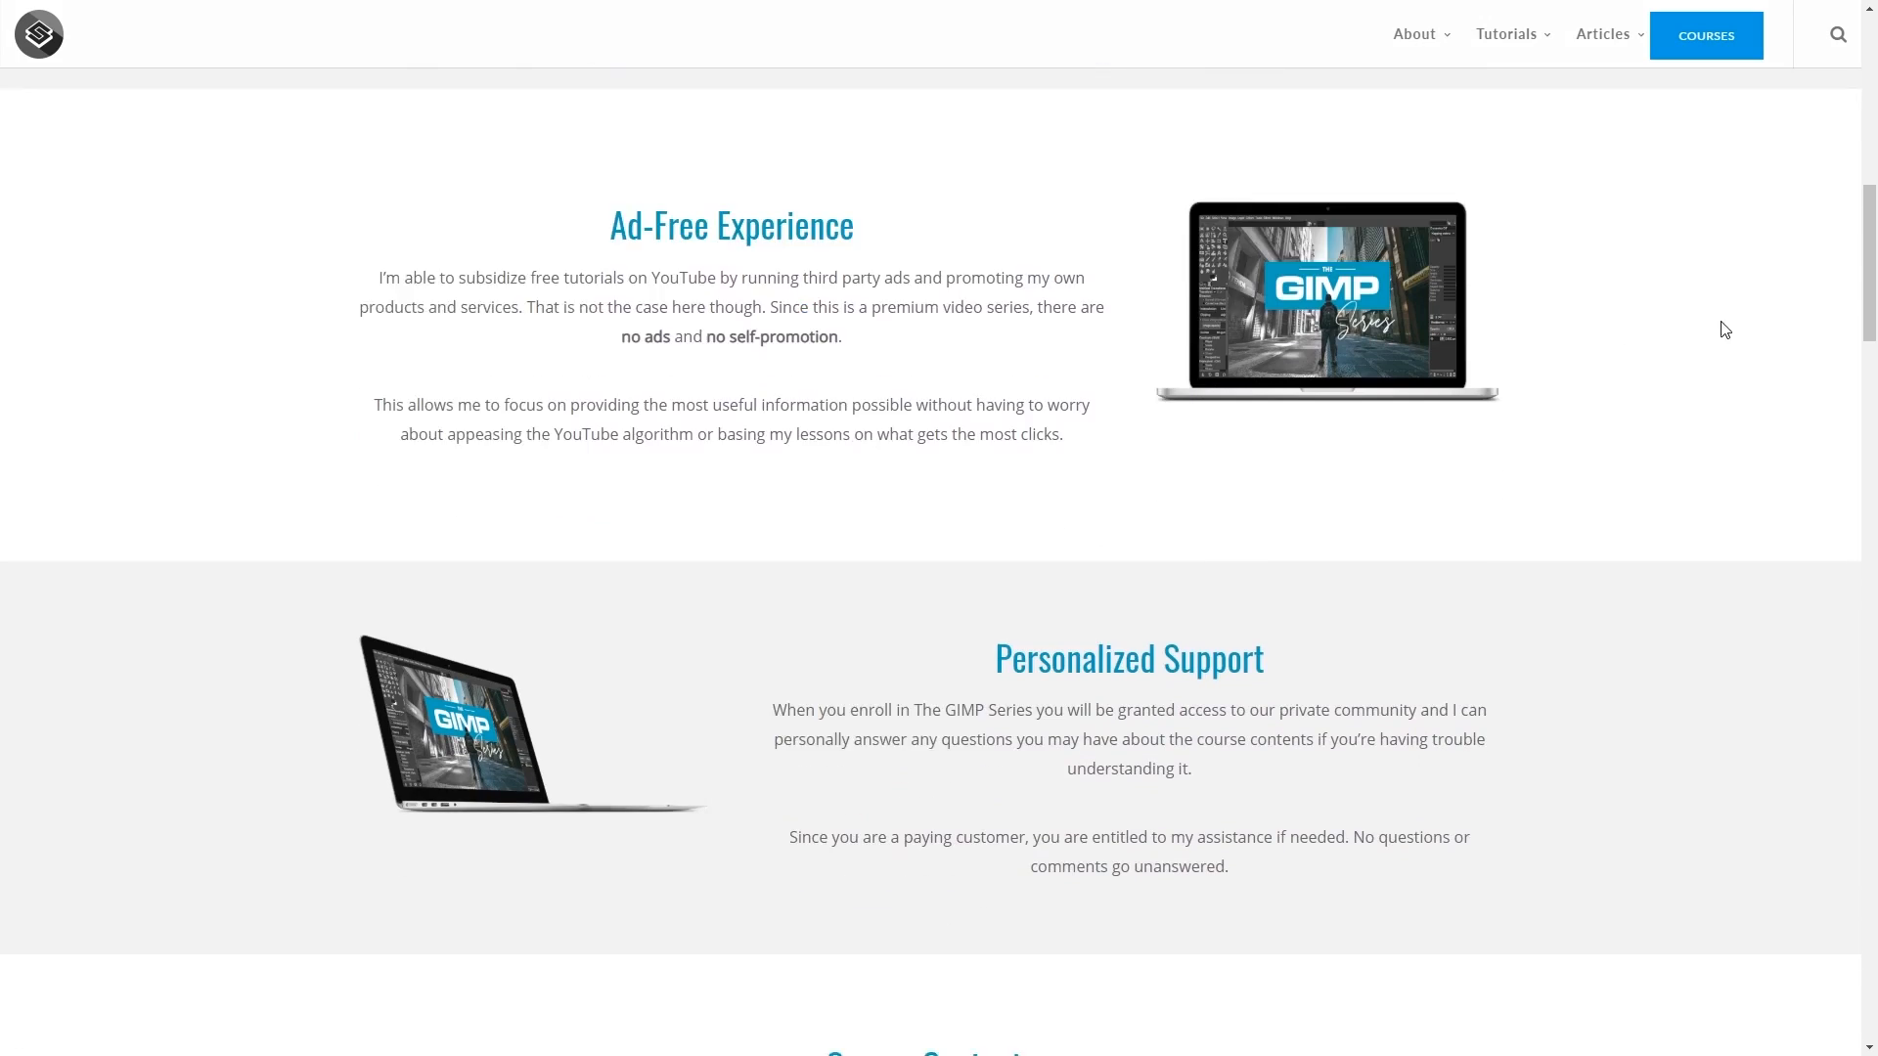
{"action": "scroll", "coordinate": [1738, 339], "scroll_direction": "down", "scroll_amount": 14}
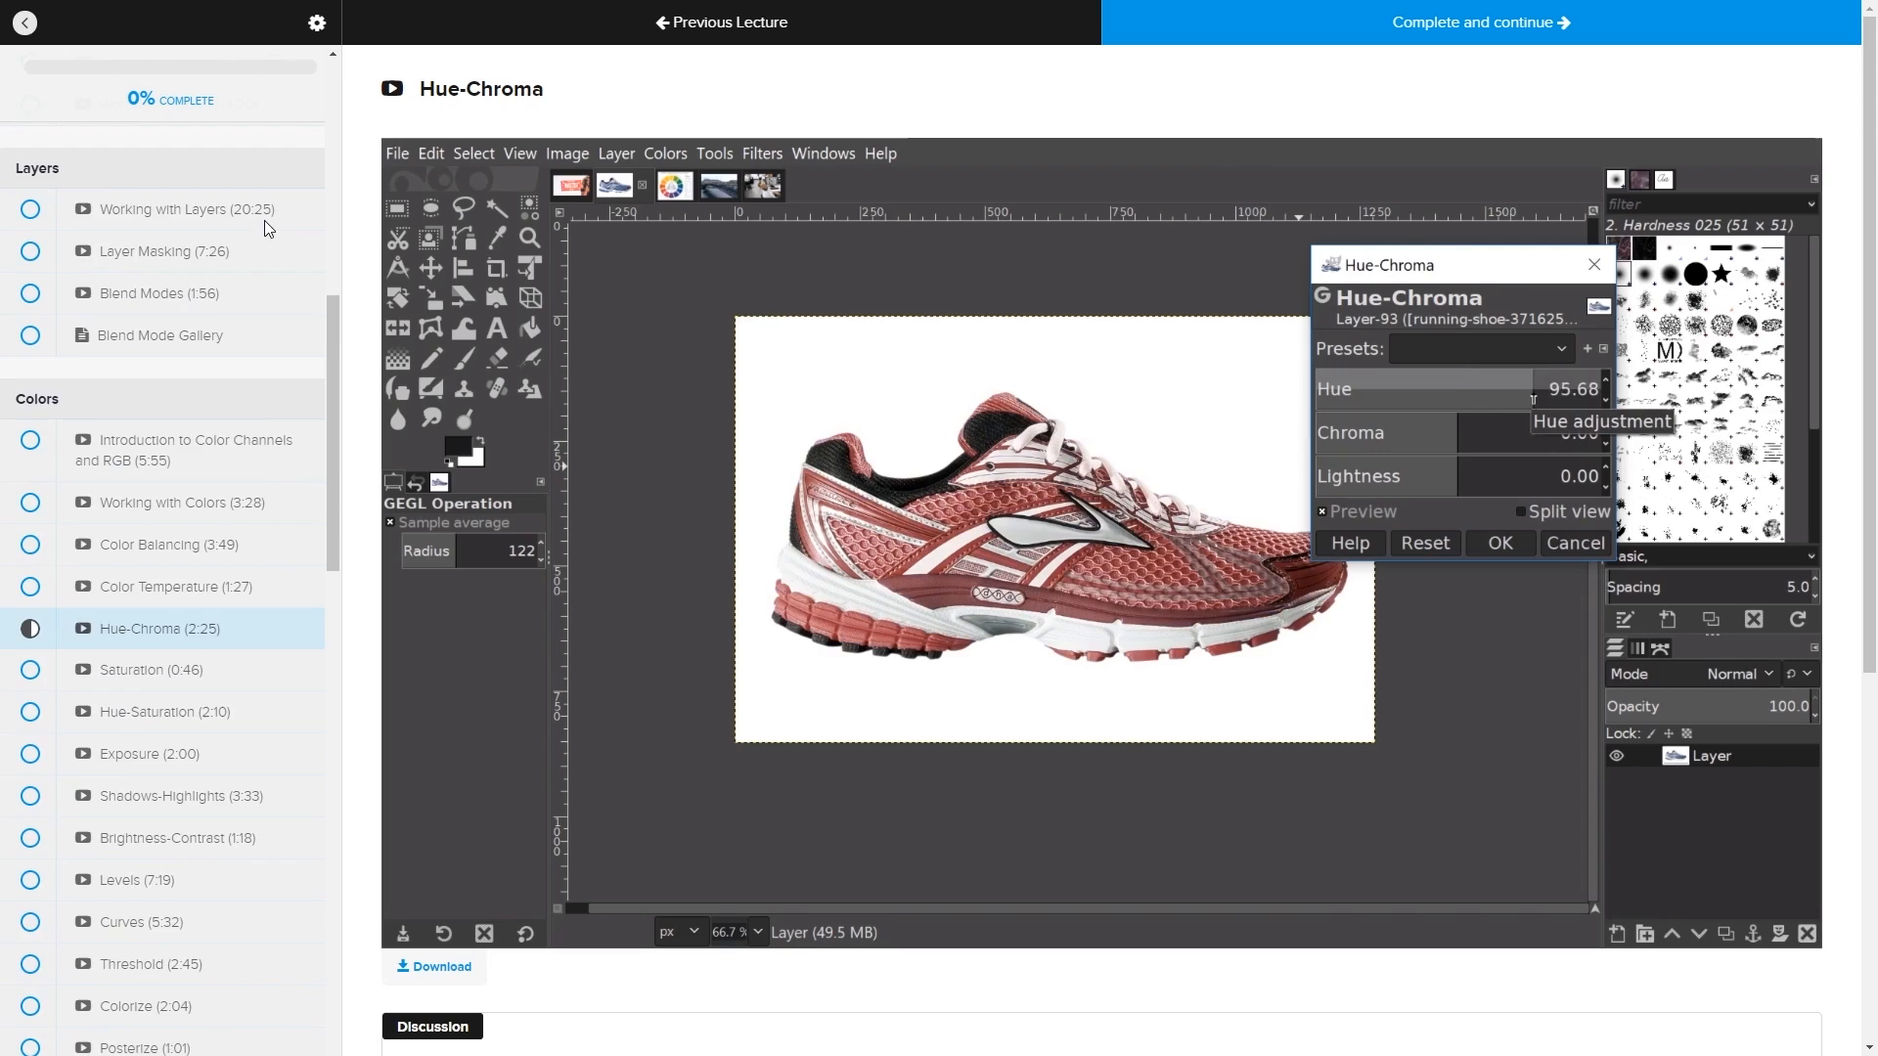
{"action": "scroll", "coordinate": [264, 228], "scroll_direction": "down", "scroll_amount": 9}
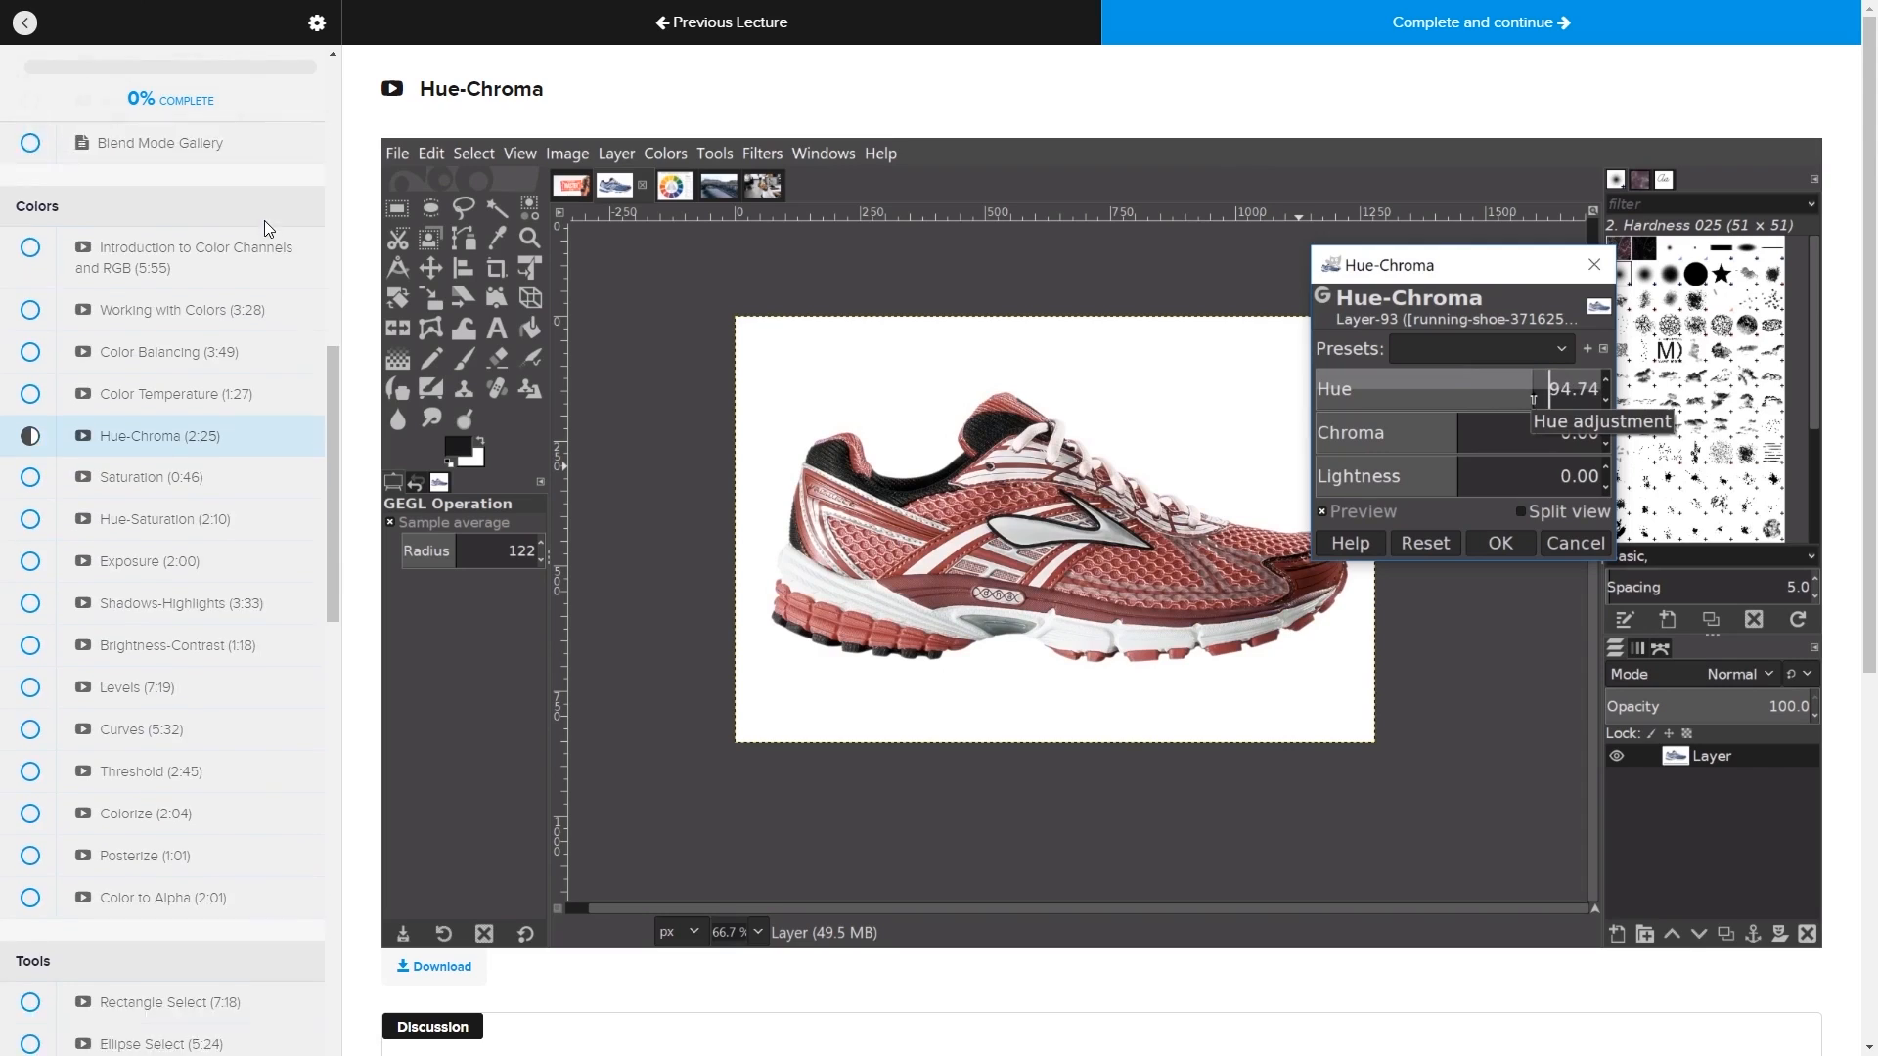
{"action": "scroll", "coordinate": [266, 233], "scroll_direction": "down", "scroll_amount": 9}
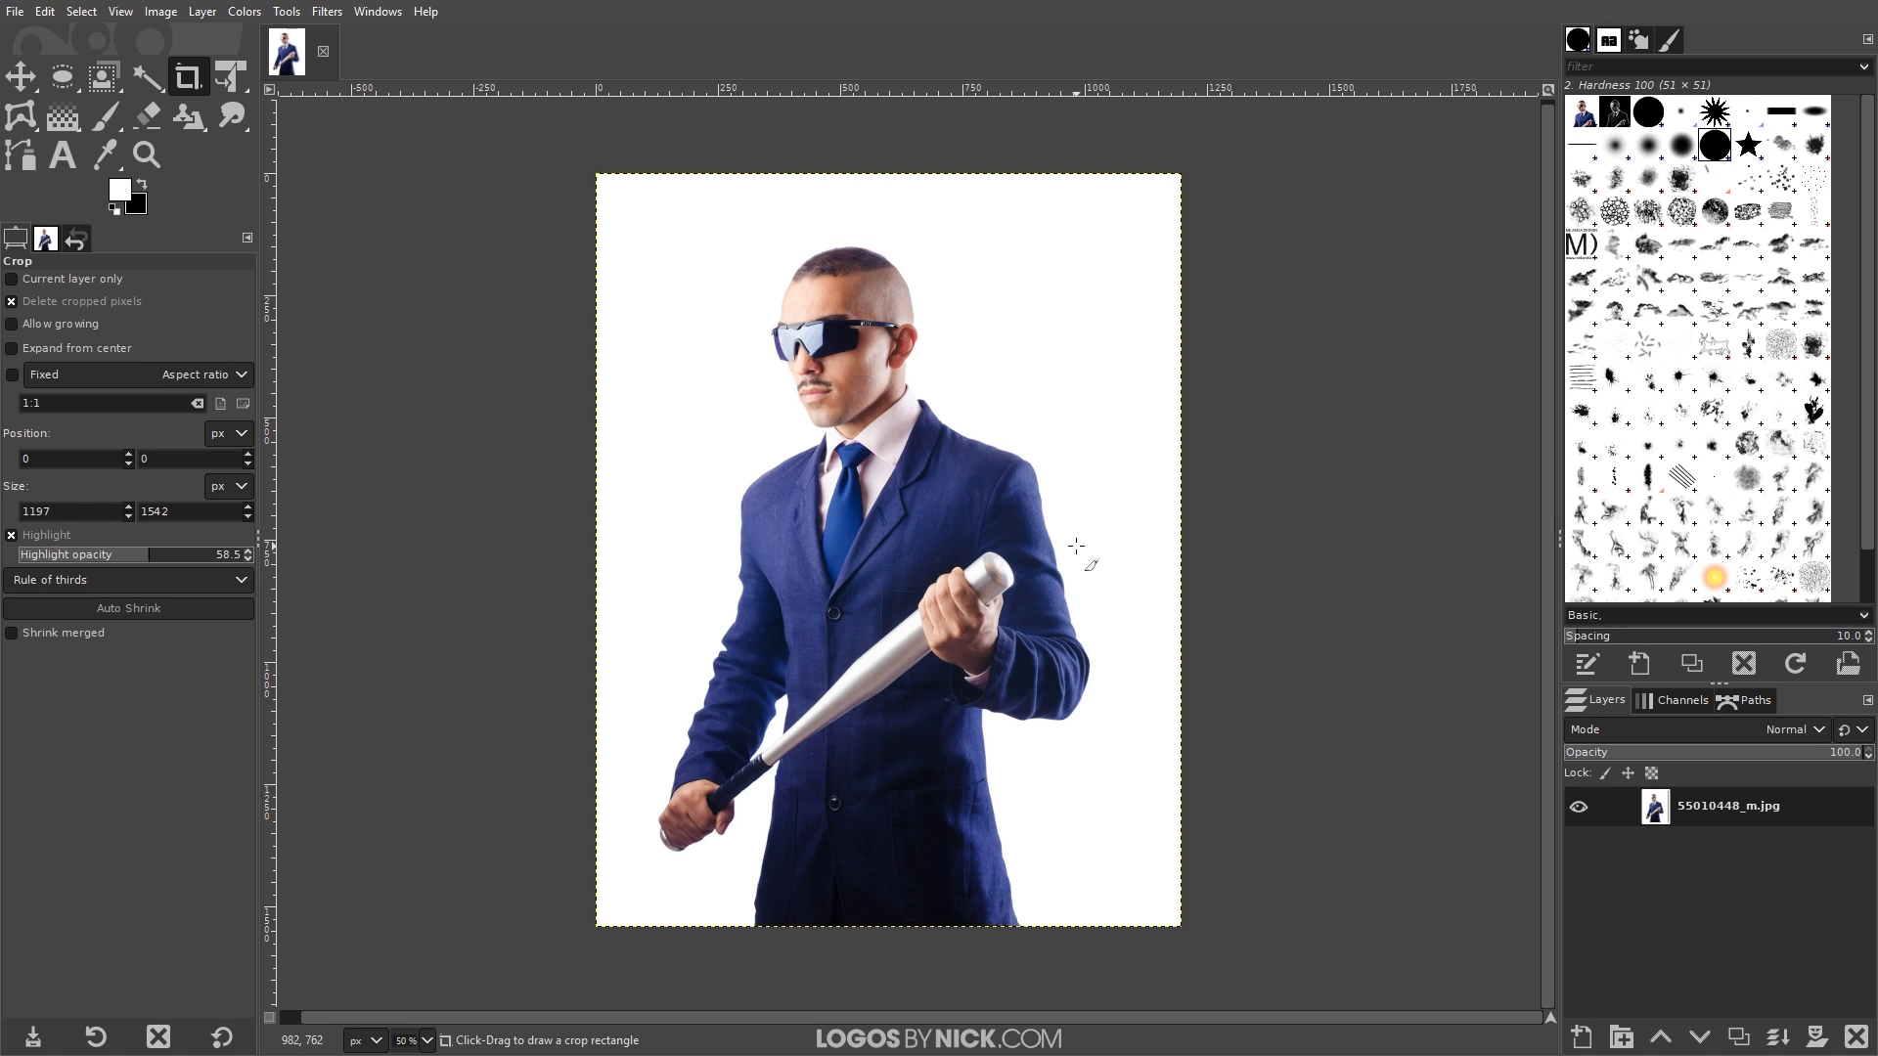
{"action": "left_click", "coordinate": [325, 11]}
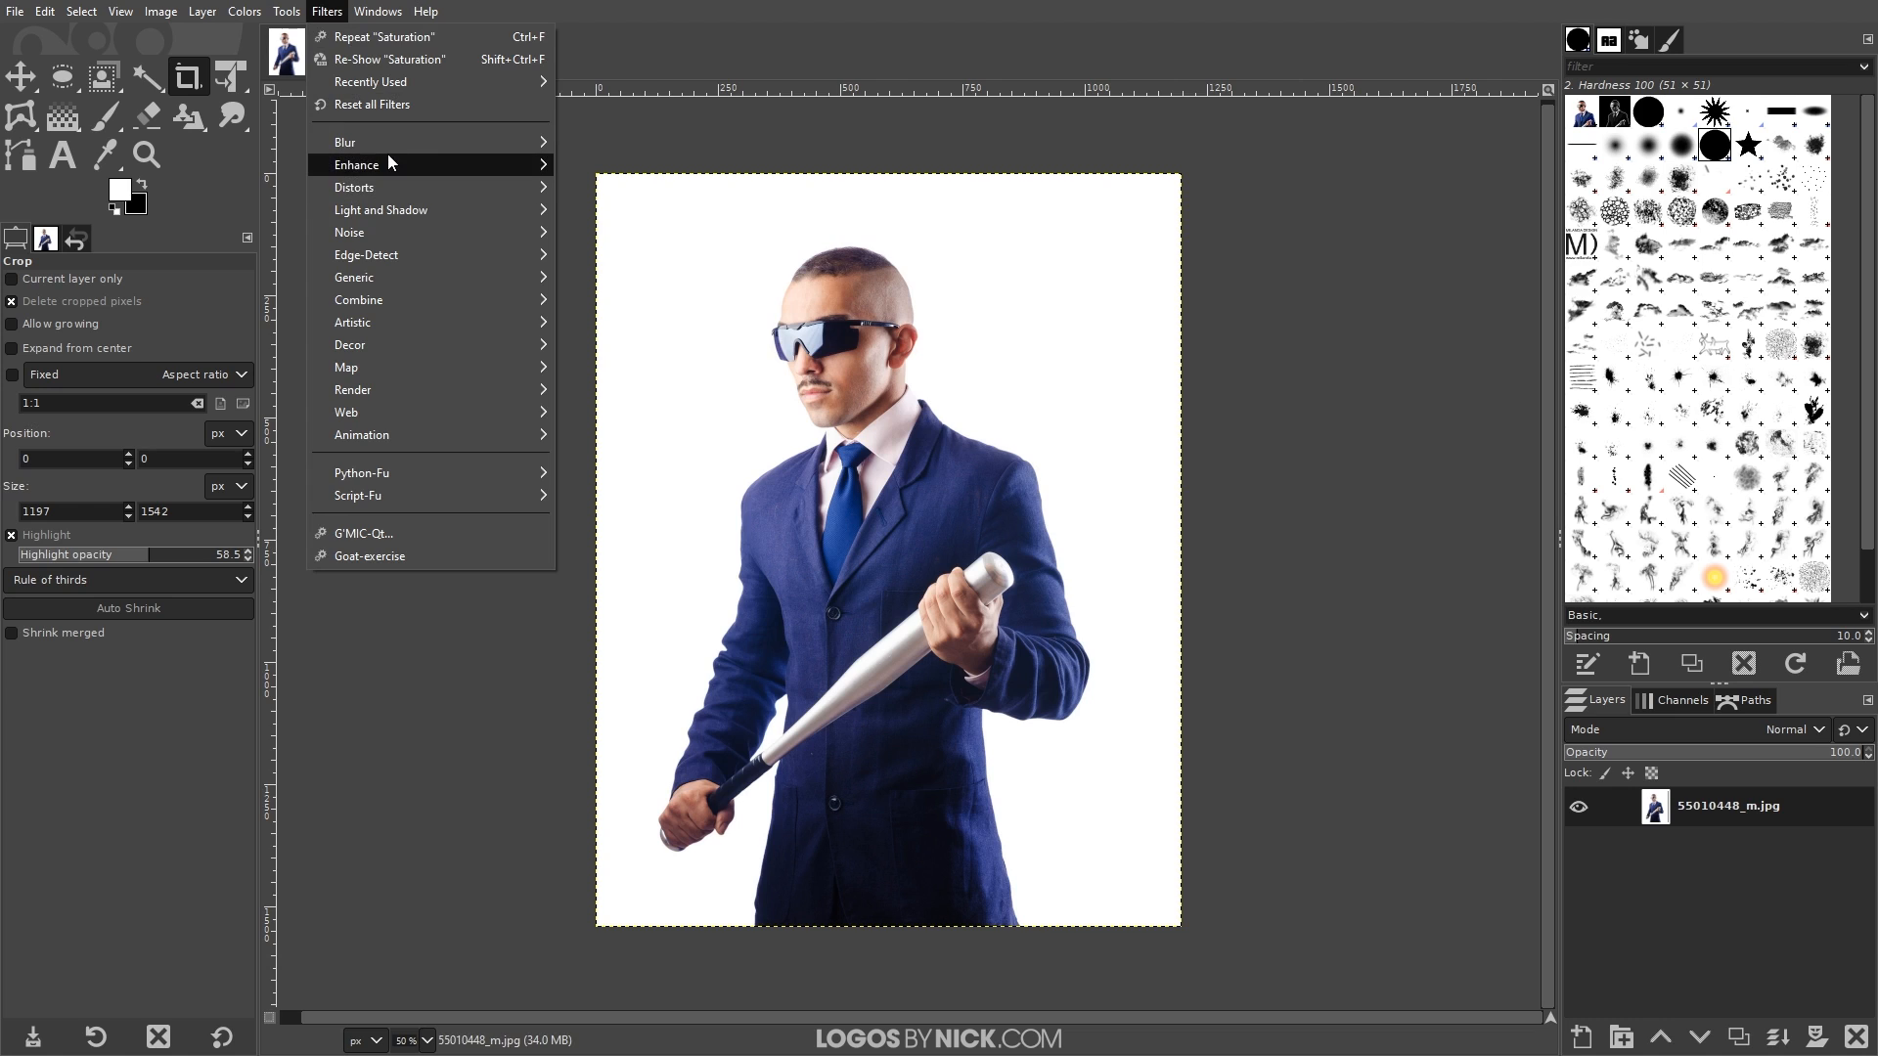
{"action": "mouse_move", "coordinate": [387, 160]}
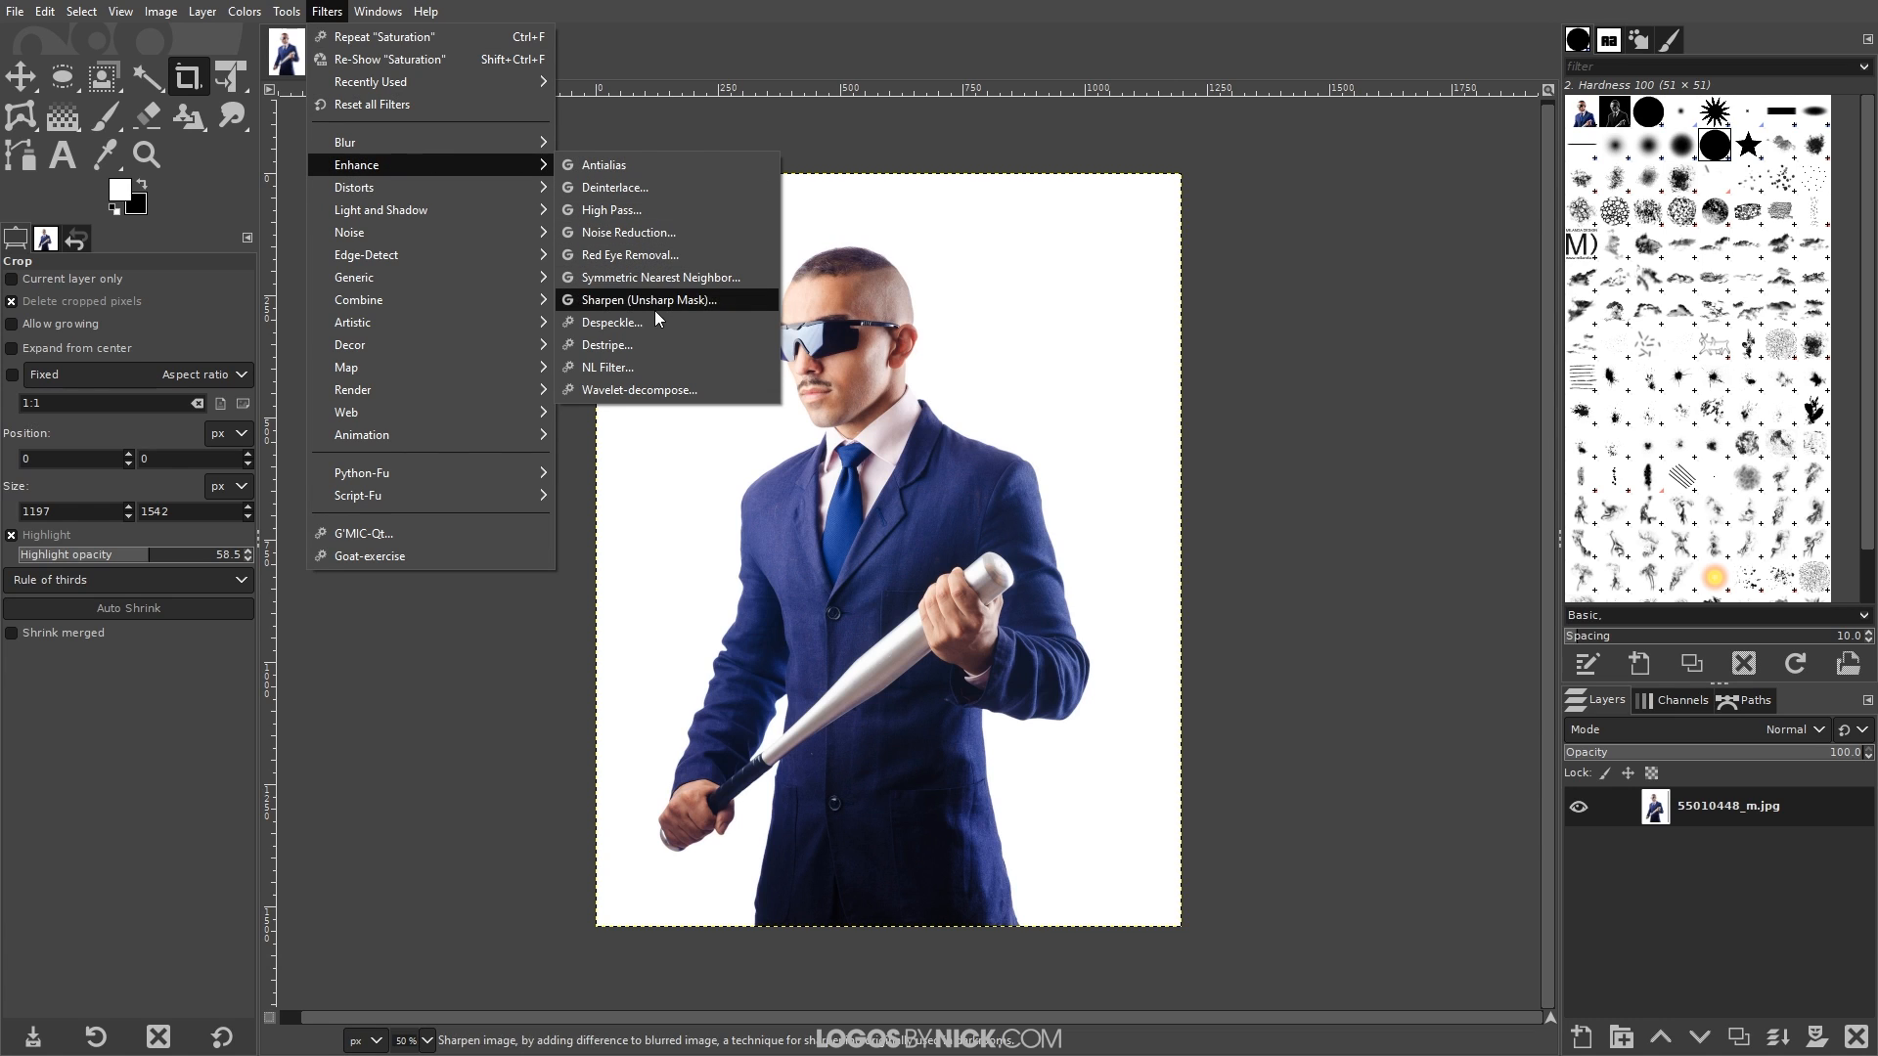
{"action": "left_click", "coordinate": [765, 4]}
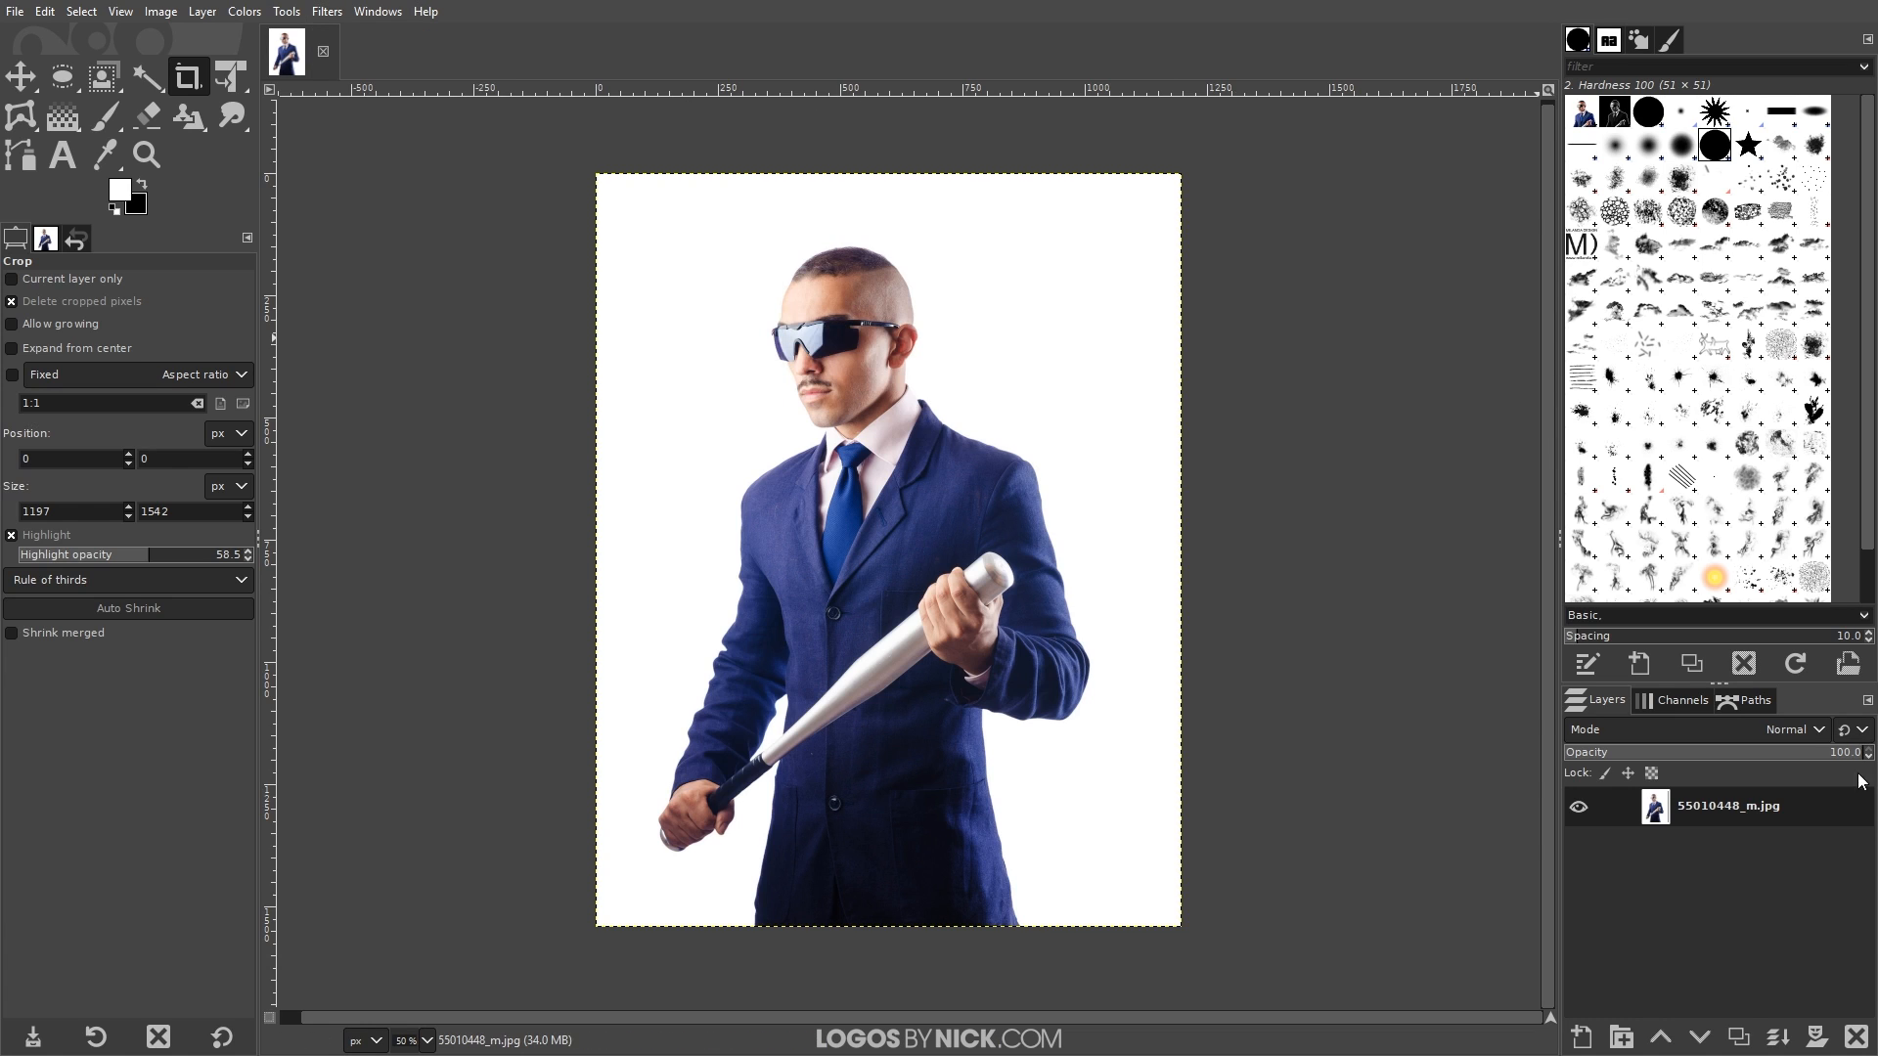
- Duplicate the 55010448_m.jpg photo layer and start the Sharpen (Unsharp Mask) filter on the copy
{"action": "left_click", "coordinate": [1739, 1044]}
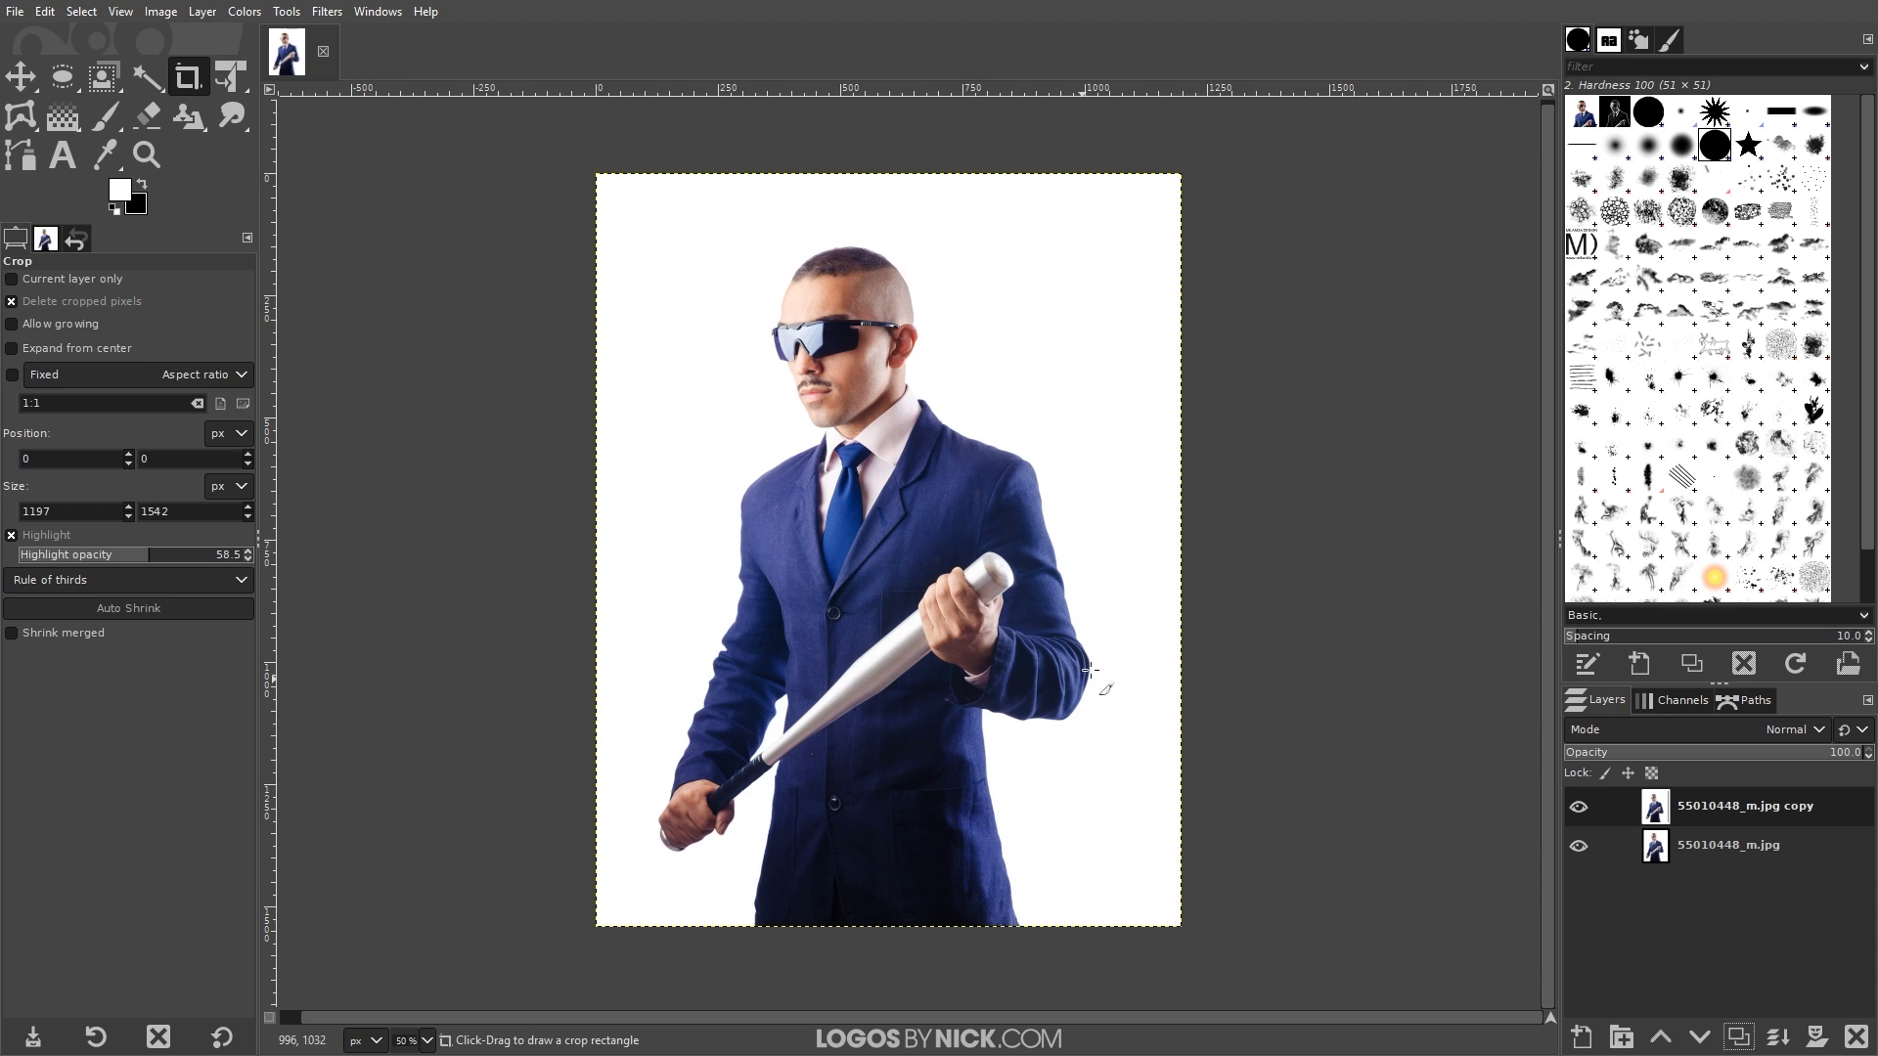
{"action": "left_click", "coordinate": [378, 10]}
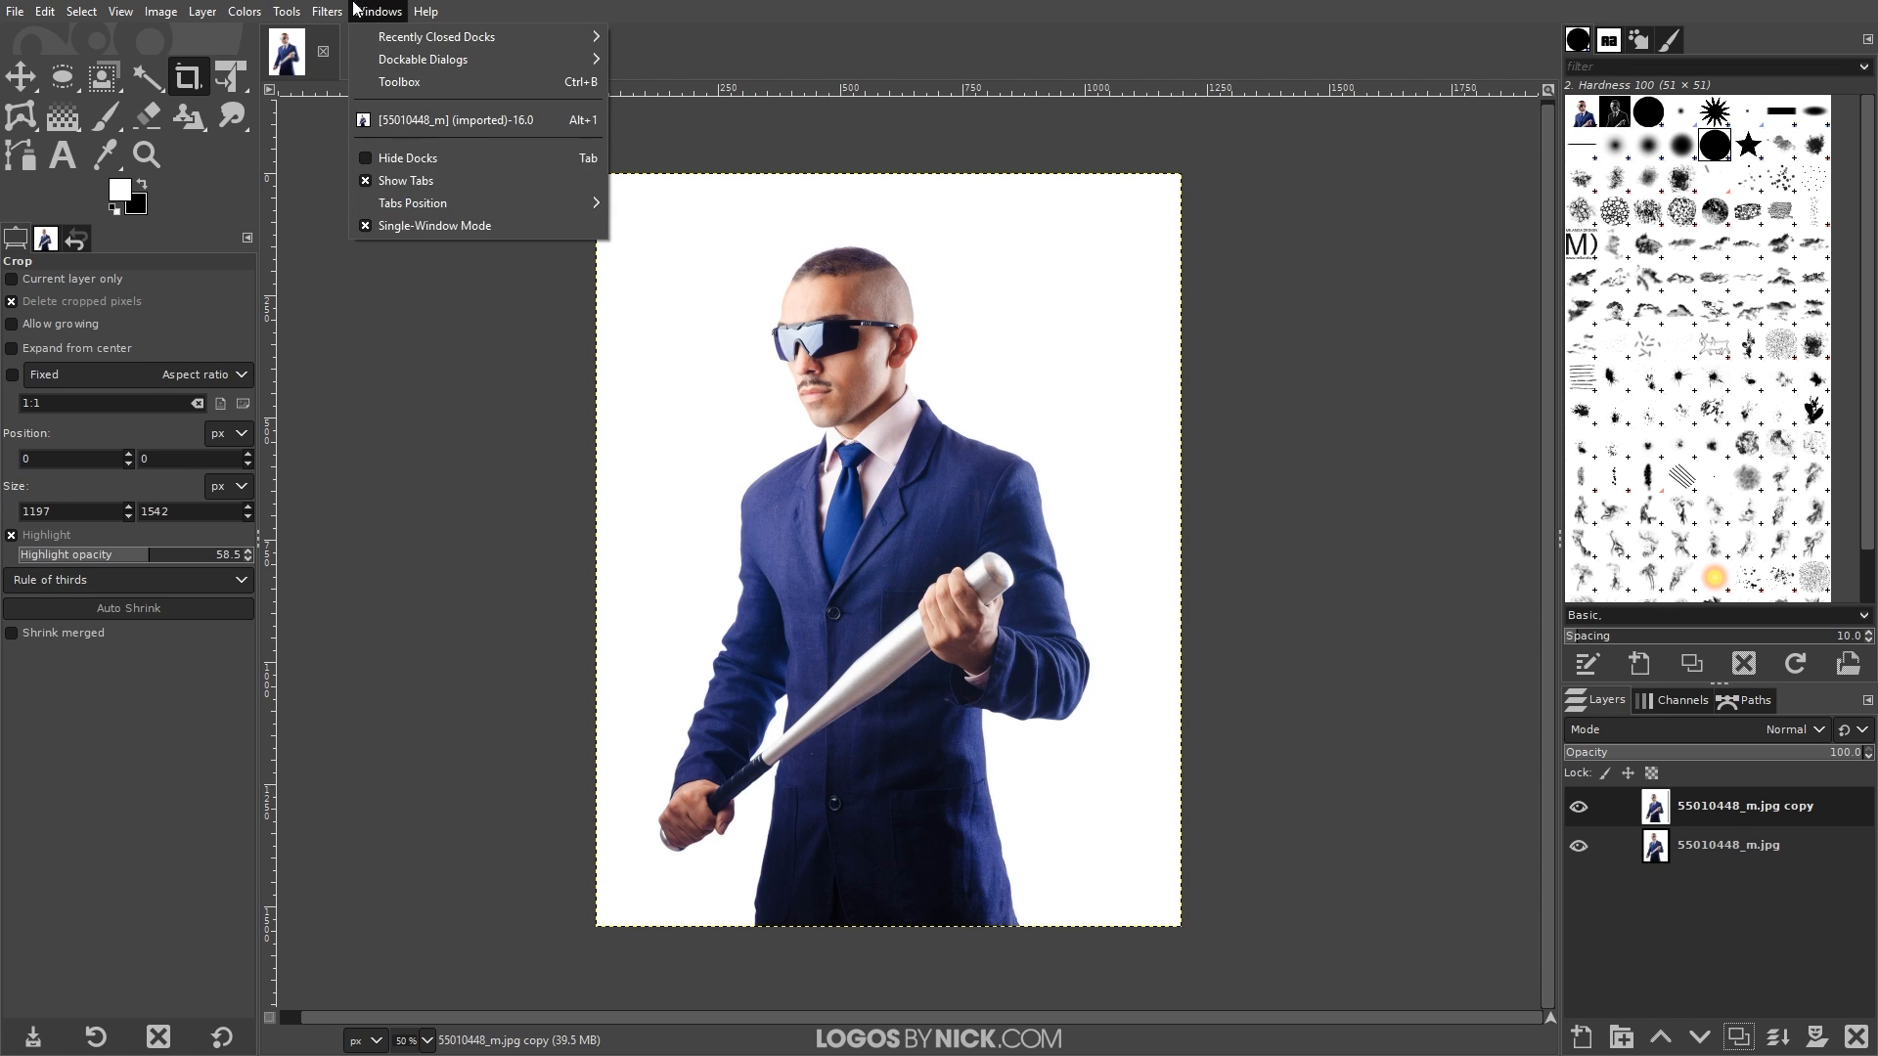
{"action": "mouse_move", "coordinate": [394, 166]}
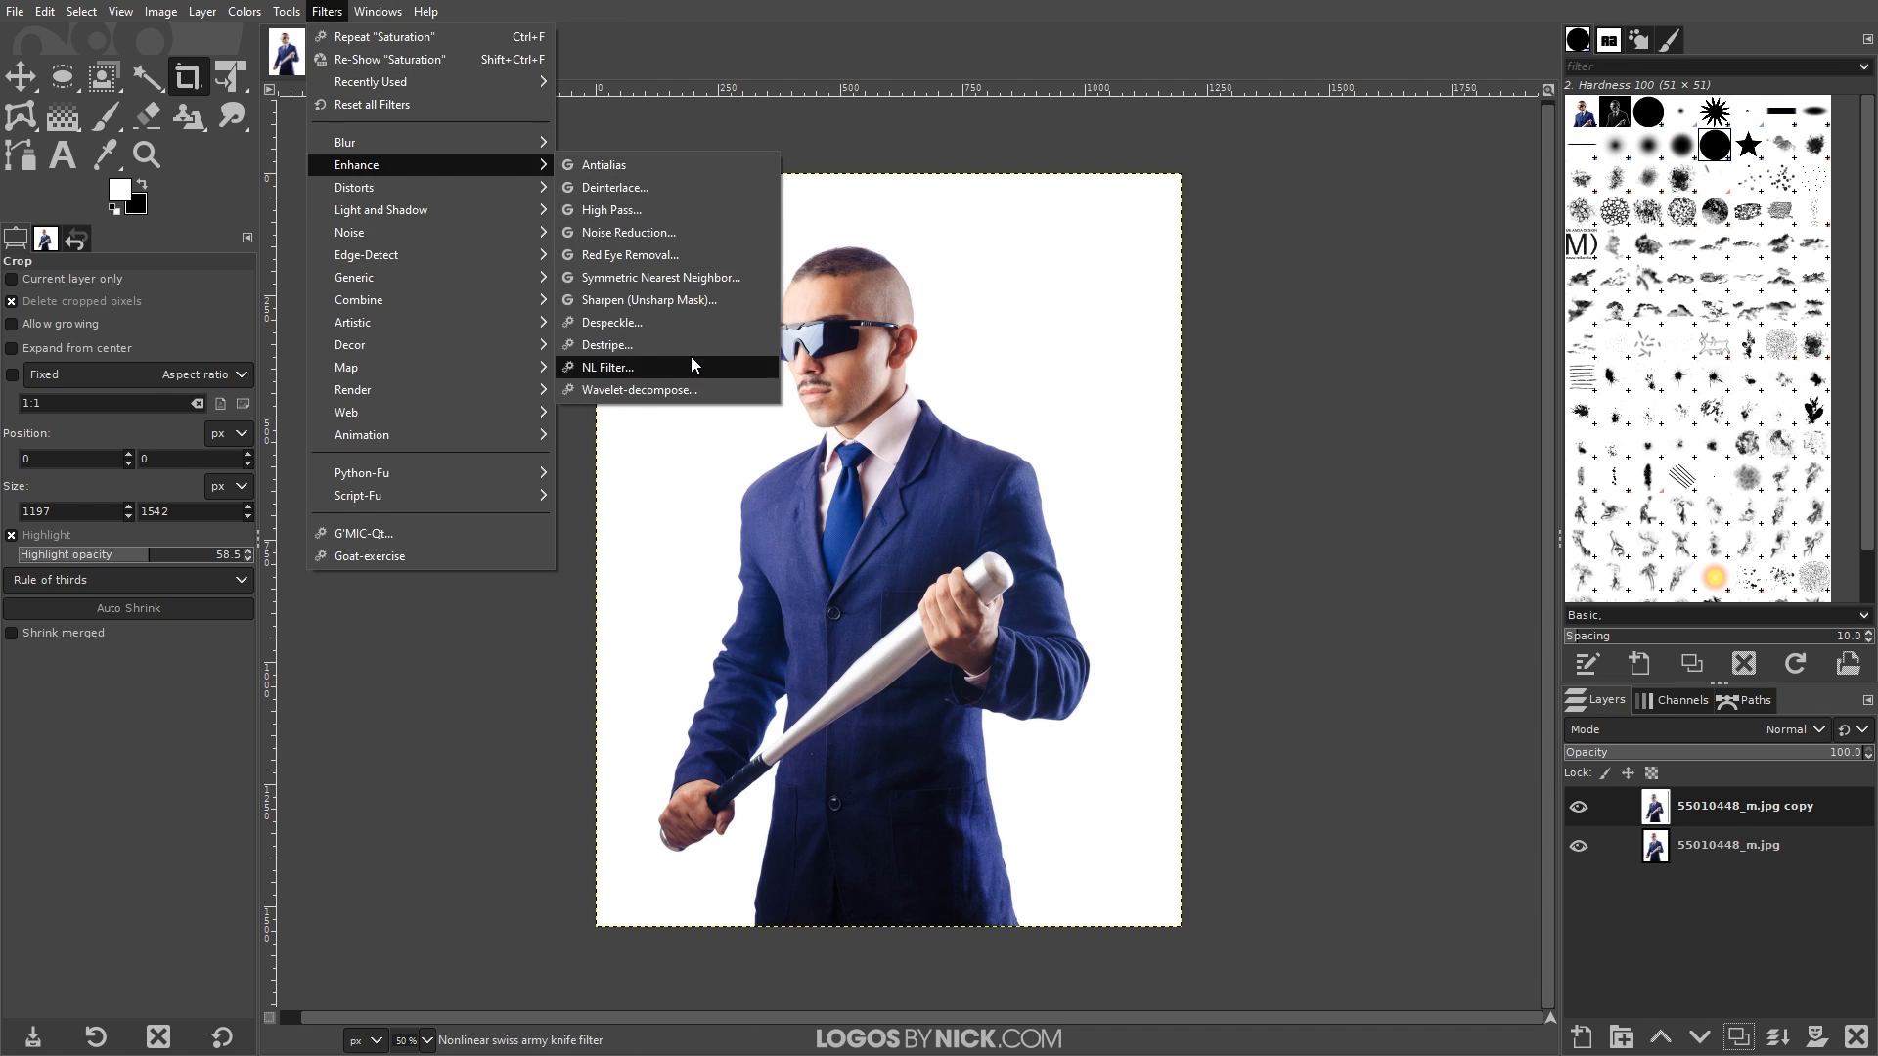
{"action": "left_click", "coordinate": [712, 307]}
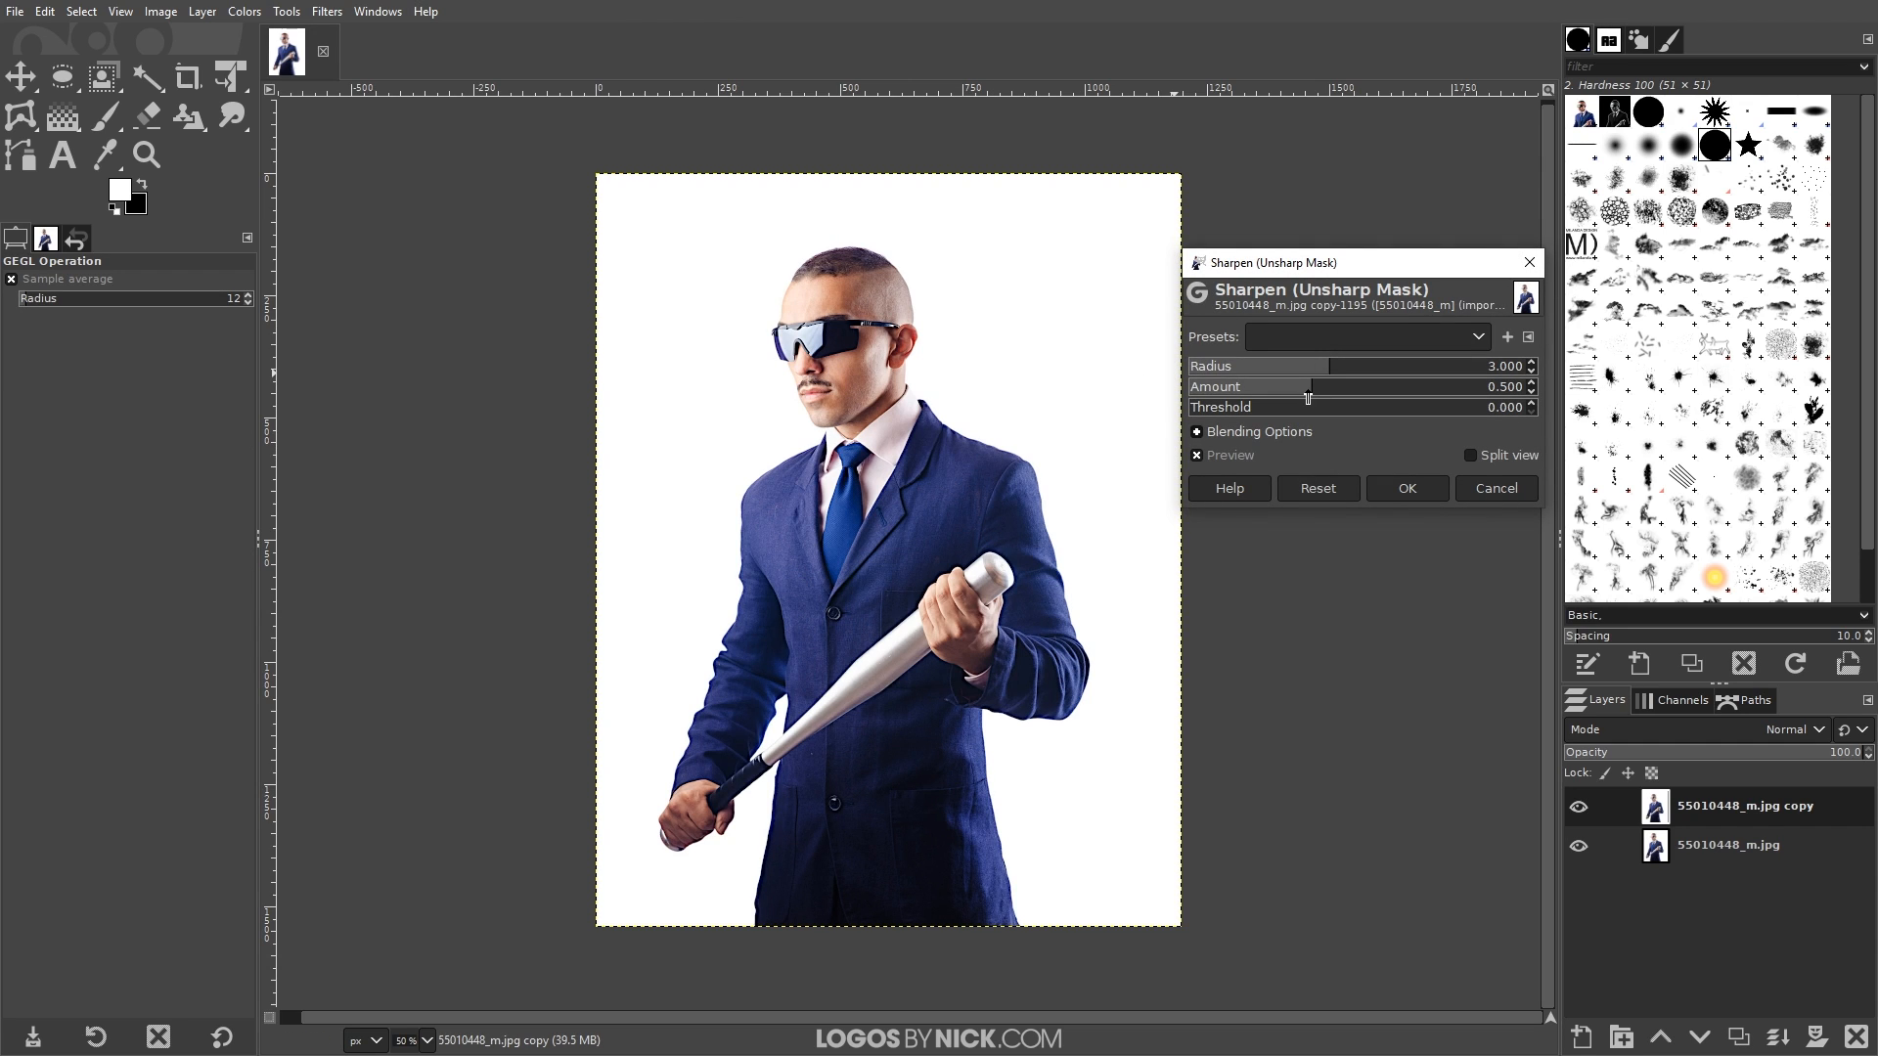
- Set the Unsharp Mask radius to about 9.231 and the amount to about 0.565 for strong sharpening
{"action": "left_click_drag", "start_coordinate": [1307, 397], "coordinate": [1266, 394]}
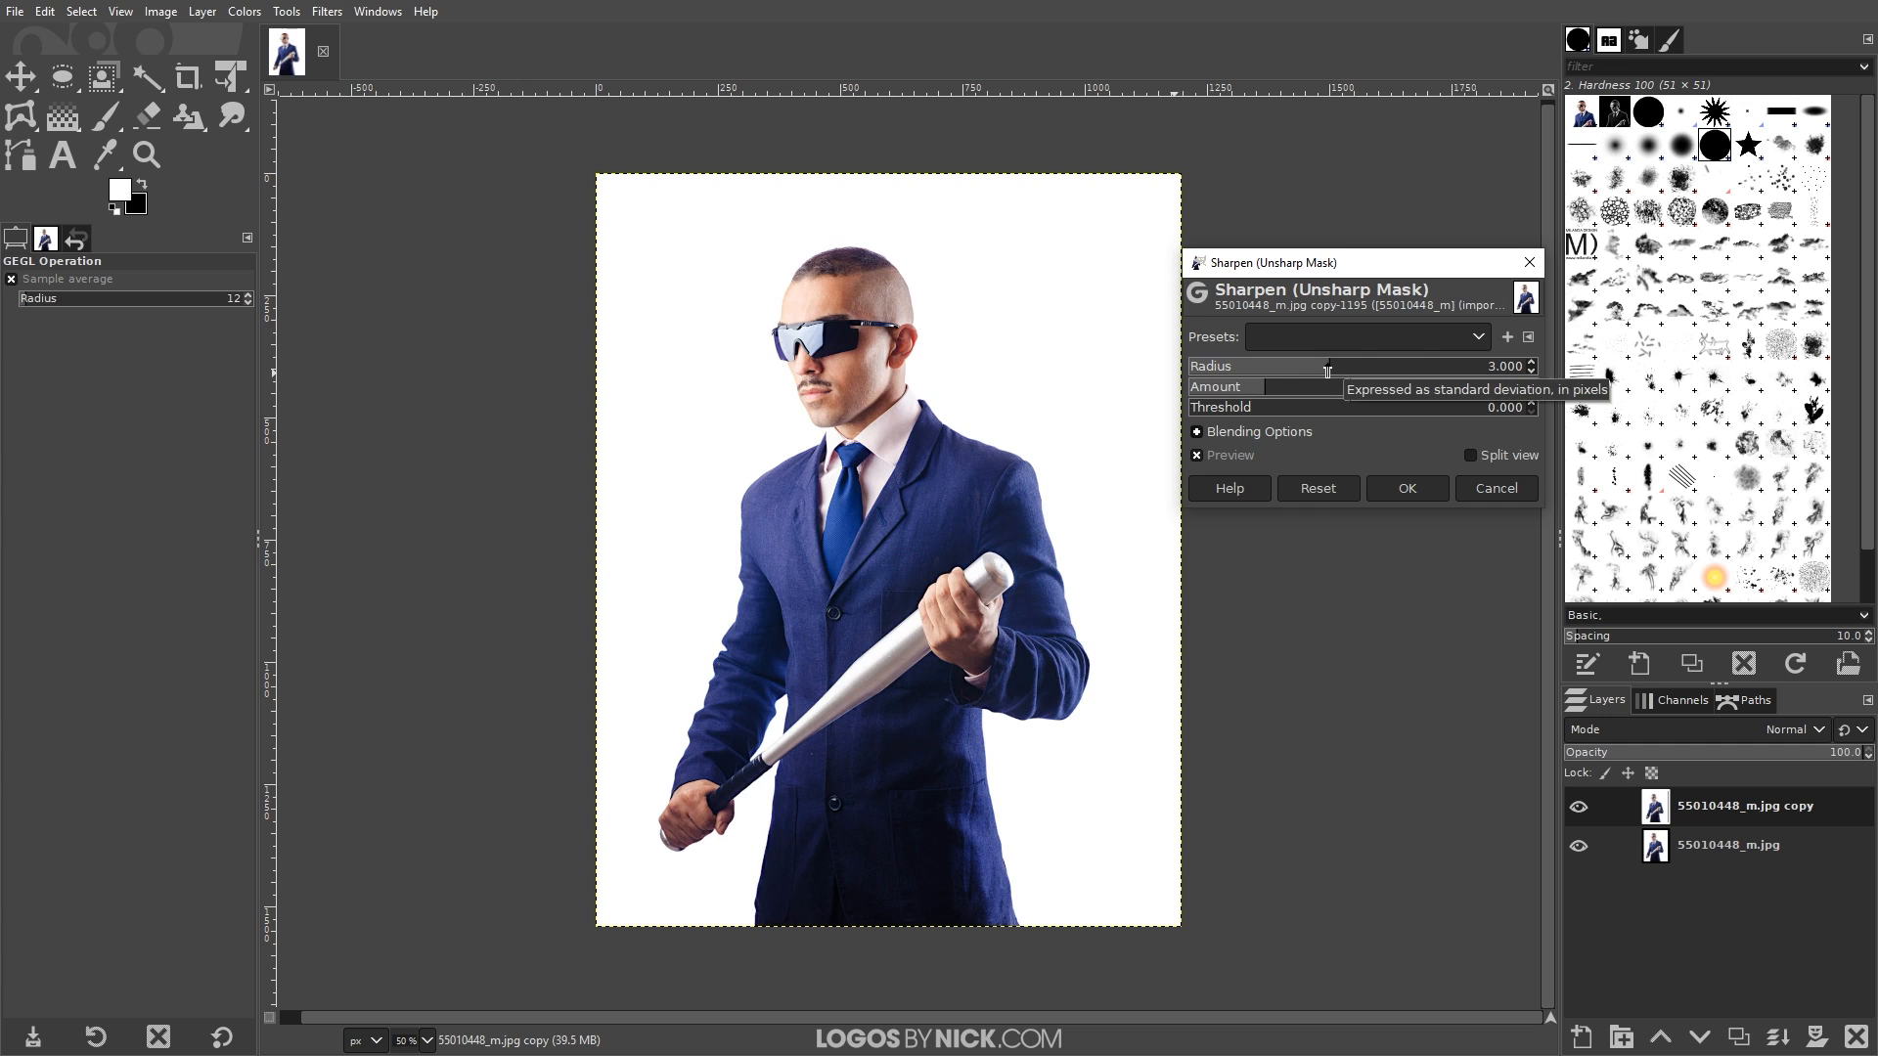
{"action": "left_click_drag", "start_coordinate": [1324, 369], "coordinate": [1424, 373]}
{"action": "left_click_drag", "start_coordinate": [1260, 394], "coordinate": [1287, 392]}
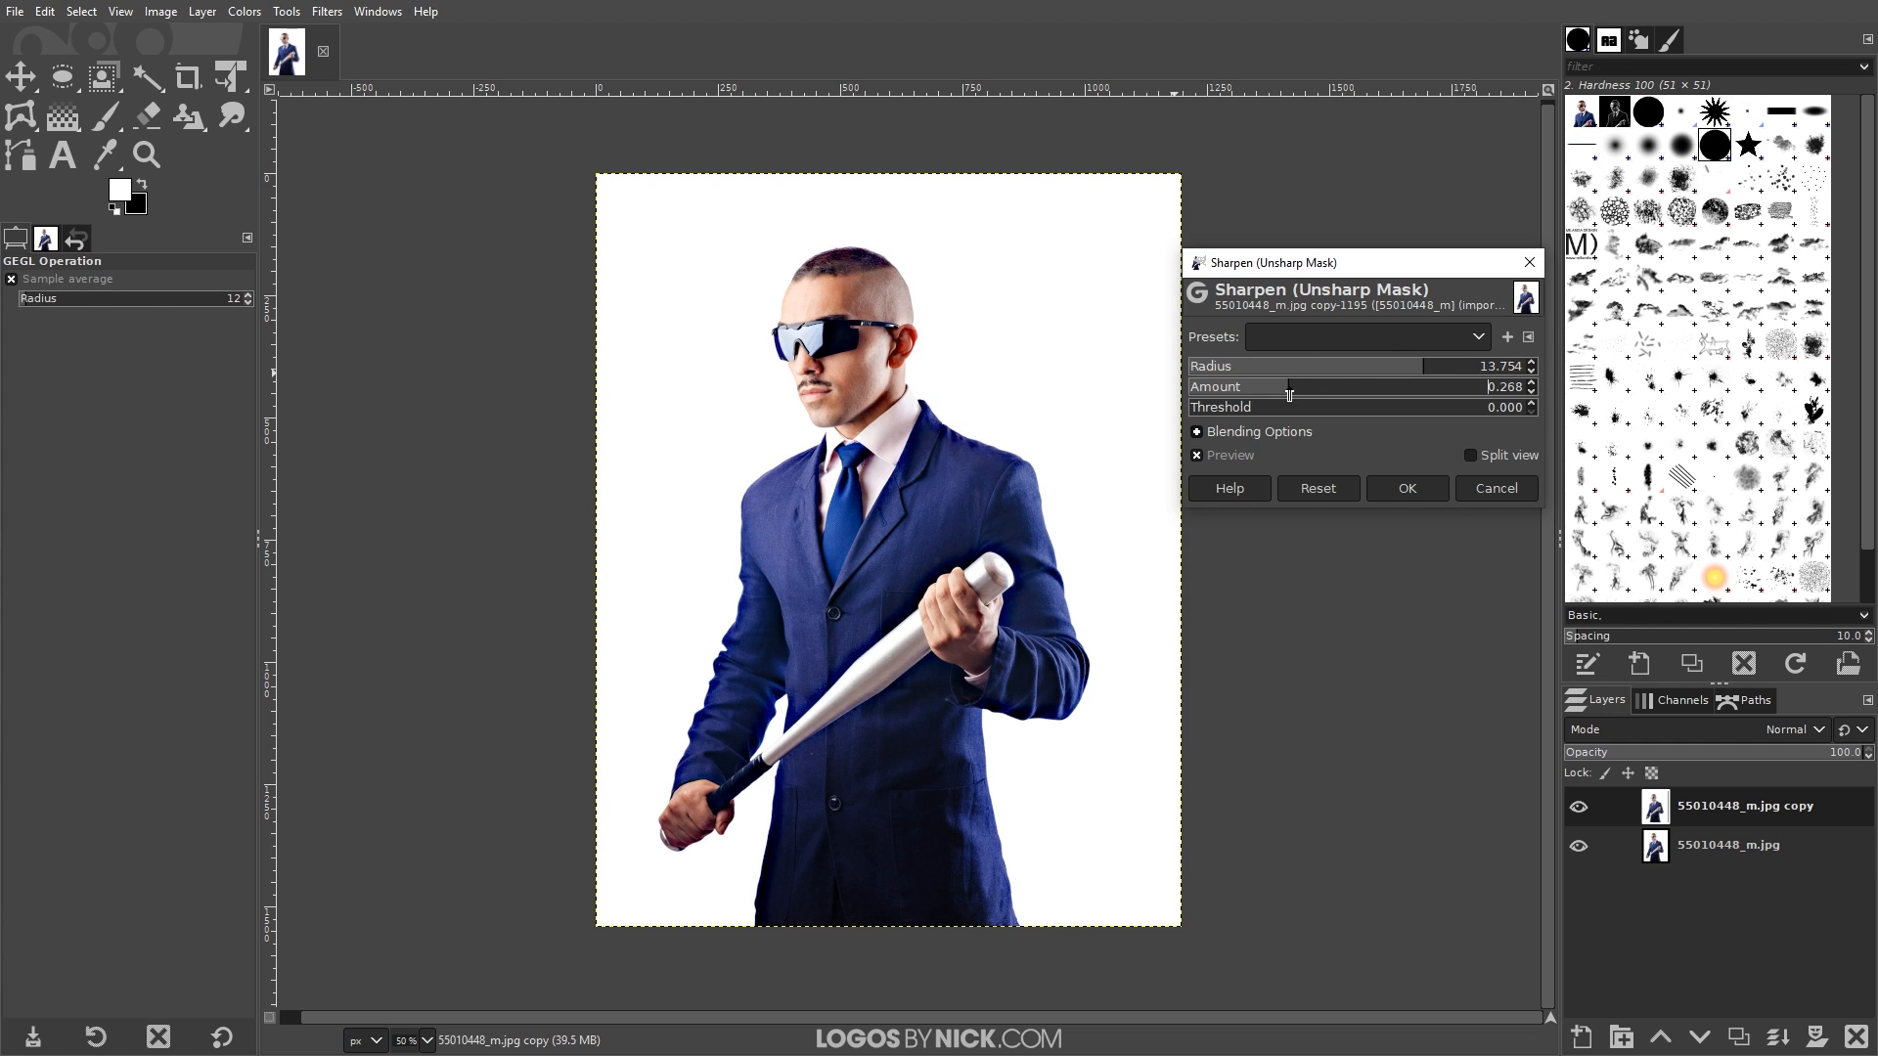
{"action": "scroll", "coordinate": [865, 416], "scroll_direction": "up", "scroll_amount": 2}
{"action": "scroll", "coordinate": [865, 416], "scroll_direction": "up", "scroll_amount": 2}
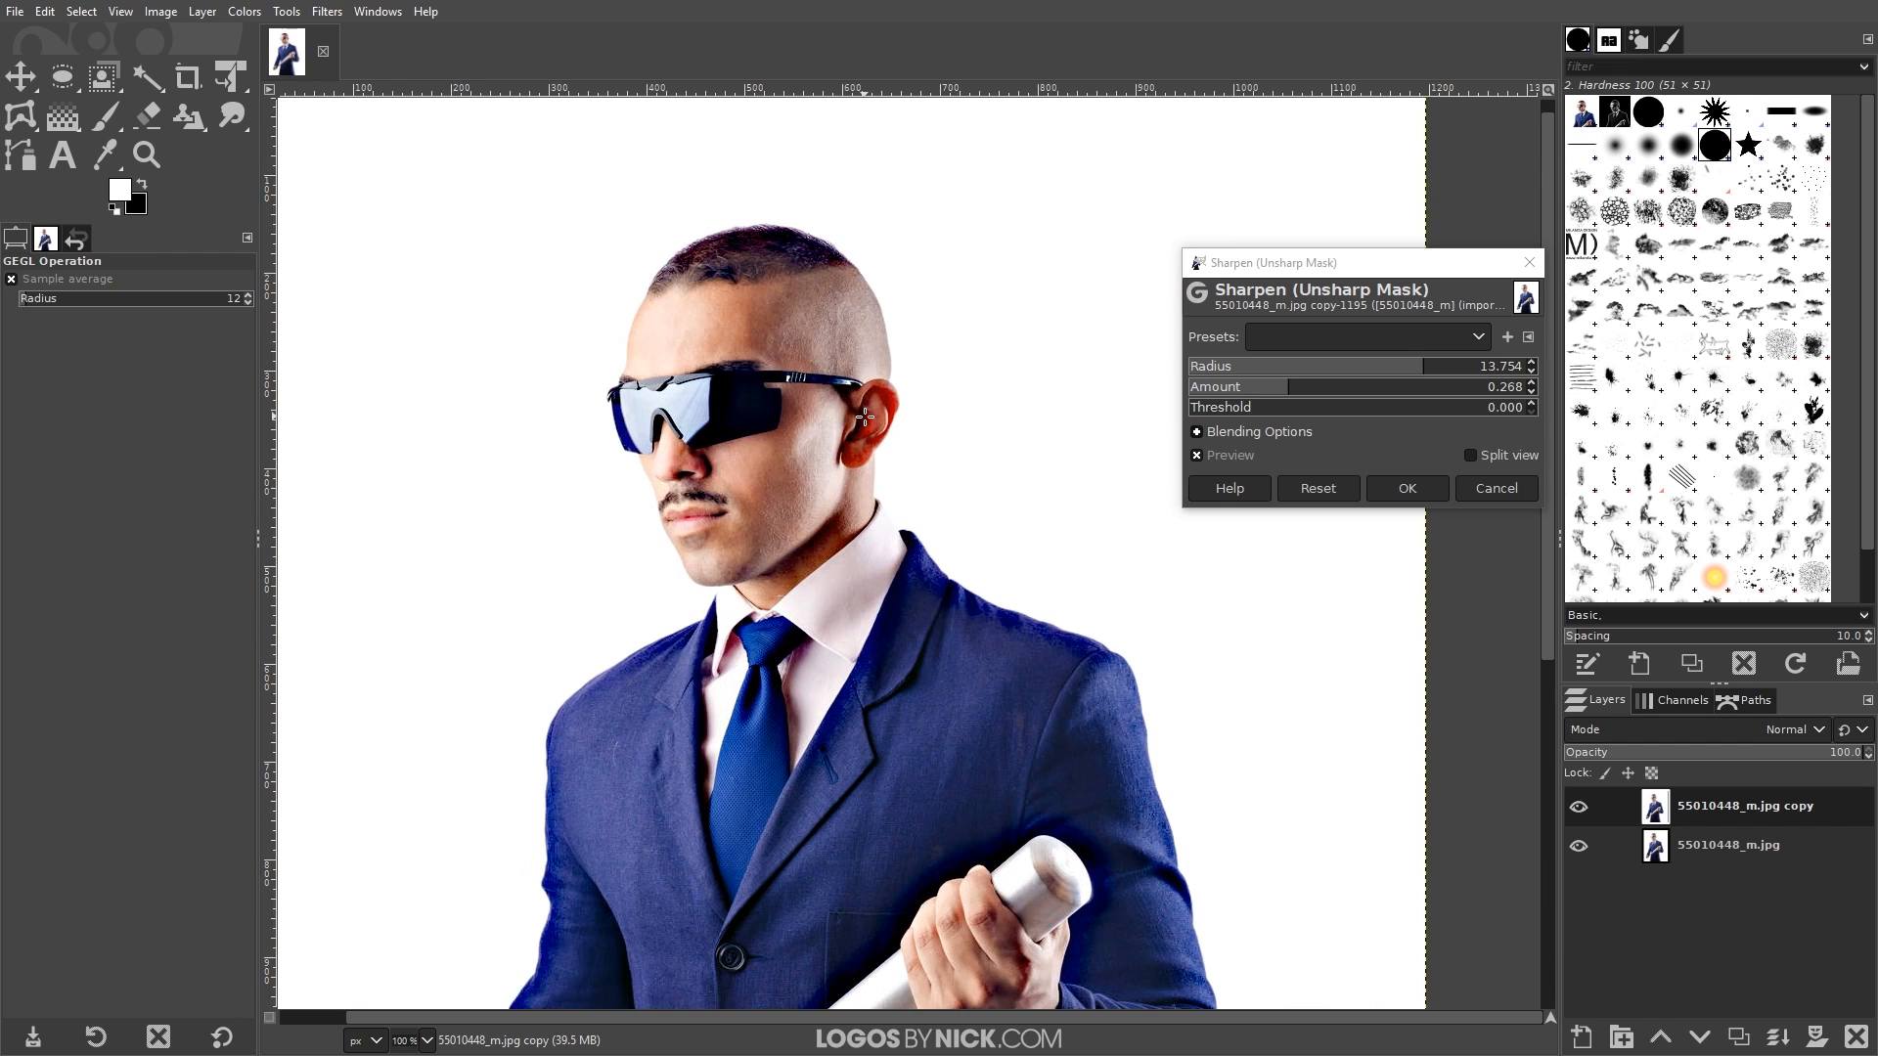
{"action": "scroll", "coordinate": [865, 418], "scroll_direction": "down", "scroll_amount": 1}
{"action": "scroll", "coordinate": [861, 423], "scroll_direction": "up", "scroll_amount": 2}
{"action": "scroll", "coordinate": [846, 442], "scroll_direction": "down", "scroll_amount": 2}
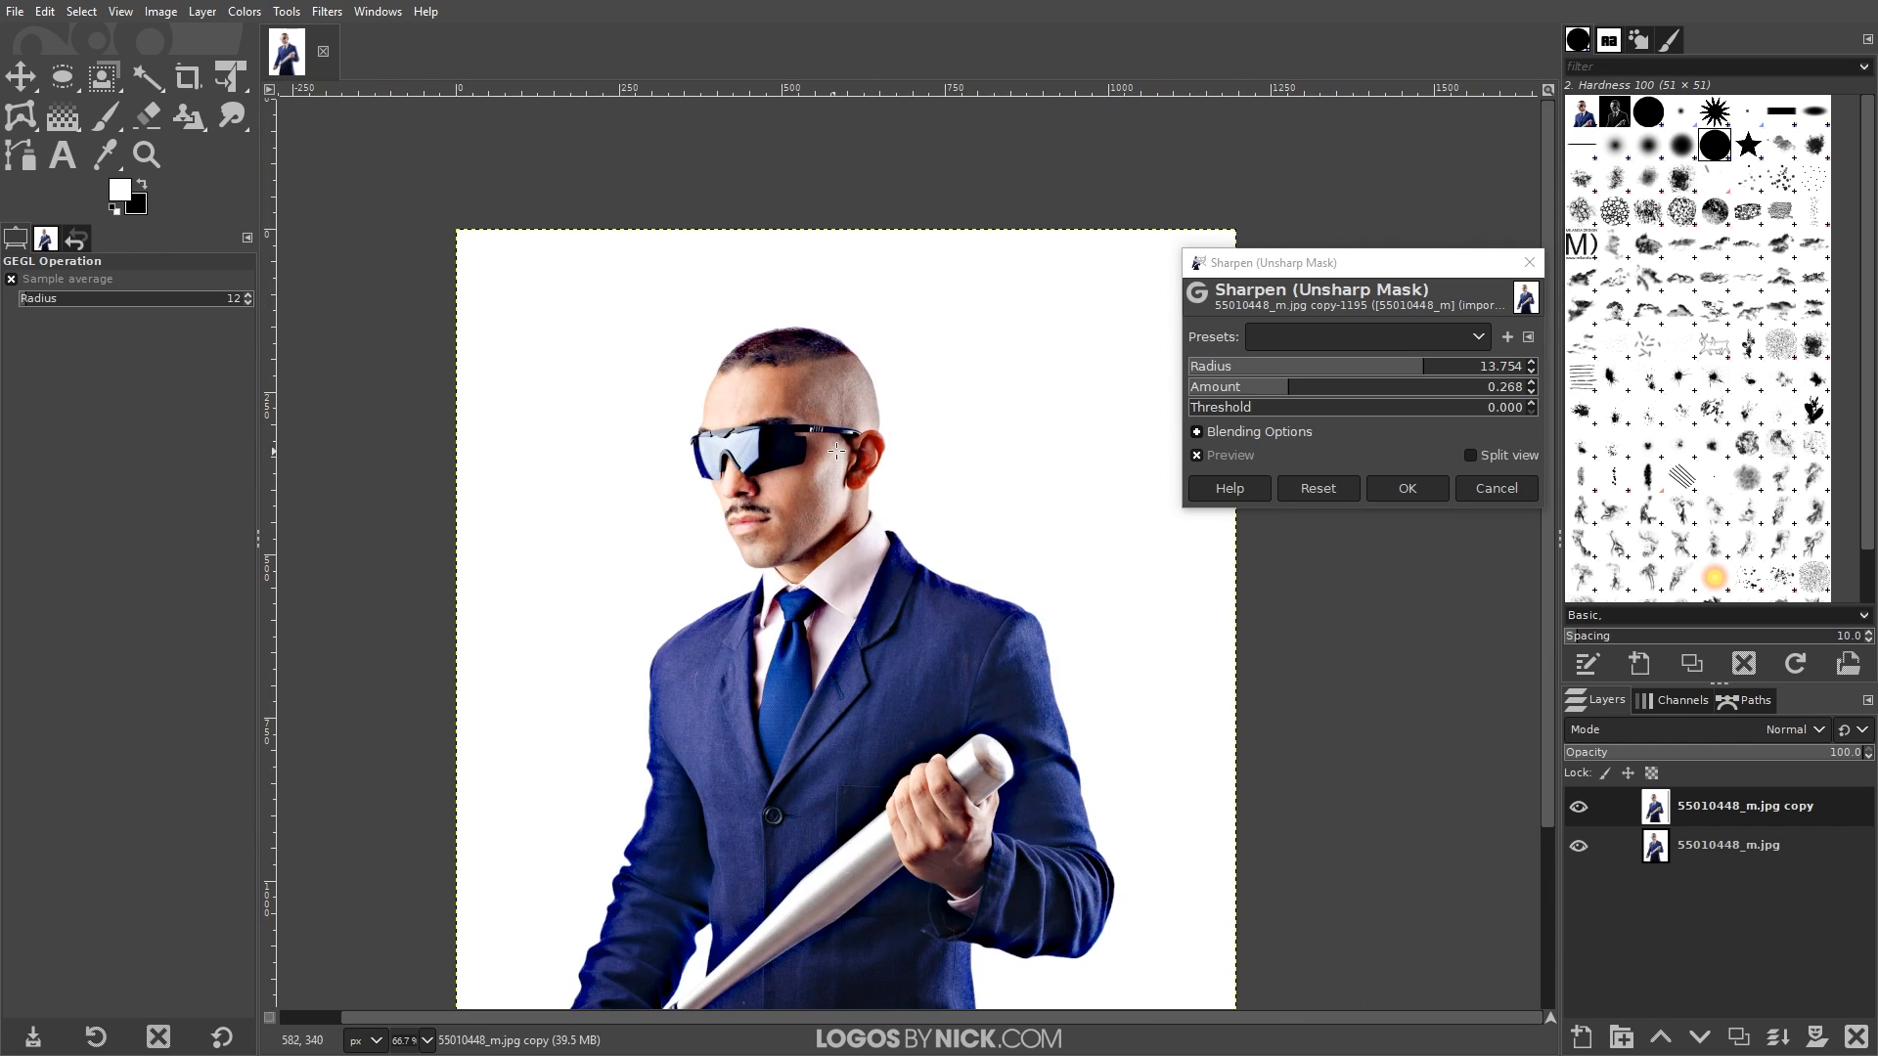
{"action": "scroll", "coordinate": [840, 450], "scroll_direction": "up", "scroll_amount": 1}
{"action": "left_click_drag", "start_coordinate": [1292, 396], "coordinate": [1317, 394]}
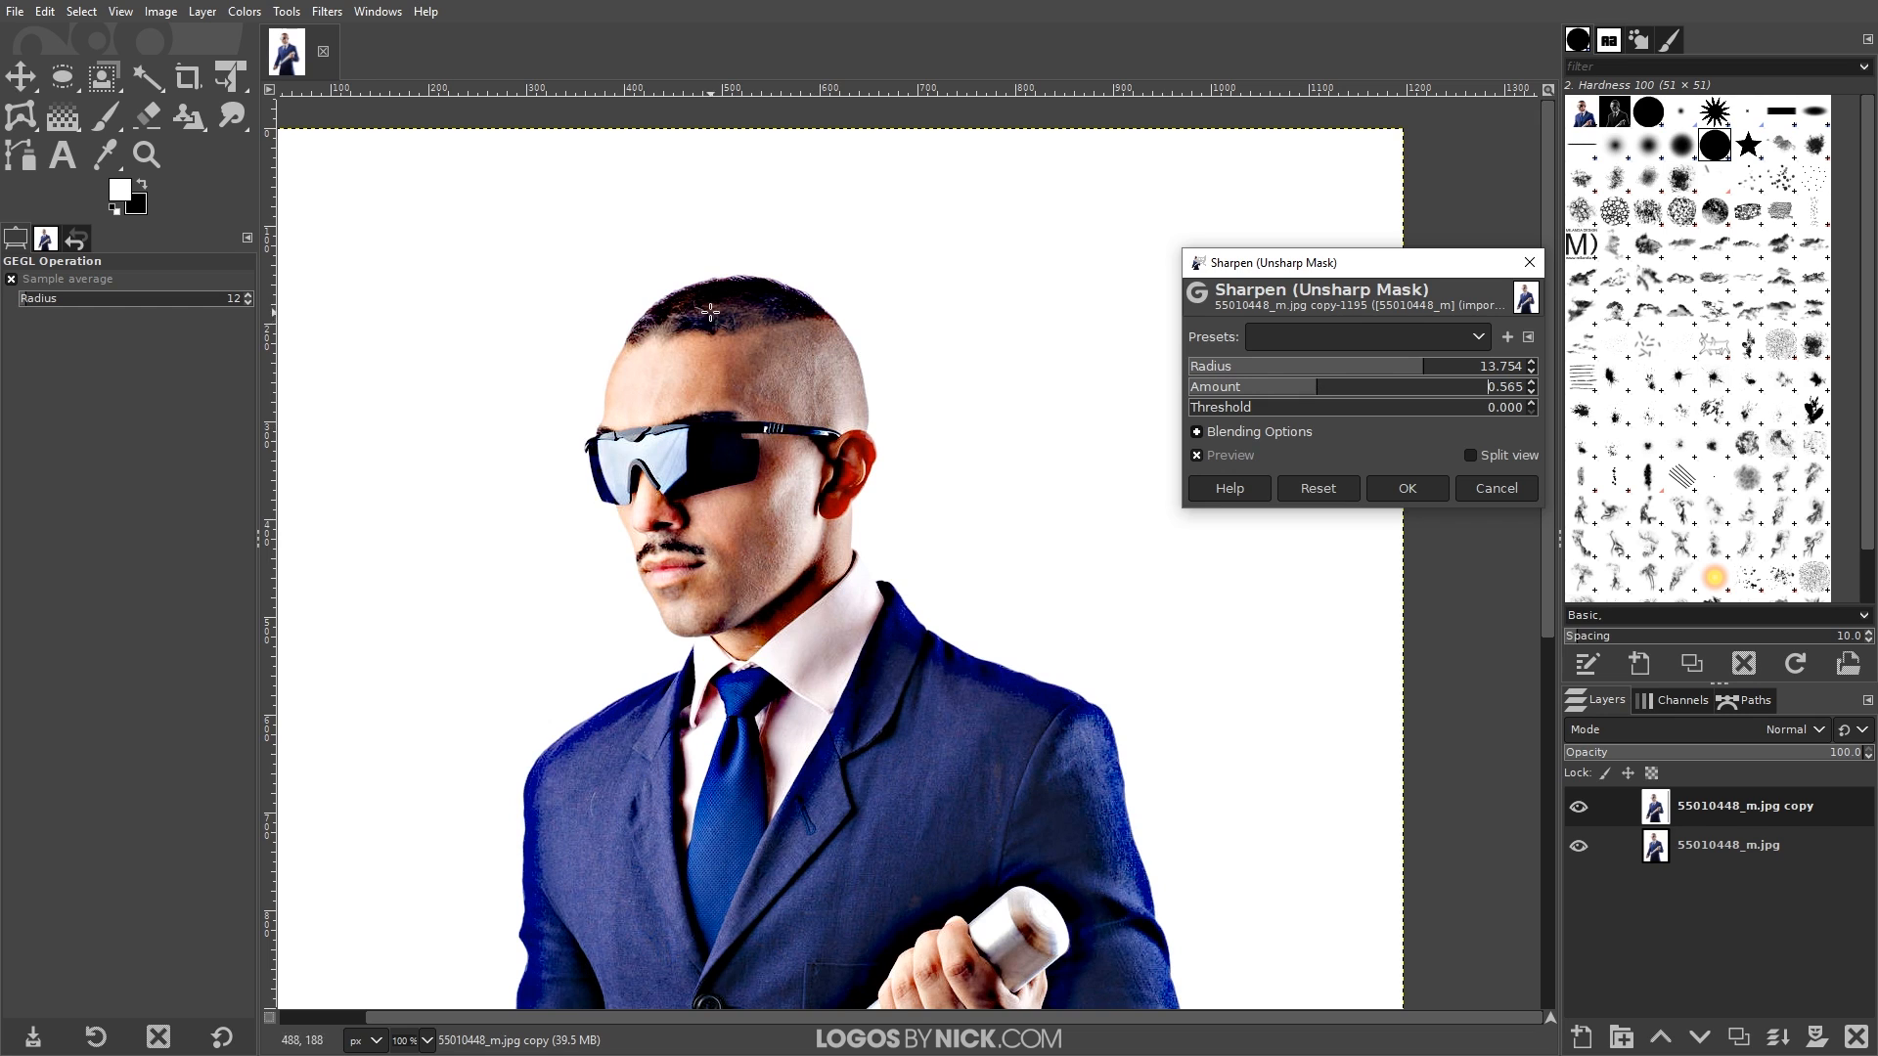
{"action": "left_click_drag", "start_coordinate": [1419, 366], "coordinate": [1394, 365]}
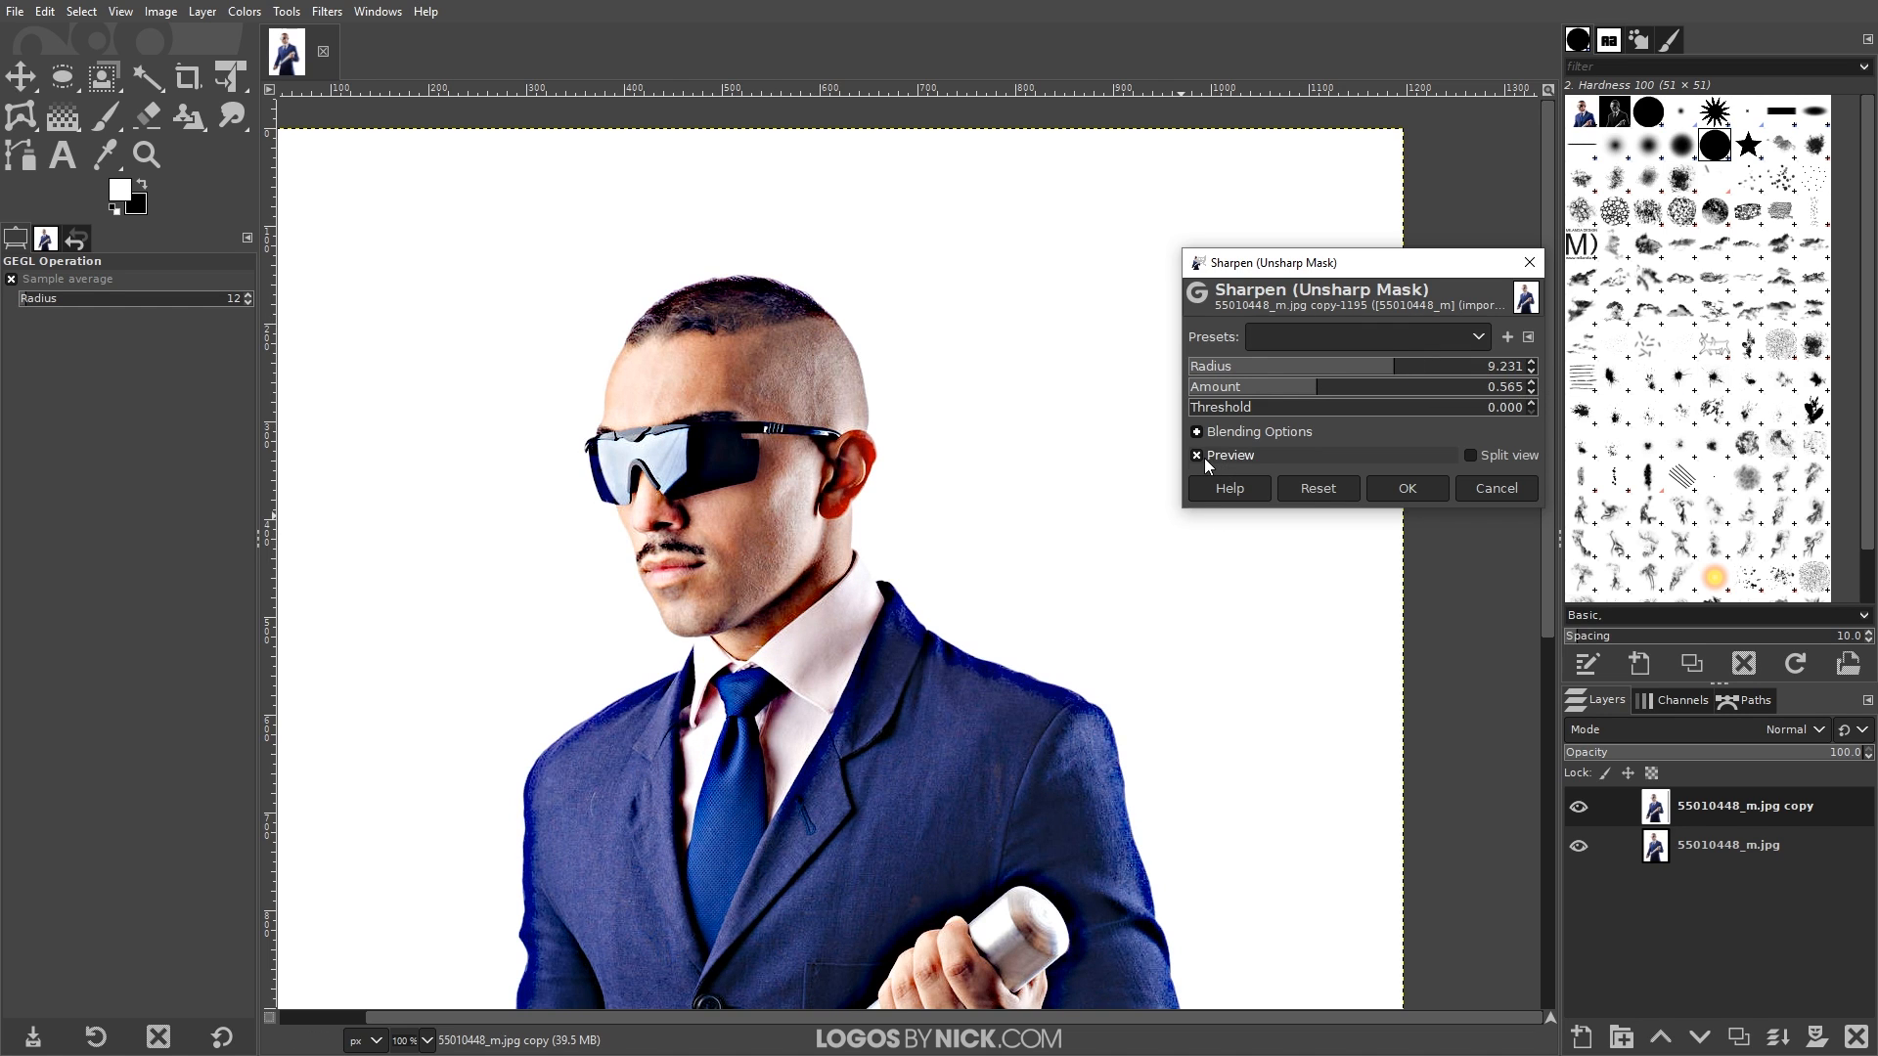
- Compare the portrait with and without the sharpening preview, and apply the filter to the copied layer
{"action": "left_click", "coordinate": [1205, 458]}
{"action": "left_click", "coordinate": [1205, 458]}
{"action": "left_click", "coordinate": [1205, 458]}
{"action": "left_click", "coordinate": [1205, 458]}
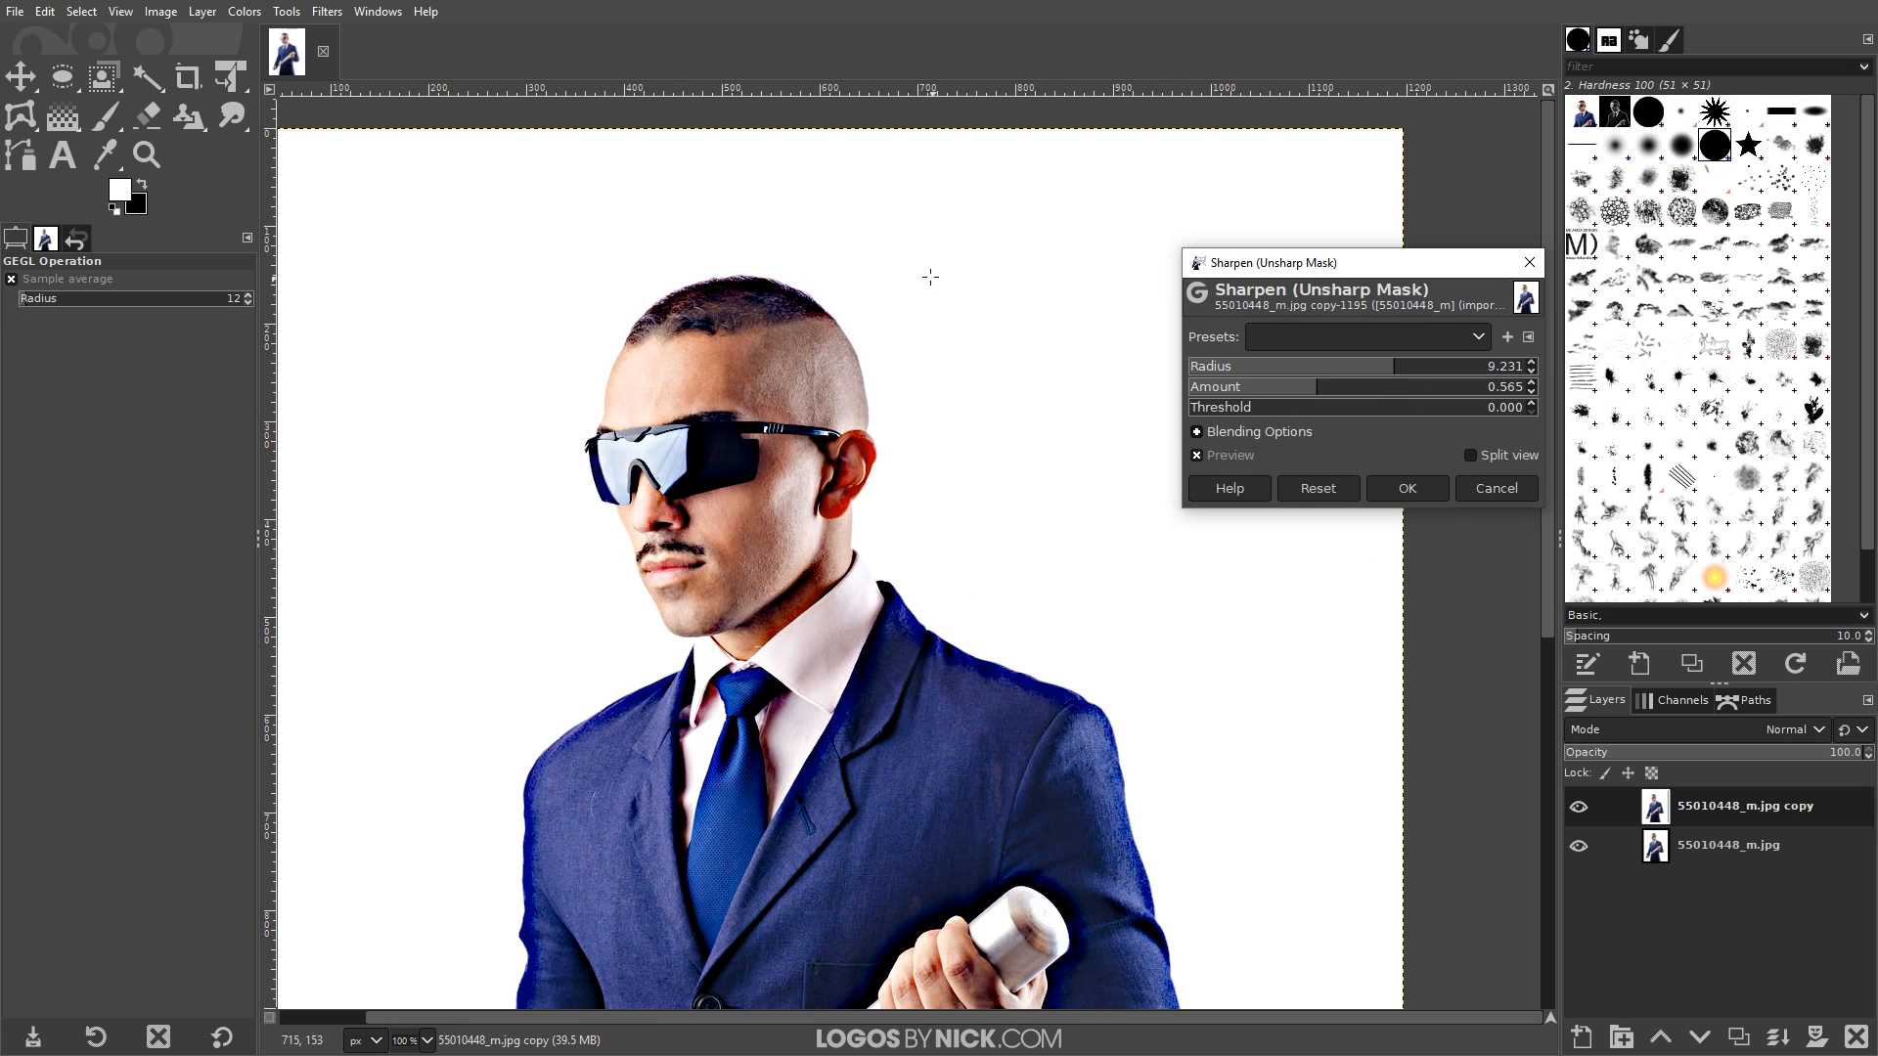
{"action": "left_click", "coordinate": [1426, 489]}
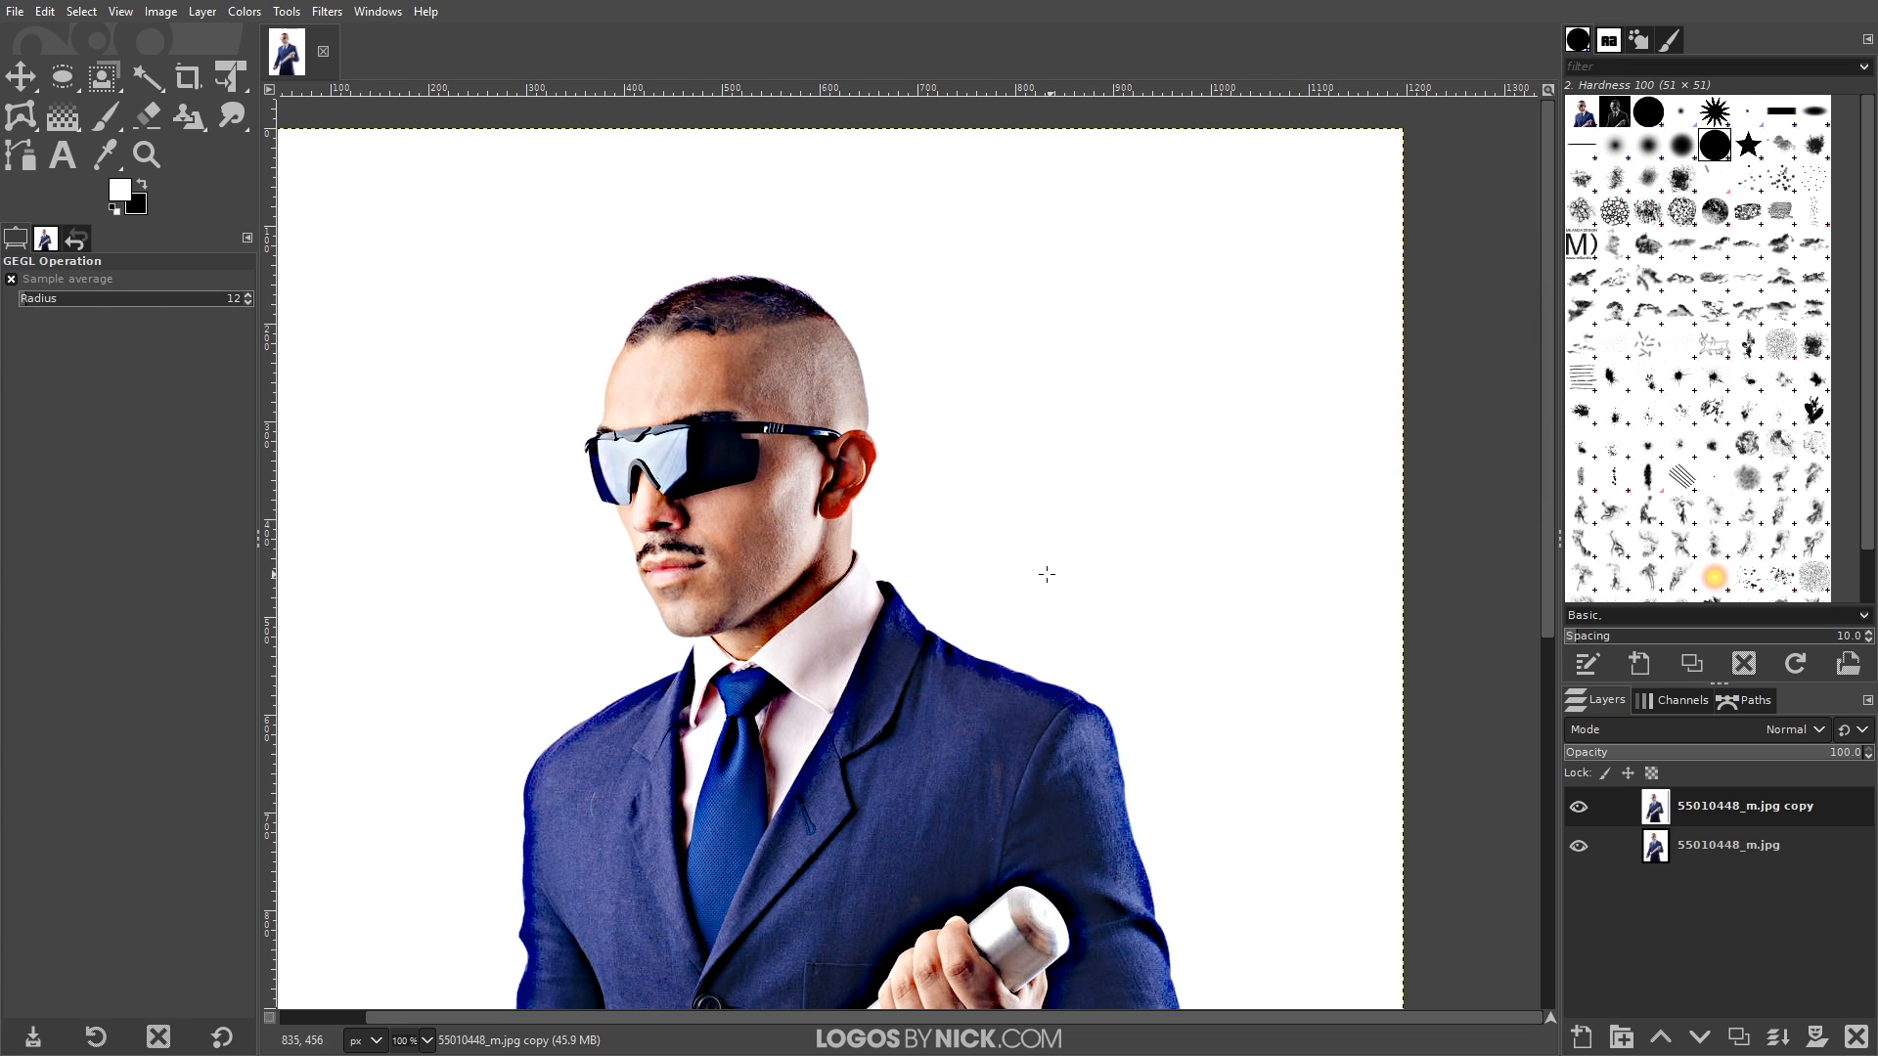
- Apply the Cartoon filter to the copied layer with a mask radius of about 19.622 and percent black of about 0.035
{"action": "left_click_drag", "start_coordinate": [1006, 570], "coordinate": [867, 532]}
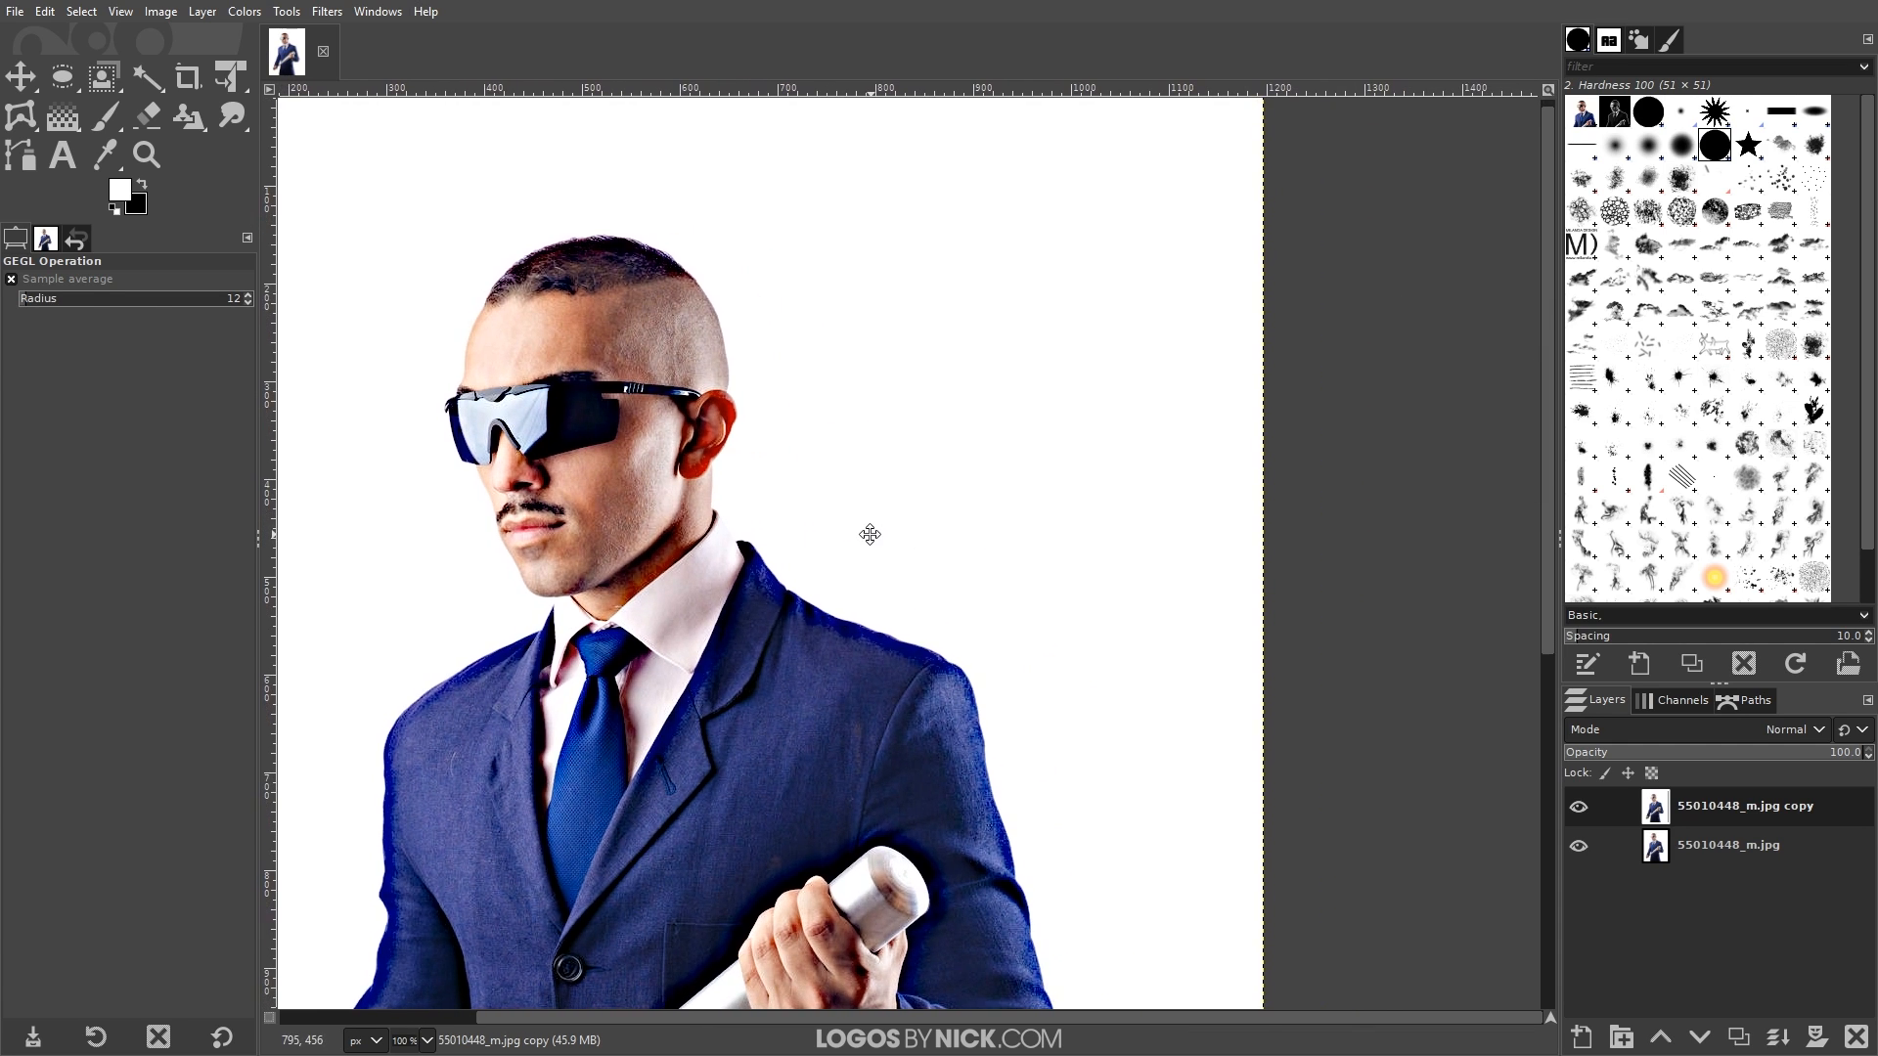
{"action": "left_click", "coordinate": [329, 11]}
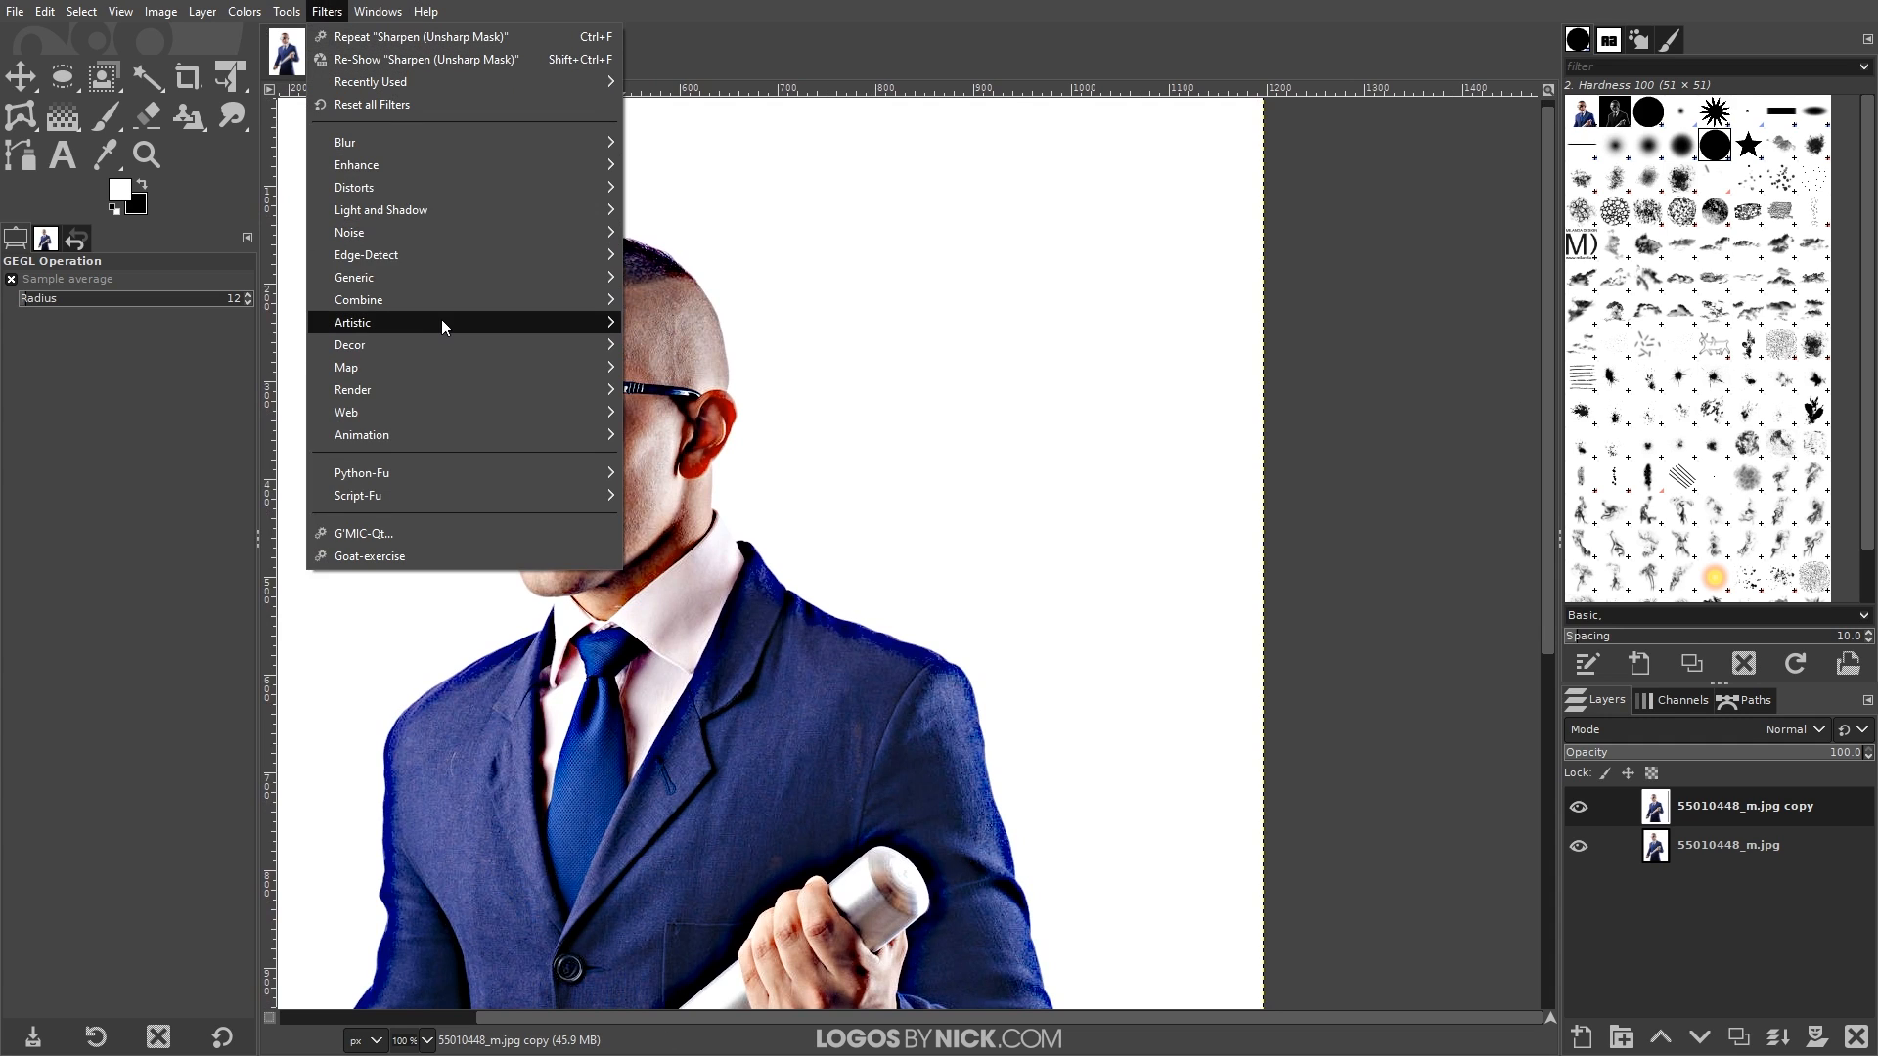
{"action": "mouse_move", "coordinate": [443, 323]}
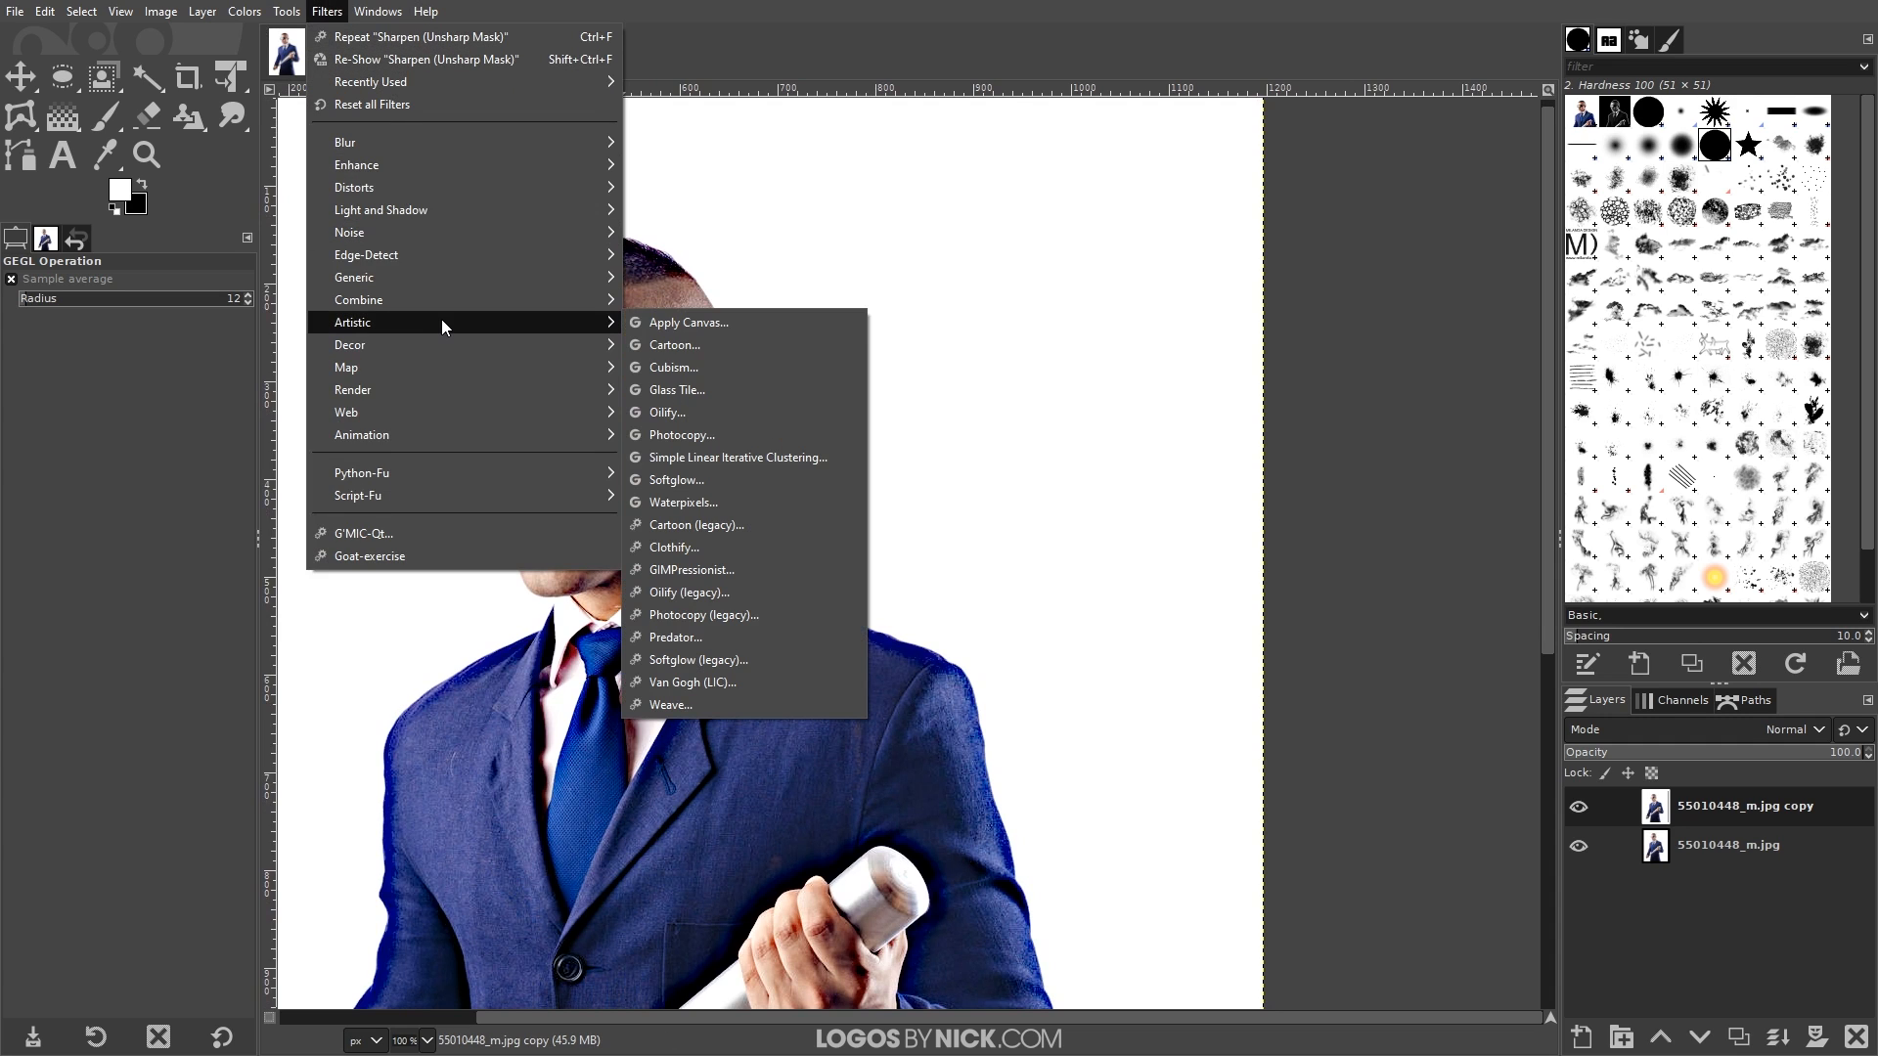
{"action": "left_click", "coordinate": [773, 352]}
{"action": "left_click_drag", "start_coordinate": [1377, 264], "coordinate": [1193, 288]}
{"action": "left_click_drag", "start_coordinate": [1069, 417], "coordinate": [1015, 419]}
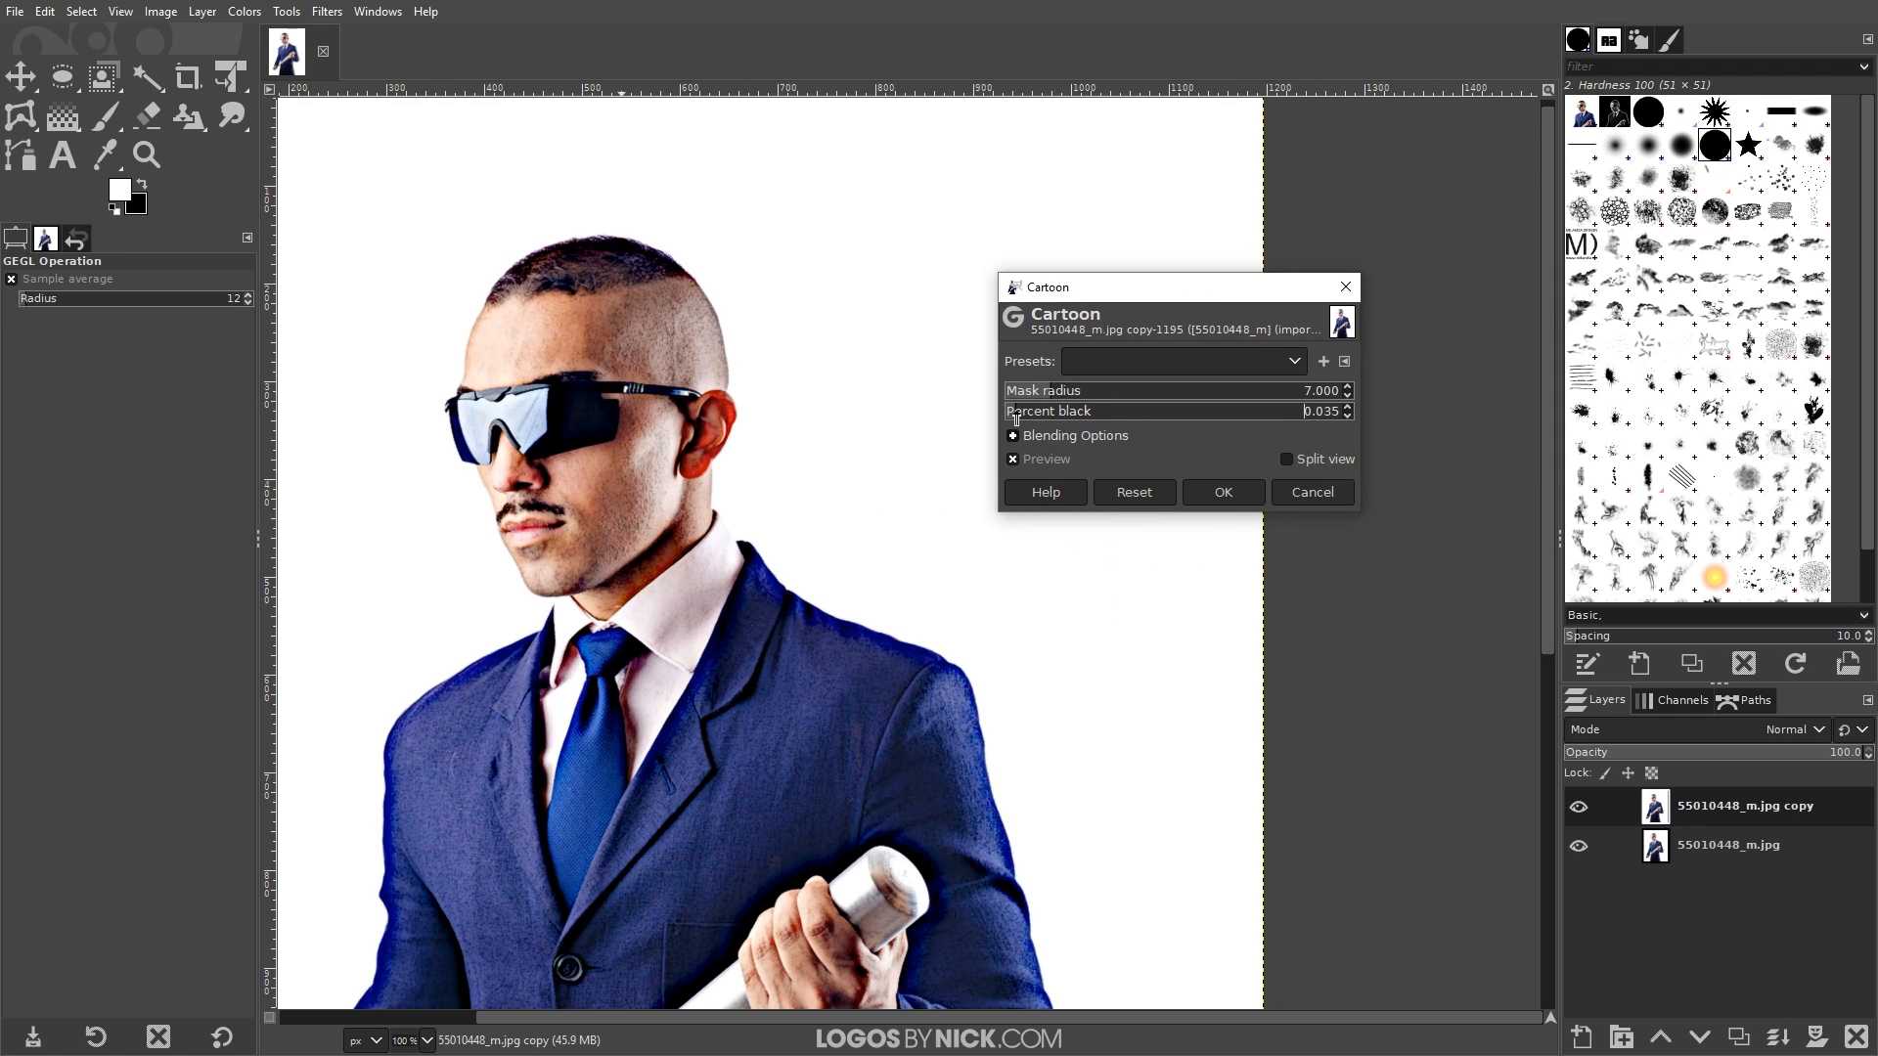
{"action": "left_click_drag", "start_coordinate": [1055, 393], "coordinate": [1137, 398]}
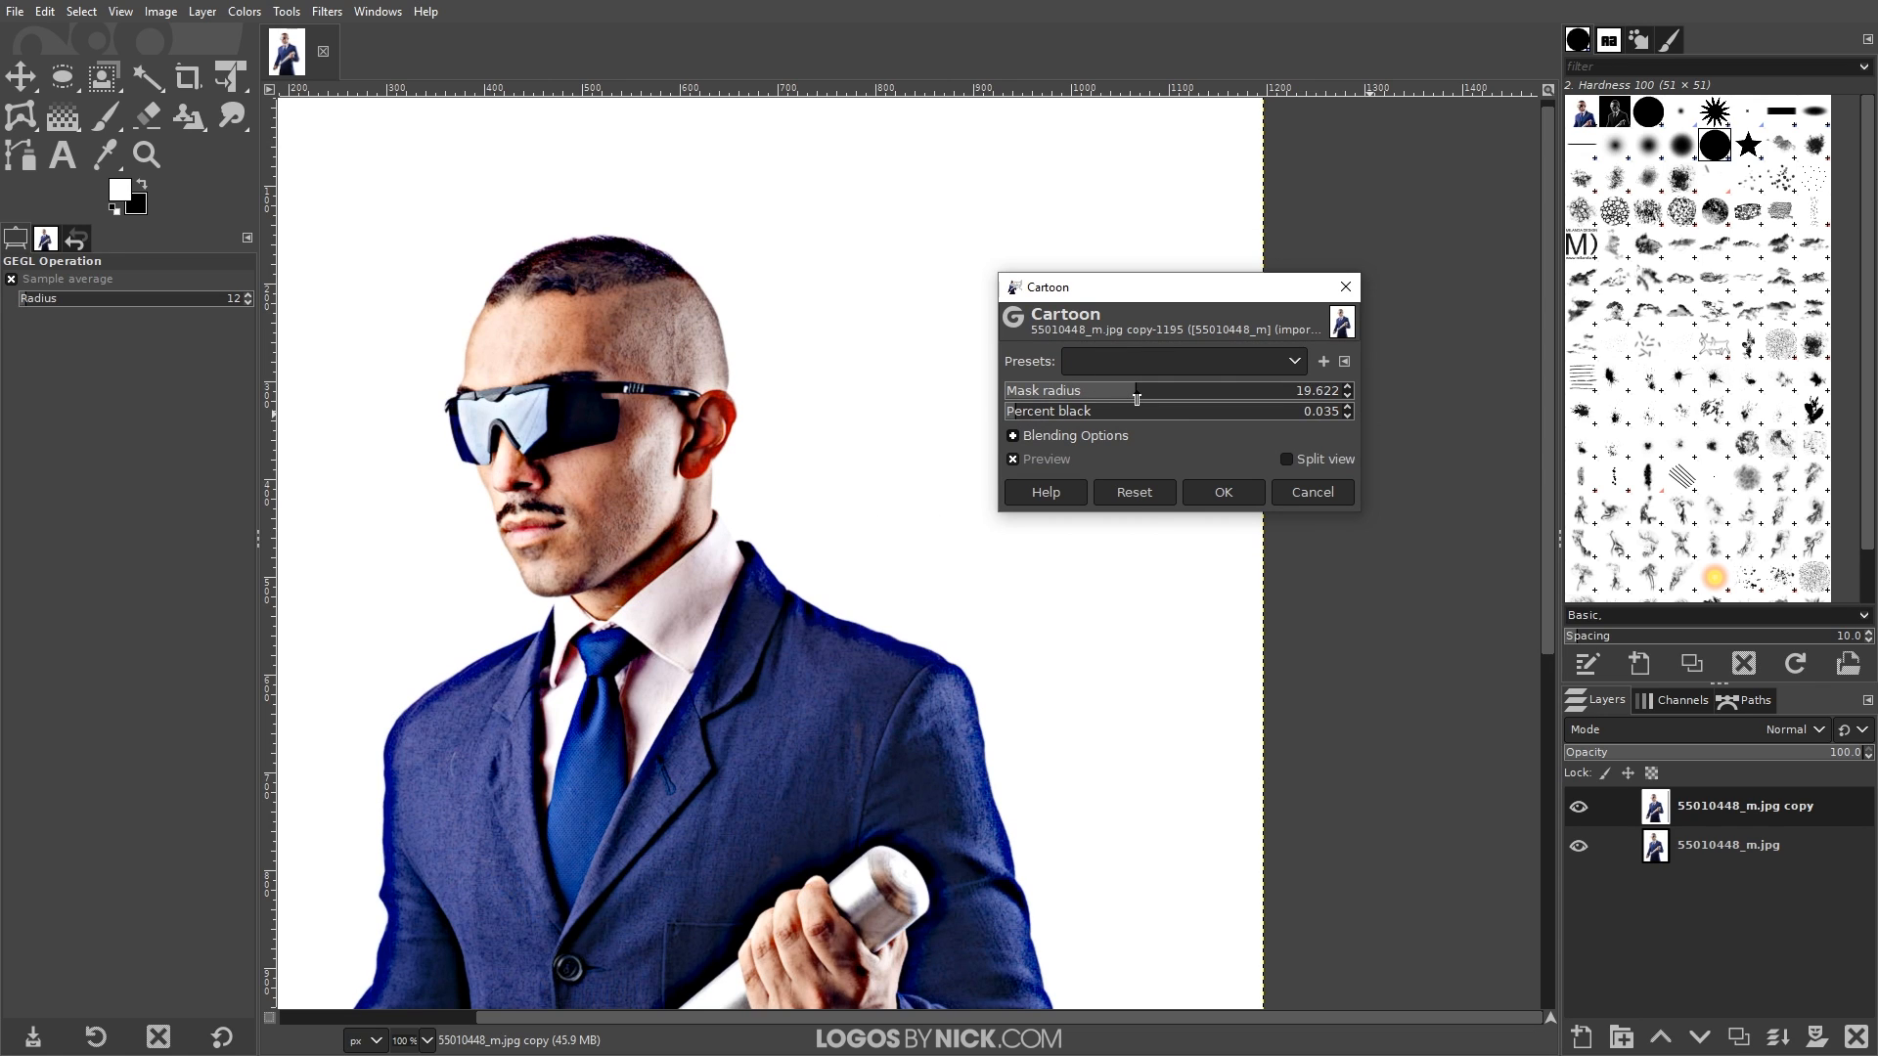
{"action": "left_click", "coordinate": [1221, 494]}
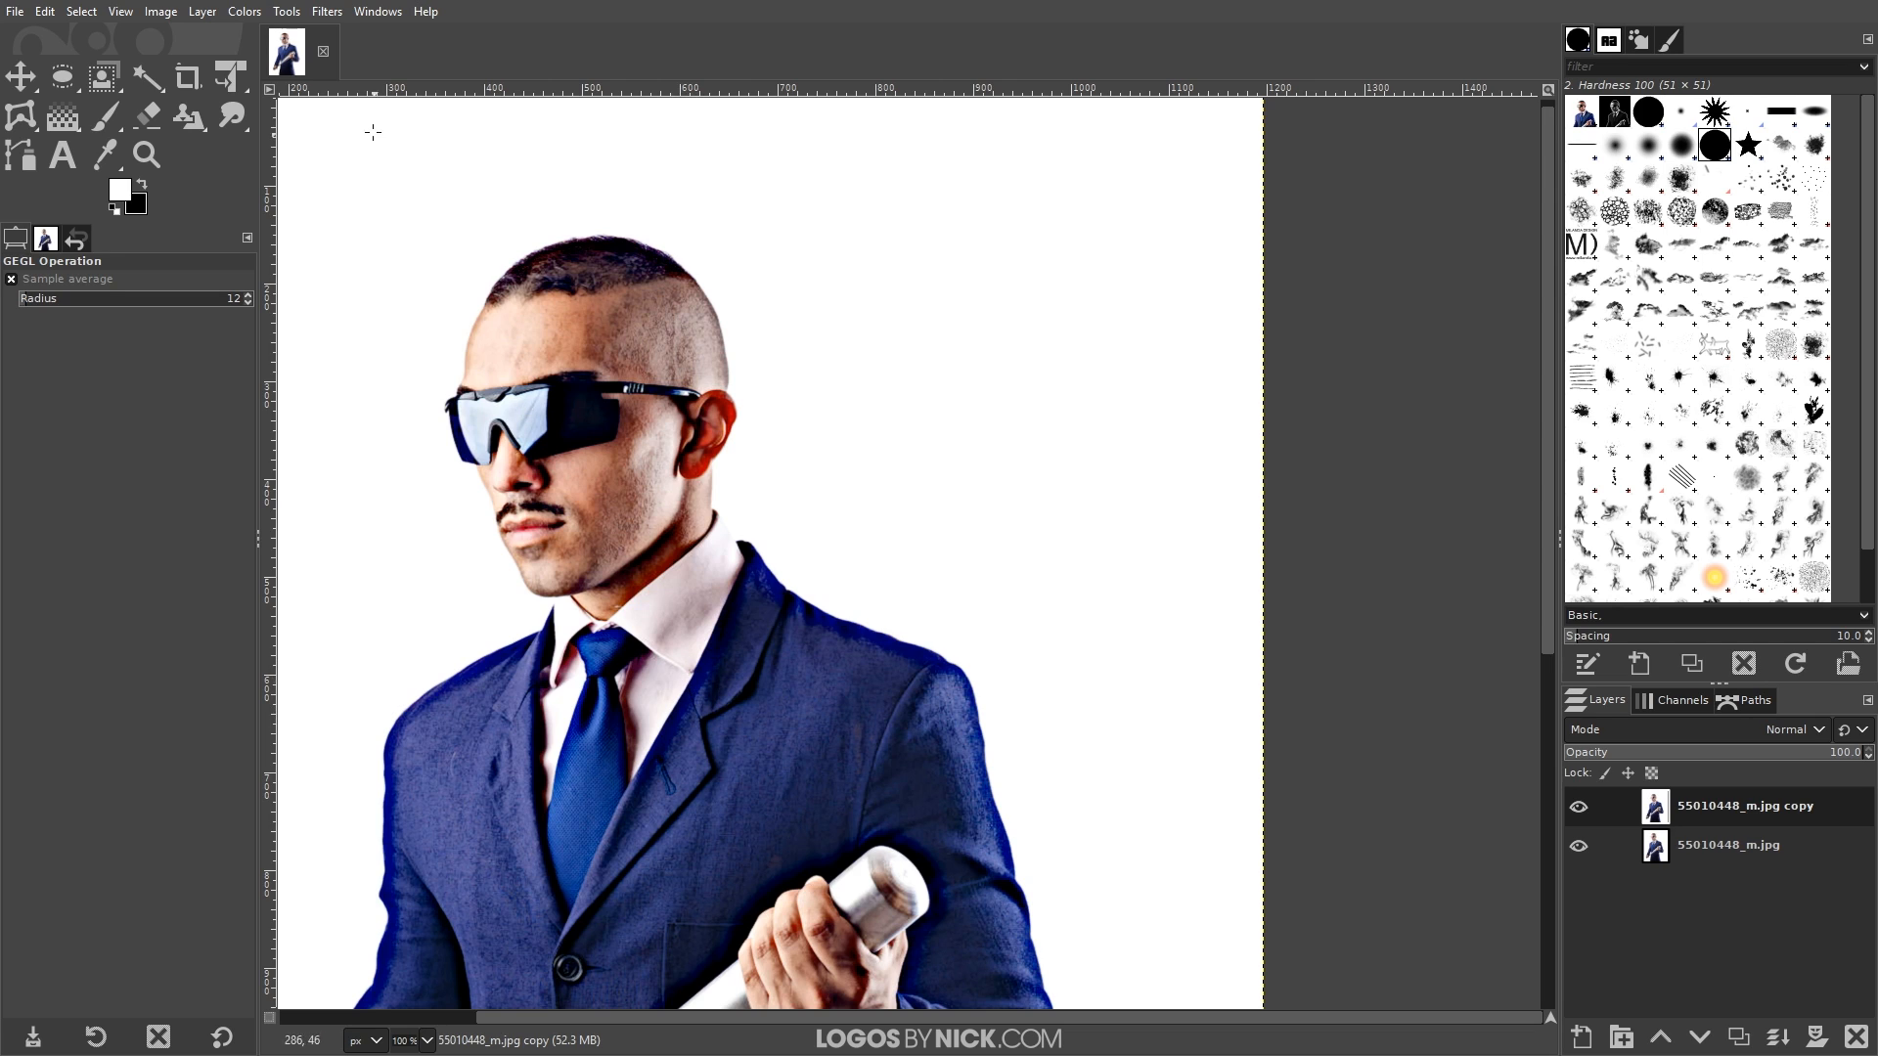
- Apply Noise Reduction to the copied layer with a strength of 7
{"action": "left_click", "coordinate": [343, 11]}
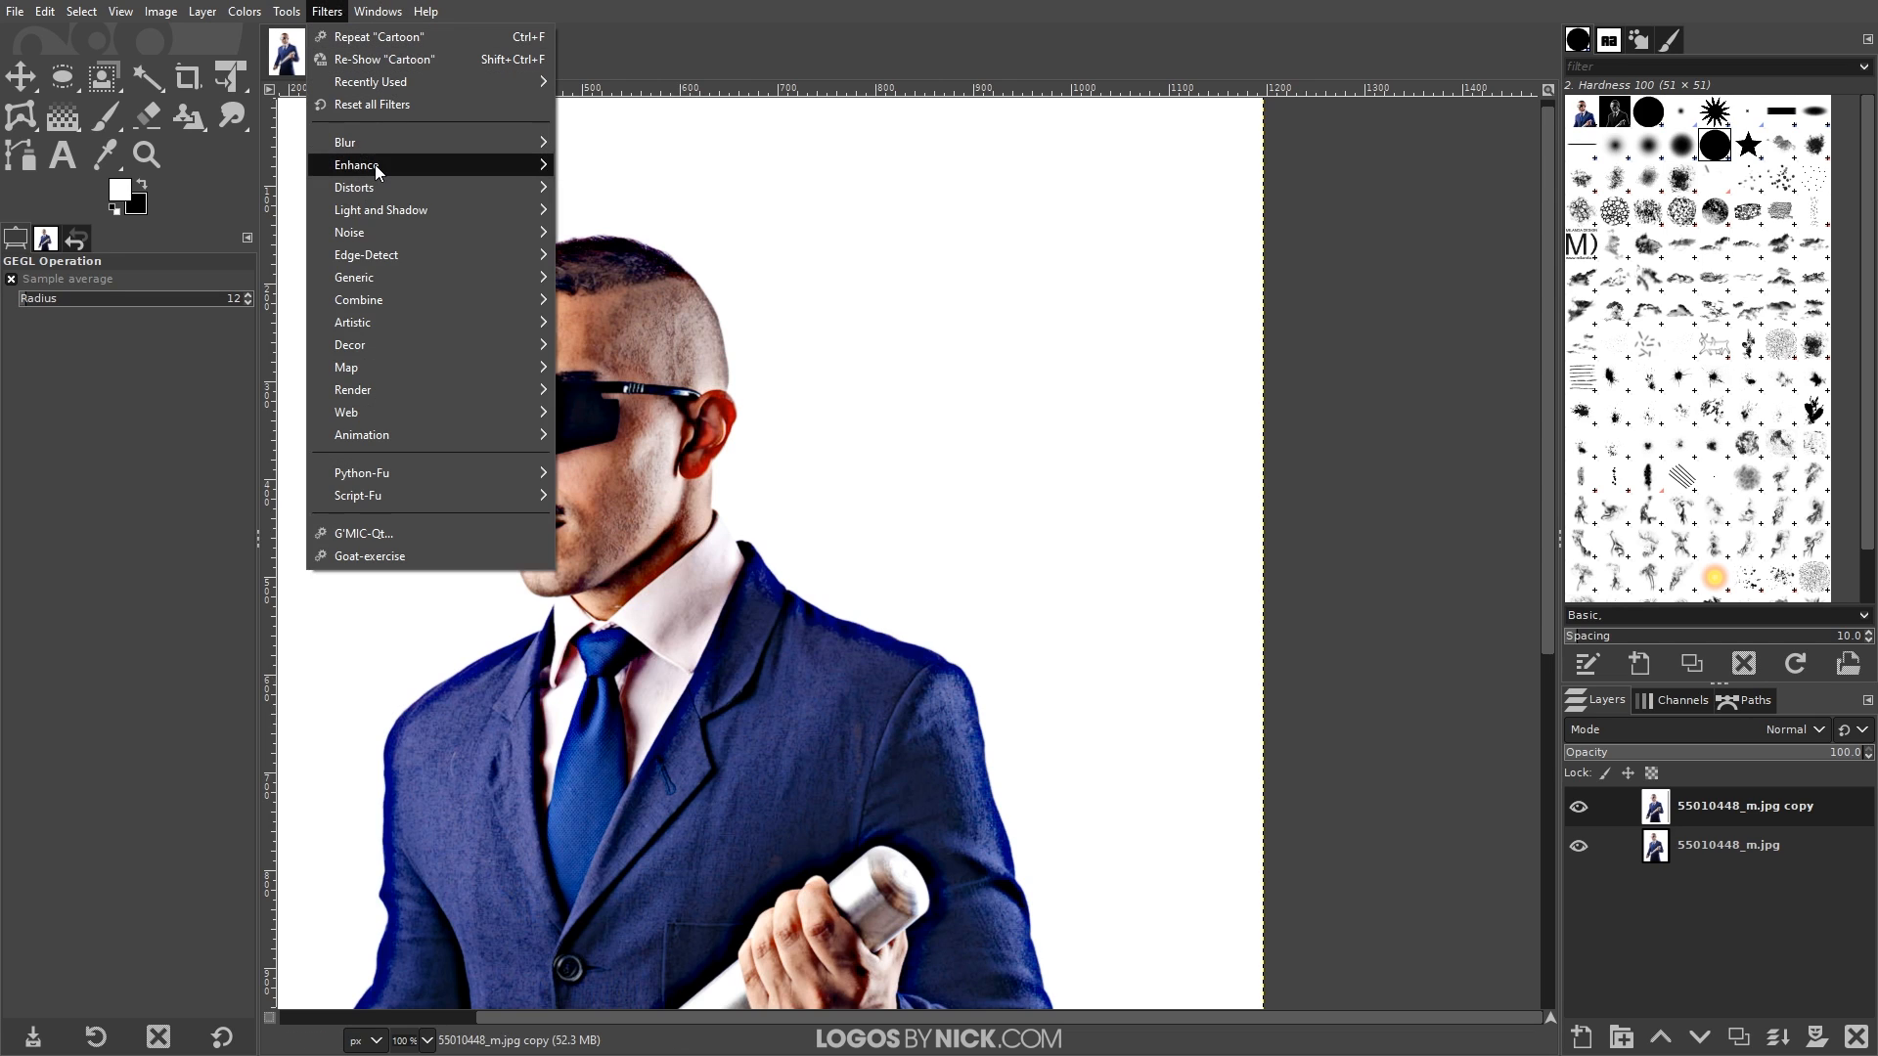
{"action": "mouse_move", "coordinate": [374, 165]}
{"action": "left_click", "coordinate": [646, 231]}
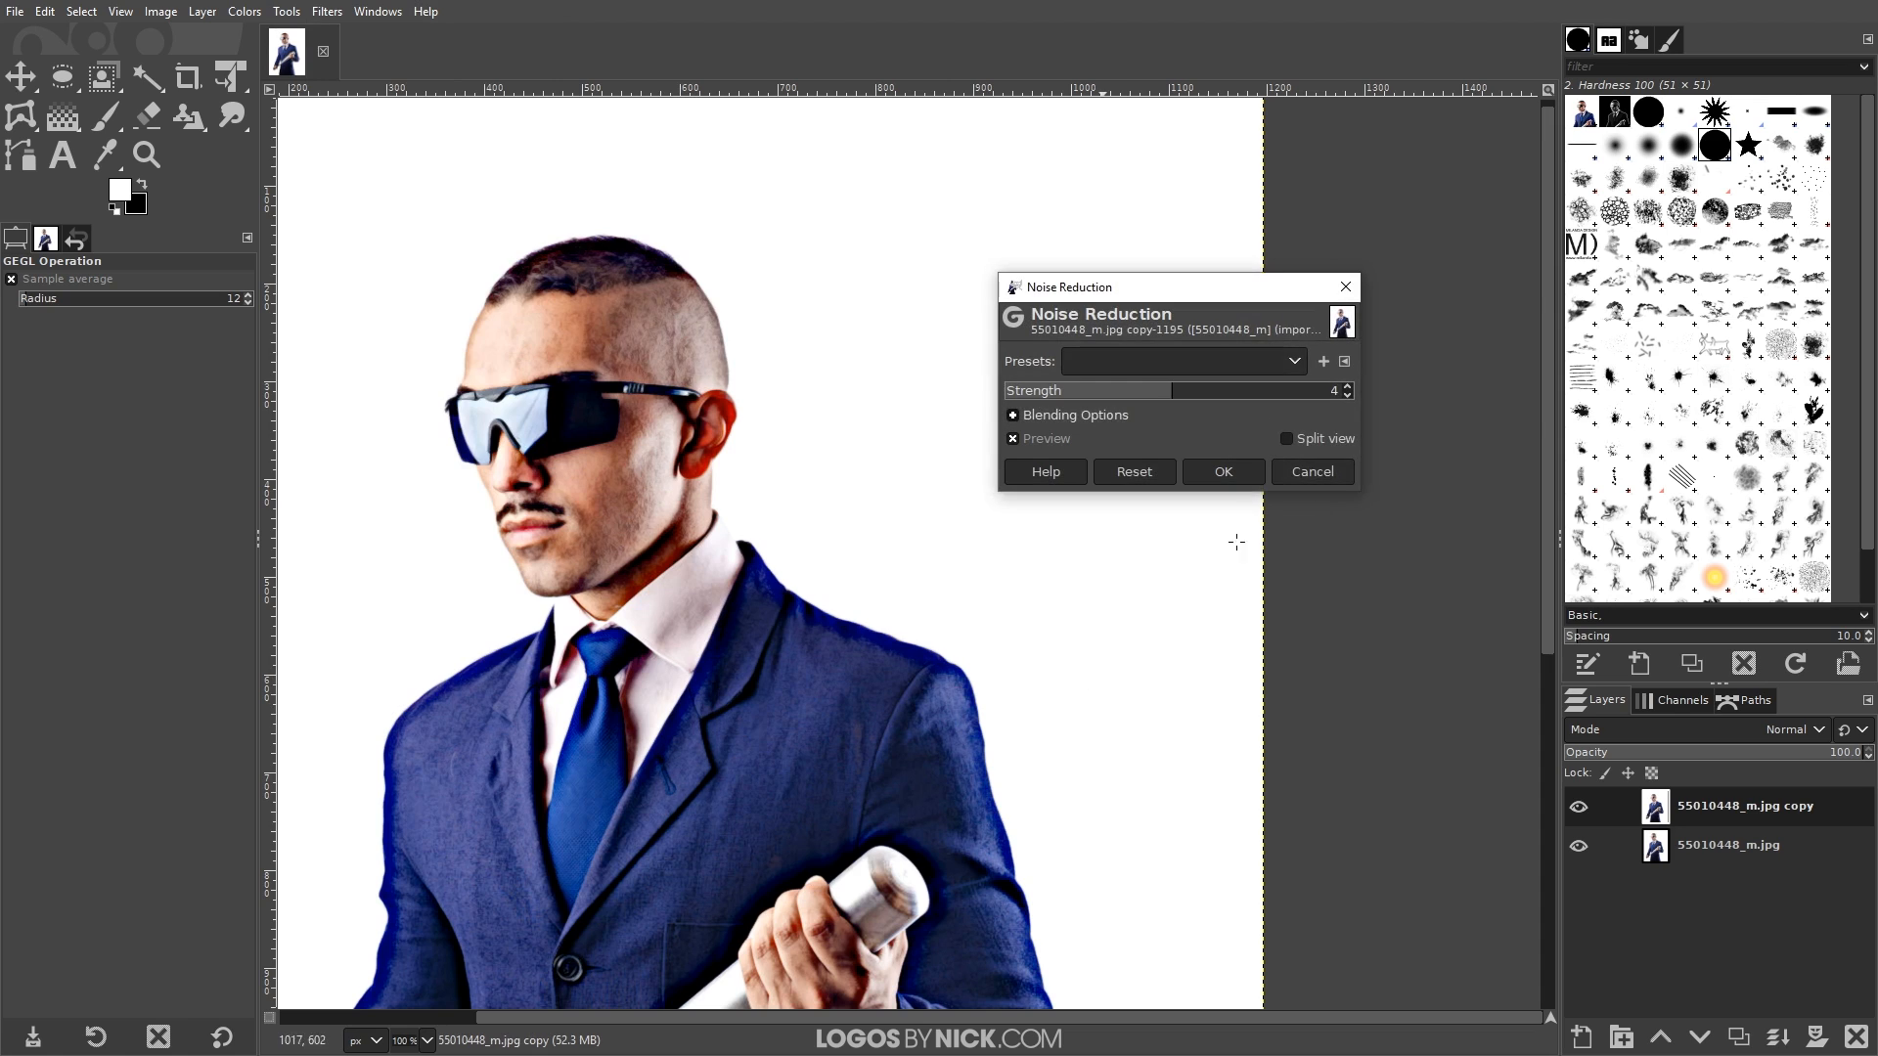
{"action": "left_click", "coordinate": [1308, 398]}
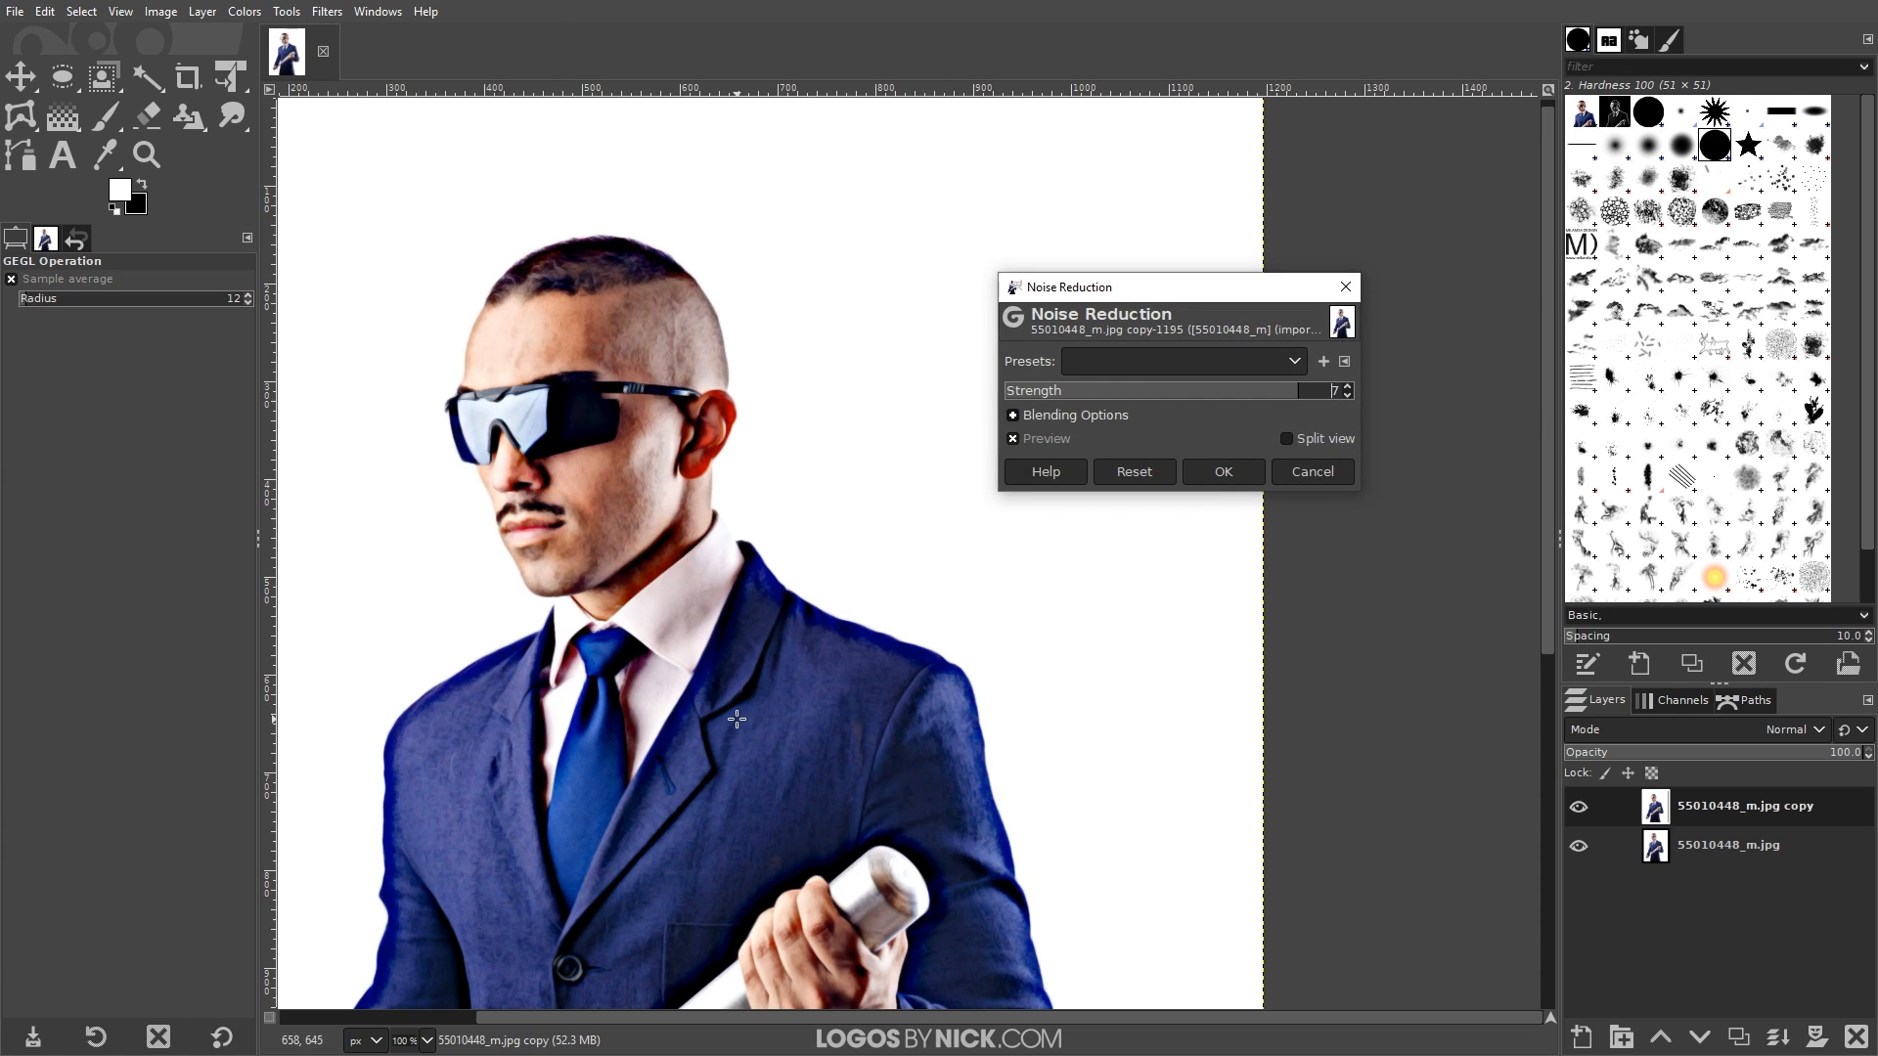
{"action": "left_click", "coordinate": [1245, 480]}
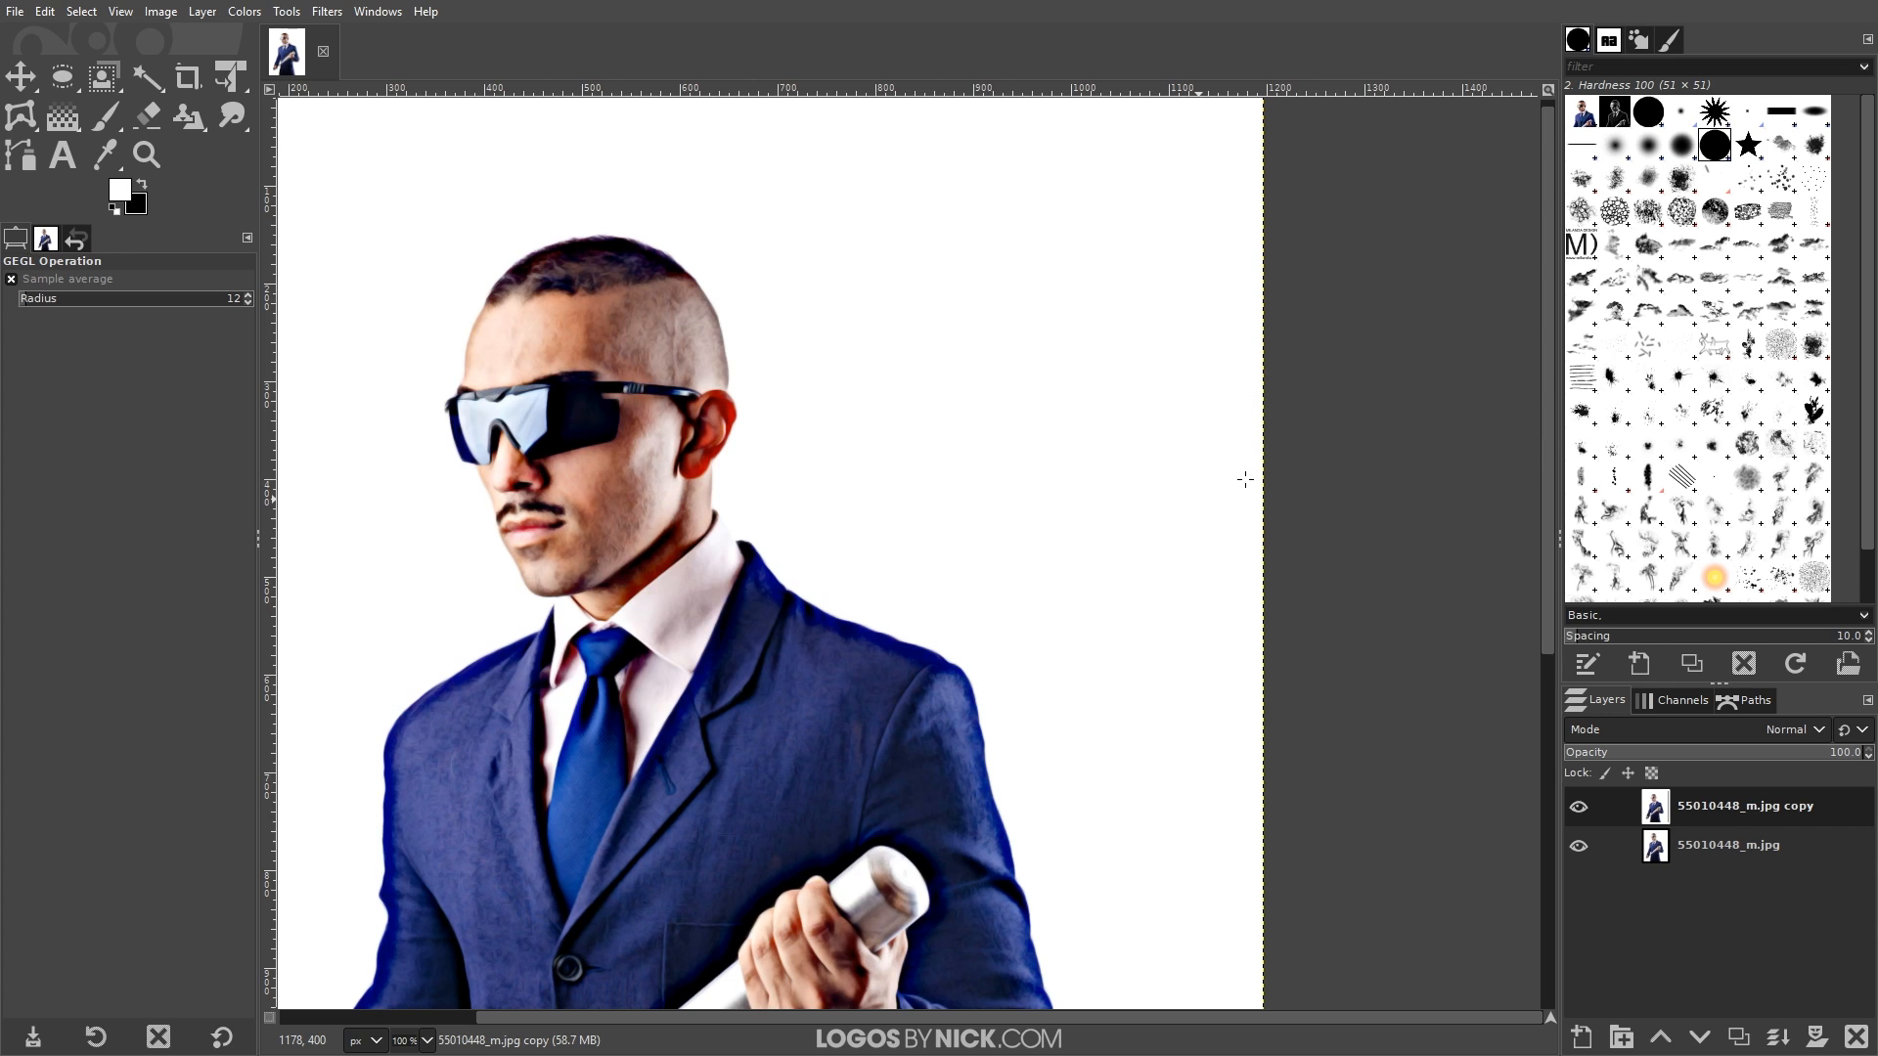
- Sharpen the copied layer again with Unsharp Mask, using a radius of about 3.316 and an amount of about 0.327
{"action": "left_click", "coordinate": [327, 10]}
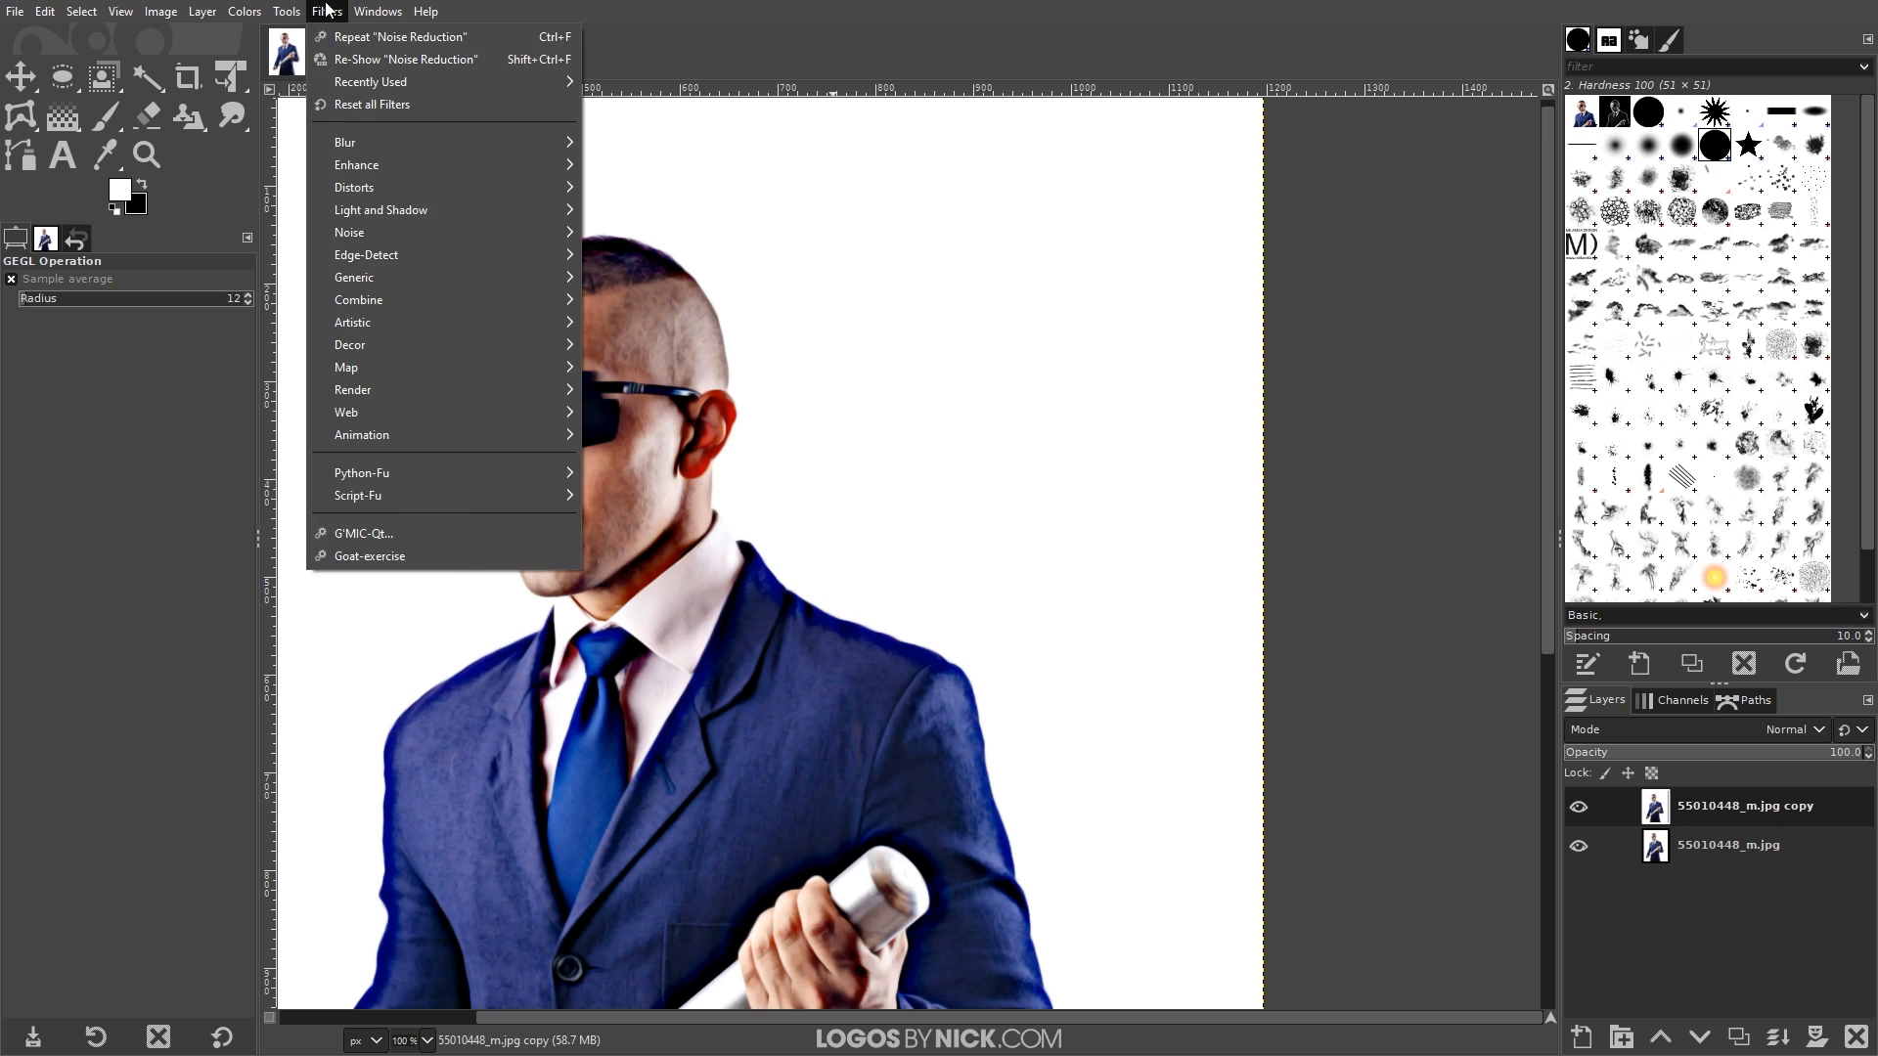
{"action": "mouse_move", "coordinate": [378, 10]}
{"action": "mouse_move", "coordinate": [503, 165]}
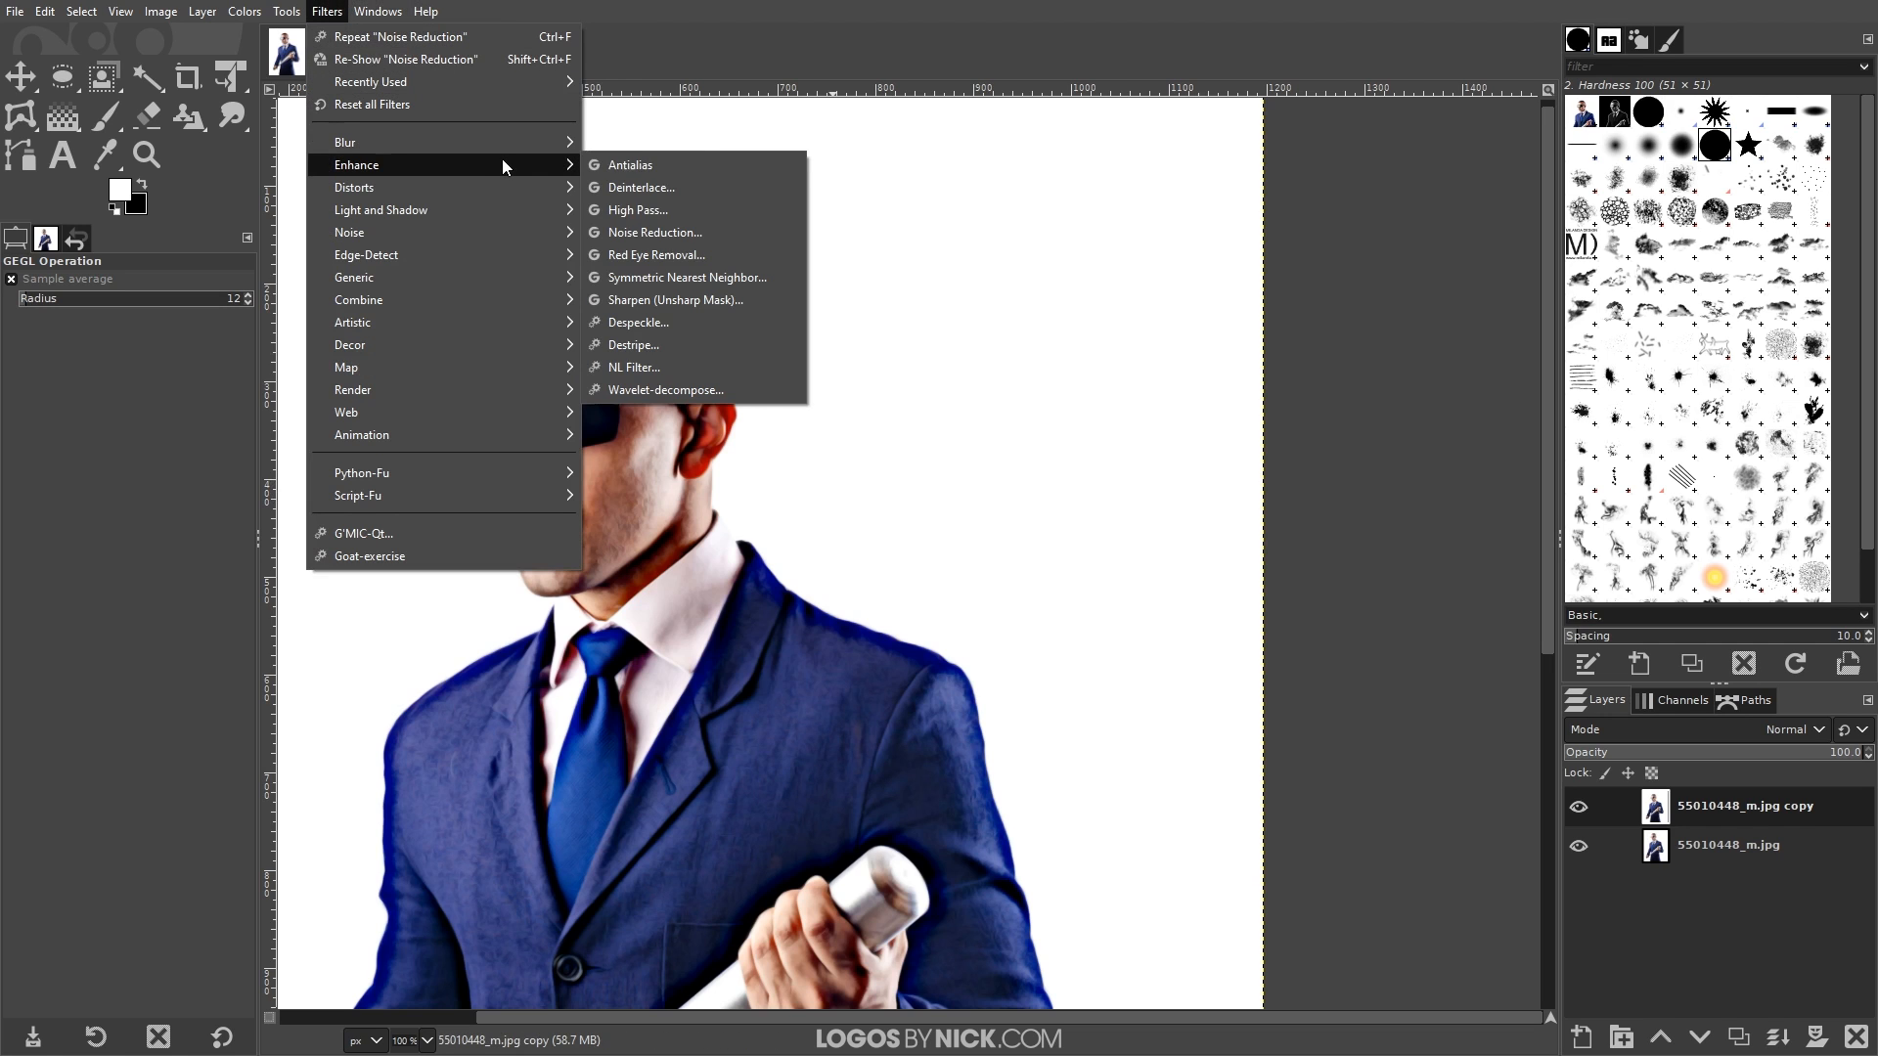
{"action": "left_click", "coordinate": [683, 302]}
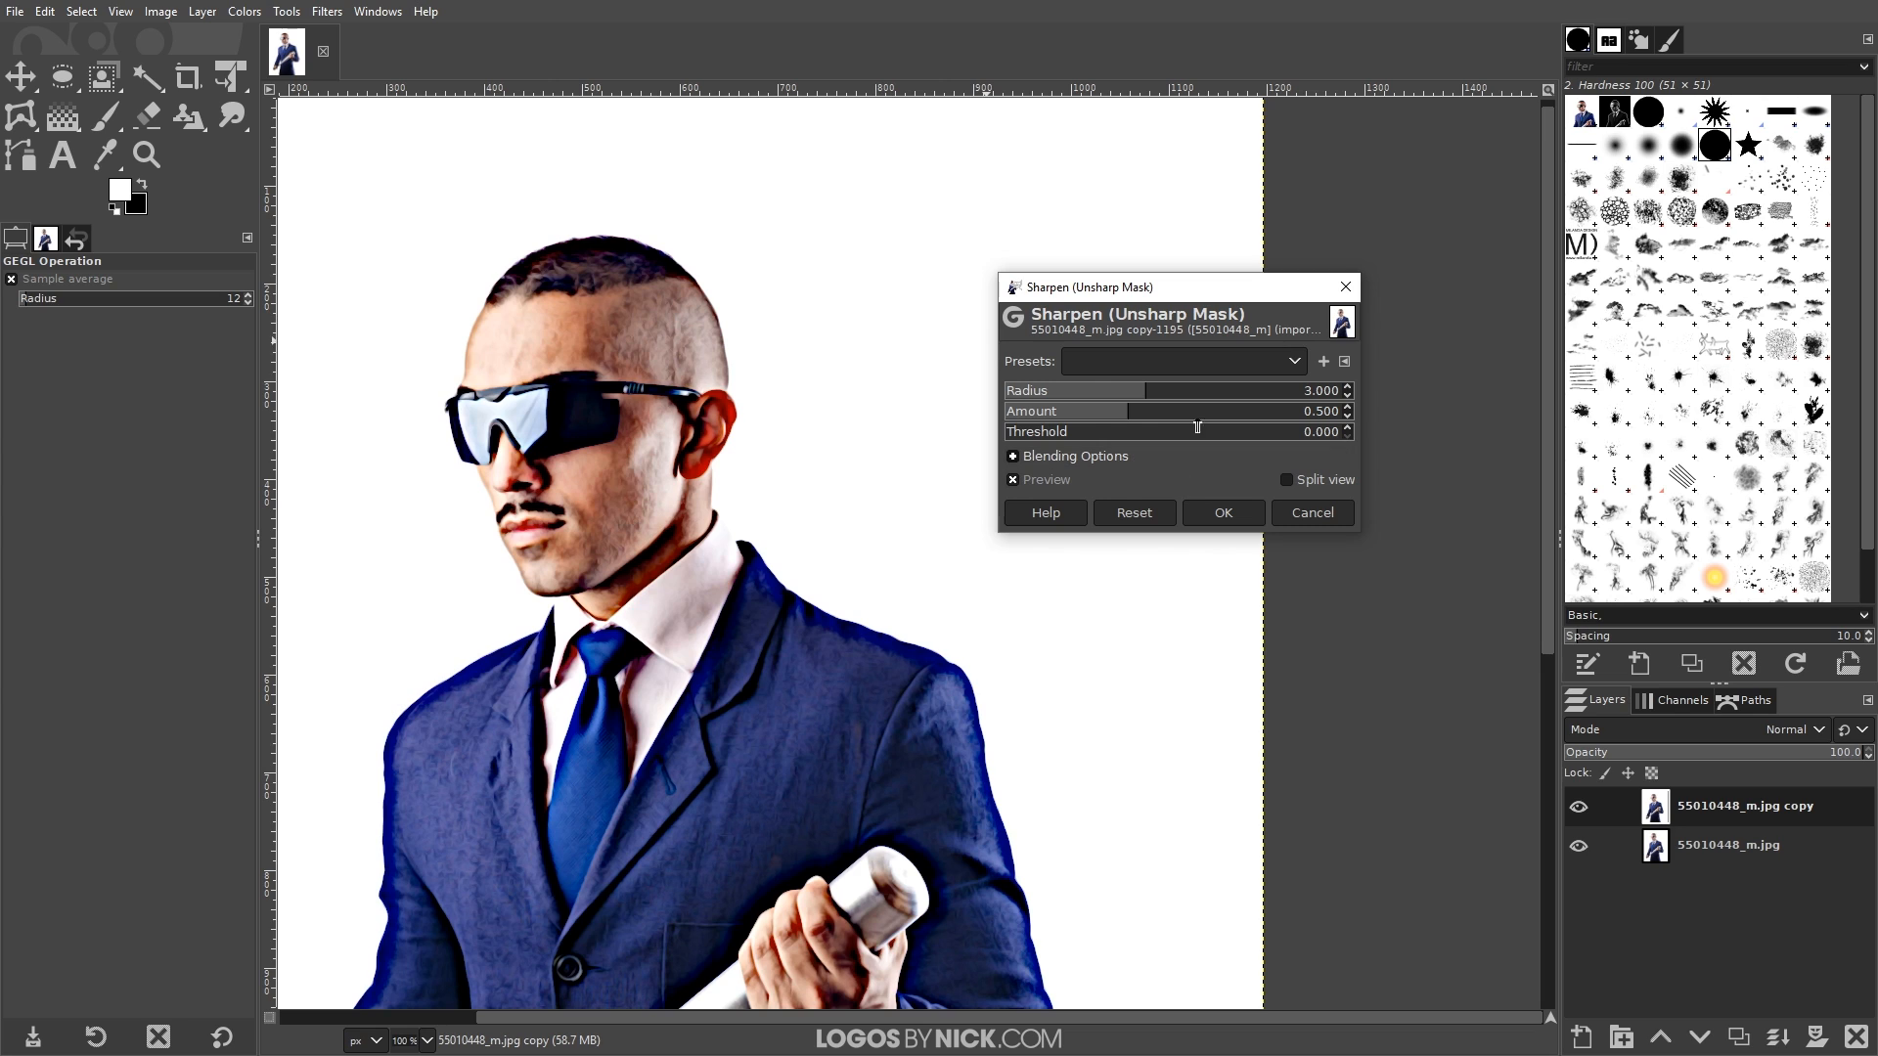
{"action": "left_click_drag", "start_coordinate": [1132, 394], "coordinate": [1156, 423]}
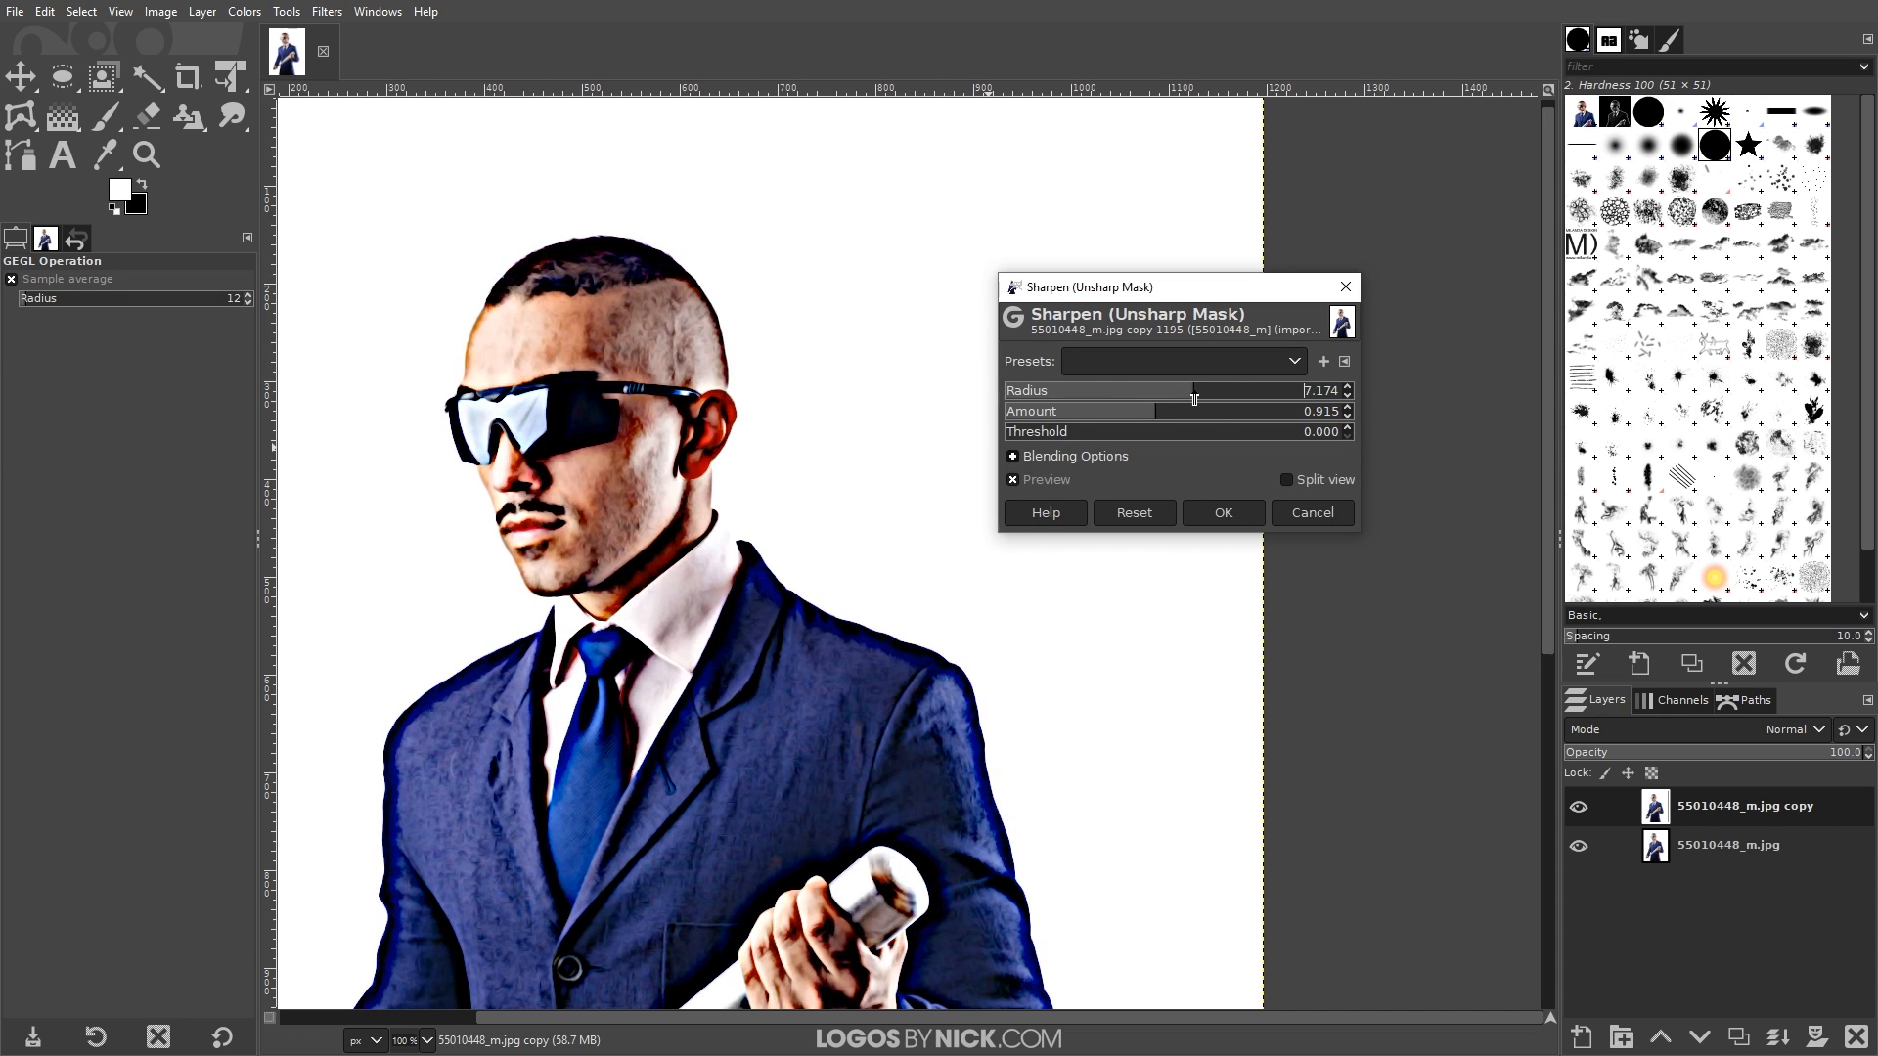
{"action": "mouse_move", "coordinate": [1180, 396]}
{"action": "left_mouse_down"}
{"action": "mouse_move", "coordinate": [1130, 411]}
{"action": "mouse_move", "coordinate": [1181, 397]}
{"action": "left_mouse_up"}
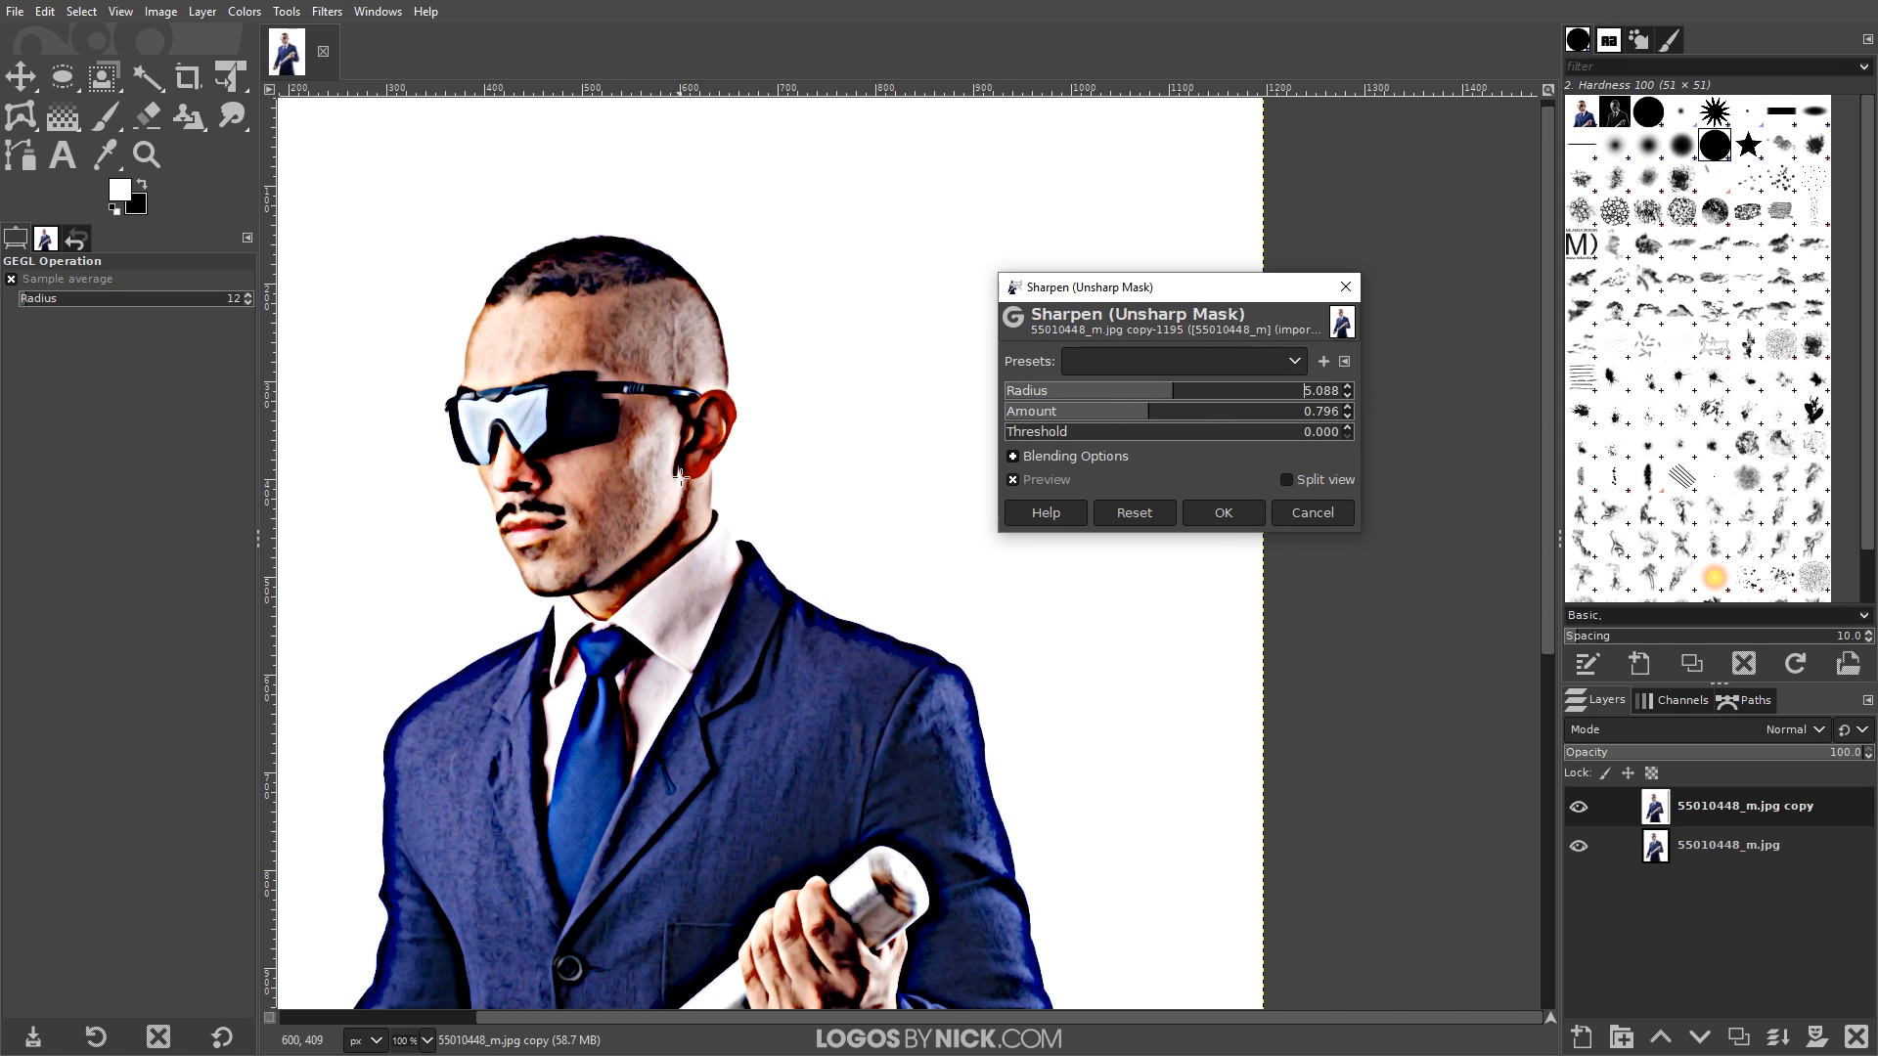
{"action": "mouse_move", "coordinate": [1152, 418]}
{"action": "left_mouse_down"}
{"action": "mouse_move", "coordinate": [1059, 414]}
{"action": "mouse_move", "coordinate": [1176, 391]}
{"action": "left_mouse_up"}
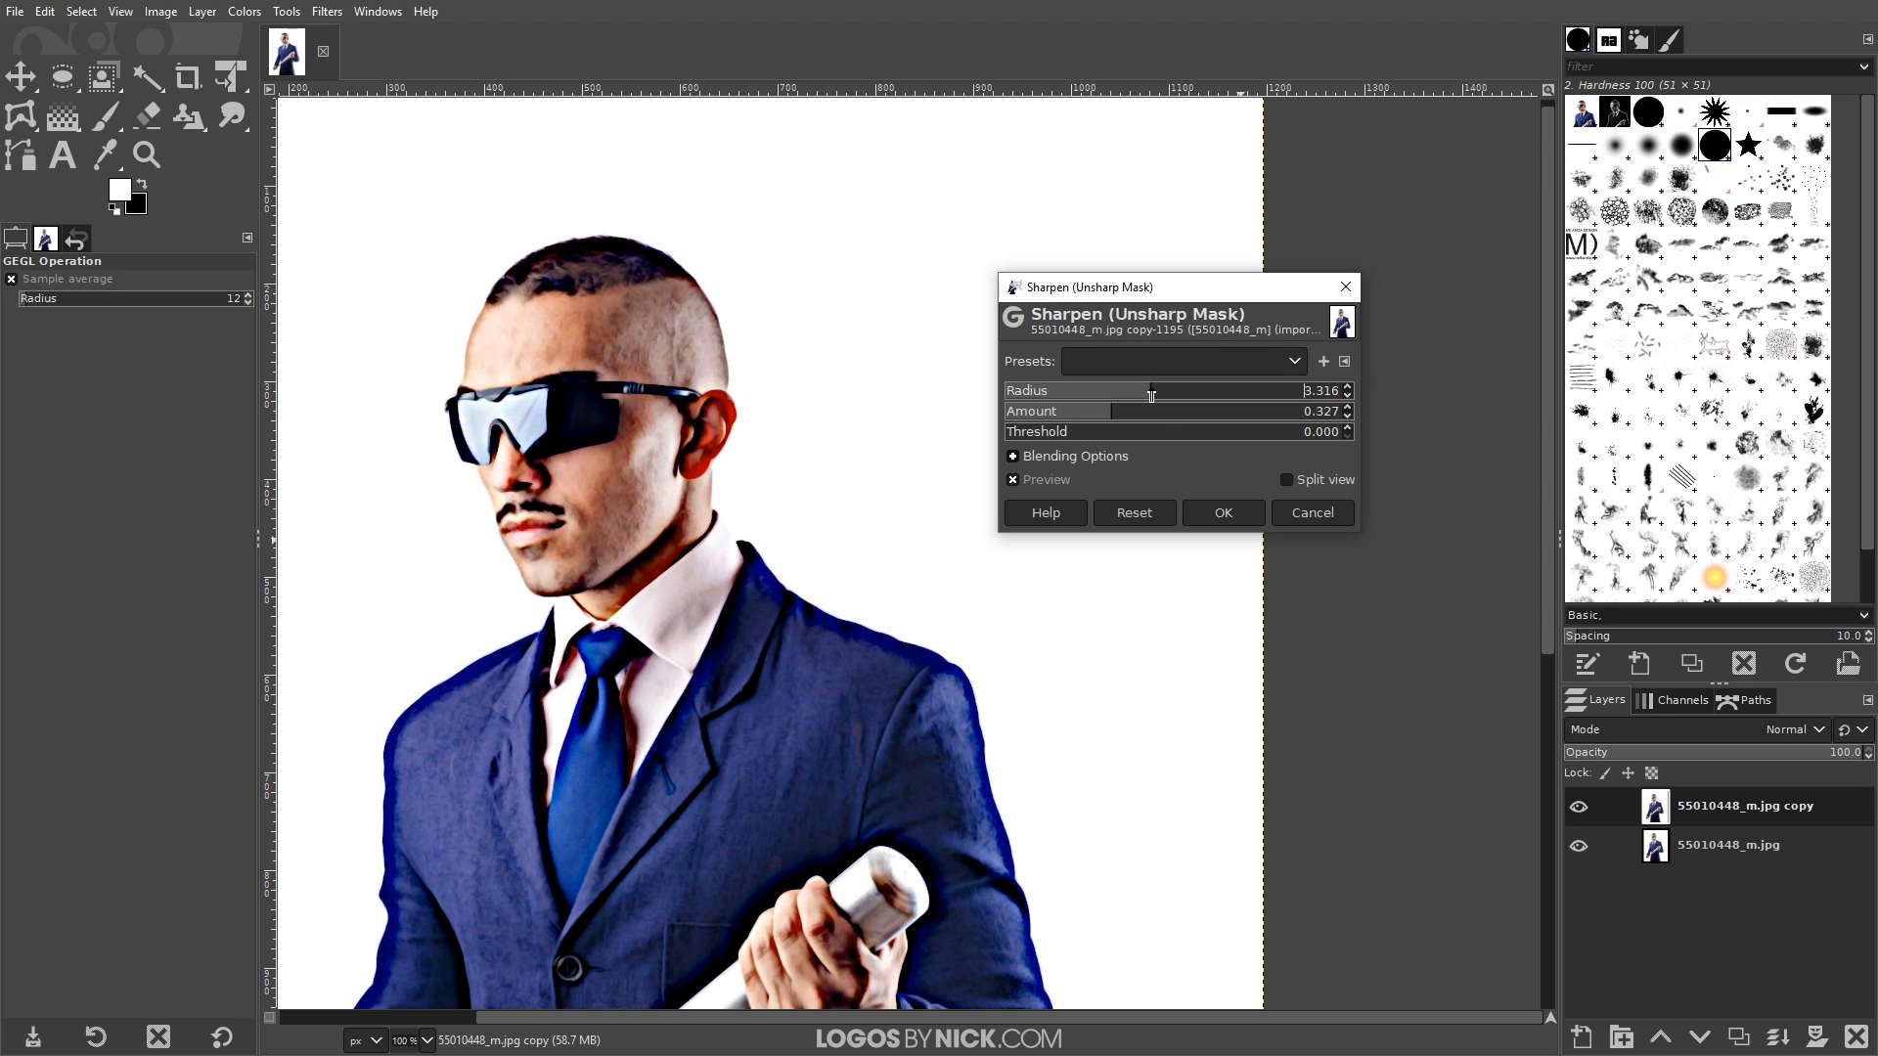
{"action": "left_click", "coordinate": [1218, 513]}
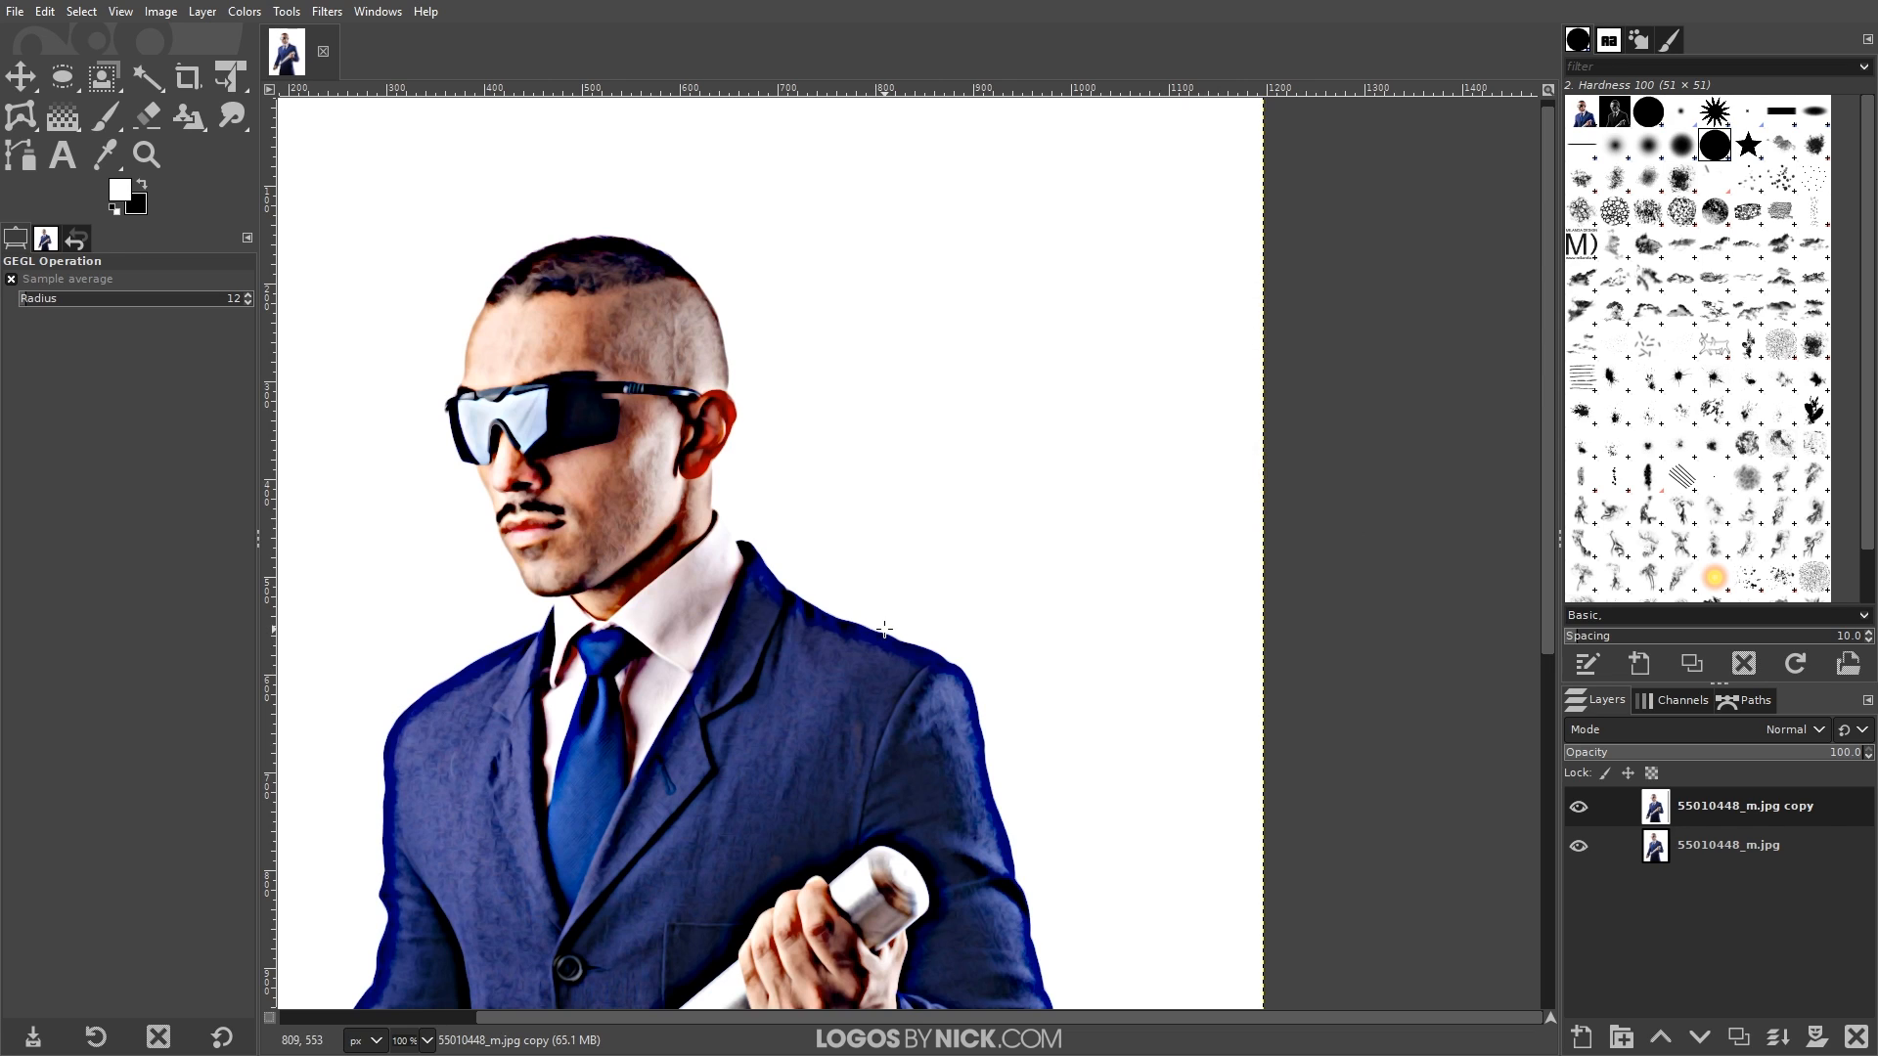
- Start posterizing the copied layer and preview the portrait with the posterize levels raised to 7
{"action": "left_click", "coordinate": [243, 11]}
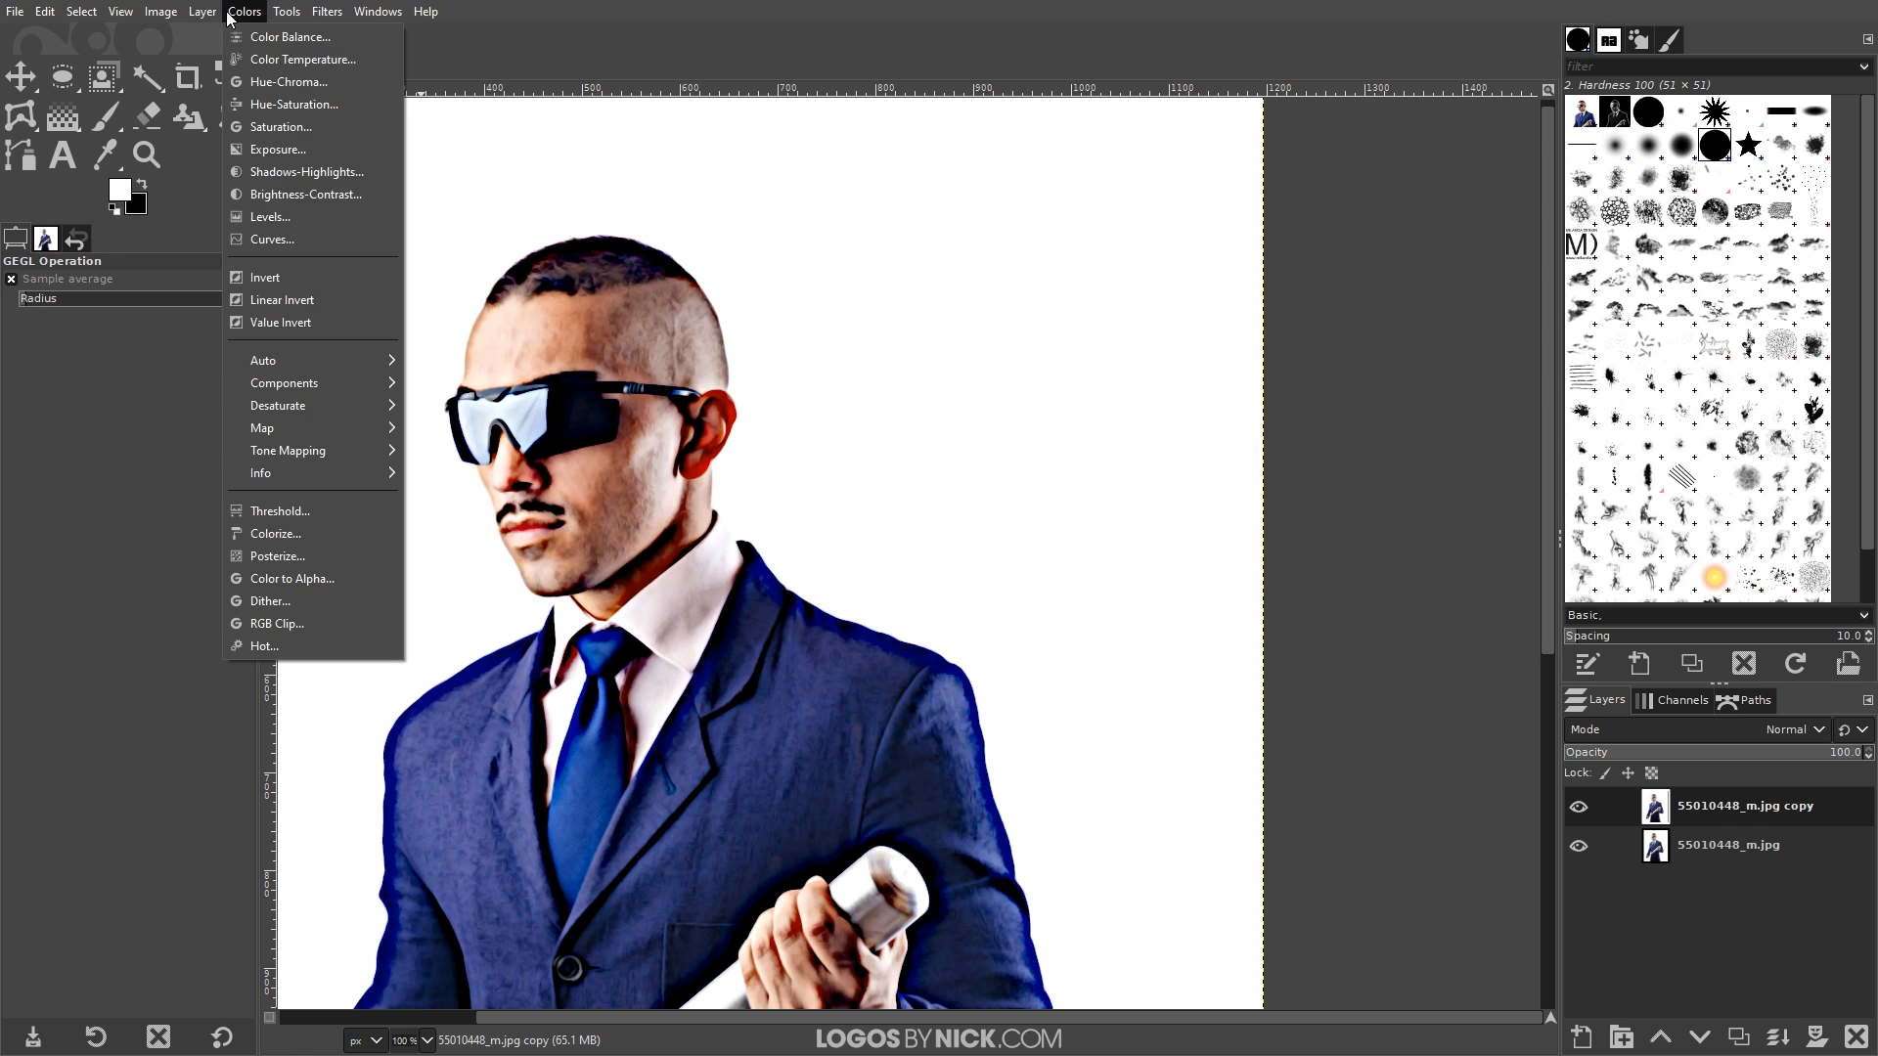
{"action": "left_click", "coordinate": [286, 554]}
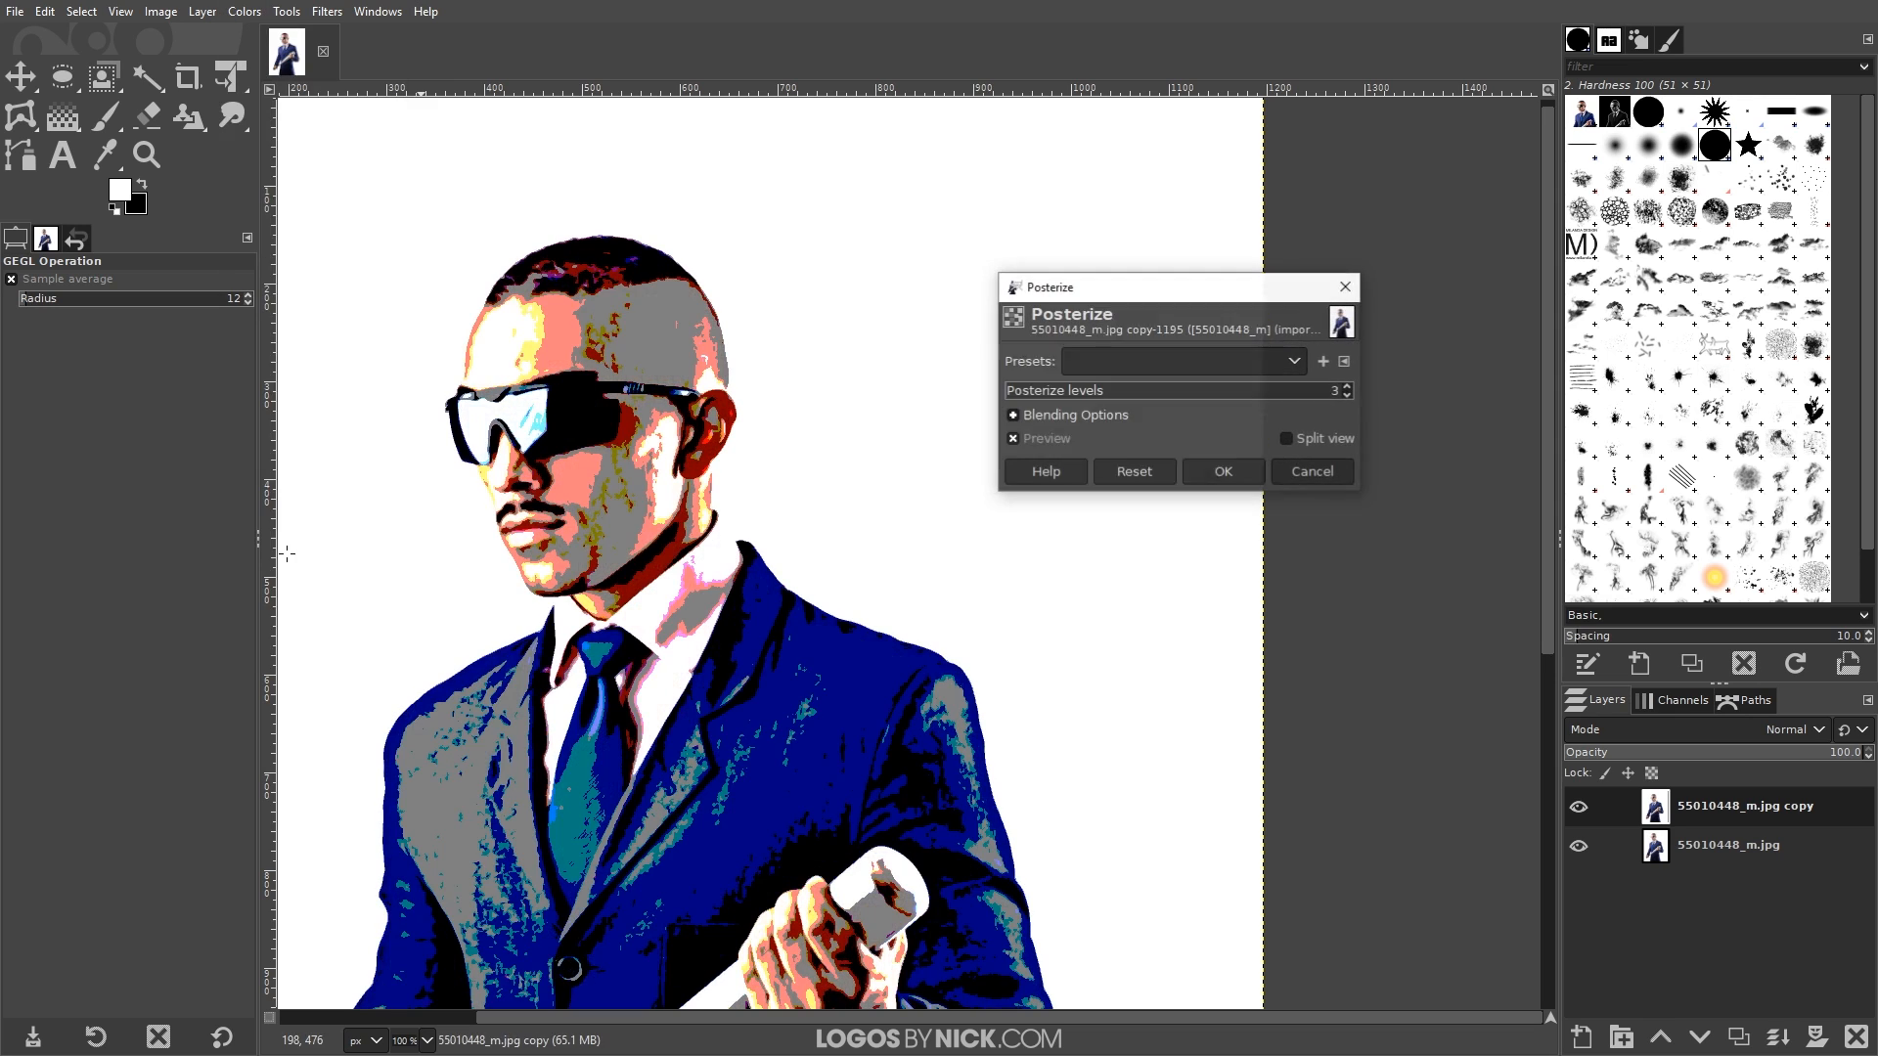
{"action": "left_click", "coordinate": [1347, 386]}
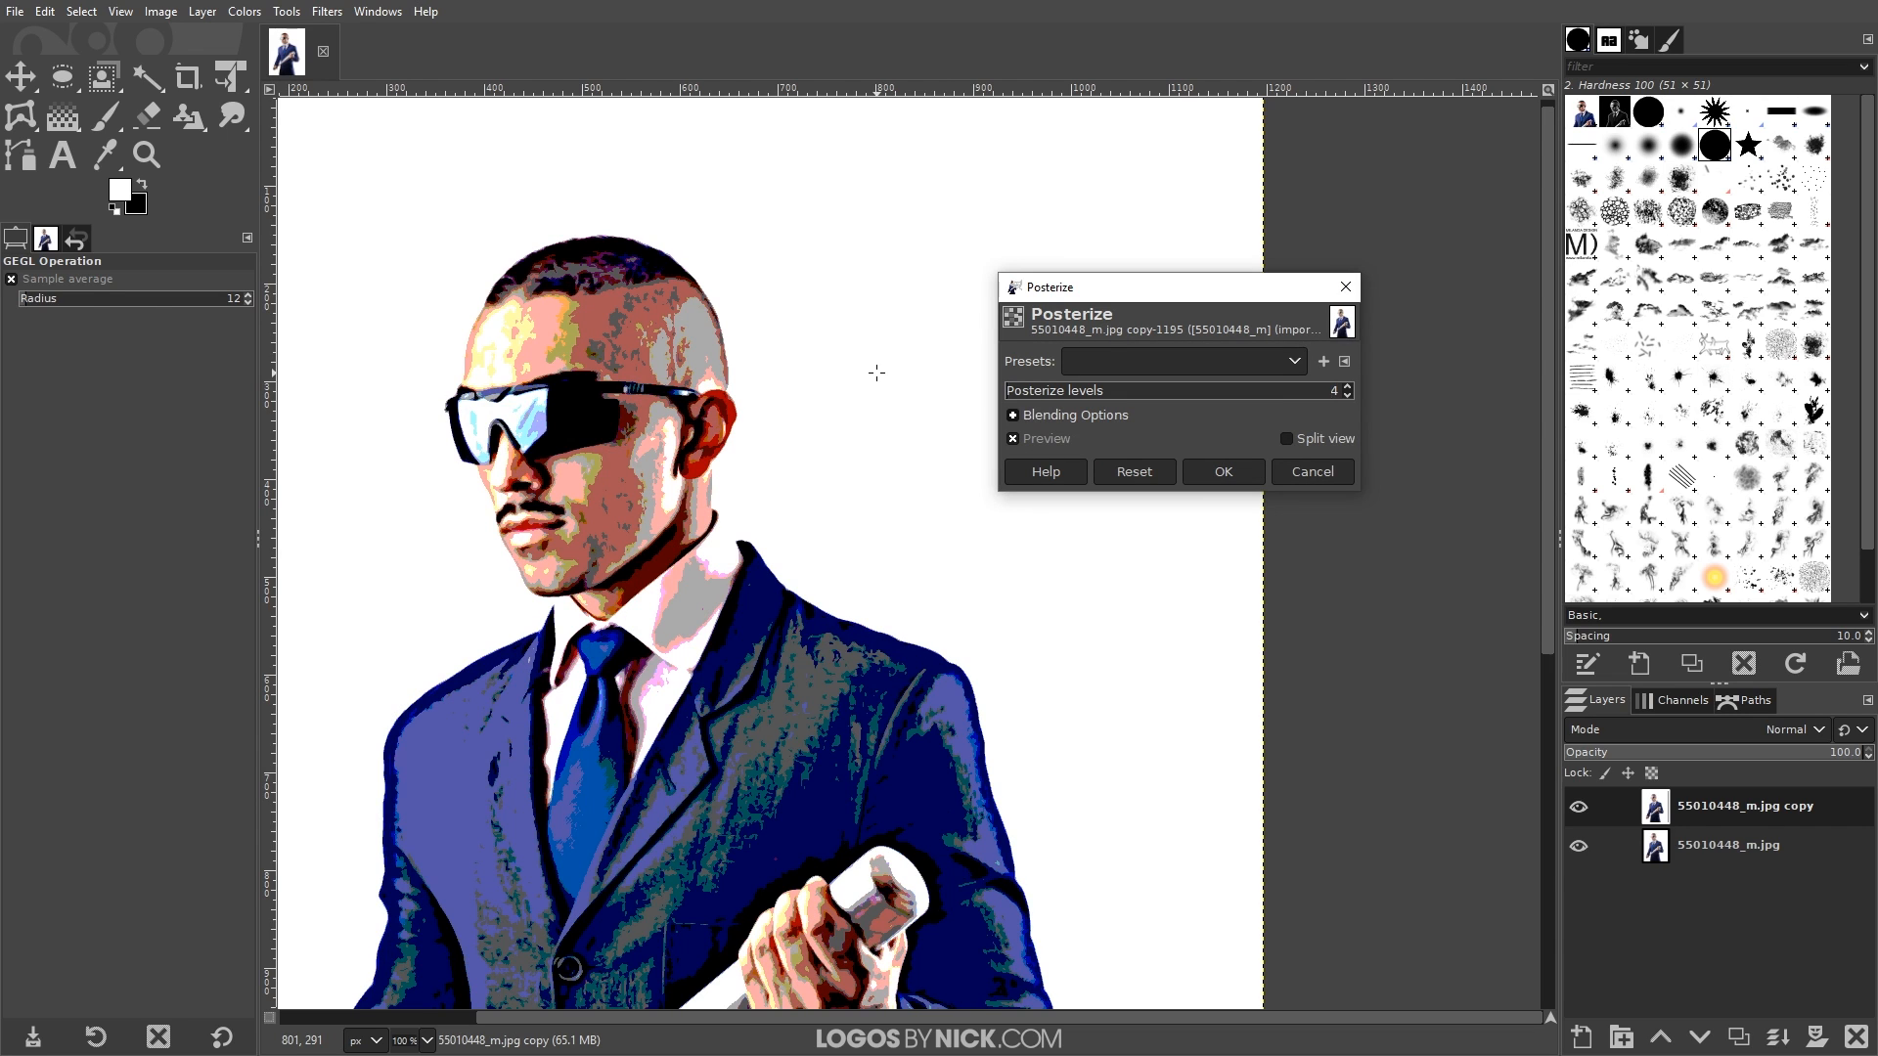
{"action": "left_click", "coordinate": [1348, 387]}
{"action": "left_click", "coordinate": [1349, 388]}
{"action": "left_click", "coordinate": [1348, 387]}
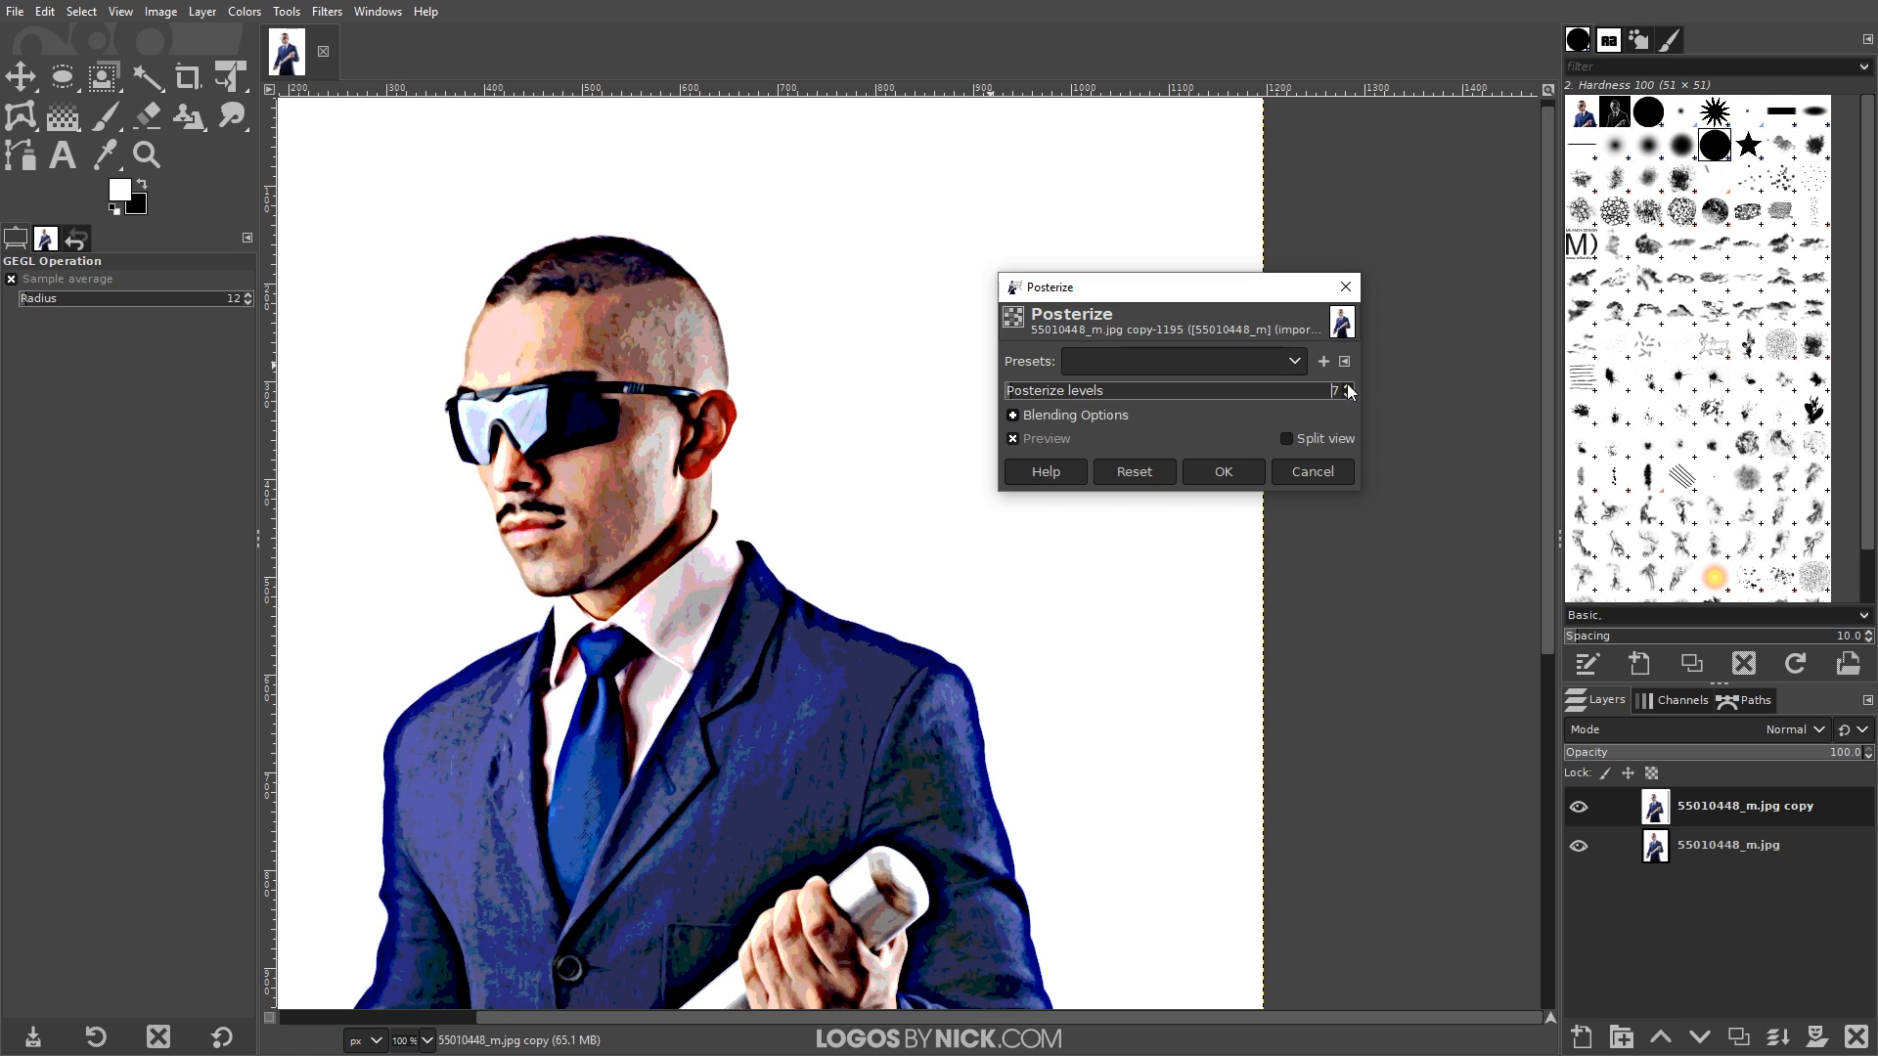
{"action": "scroll", "coordinate": [767, 611], "scroll_direction": "down", "scroll_amount": 2}
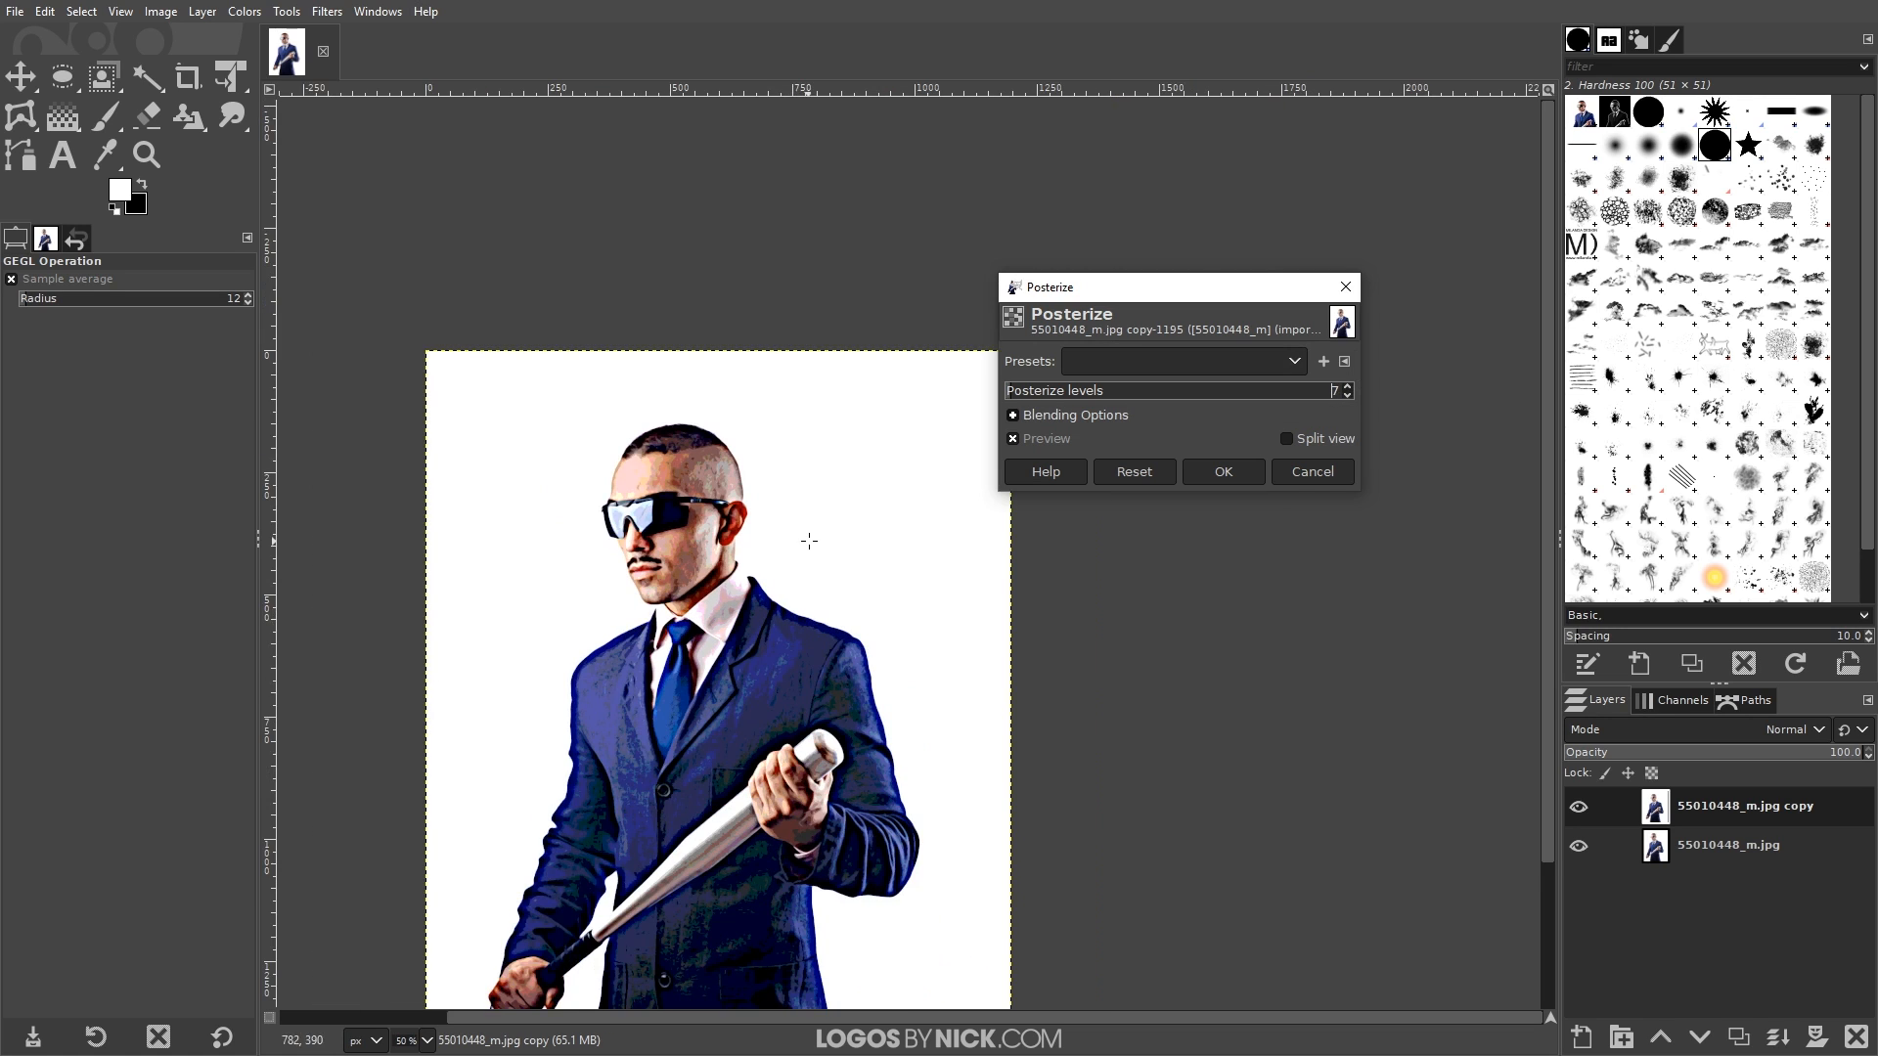
{"action": "scroll", "coordinate": [806, 537], "scroll_direction": "up", "scroll_amount": 2}
{"action": "left_click_drag", "start_coordinate": [653, 544], "coordinate": [748, 518]}
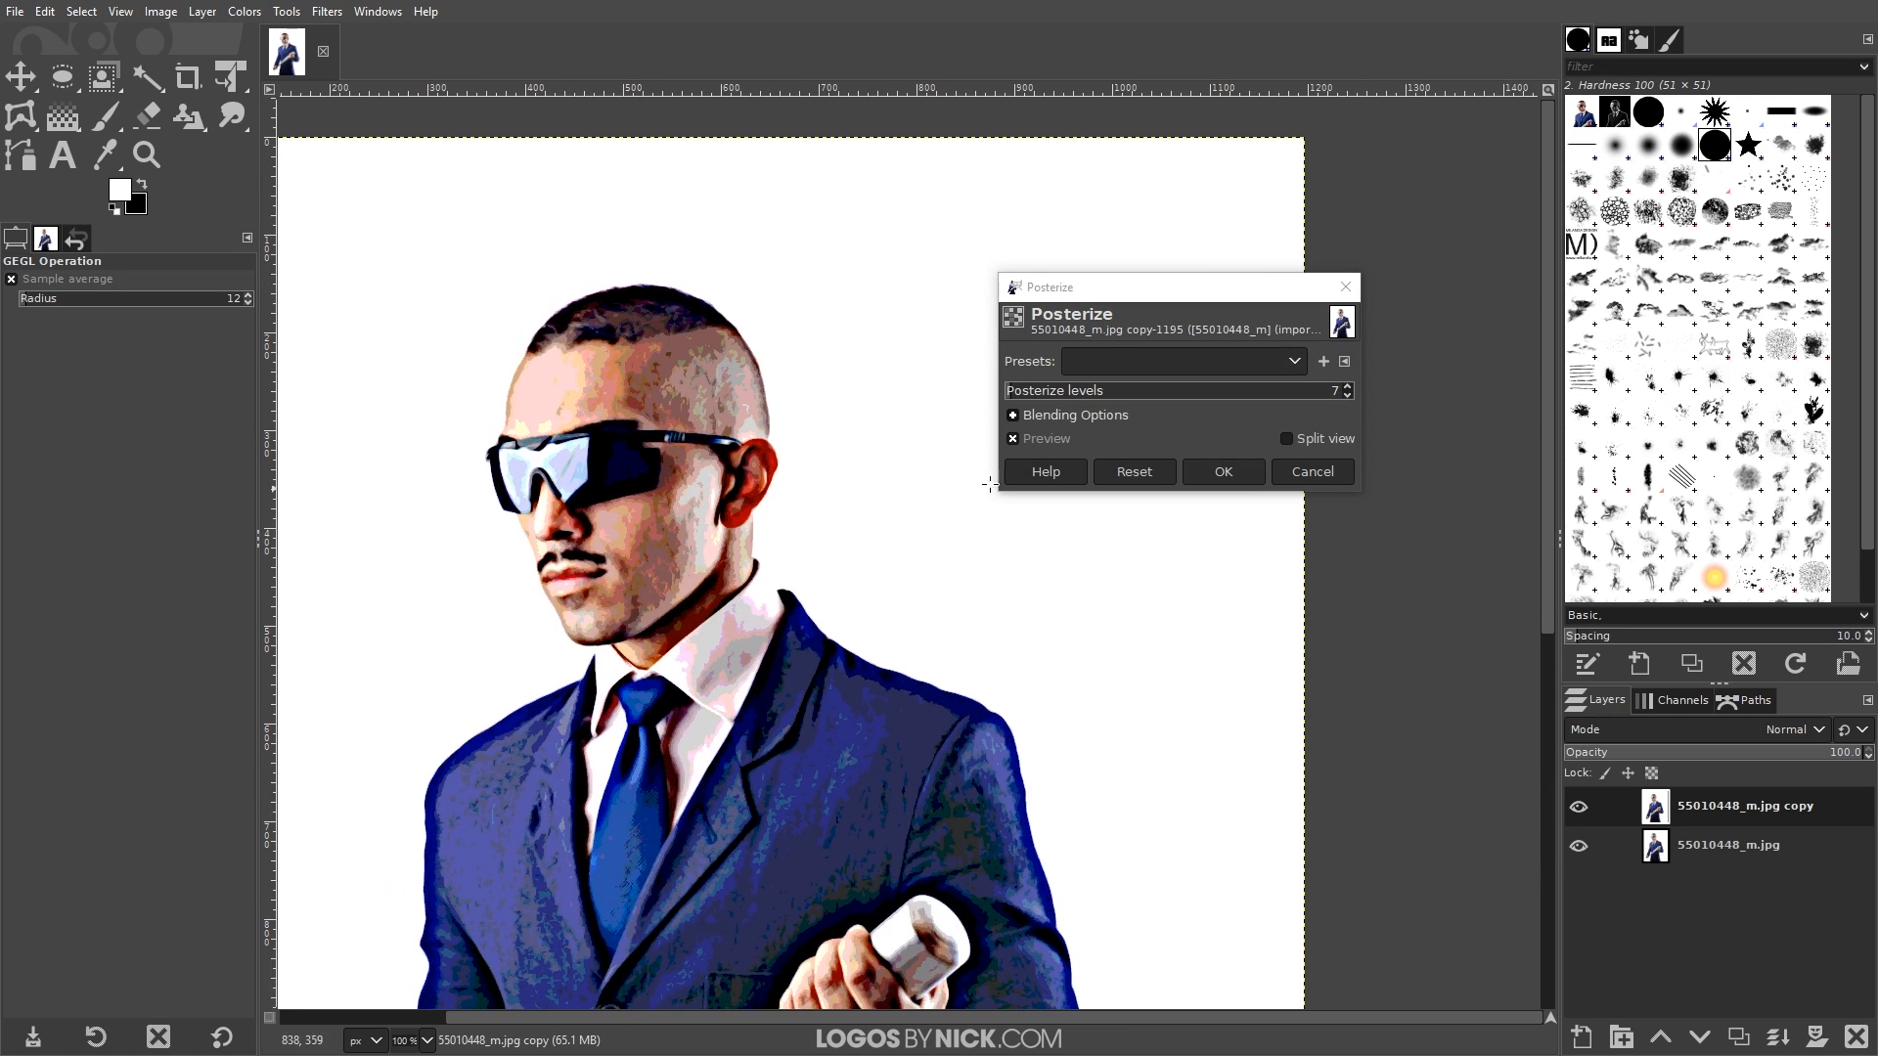
- Set the posterize levels to 4 and apply the effect to the copied layer
{"action": "left_click", "coordinate": [1347, 395]}
{"action": "left_click", "coordinate": [1347, 396]}
{"action": "left_click", "coordinate": [1347, 395]}
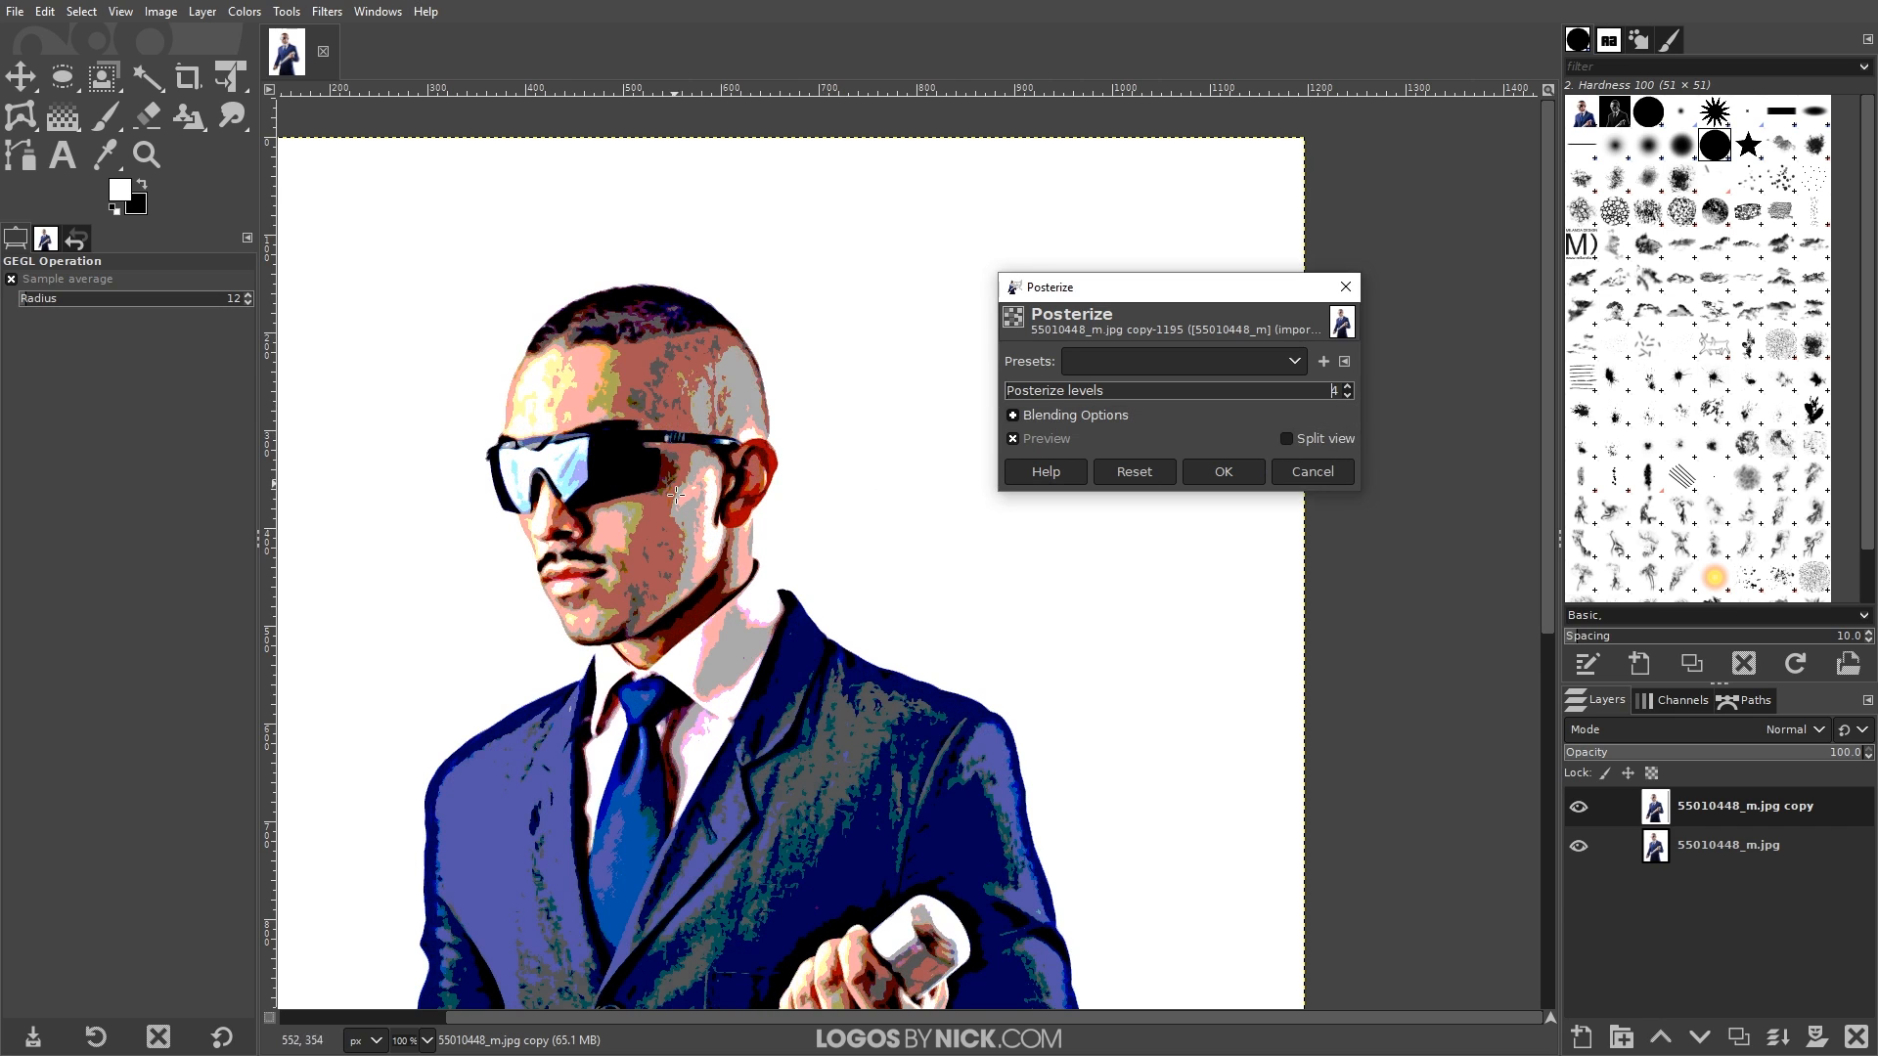
{"action": "left_click", "coordinate": [1224, 478]}
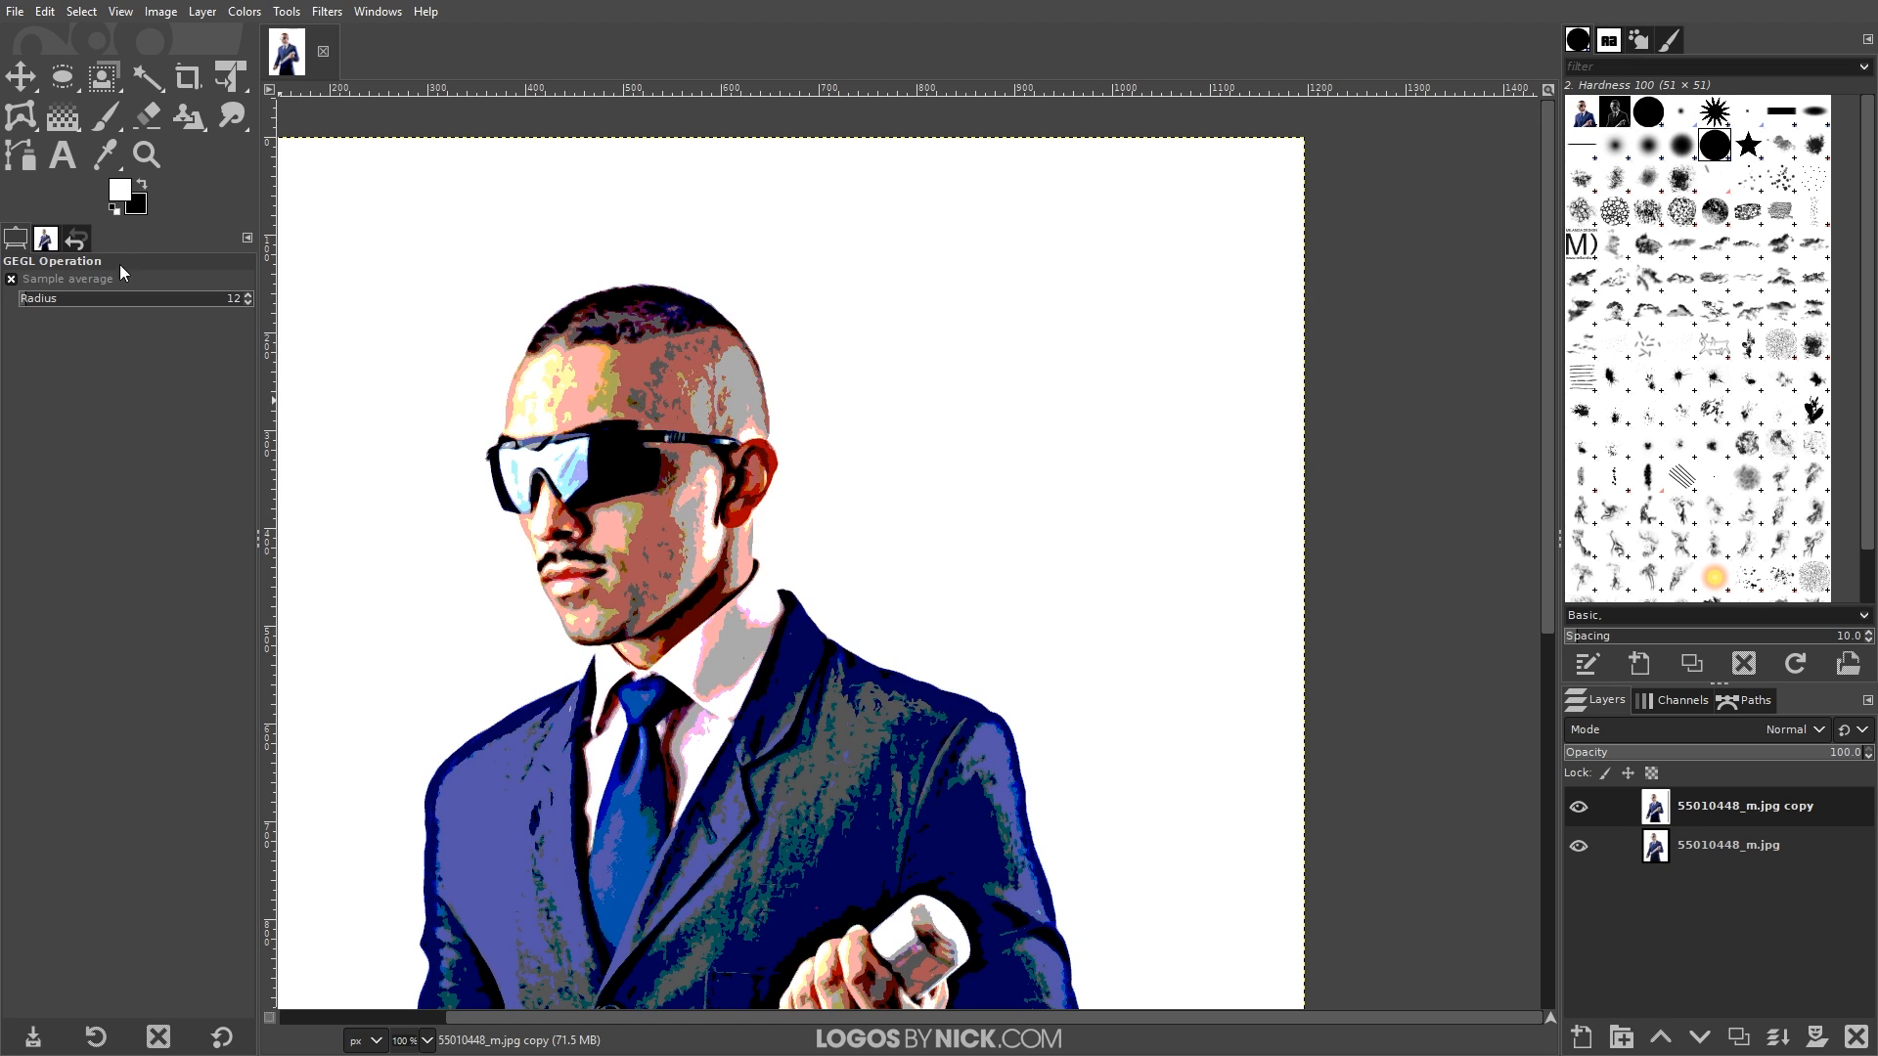
- Open the G'MIC-Qt filters with Dream smoothing selected and frame the man's head in the filter preview
{"action": "left_click", "coordinate": [329, 12]}
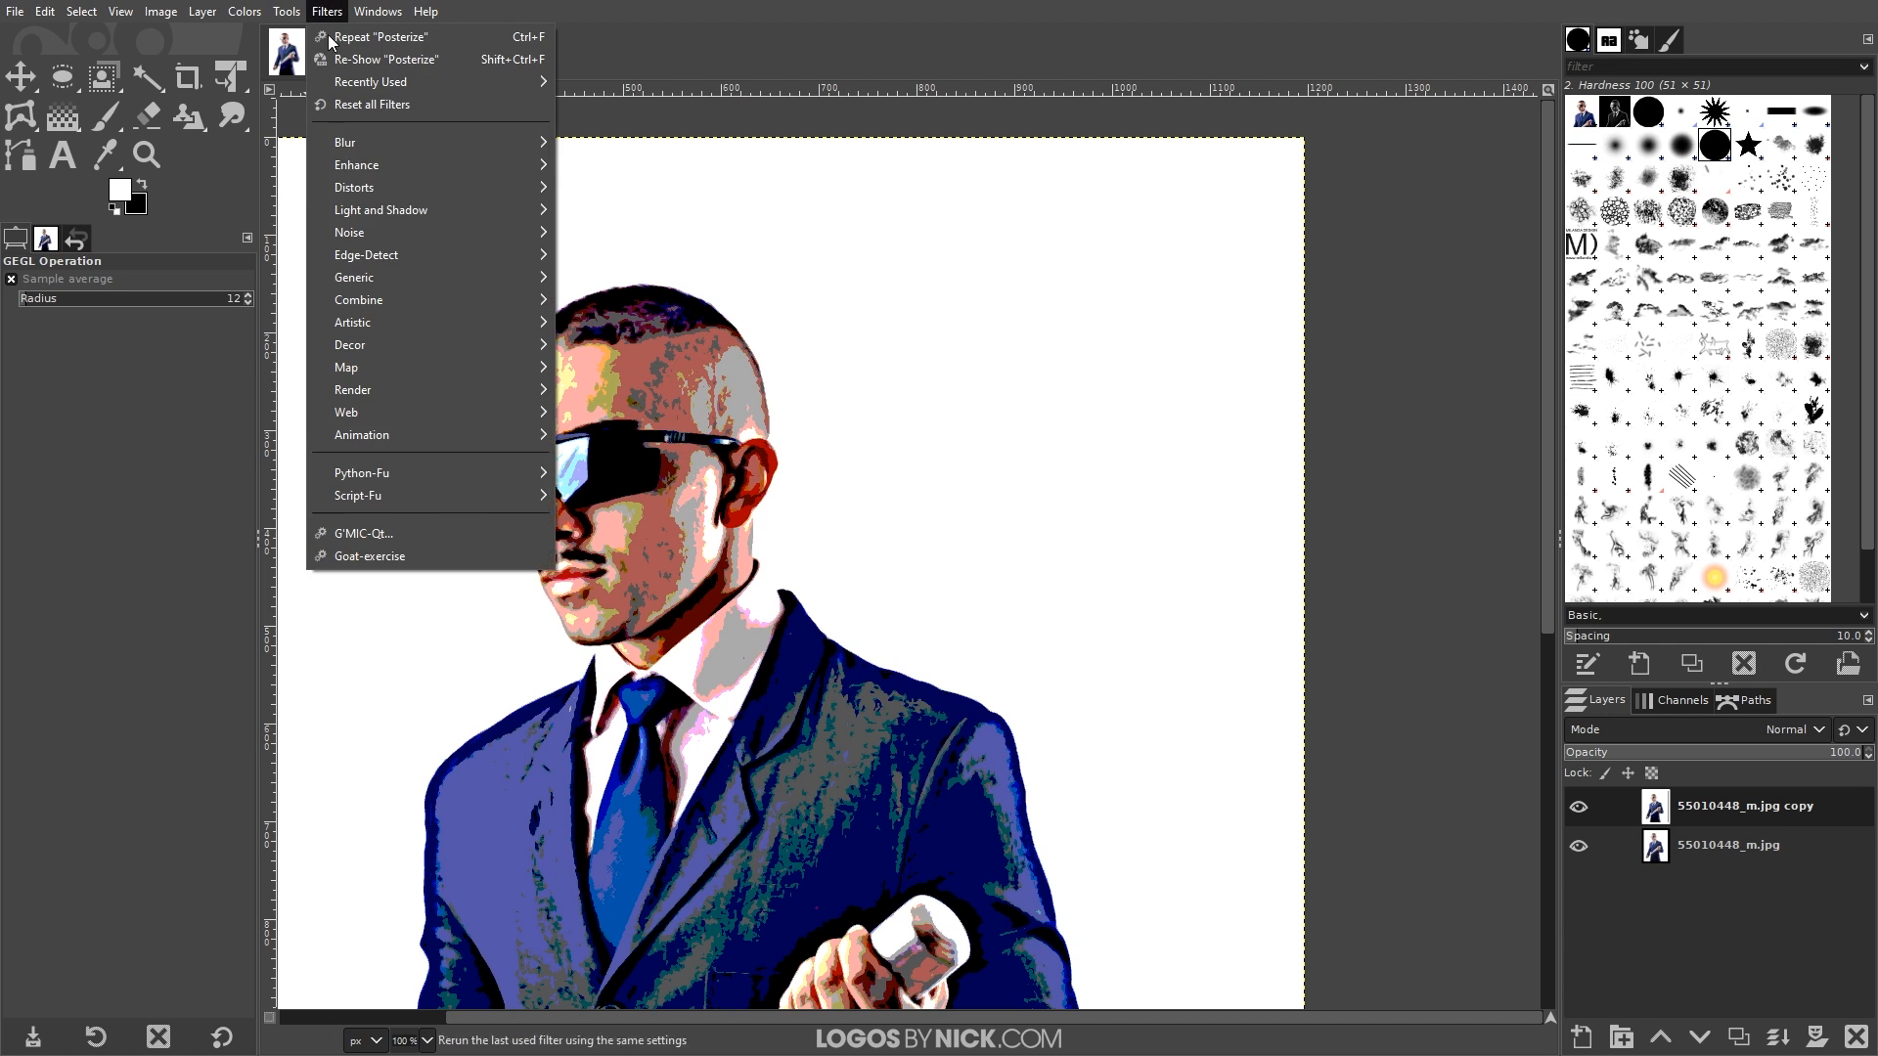
{"action": "left_click", "coordinate": [368, 535]}
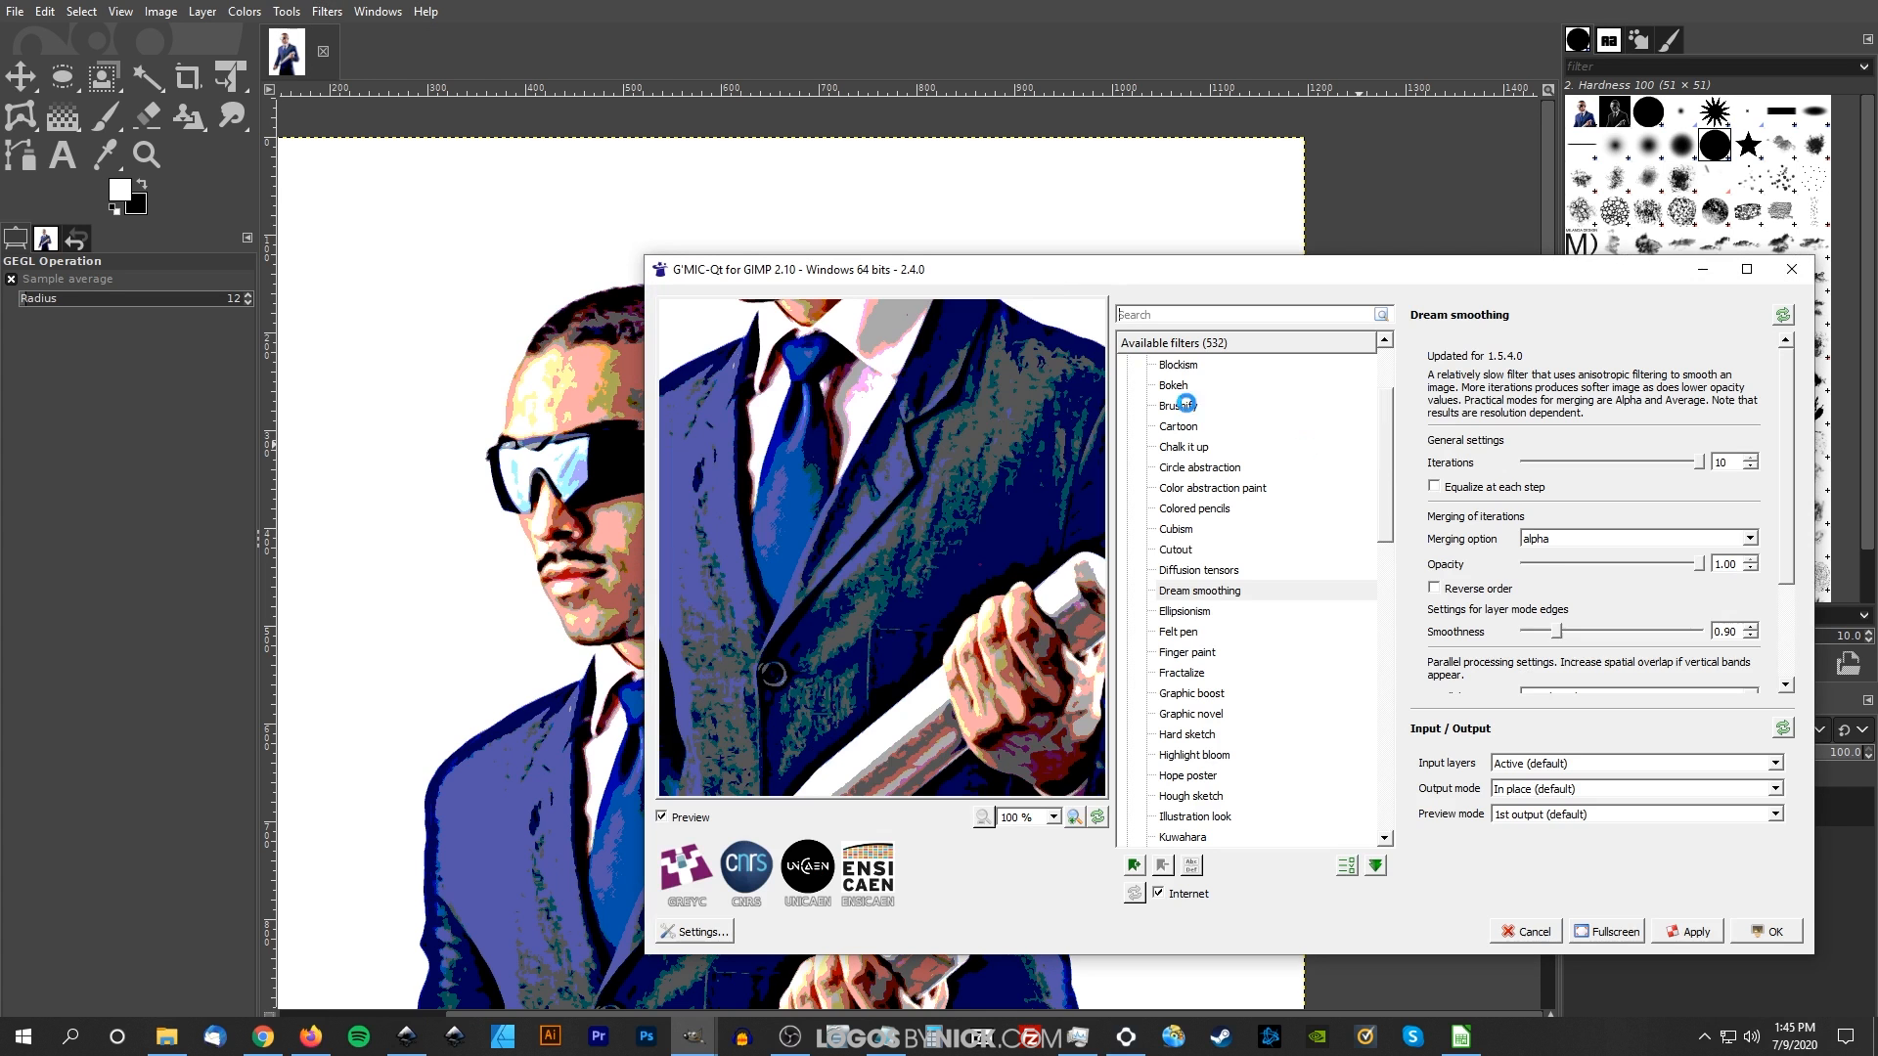
{"action": "left_click_drag", "start_coordinate": [1124, 277], "coordinate": [1091, 169]}
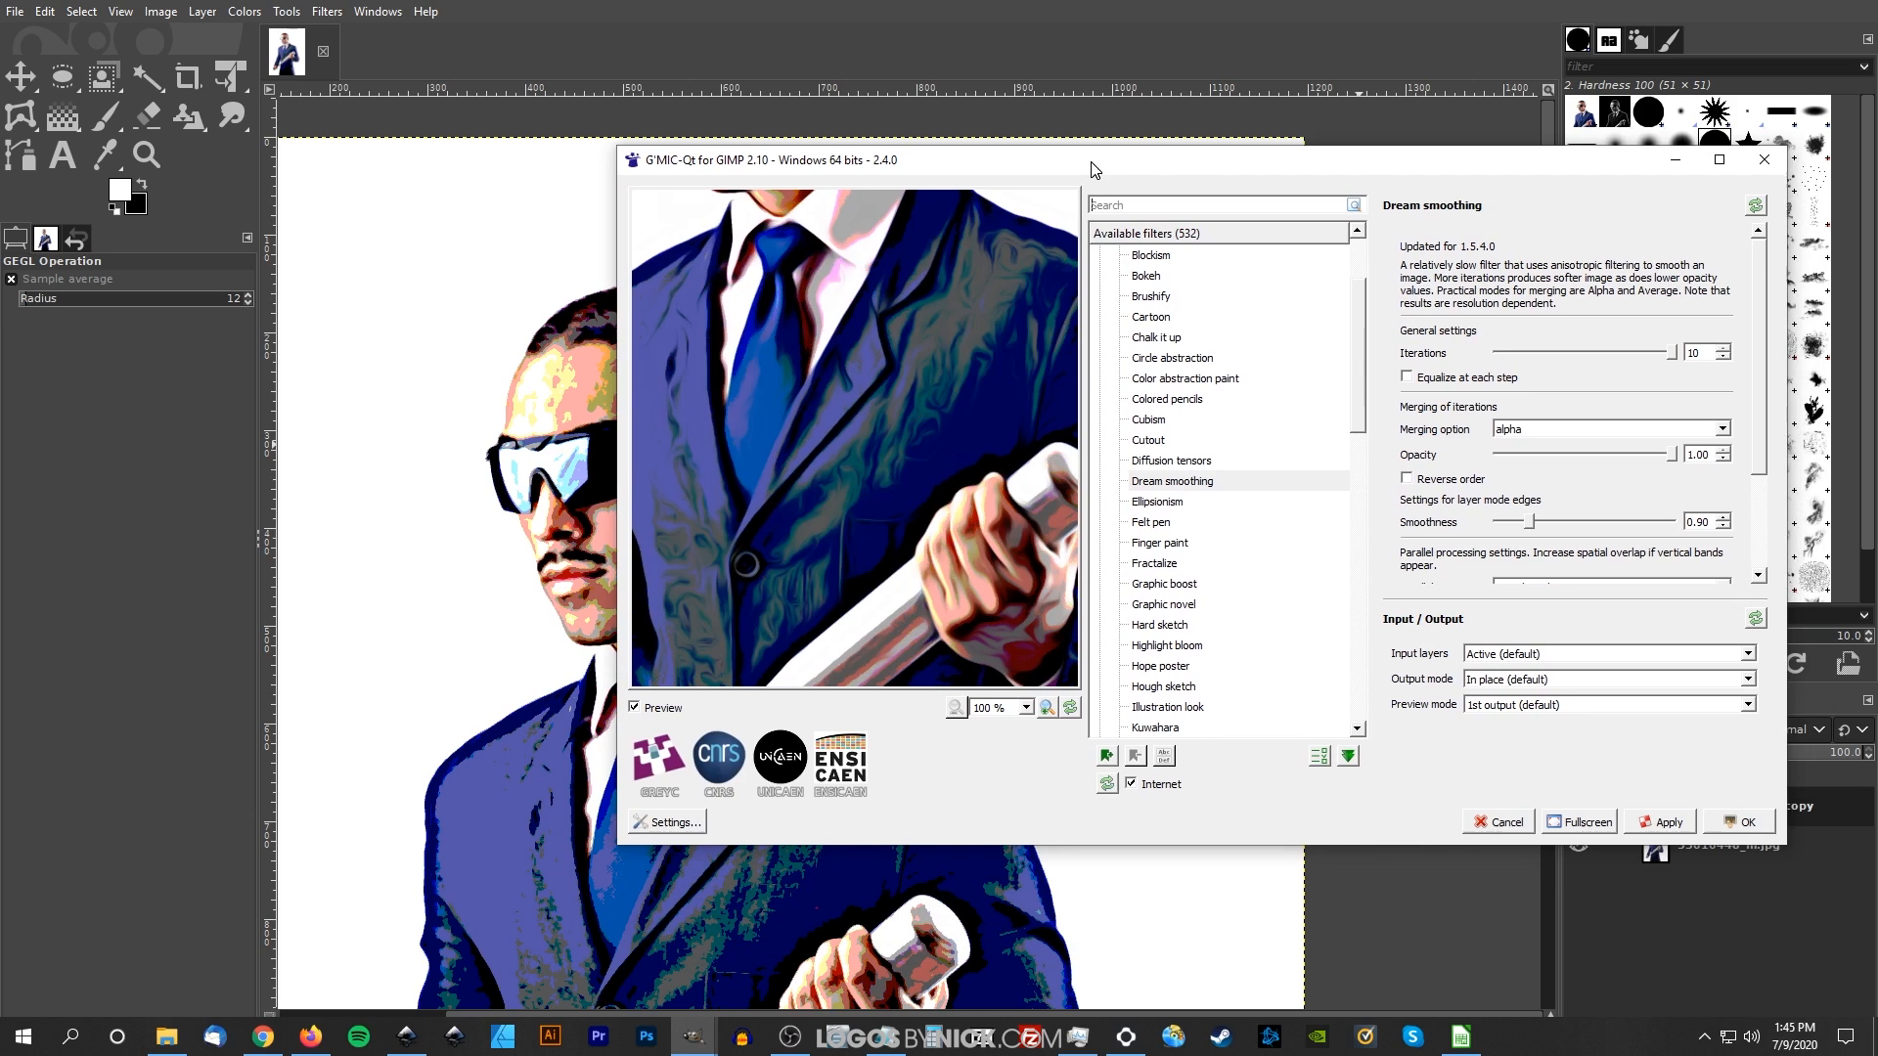
{"action": "scroll", "coordinate": [1356, 335], "scroll_direction": "up", "scroll_amount": 2}
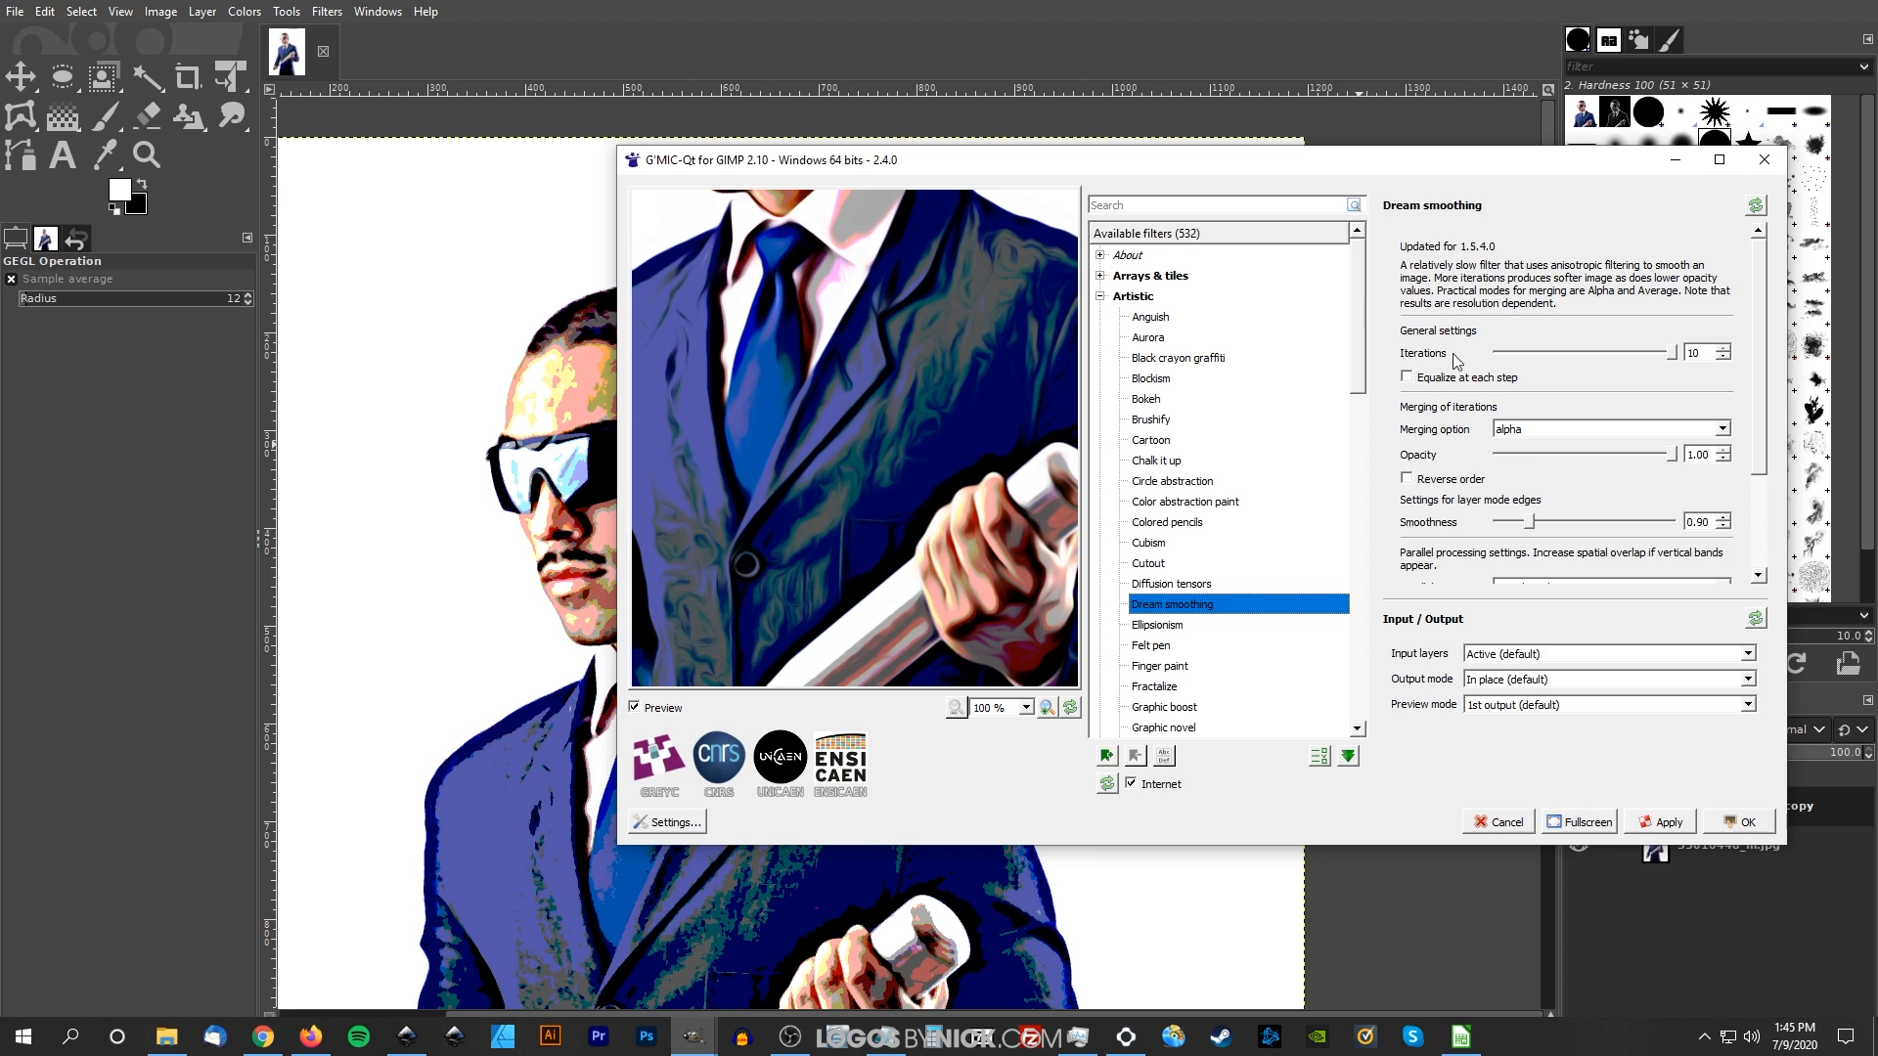
{"action": "left_click_drag", "start_coordinate": [877, 283], "coordinate": [931, 626]}
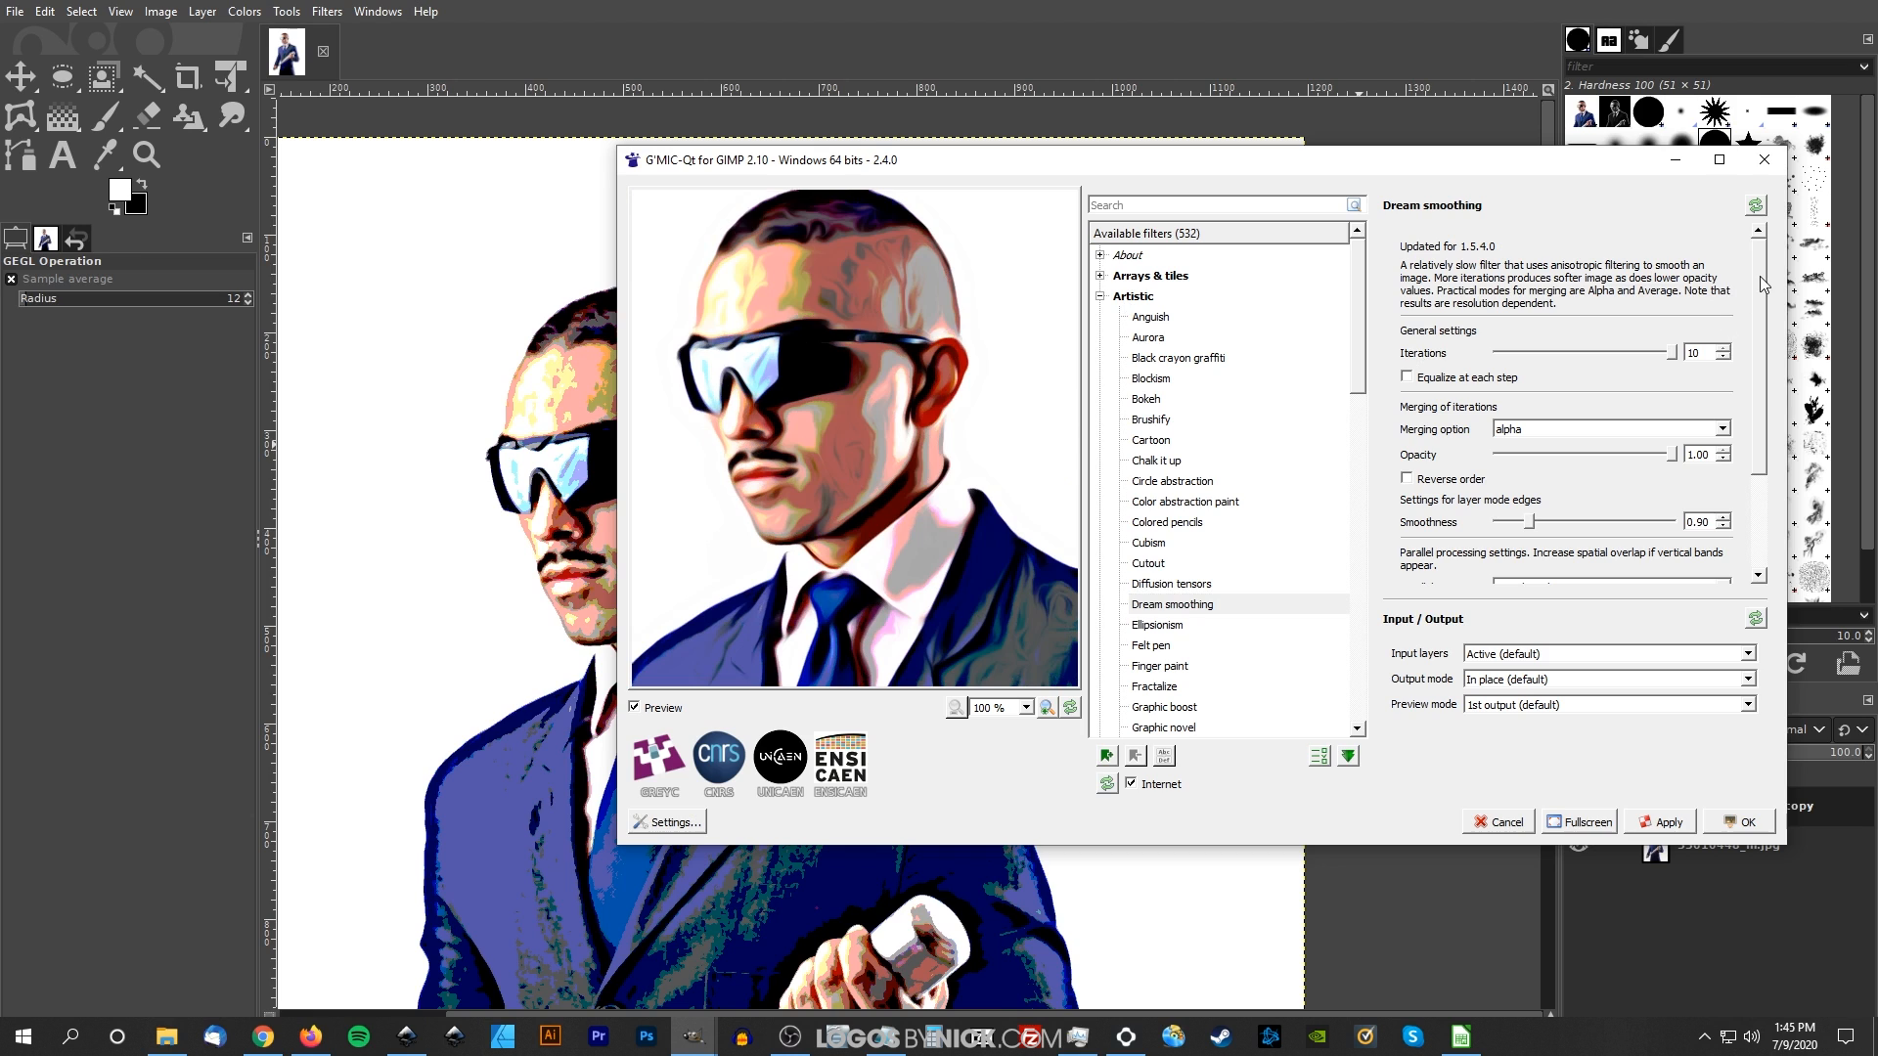
- Review the Dream smoothing settings and apply the filter in place with 10 iterations, alpha merging and 0.90 smoothness
{"action": "scroll", "coordinate": [1761, 259], "scroll_direction": "down", "scroll_amount": 2}
{"action": "scroll", "coordinate": [1770, 250], "scroll_direction": "up", "scroll_amount": 2}
{"action": "scroll", "coordinate": [1760, 367], "scroll_direction": "down", "scroll_amount": 2}
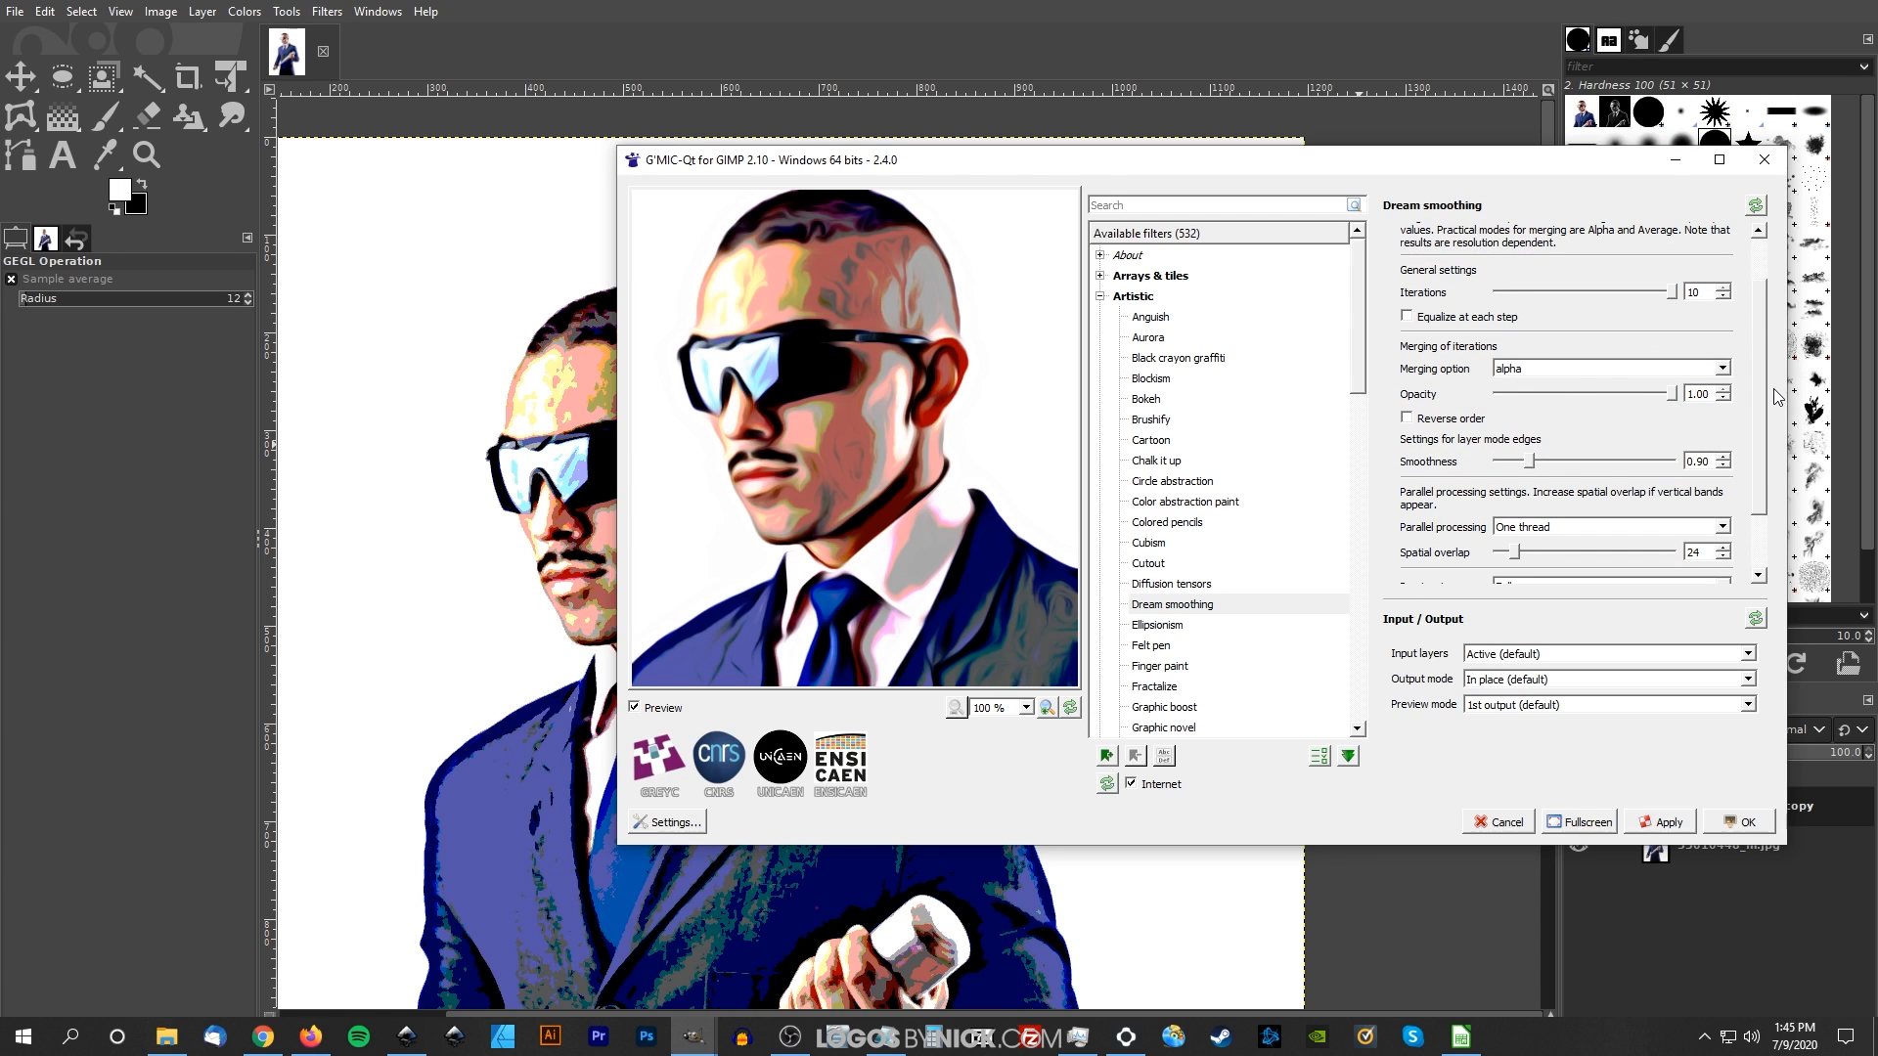
{"action": "scroll", "coordinate": [1769, 445], "scroll_direction": "down", "scroll_amount": 3}
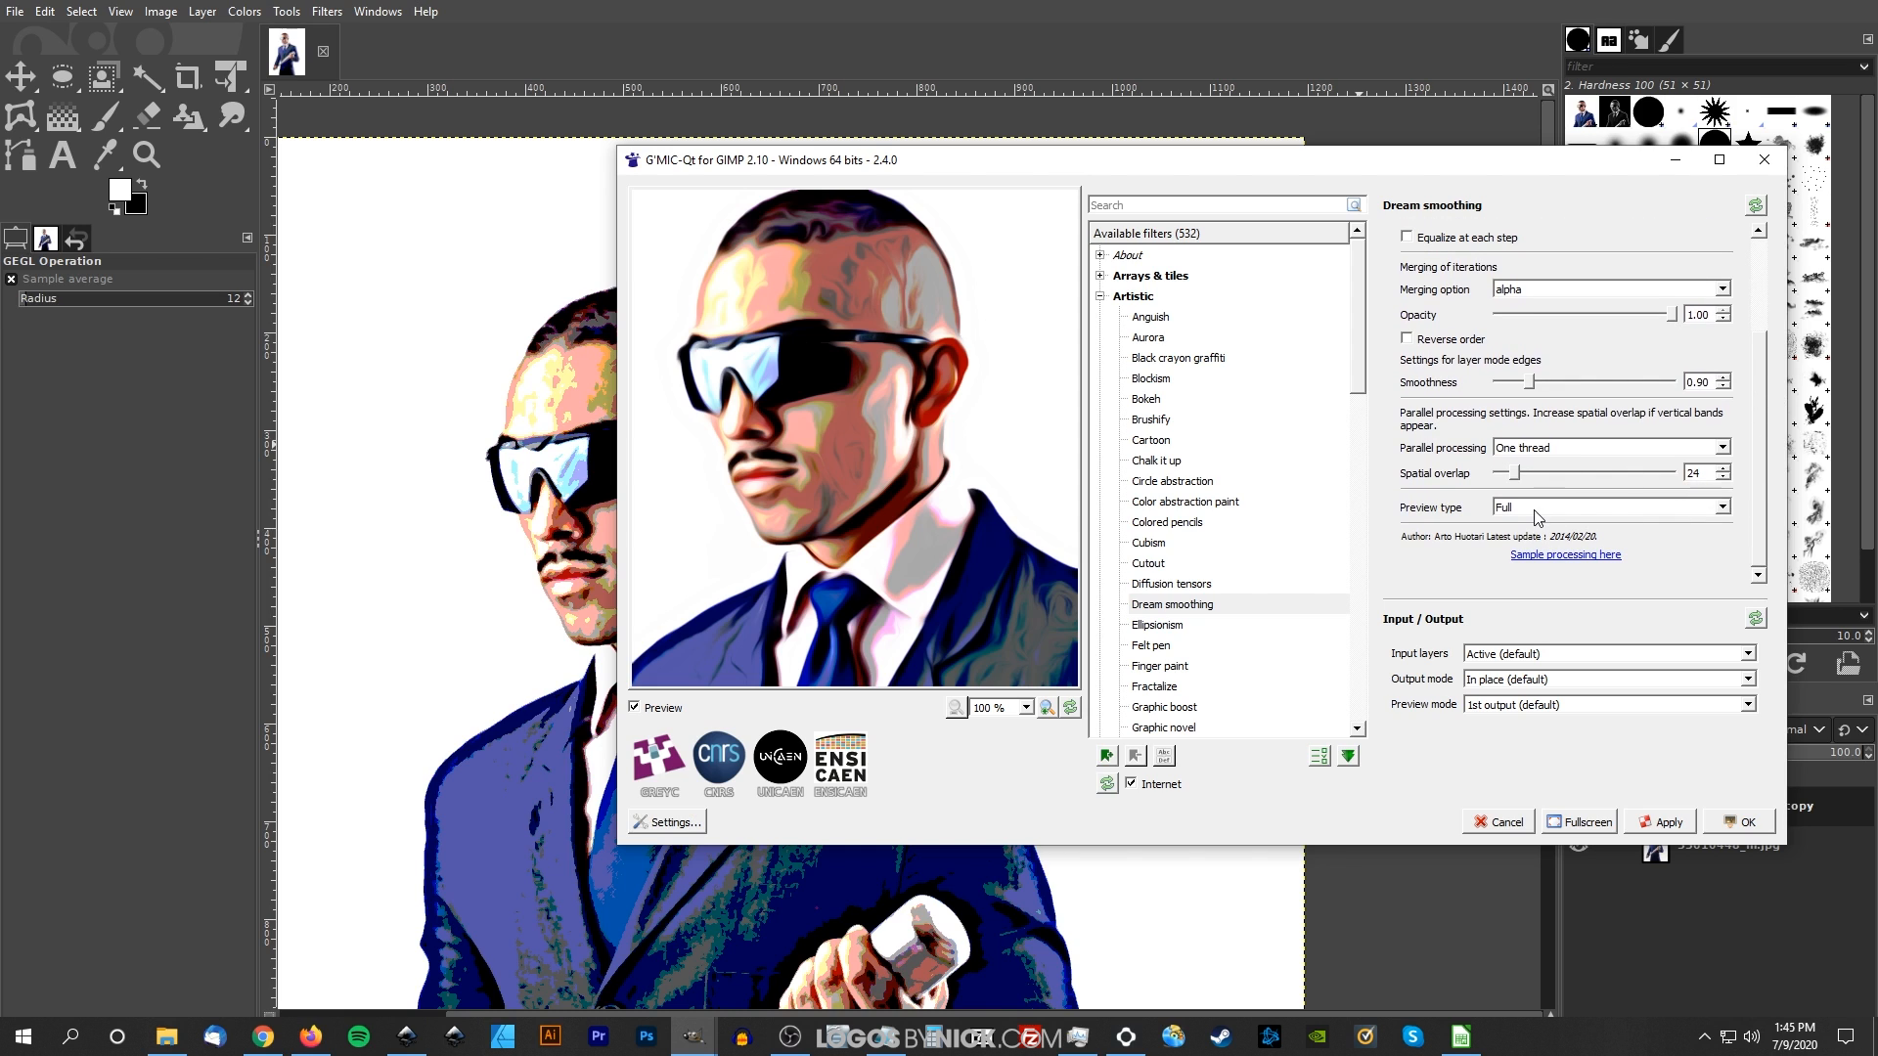
{"action": "scroll", "coordinate": [1771, 472], "scroll_direction": "up", "scroll_amount": 2}
{"action": "scroll", "coordinate": [1772, 473], "scroll_direction": "up", "scroll_amount": 2}
{"action": "scroll", "coordinate": [1771, 473], "scroll_direction": "down", "scroll_amount": 3}
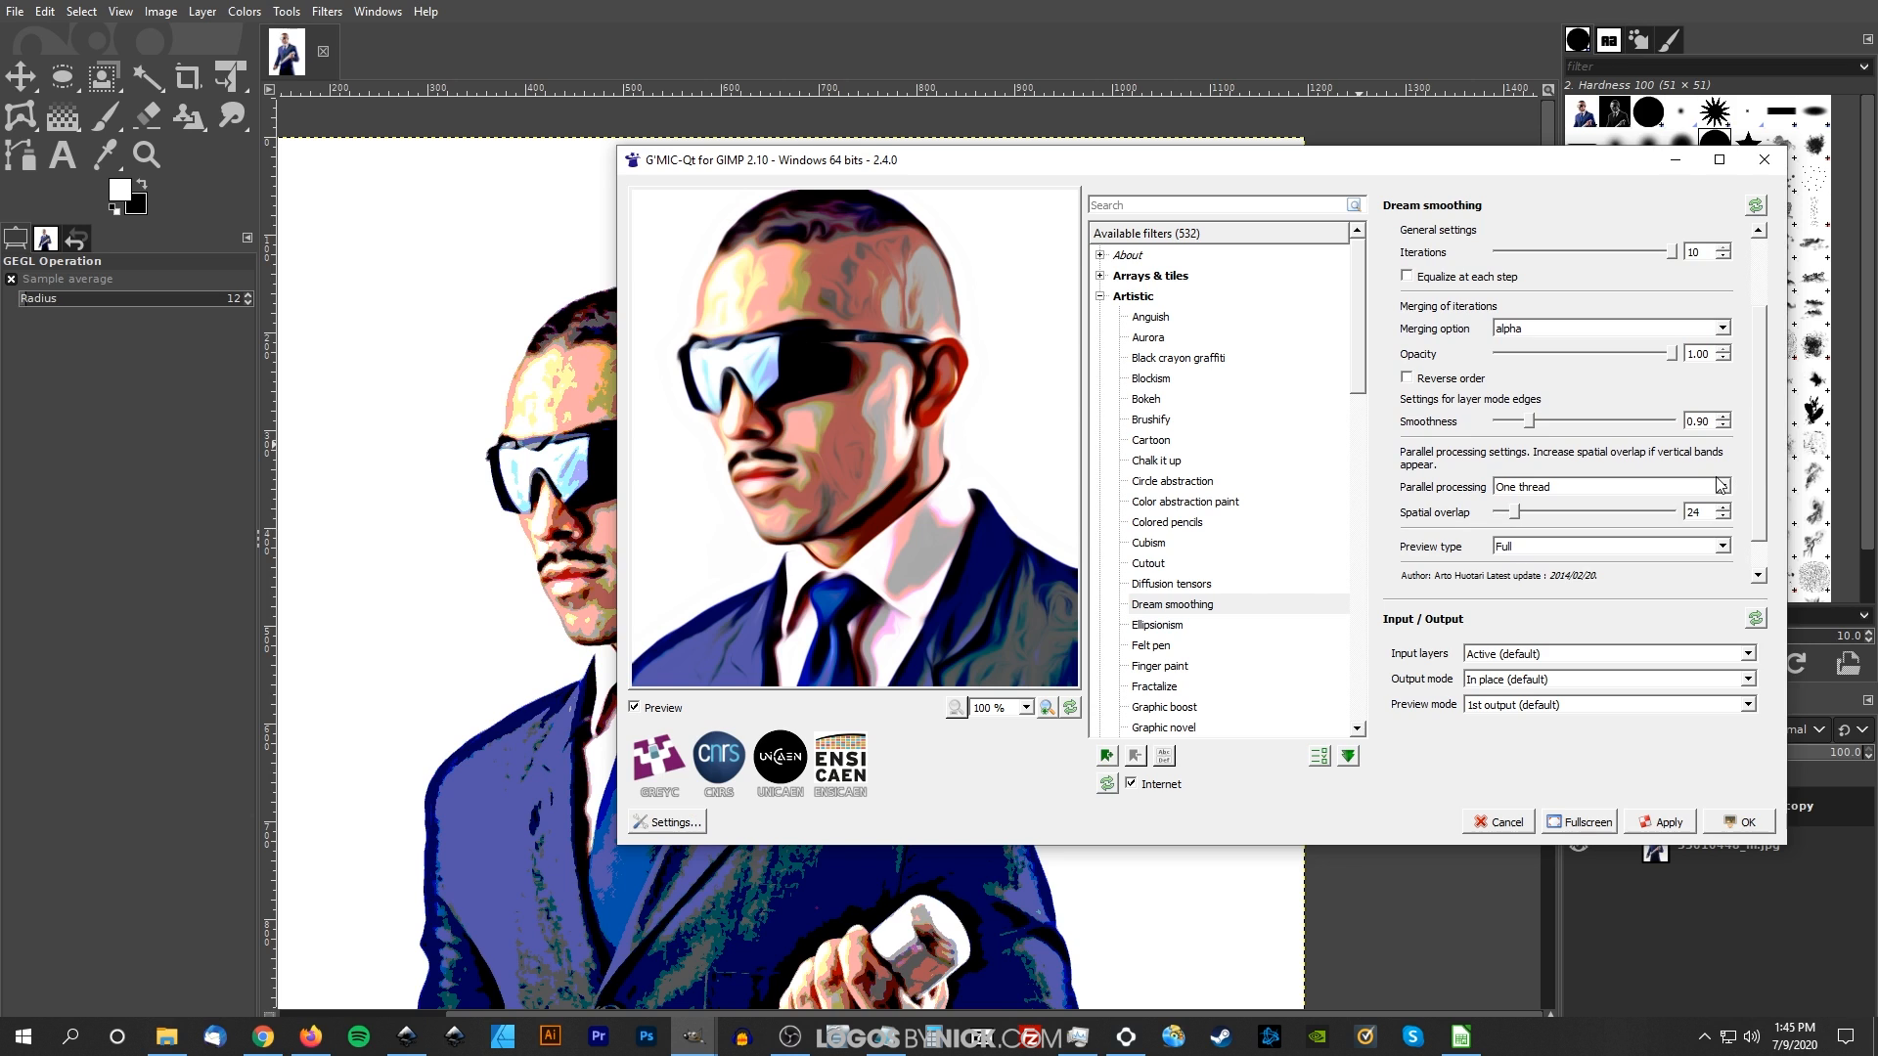
{"action": "scroll", "coordinate": [1760, 468], "scroll_direction": "up", "scroll_amount": 1}
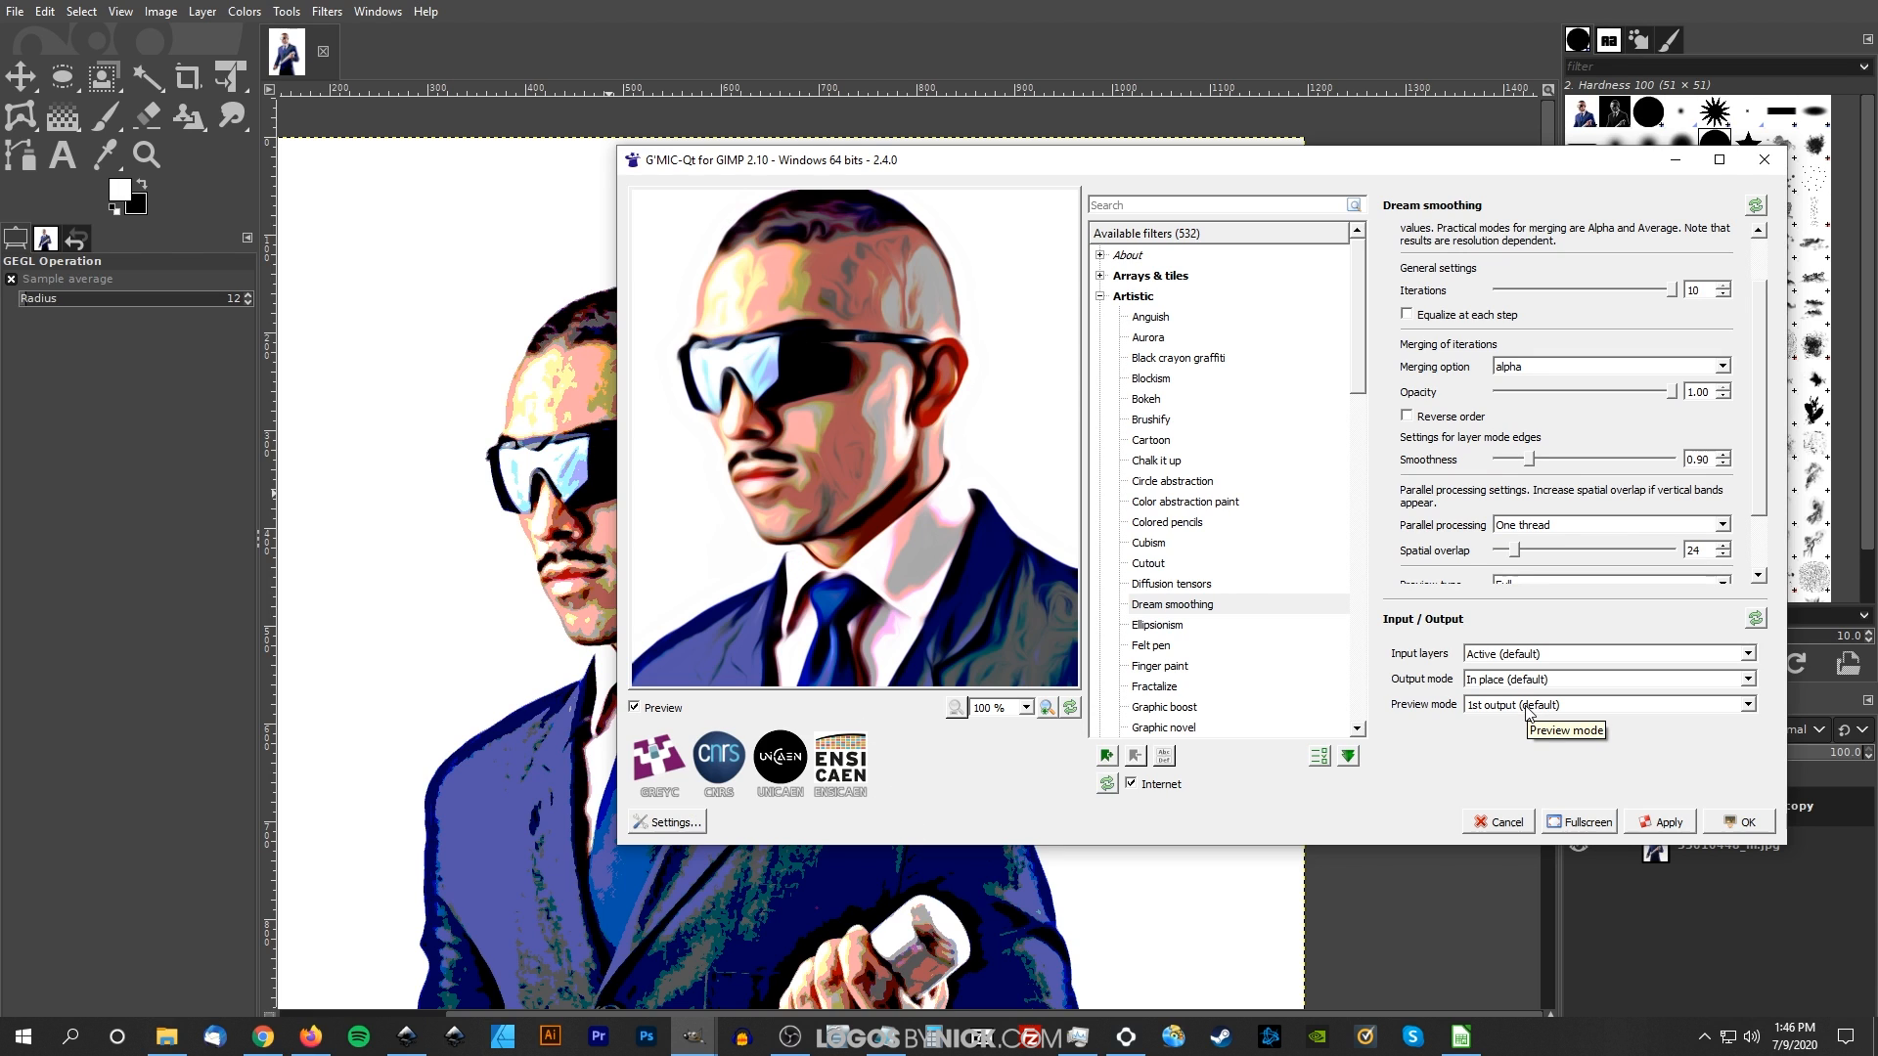
{"action": "left_click", "coordinate": [1738, 824]}
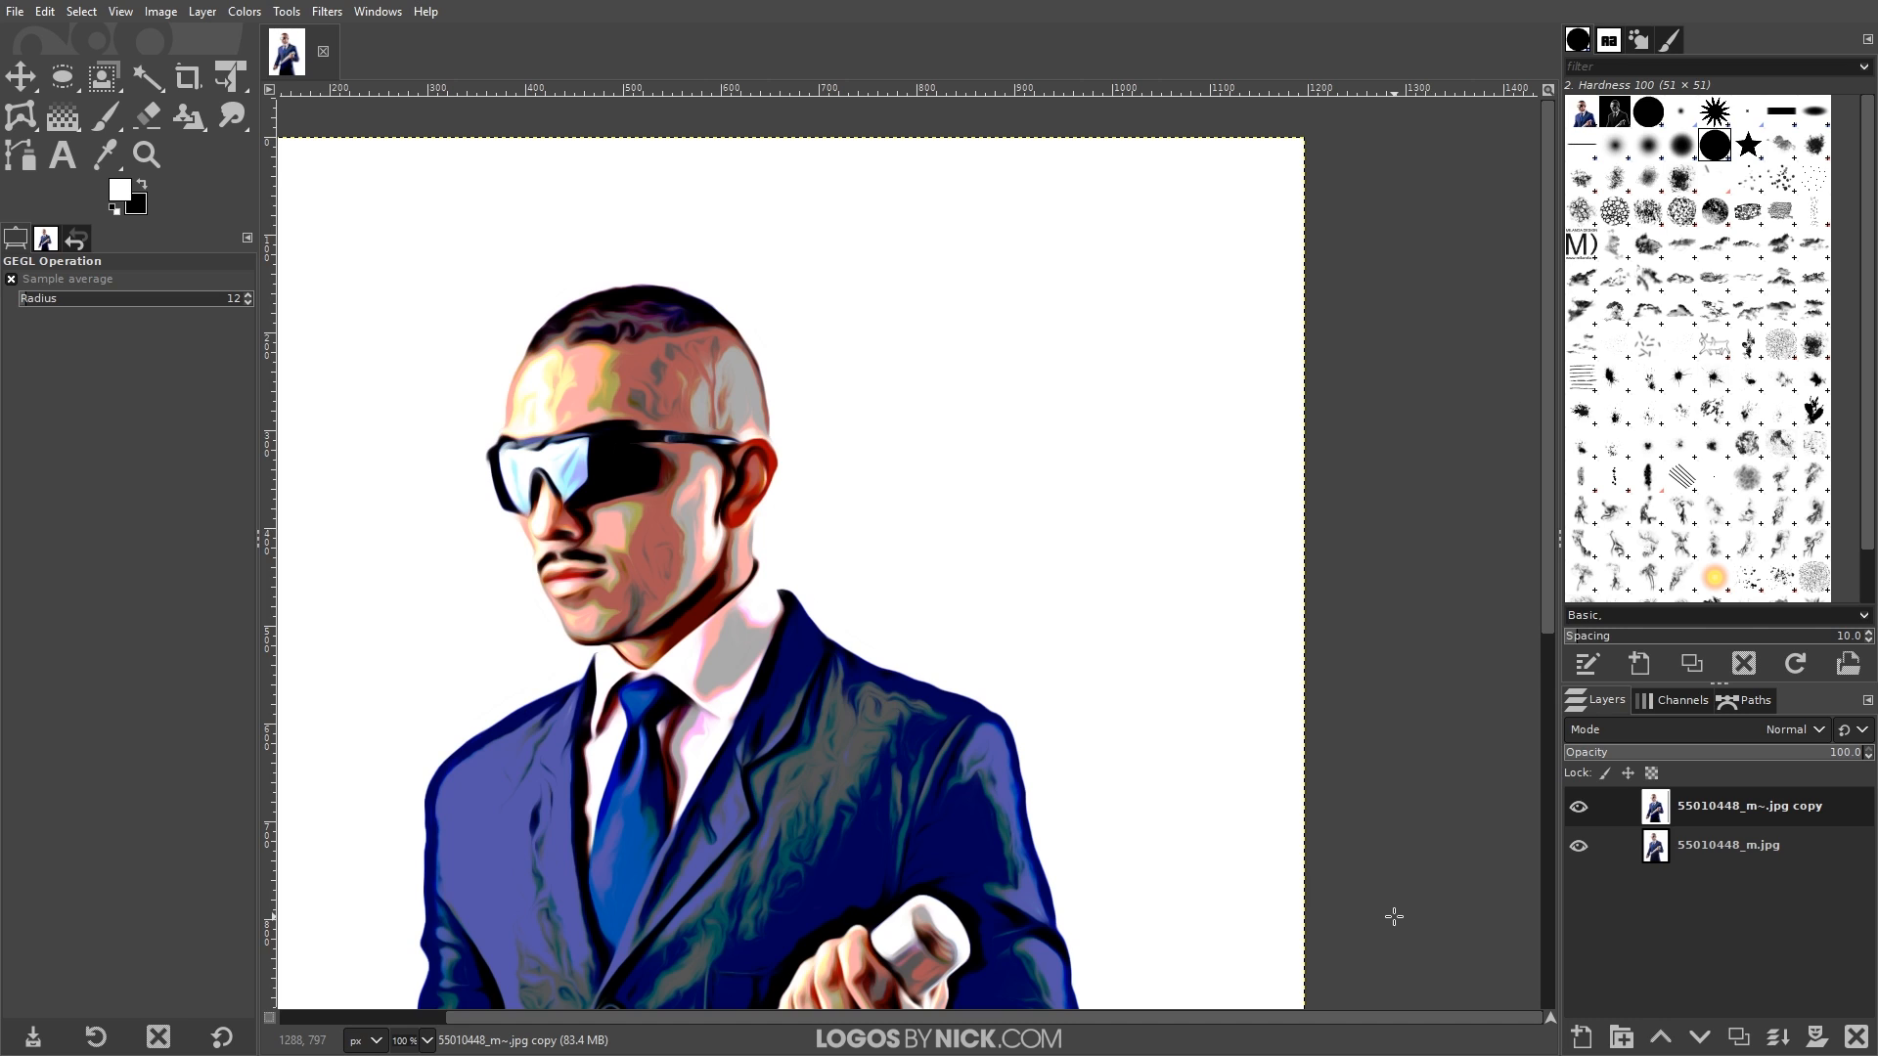
- Start the Cartoon filter on the copied layer and set its mask radius to about 19.477
{"action": "left_click", "coordinate": [327, 13]}
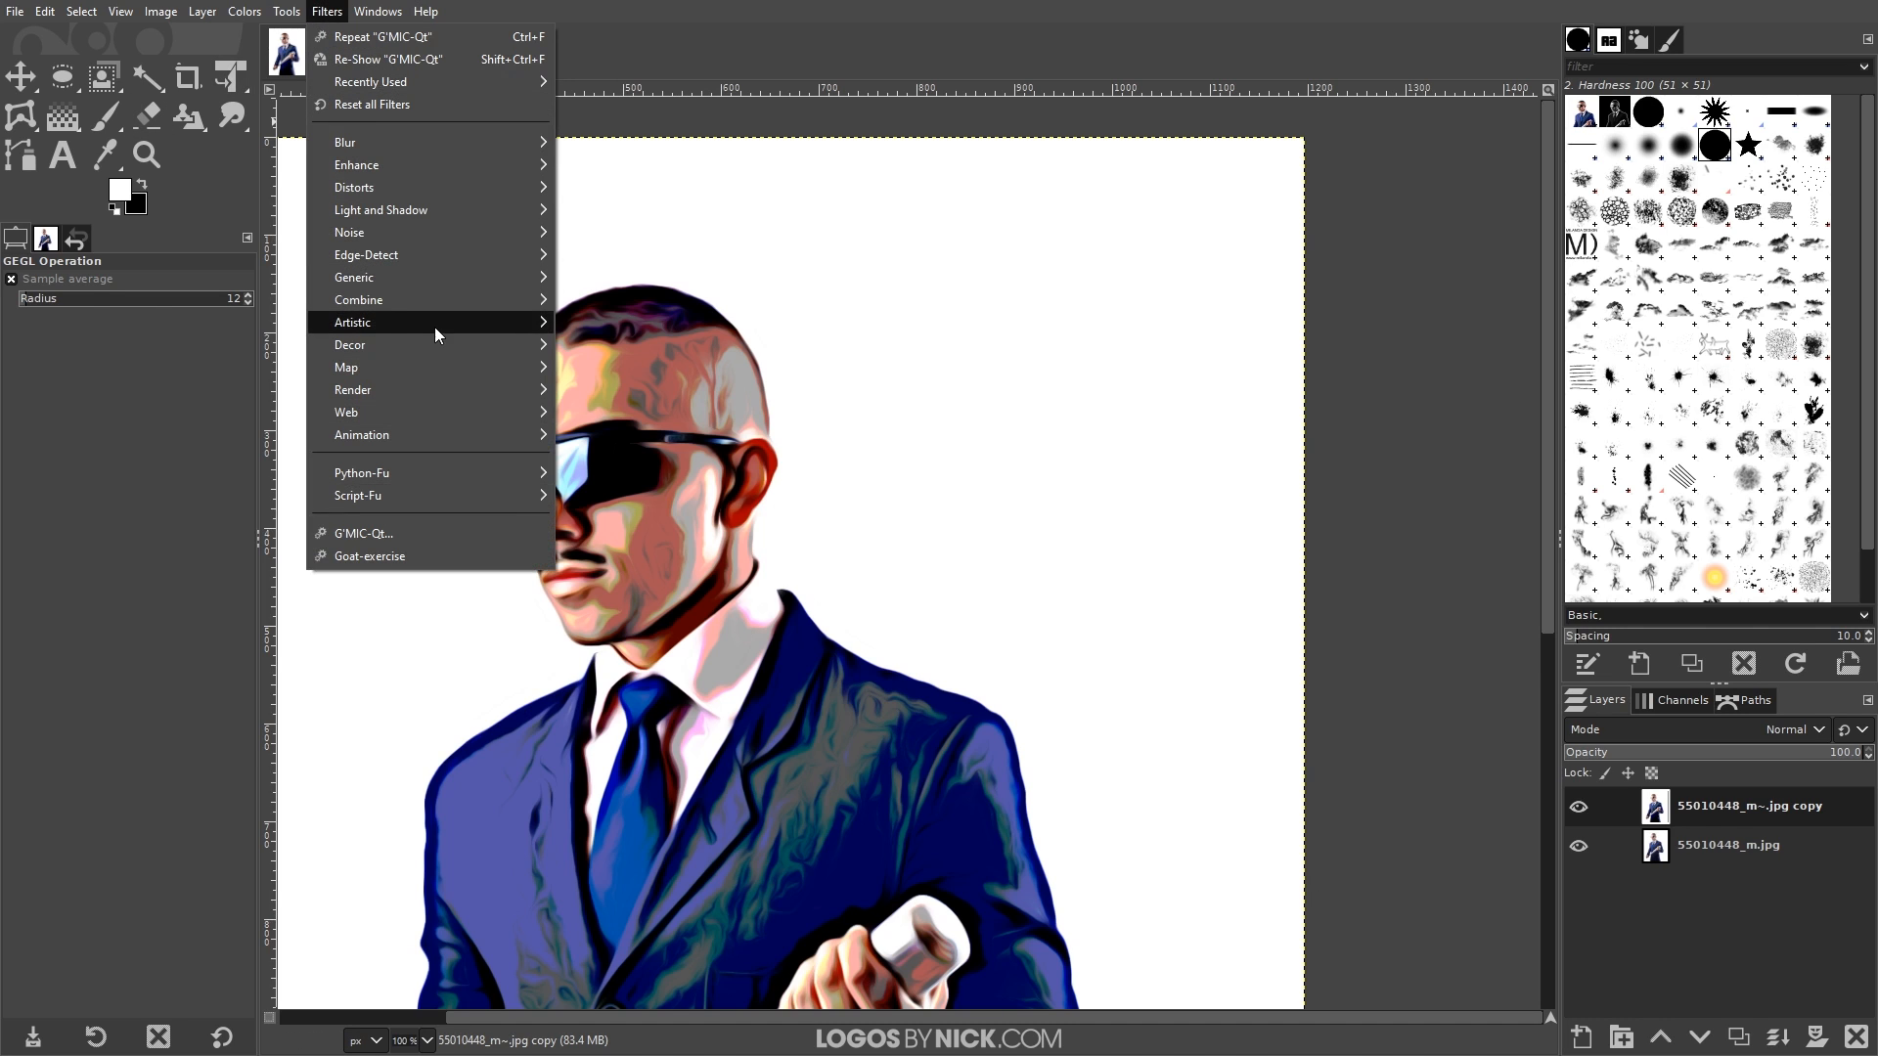
{"action": "mouse_move", "coordinate": [434, 327]}
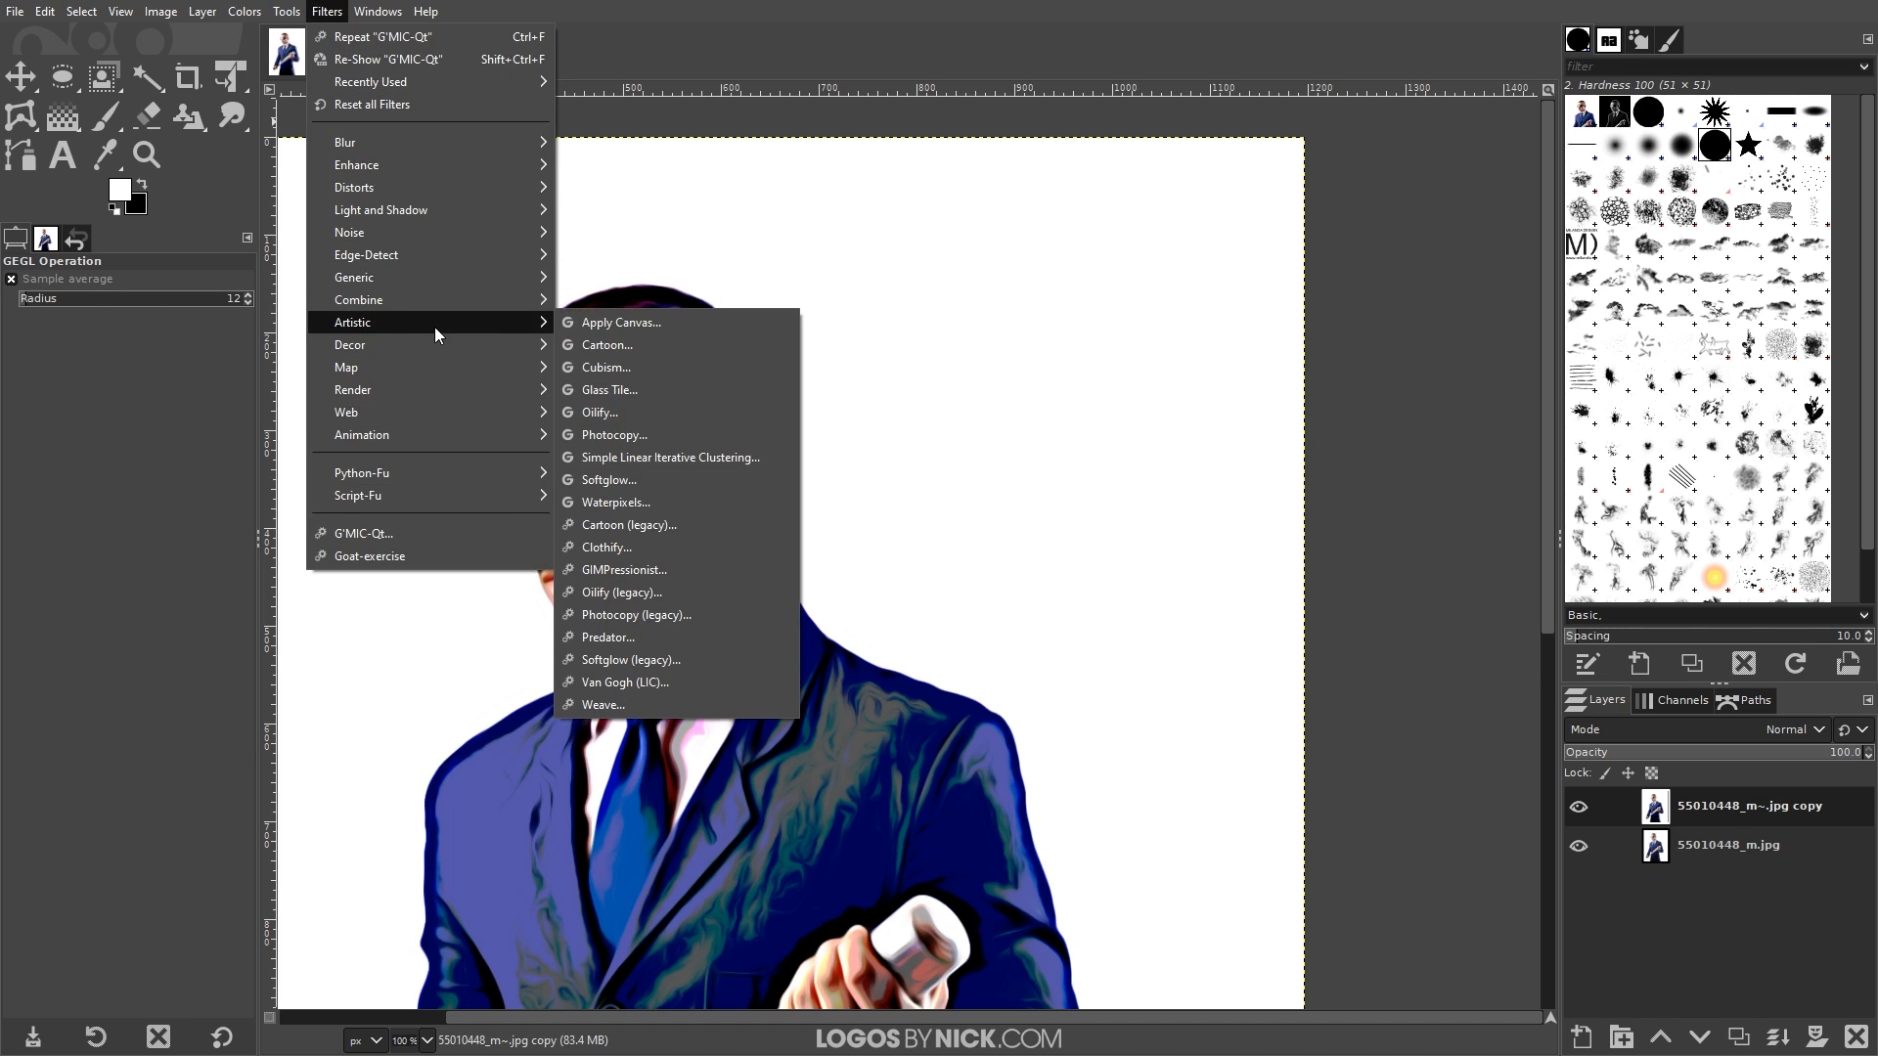
{"action": "left_click", "coordinate": [618, 349]}
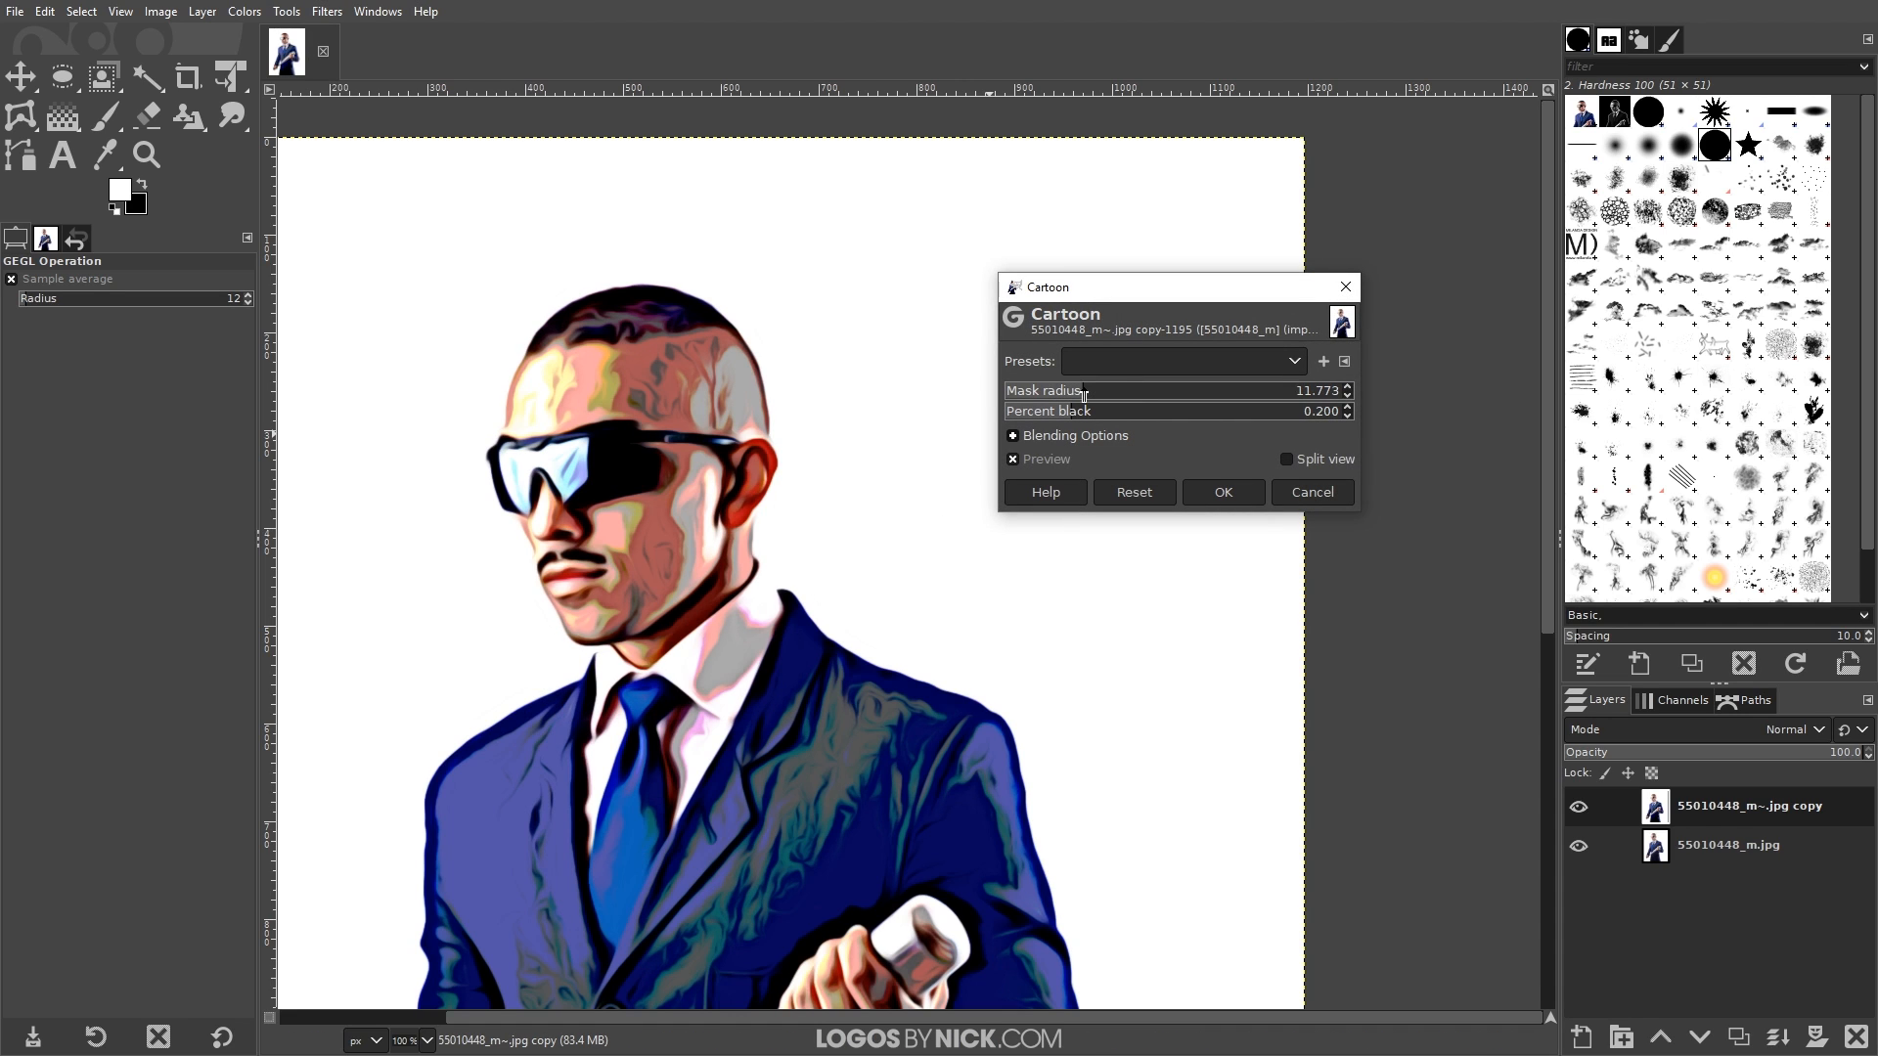
{"action": "left_click_drag", "start_coordinate": [1083, 394], "coordinate": [1135, 392]}
{"action": "scroll", "coordinate": [798, 612], "scroll_direction": "down", "scroll_amount": 1}
{"action": "scroll", "coordinate": [798, 611], "scroll_direction": "down", "scroll_amount": 1}
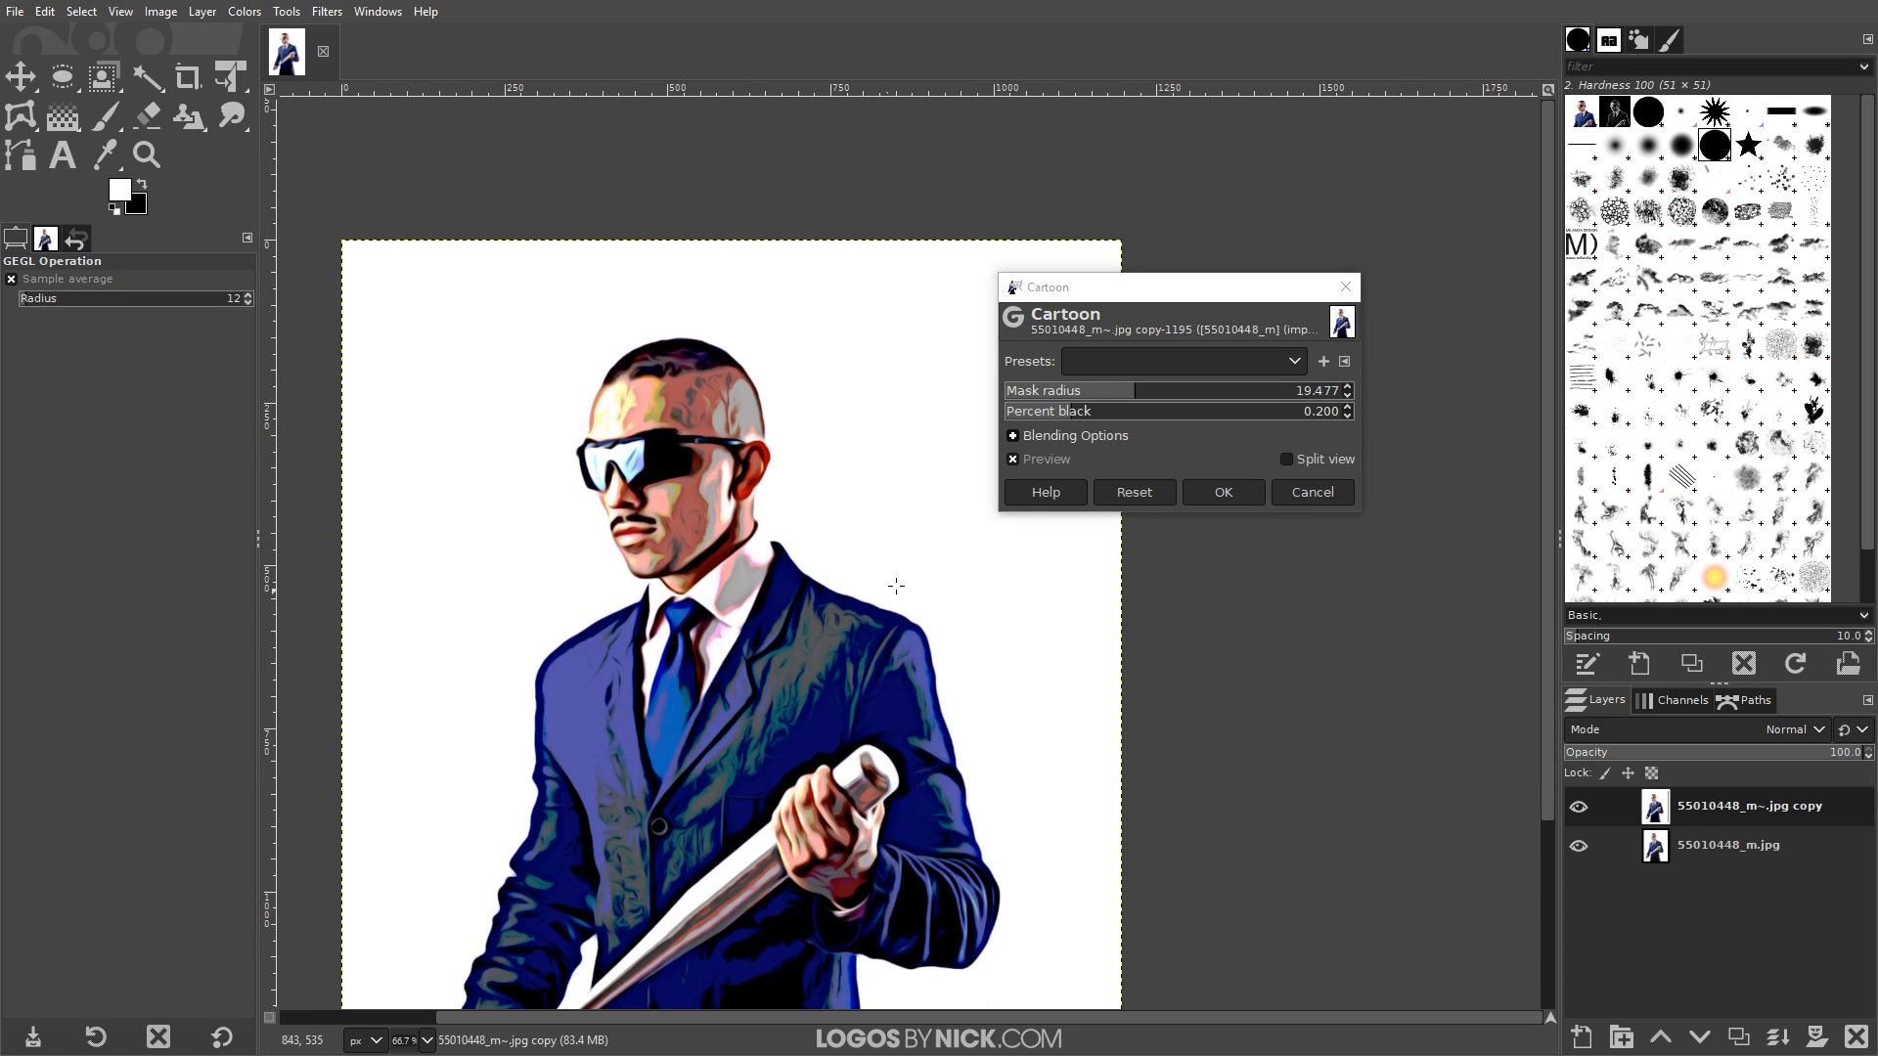
- Compare the portrait with and without the Cartoon preview, and apply the filter to the copied layer
{"action": "left_click", "coordinate": [1038, 460]}
{"action": "left_click", "coordinate": [1039, 460]}
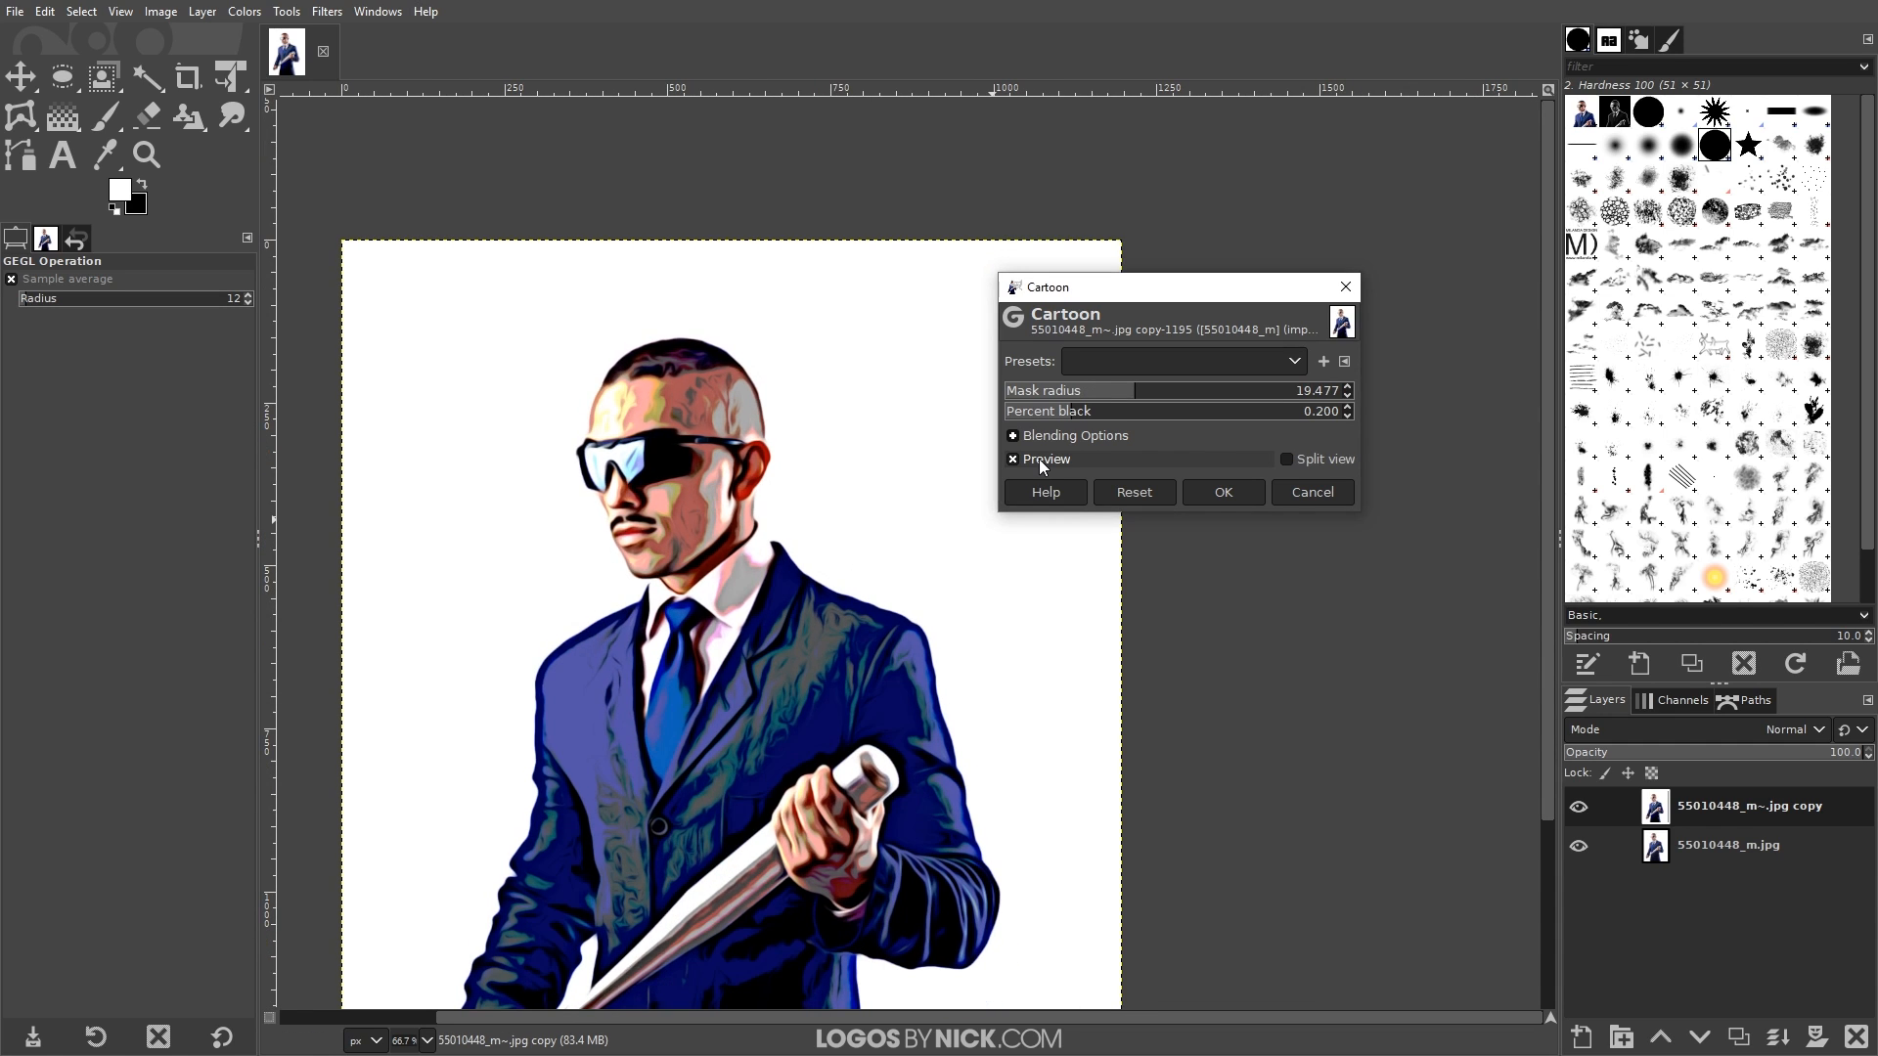
{"action": "left_click", "coordinate": [1039, 460]}
{"action": "left_click", "coordinate": [1039, 460]}
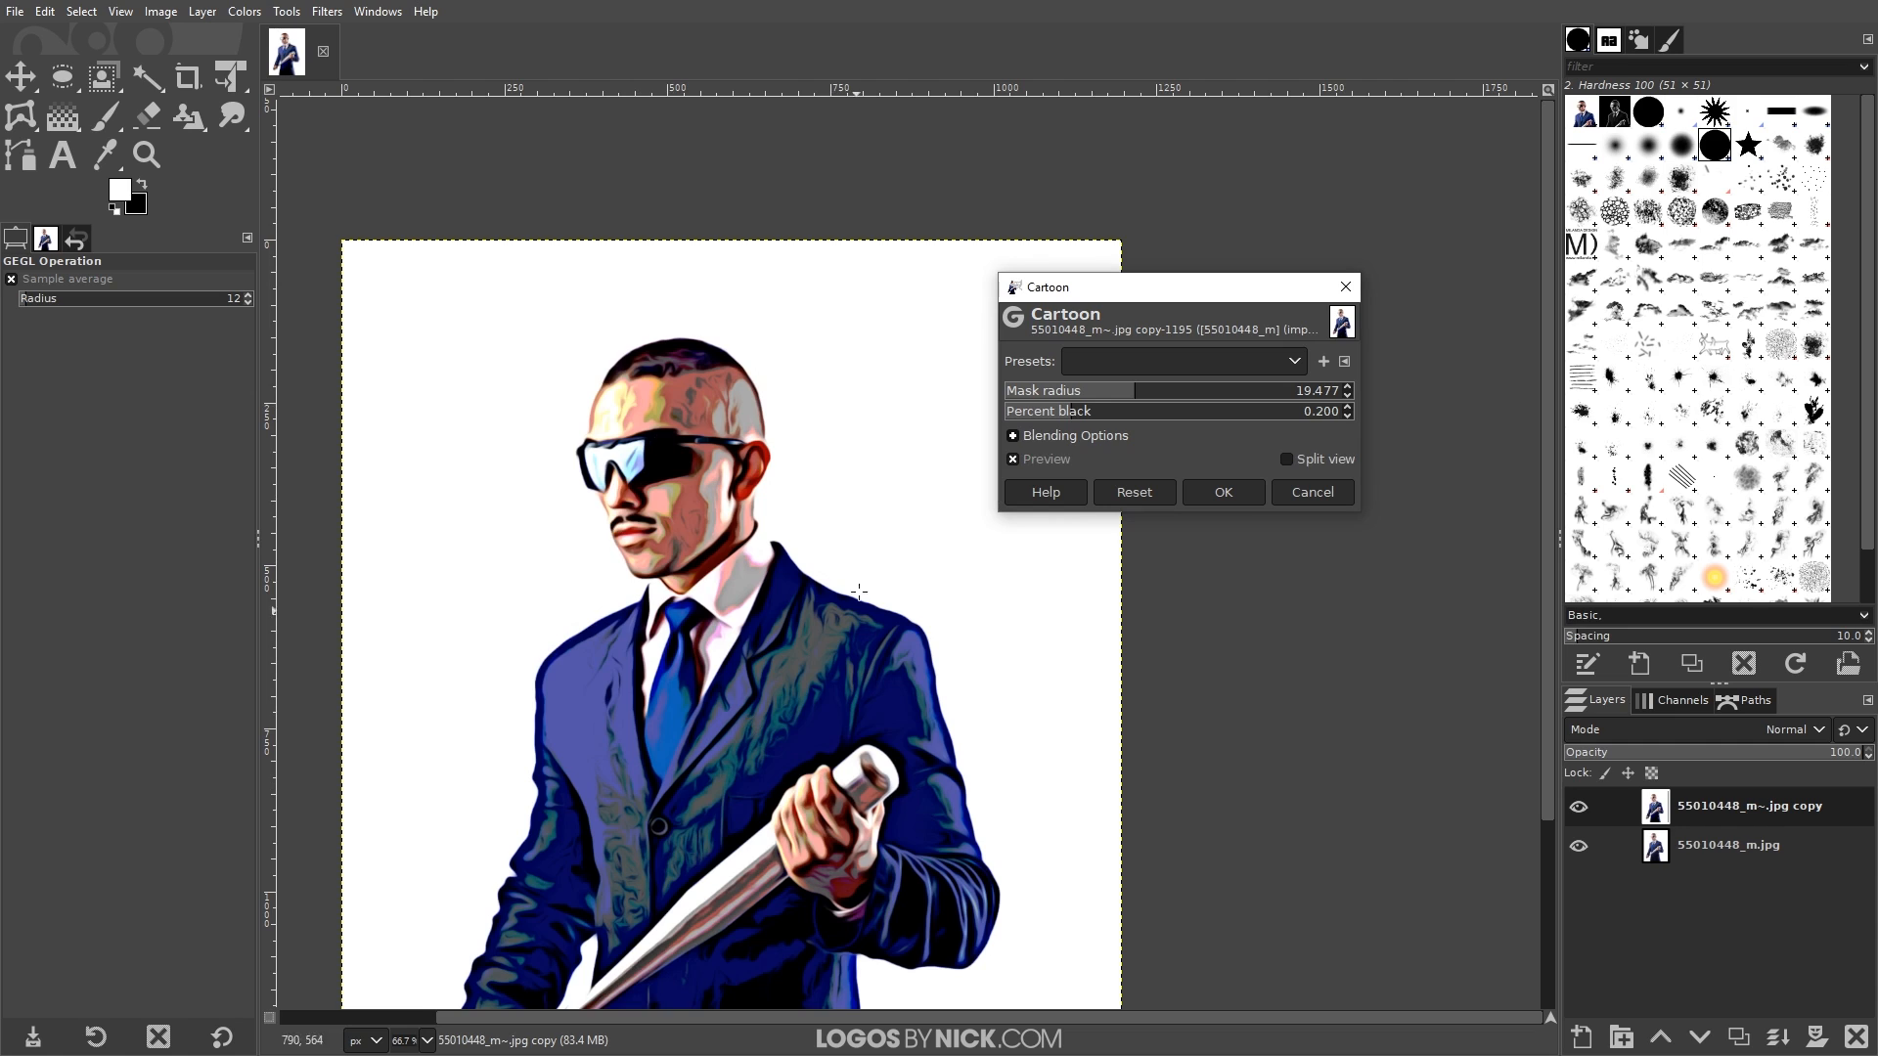
{"action": "left_click", "coordinate": [1015, 460]}
{"action": "left_click", "coordinate": [1018, 460]}
{"action": "left_click", "coordinate": [1224, 492]}
{"action": "scroll", "coordinate": [917, 535], "scroll_direction": "down", "scroll_amount": 1}
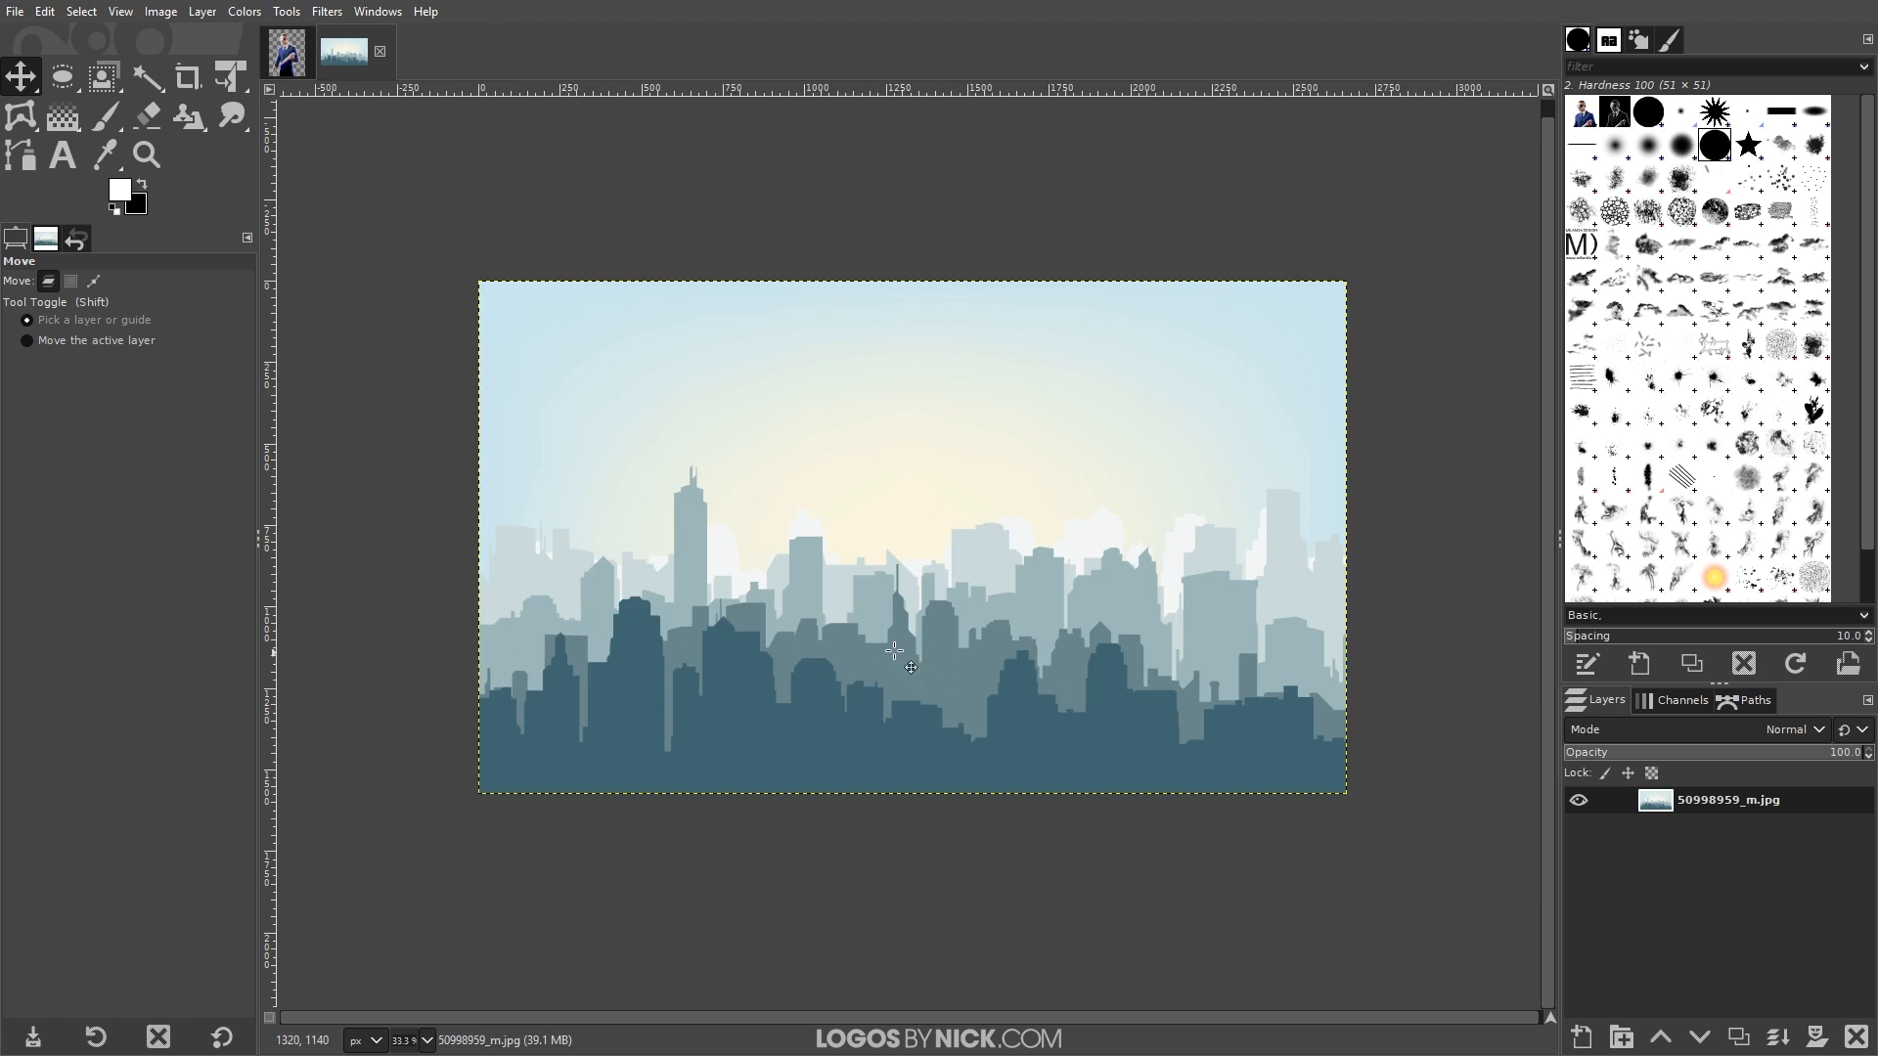
{"action": "scroll", "coordinate": [962, 559], "scroll_direction": "up", "scroll_amount": 1}
{"action": "scroll", "coordinate": [962, 559], "scroll_direction": "down", "scroll_amount": 1}
{"action": "left_click_drag", "start_coordinate": [975, 553], "coordinate": [967, 635]}
{"action": "scroll", "coordinate": [936, 673], "scroll_direction": "up", "scroll_amount": 1}
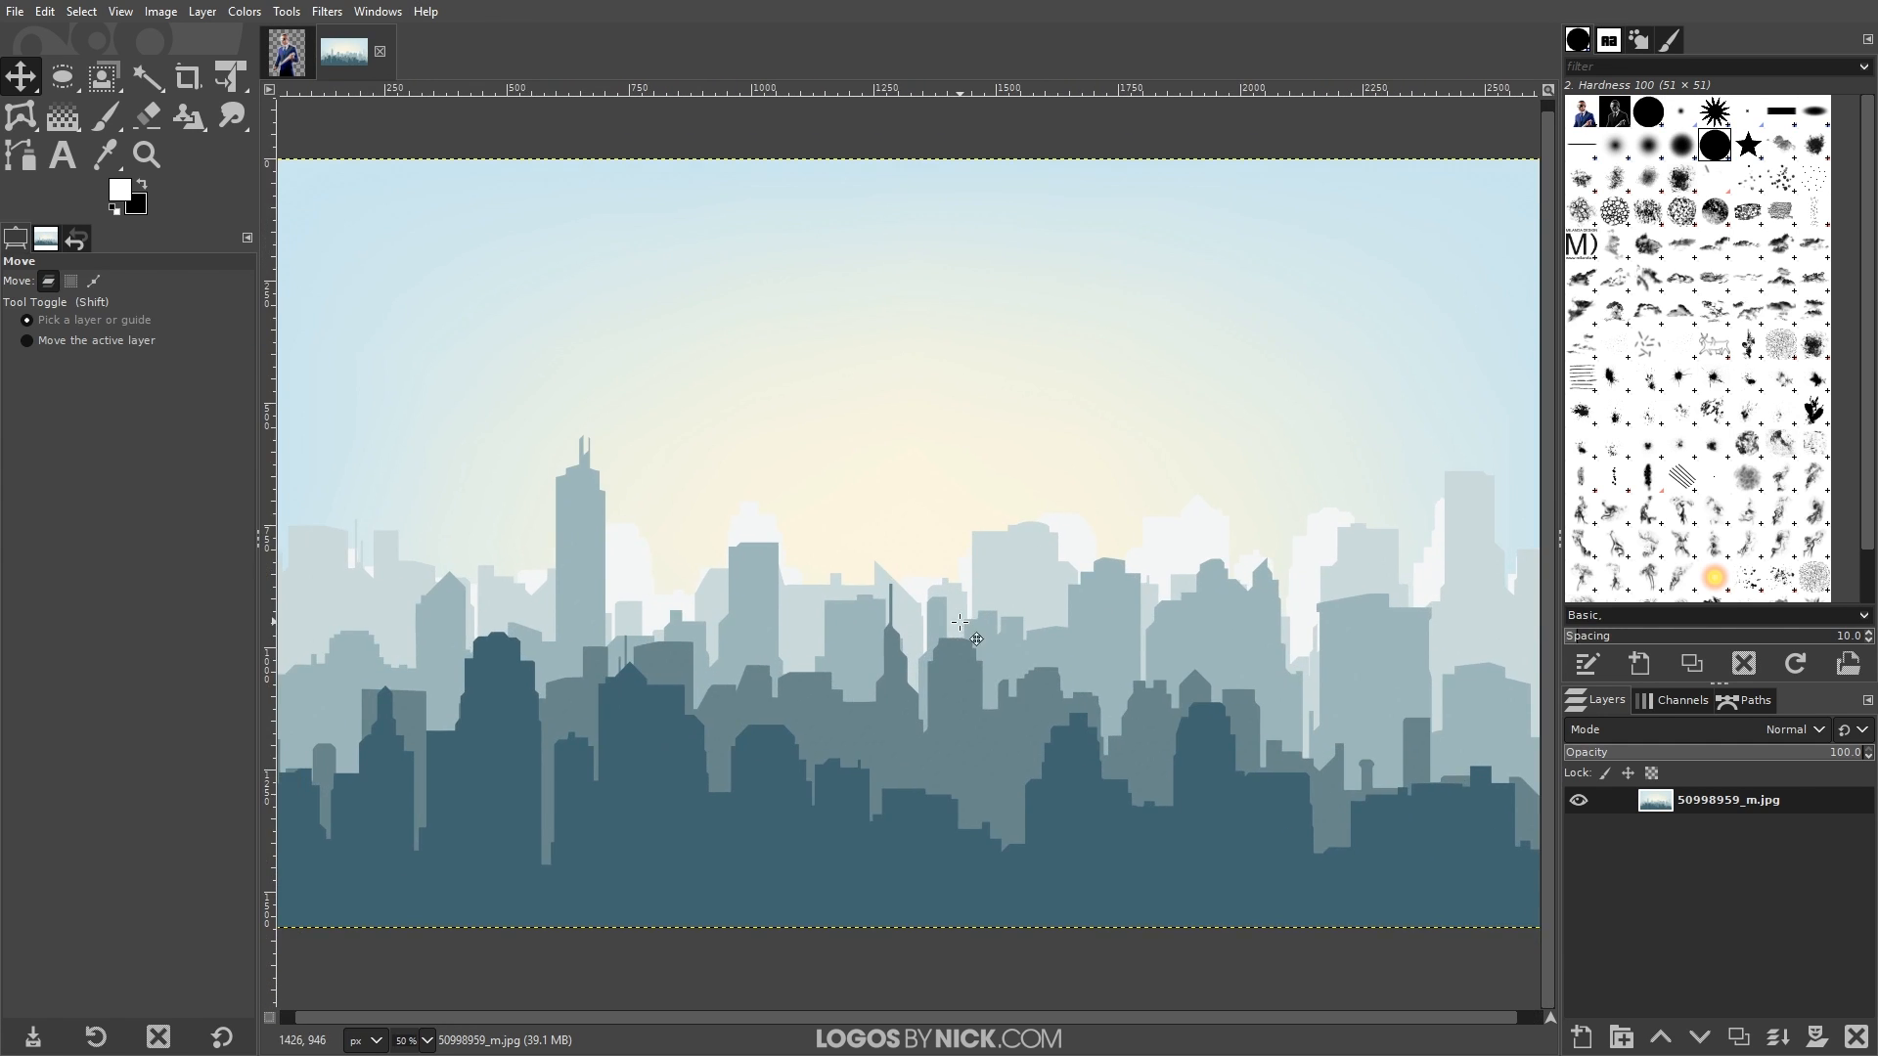
{"action": "scroll", "coordinate": [944, 631], "scroll_direction": "down", "scroll_amount": 1}
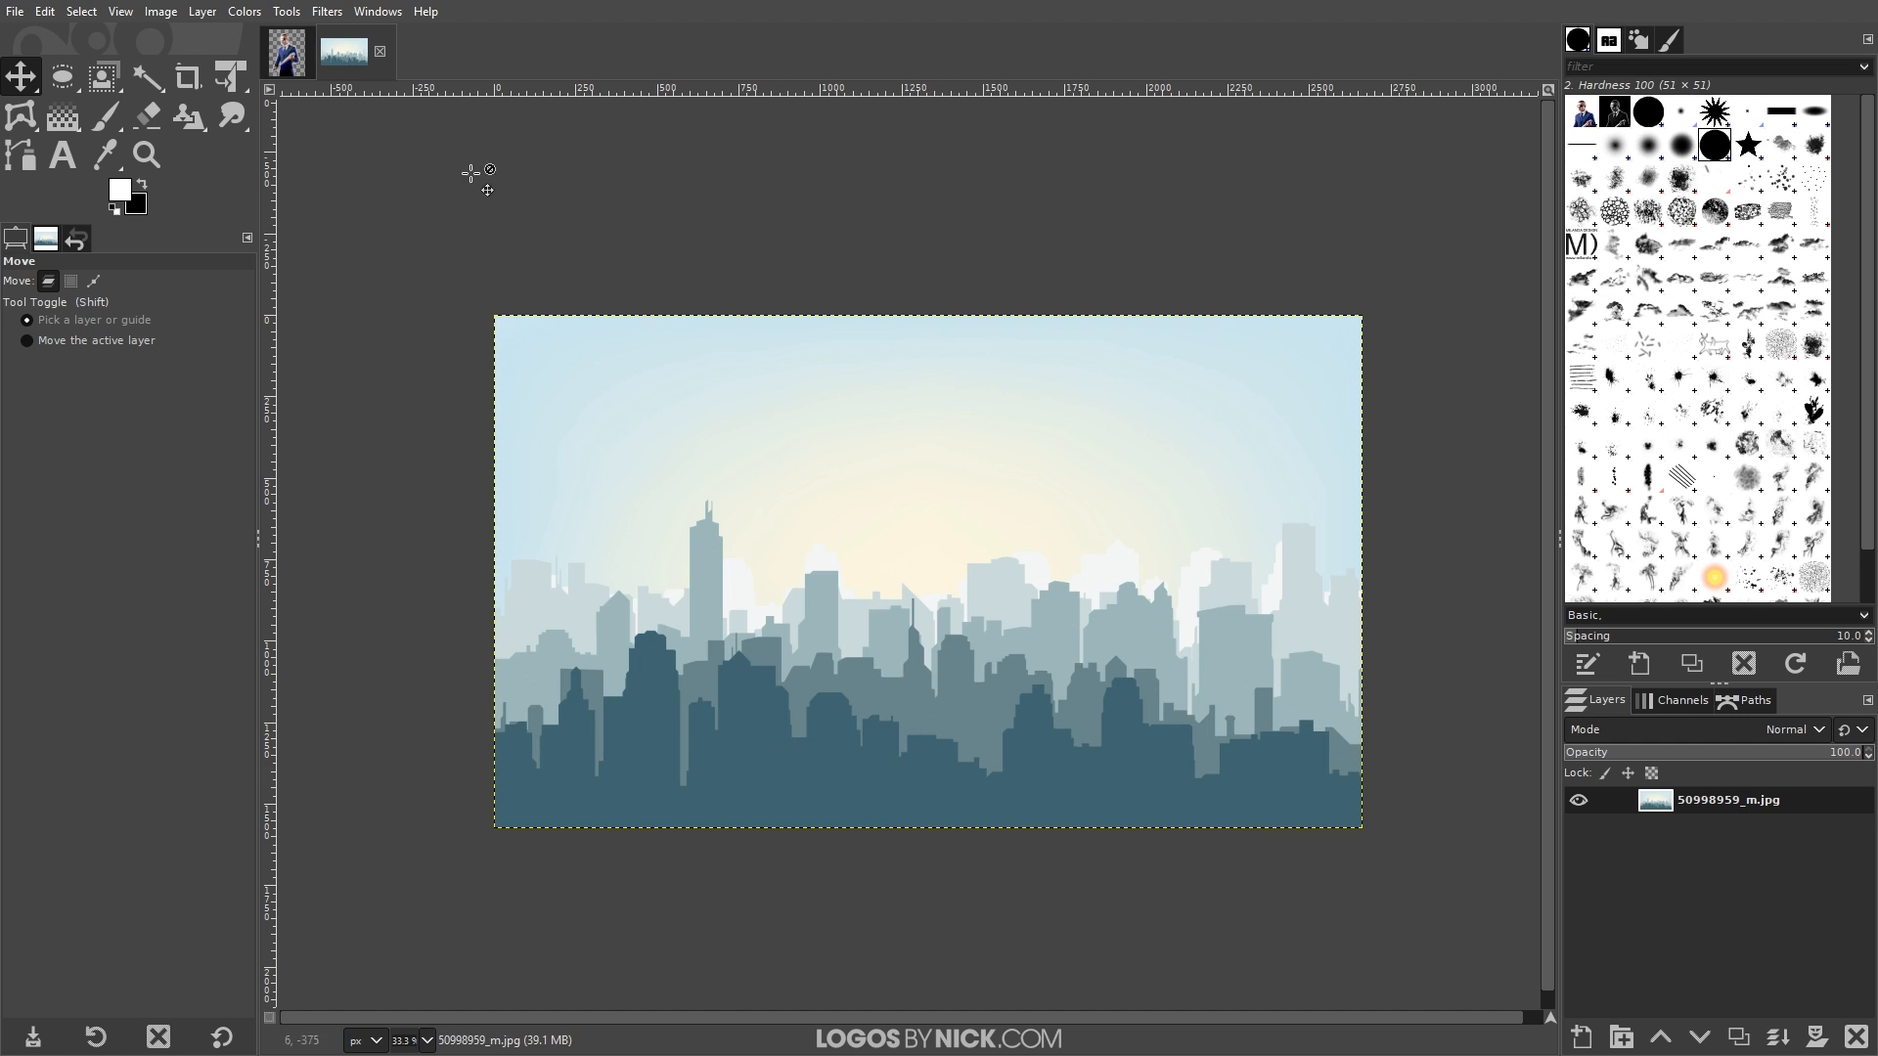
- Desaturate the city skyline image completely by applying a saturation scale of 0
{"action": "left_click", "coordinate": [244, 14]}
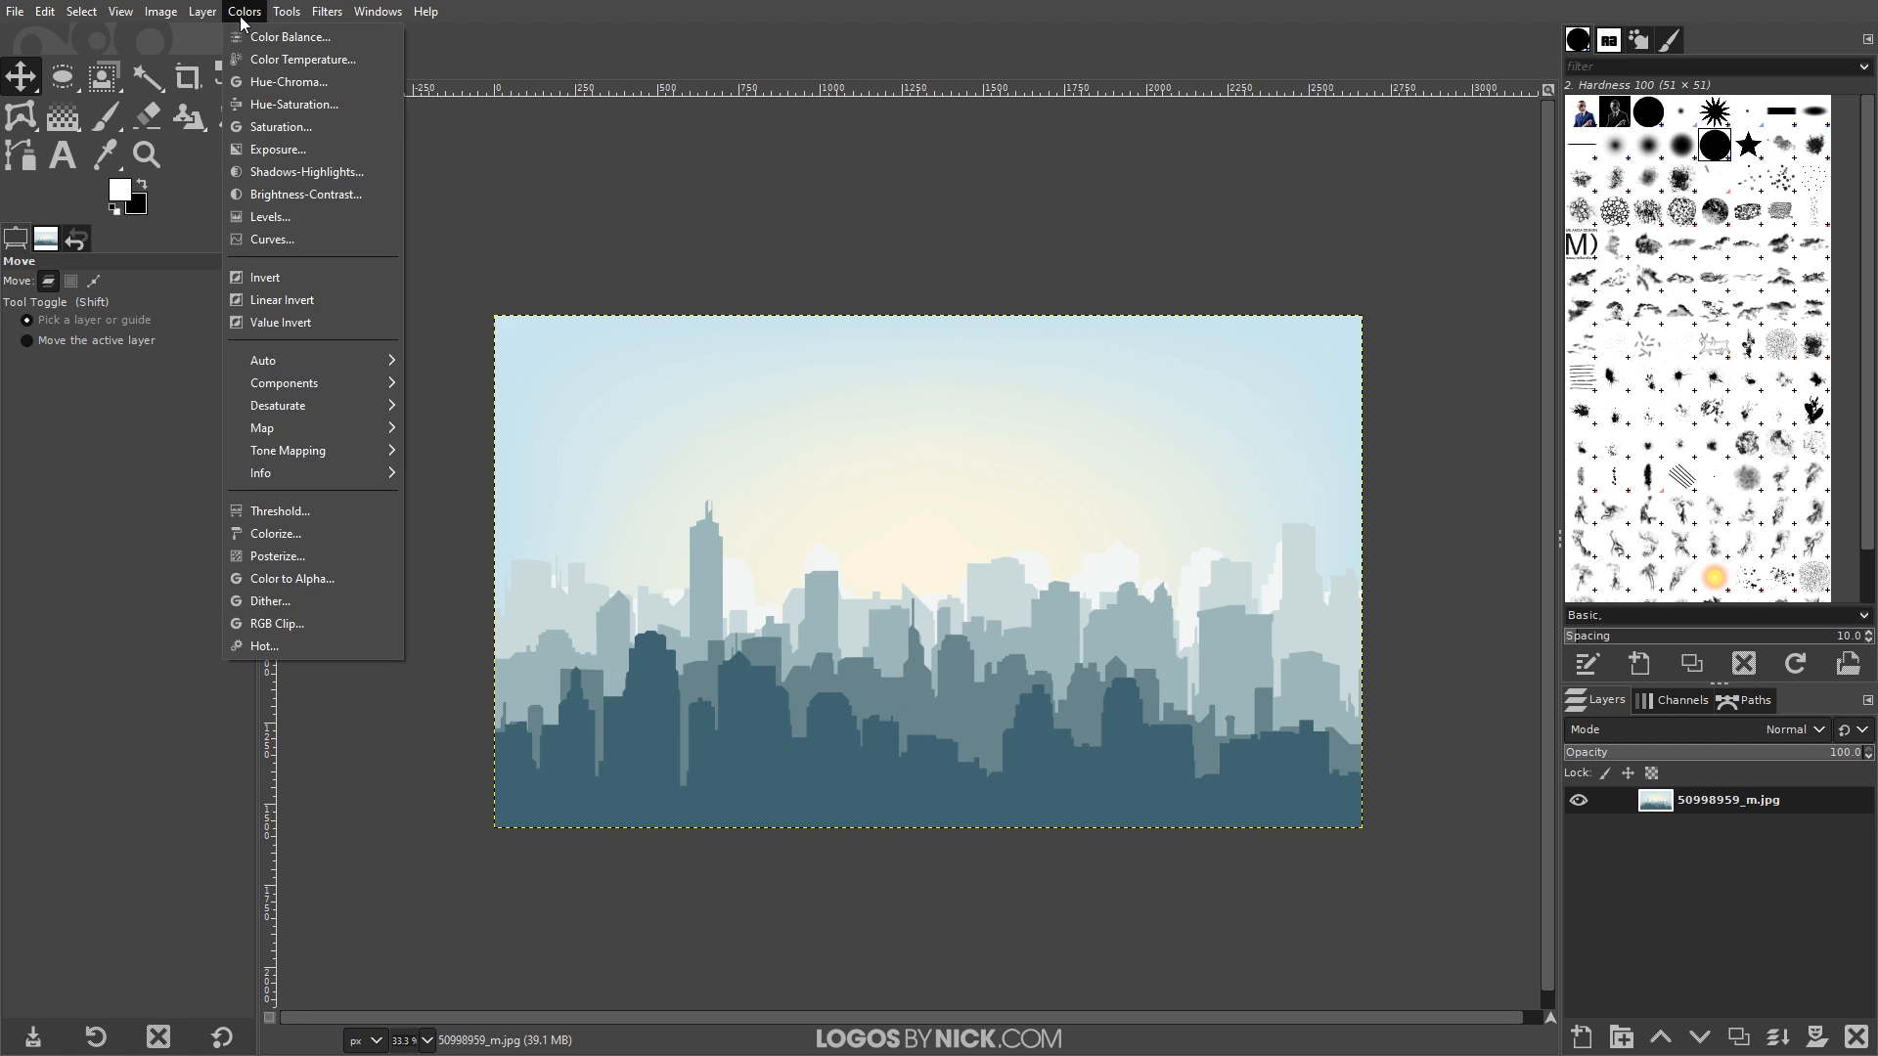
{"action": "left_click", "coordinate": [280, 126]}
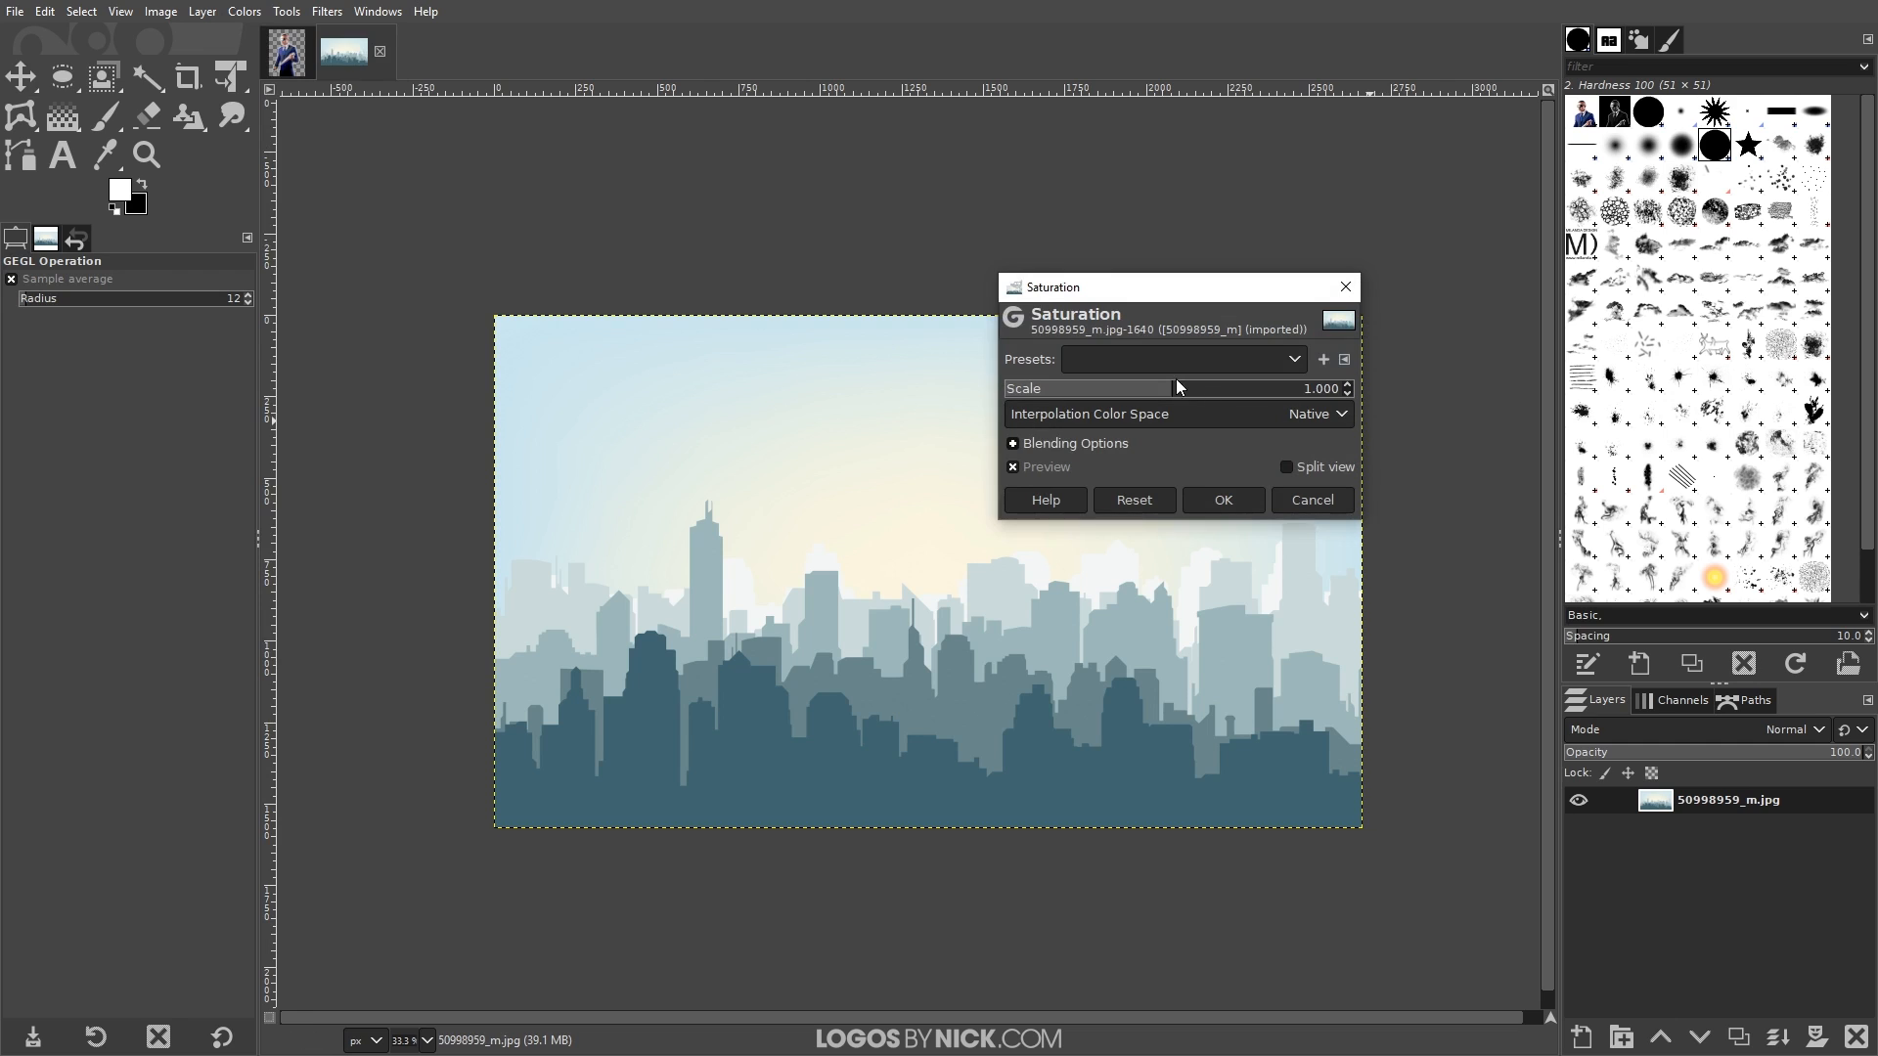
{"action": "left_click_drag", "start_coordinate": [1171, 396], "coordinate": [871, 368]}
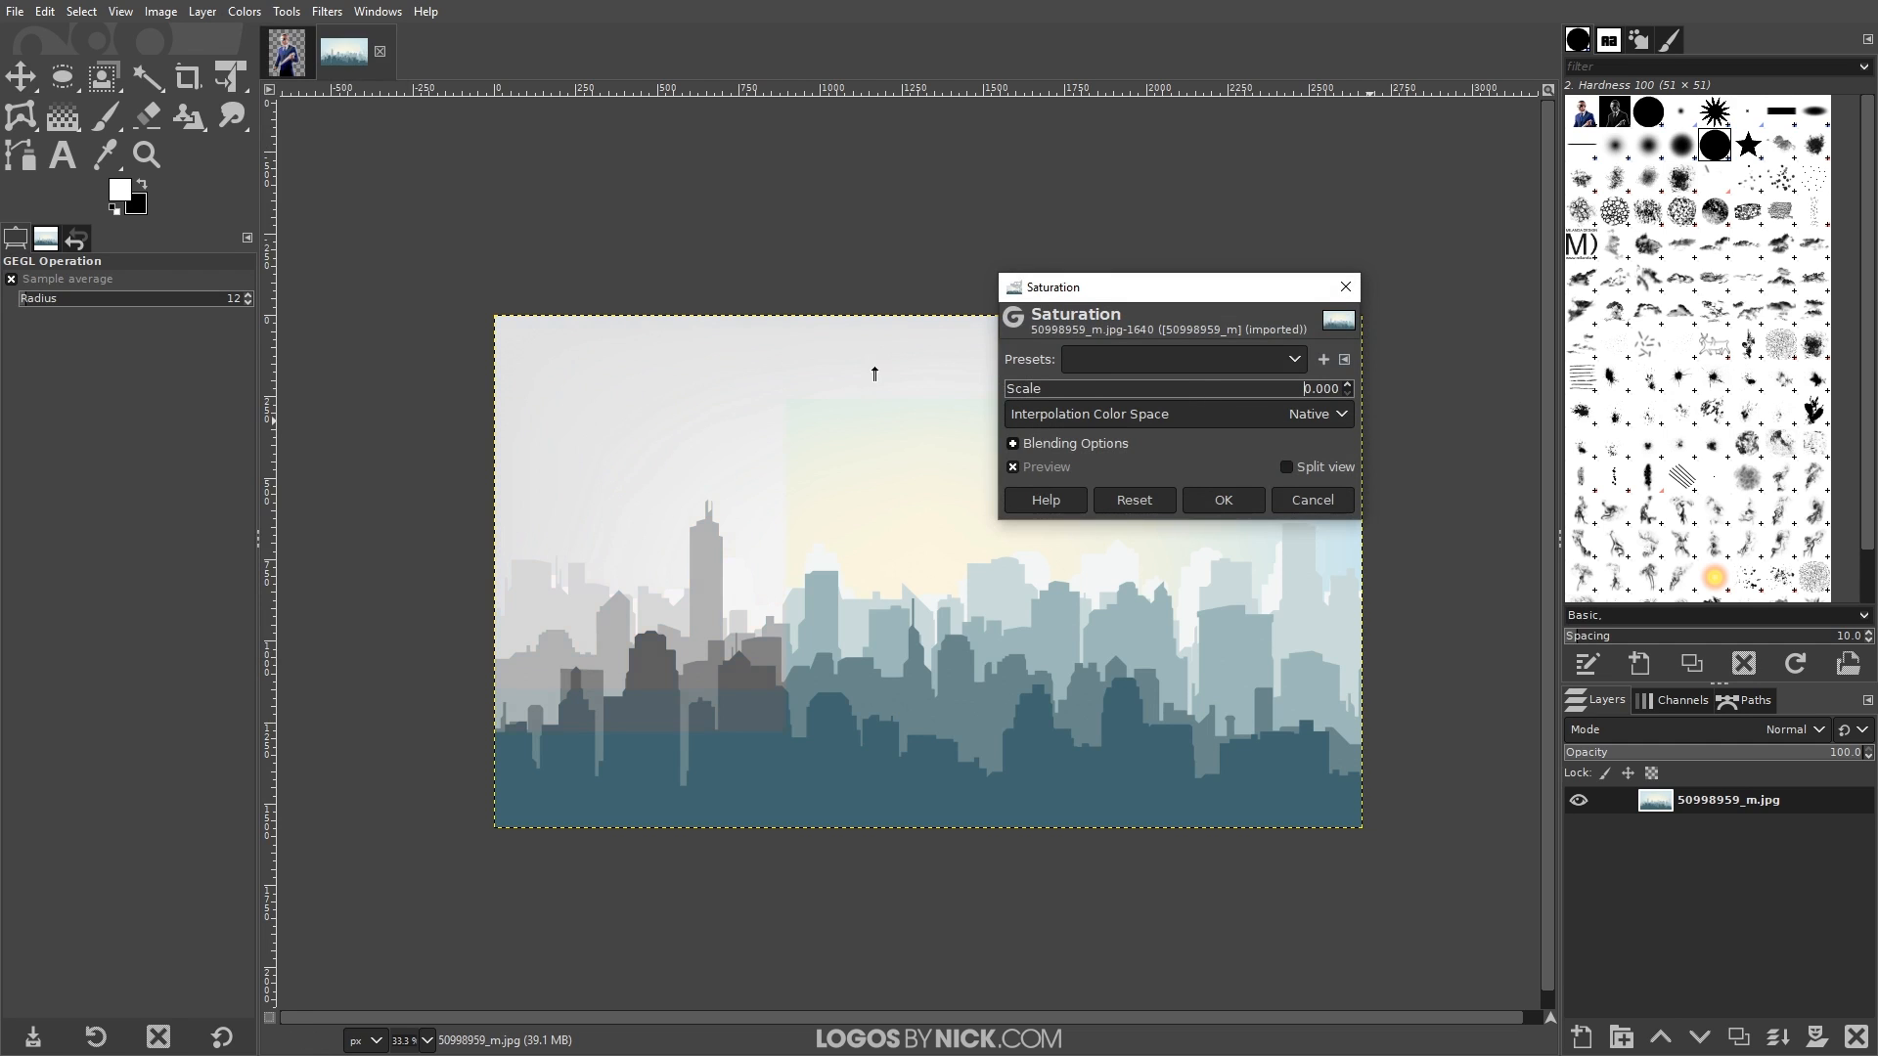
{"action": "left_click", "coordinate": [1224, 504]}
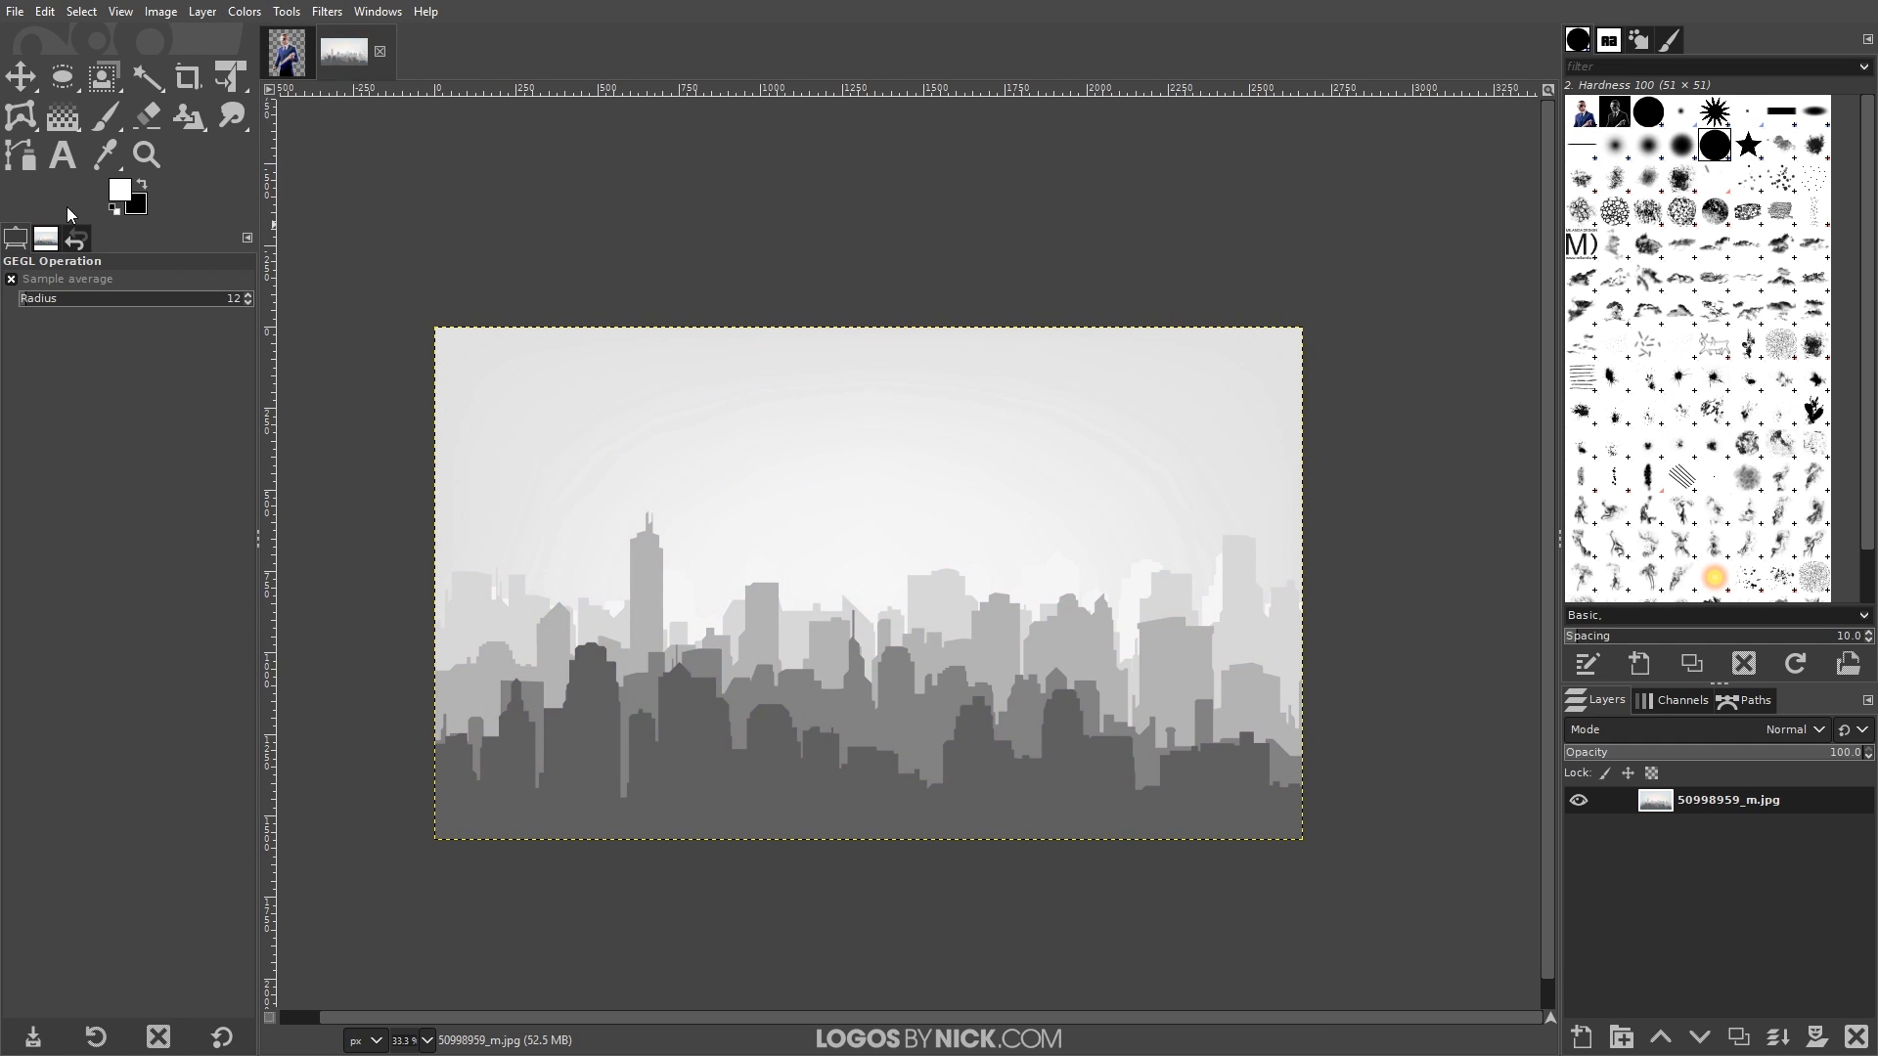
- Set the foreground color to the pinkish red ff0047
{"action": "left_click", "coordinate": [120, 193]}
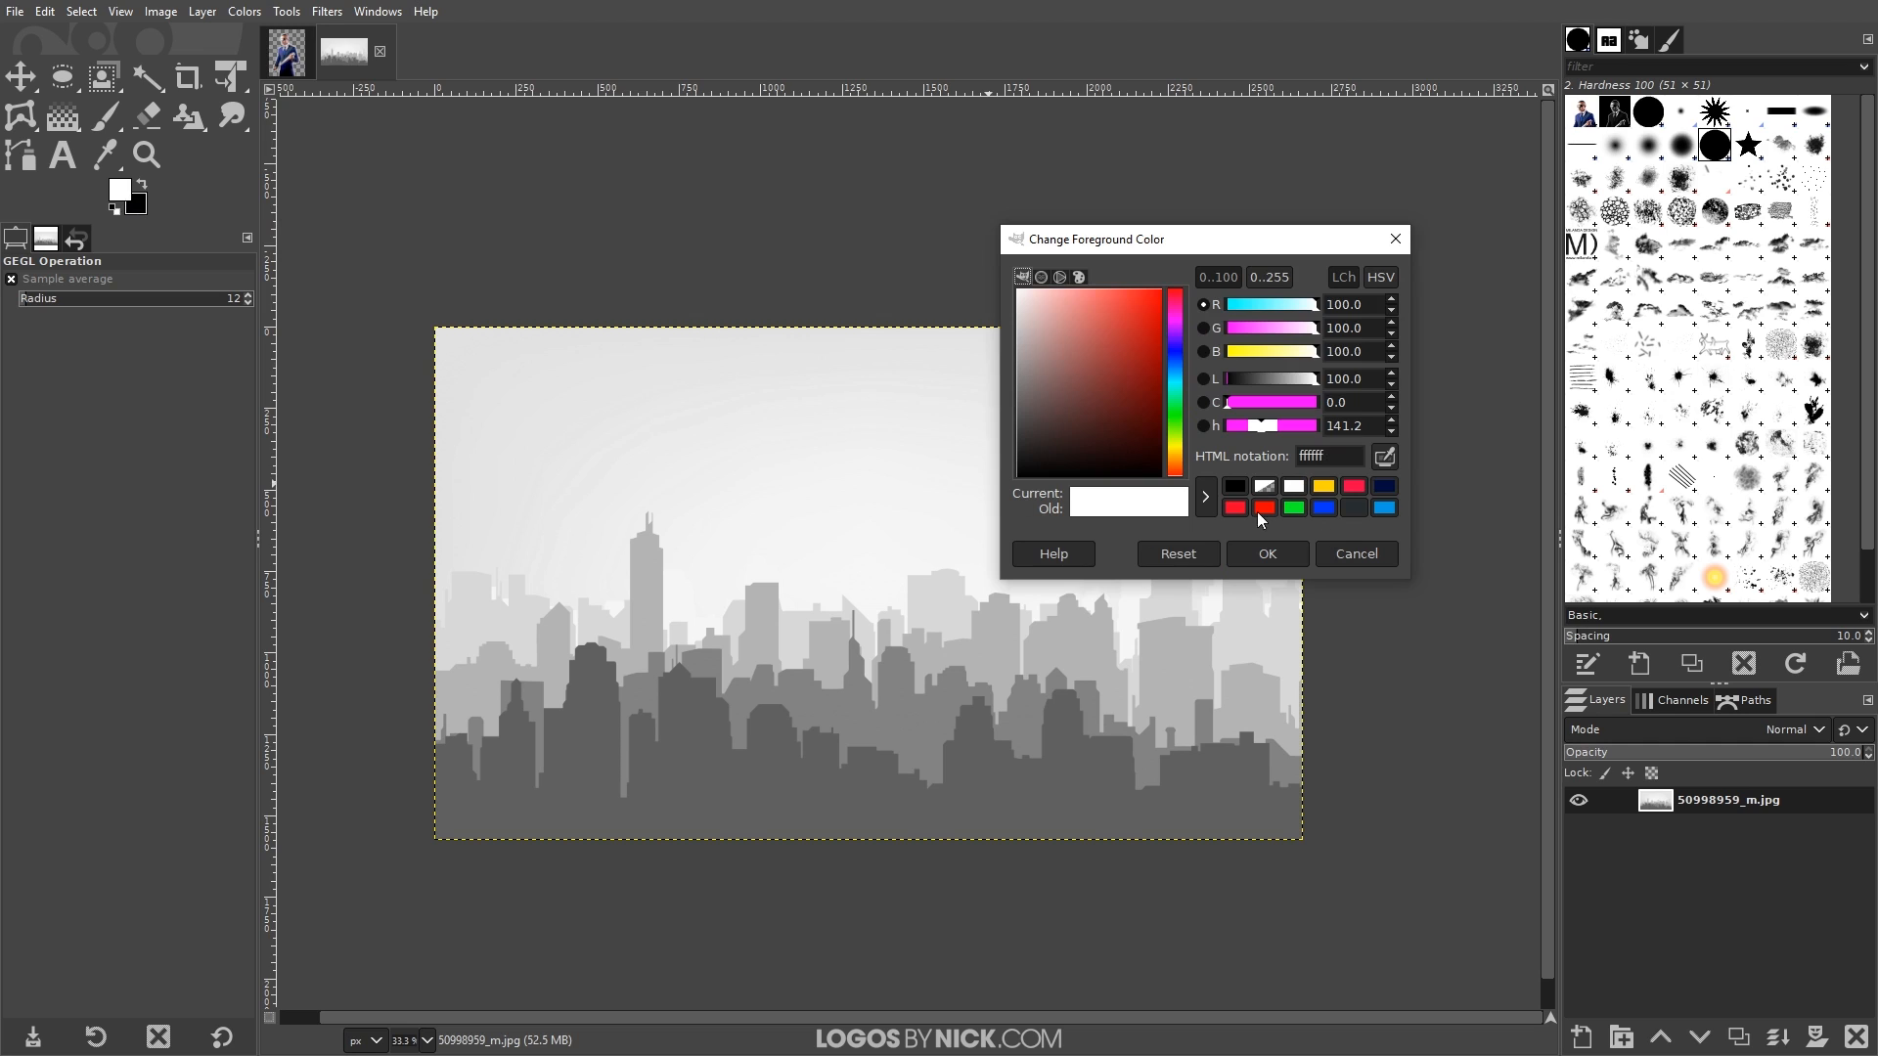
{"action": "left_click", "coordinate": [1258, 511]}
{"action": "left_click", "coordinate": [1353, 486]}
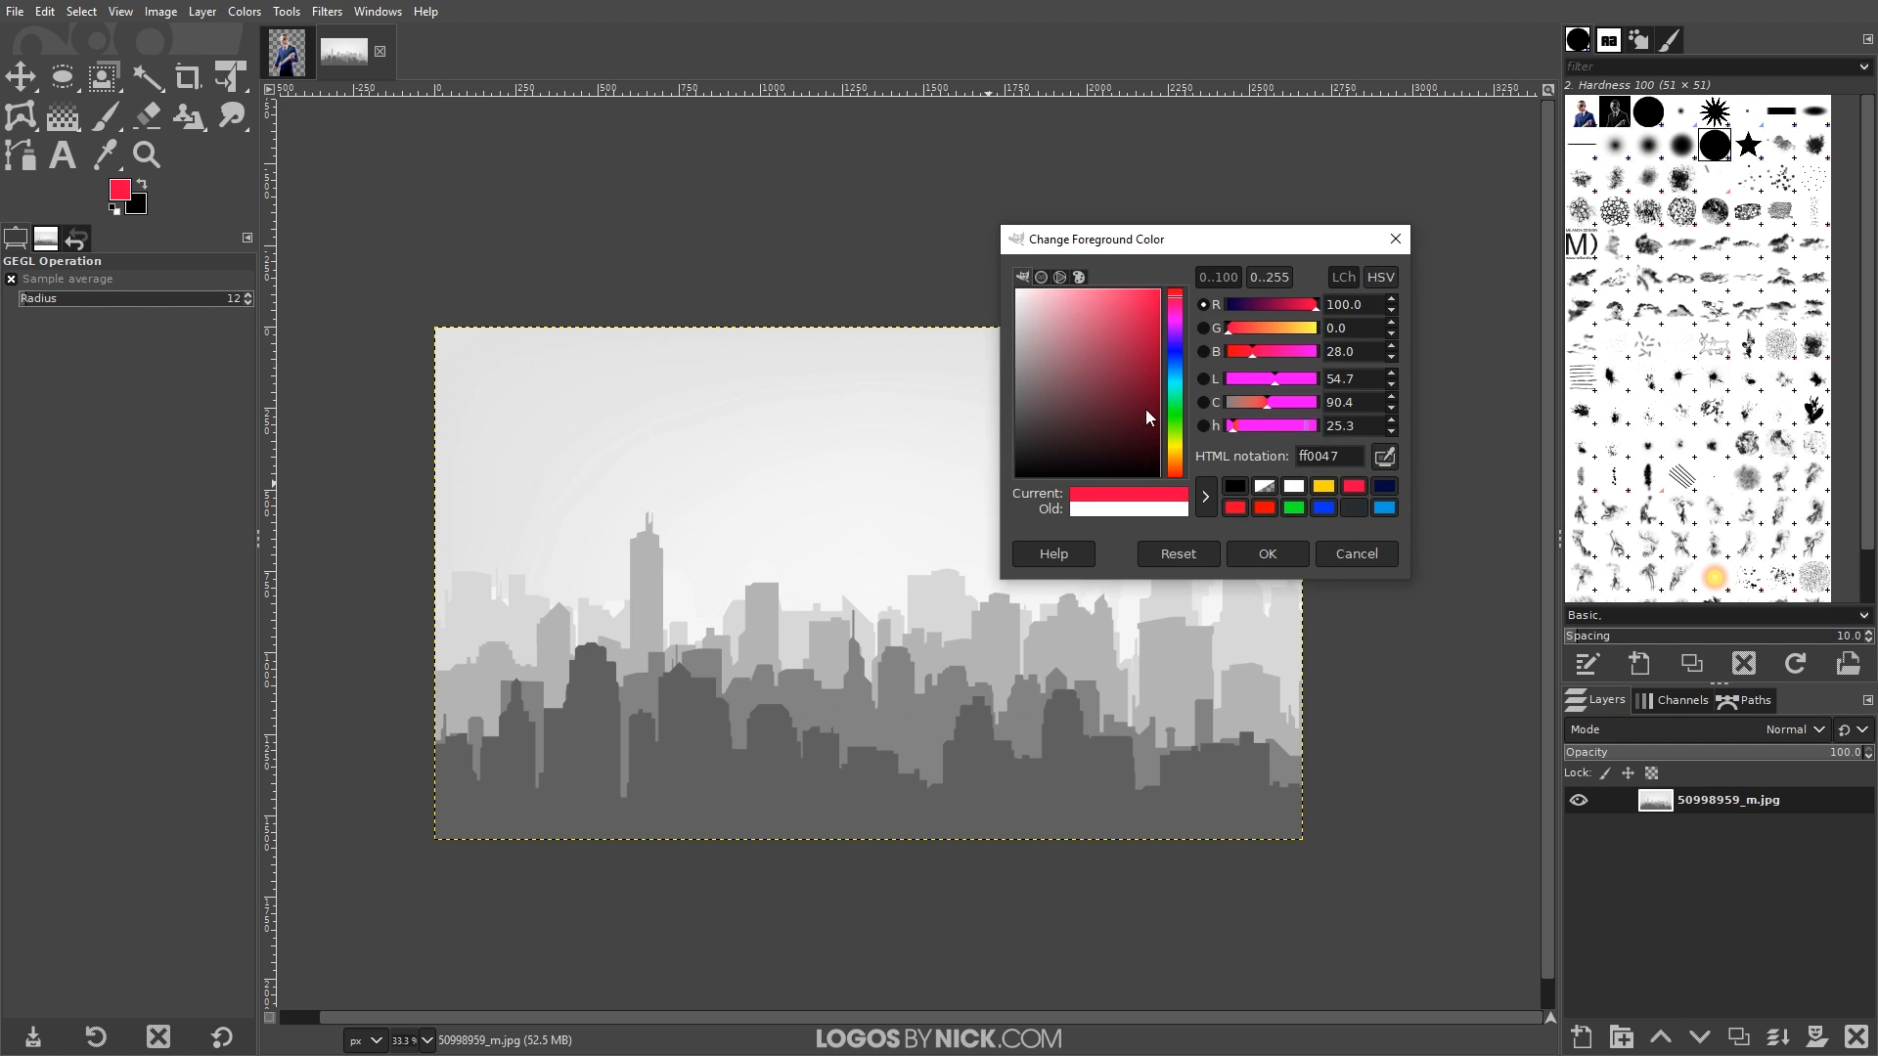
{"action": "left_click", "coordinate": [1265, 556]}
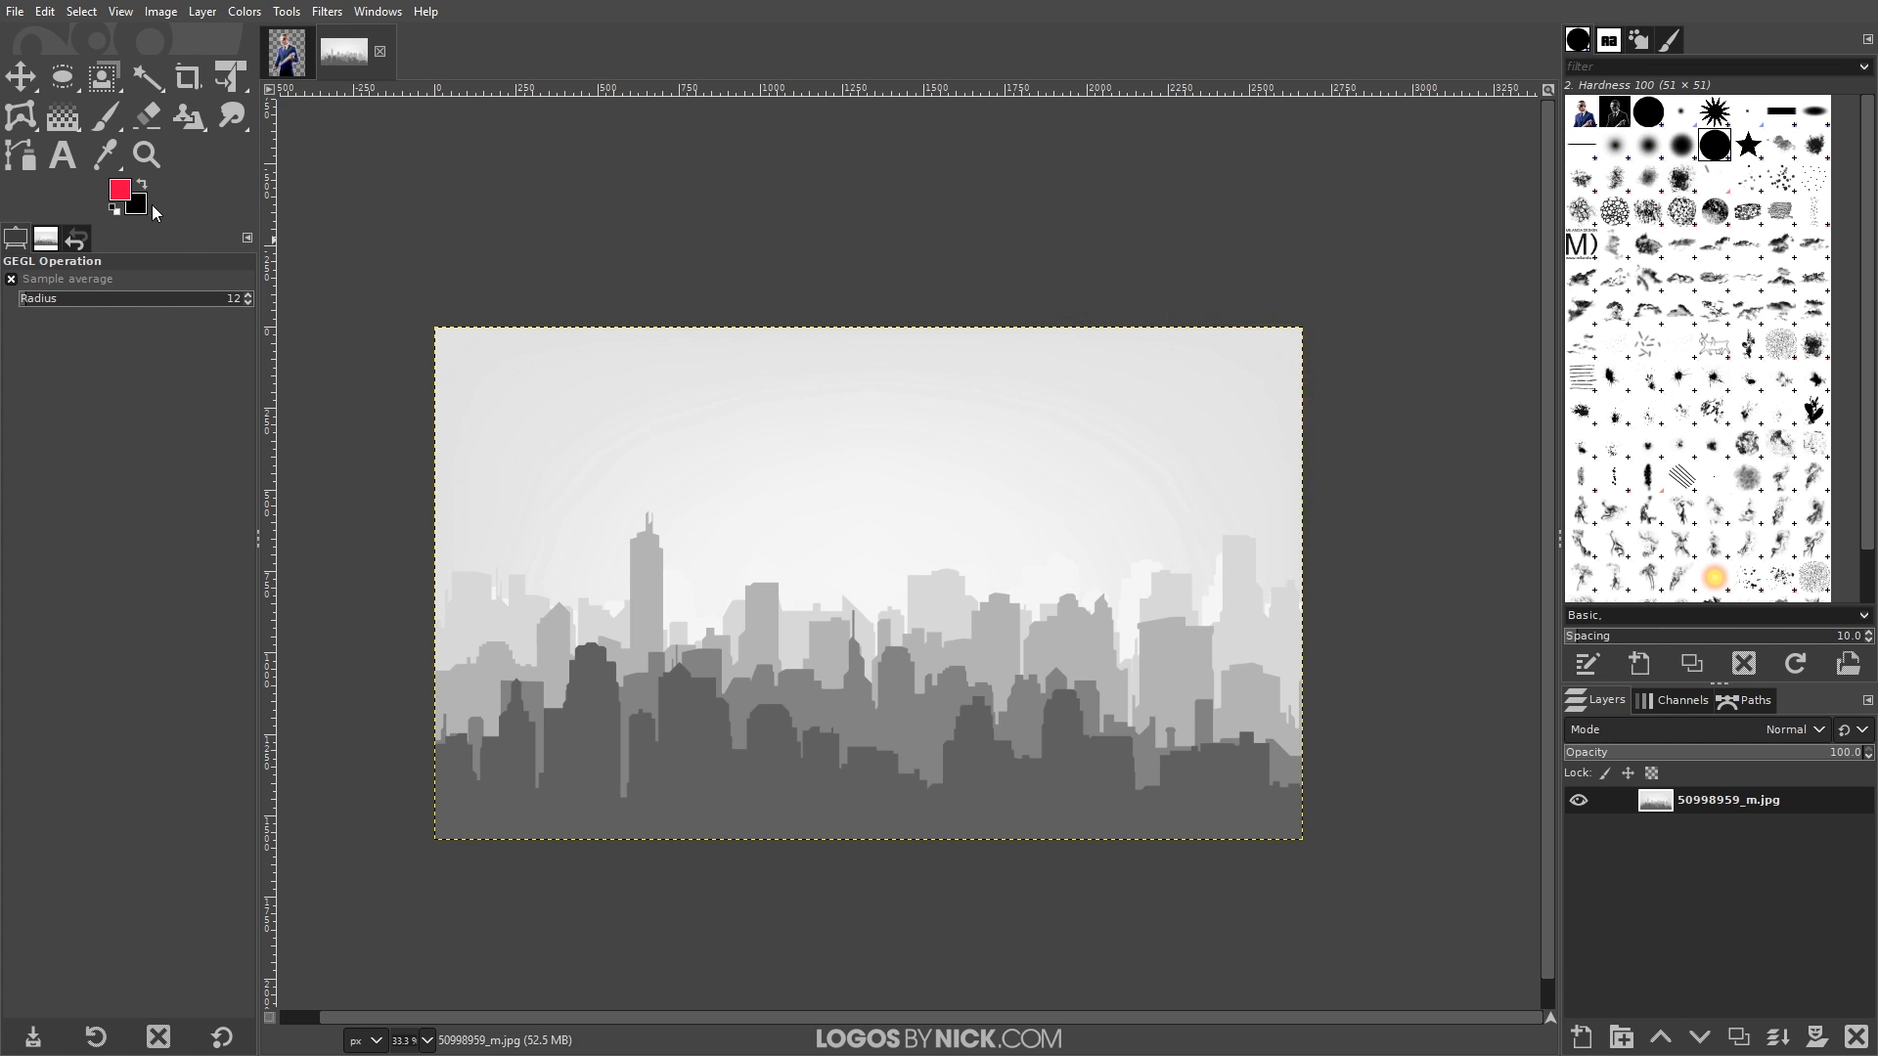
- Set the background color to the golden yellow ffd600
{"action": "left_click", "coordinate": [143, 207]}
{"action": "left_click", "coordinate": [1176, 445]}
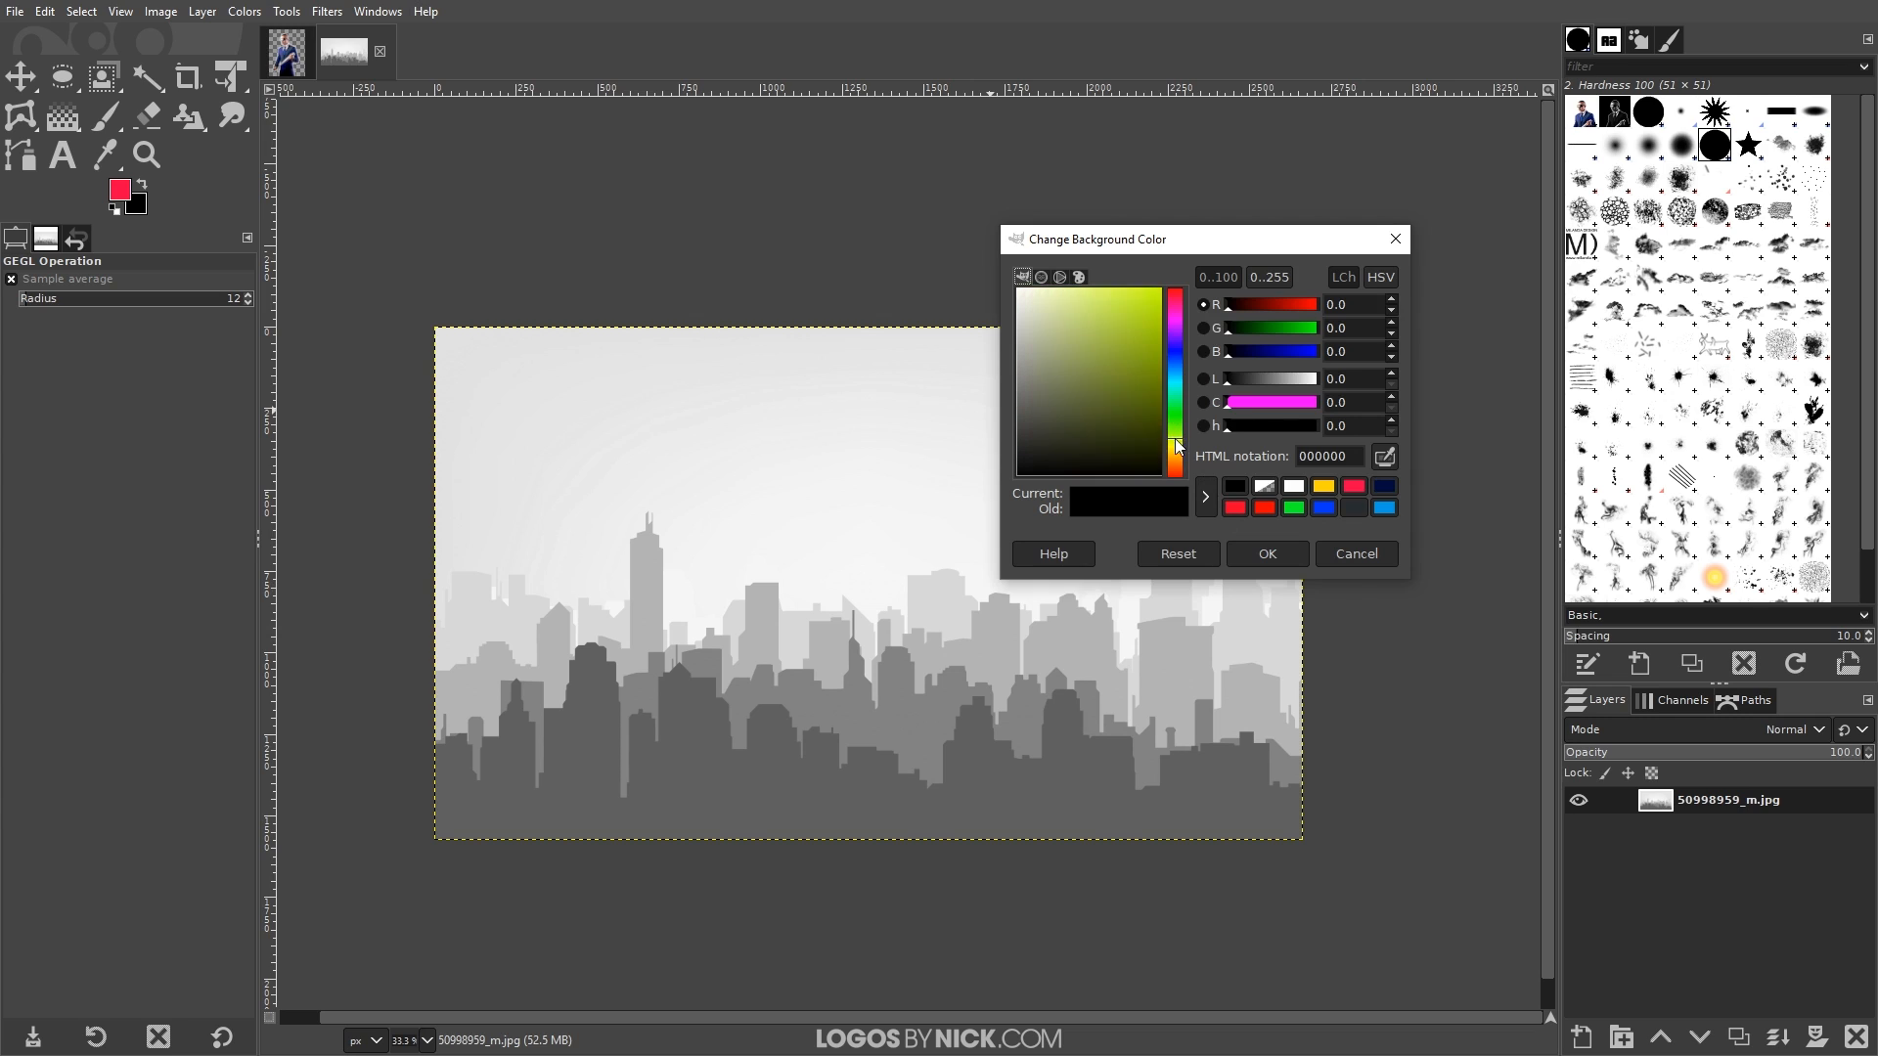
{"action": "left_click", "coordinate": [1323, 486]}
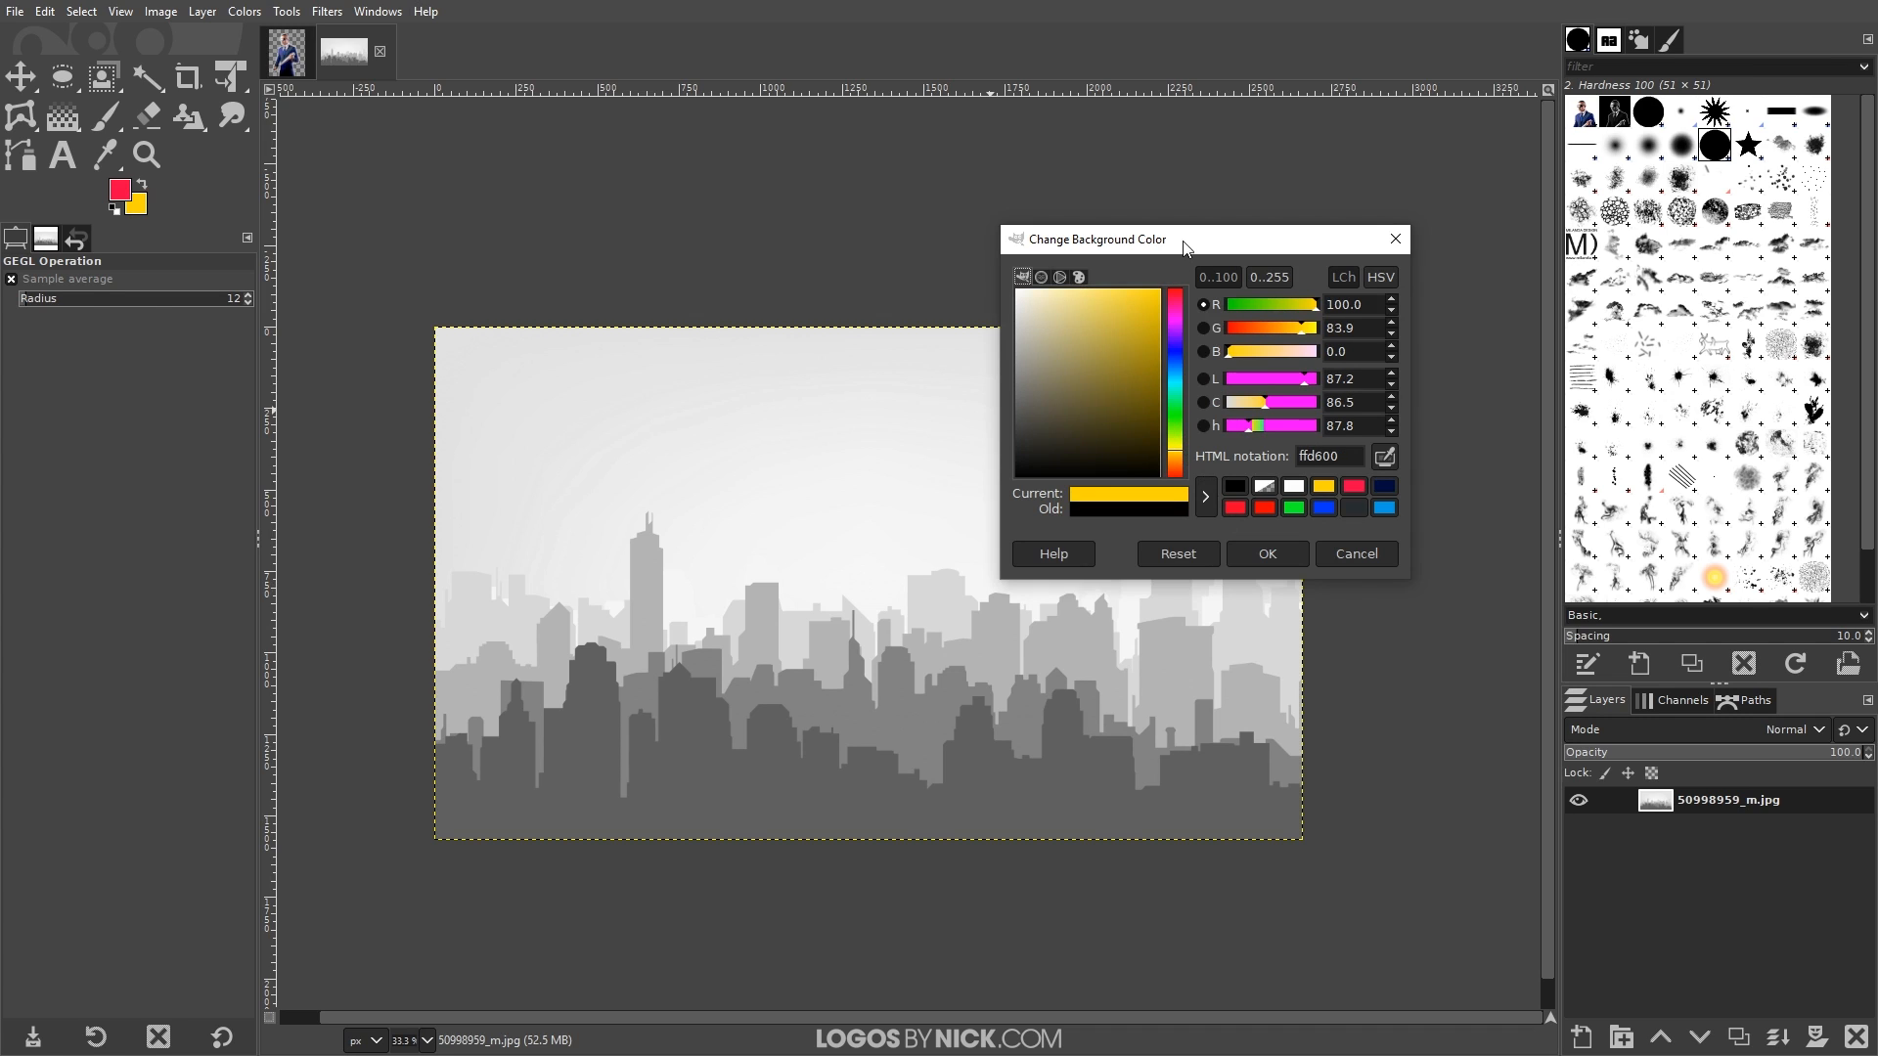
{"action": "left_click", "coordinate": [1283, 555]}
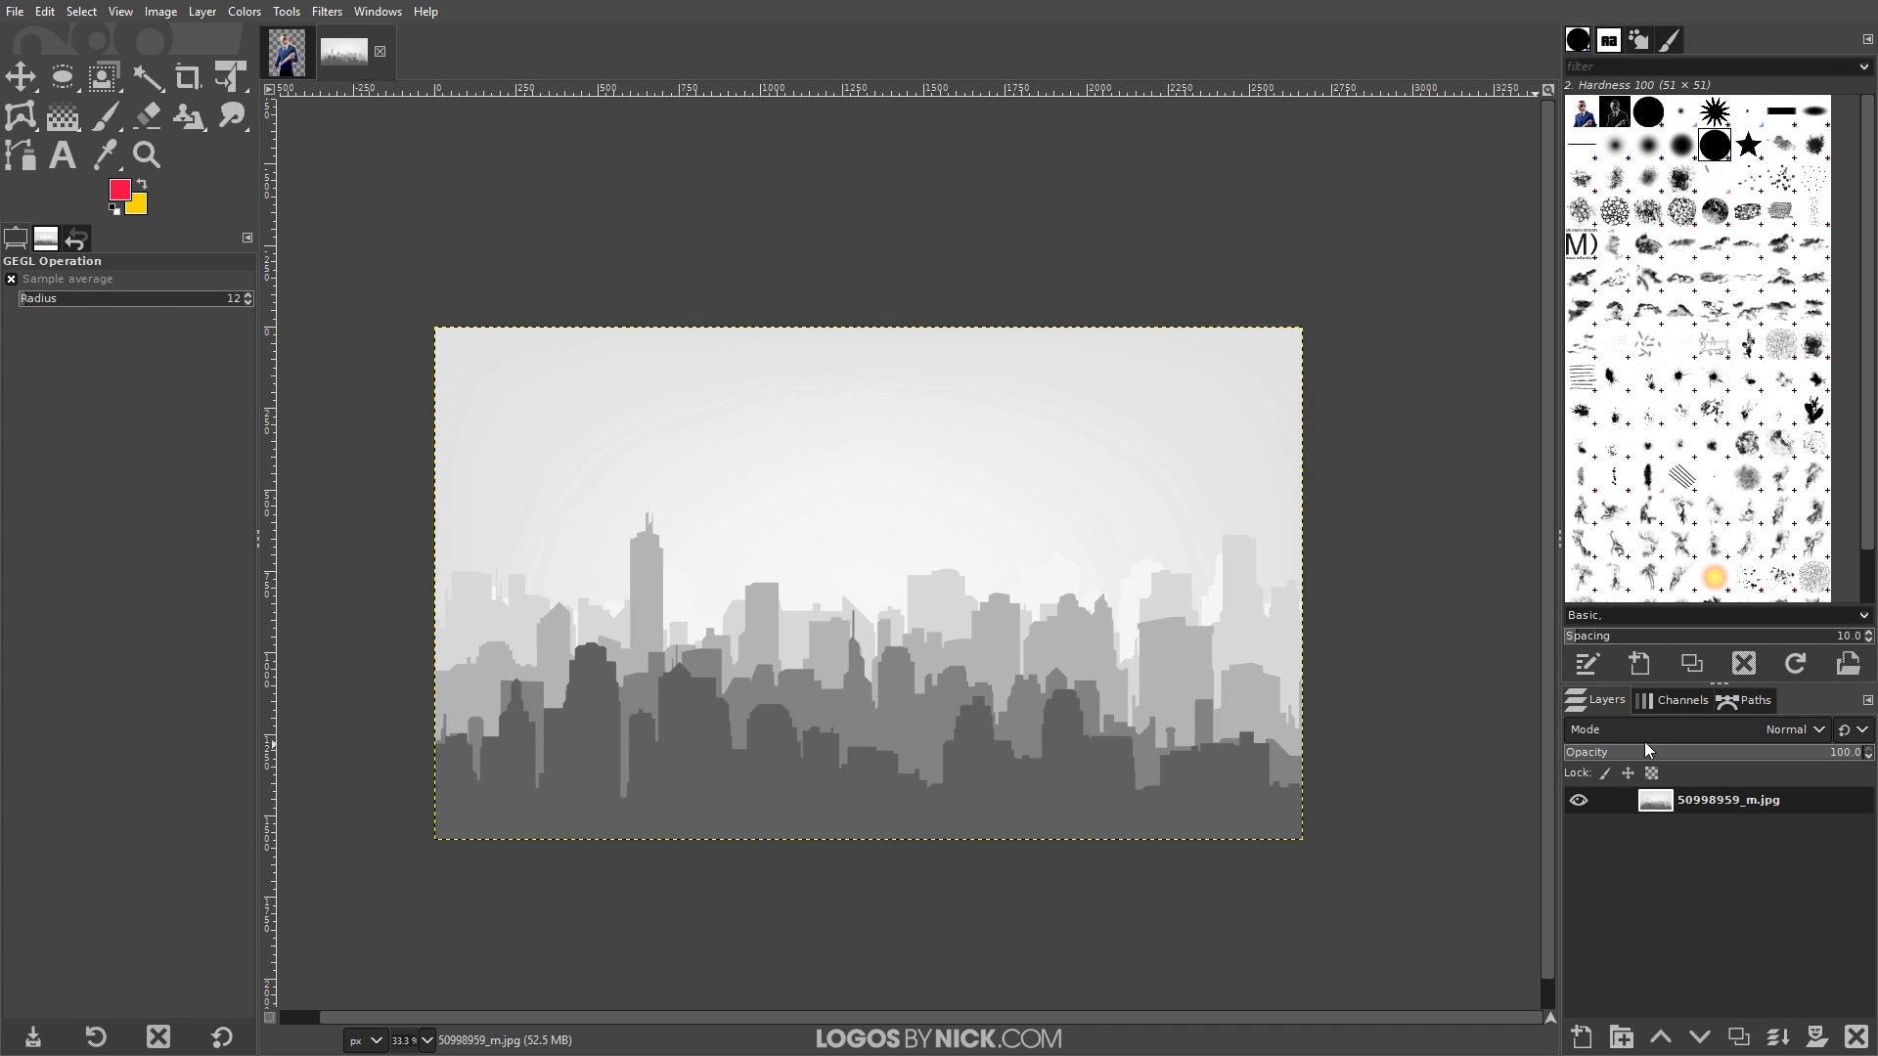
- Add a new transparent layer above the skyline and set its blend mode to Soft light
{"action": "left_click", "coordinate": [1586, 1043]}
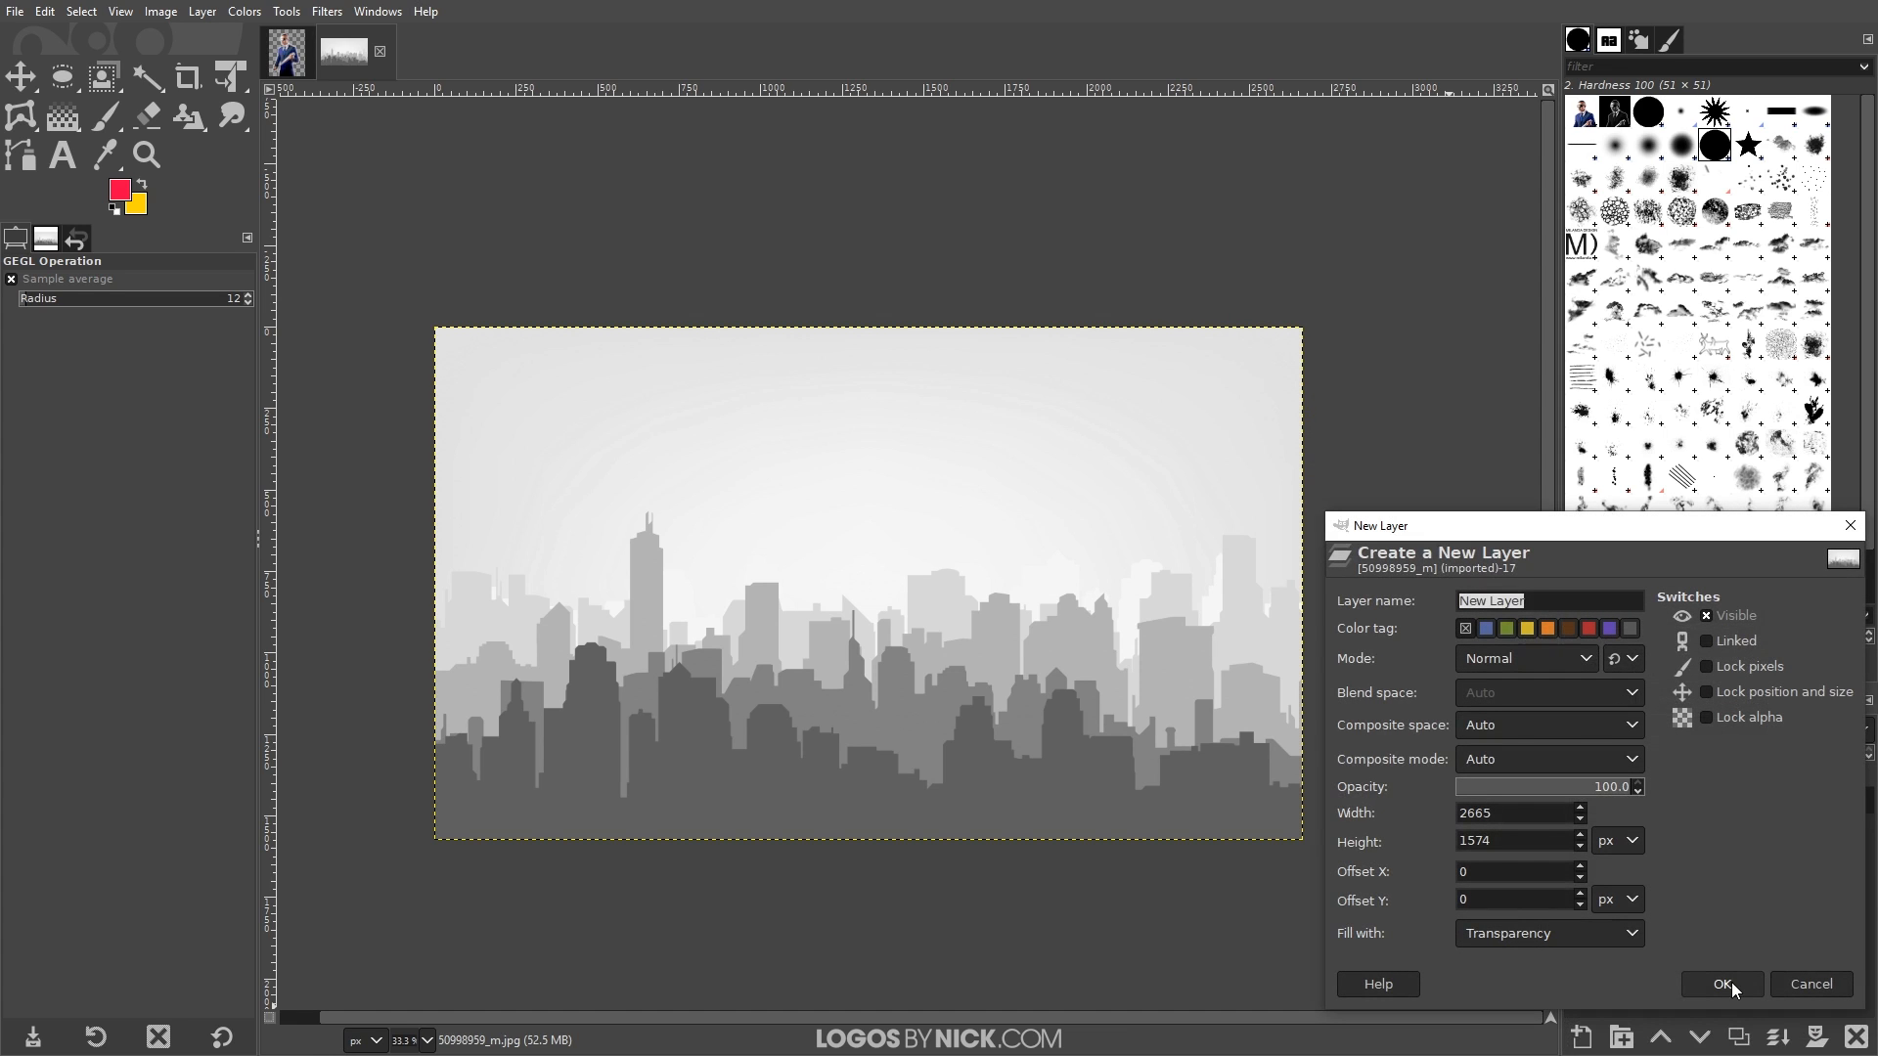
{"action": "left_click", "coordinate": [1726, 984]}
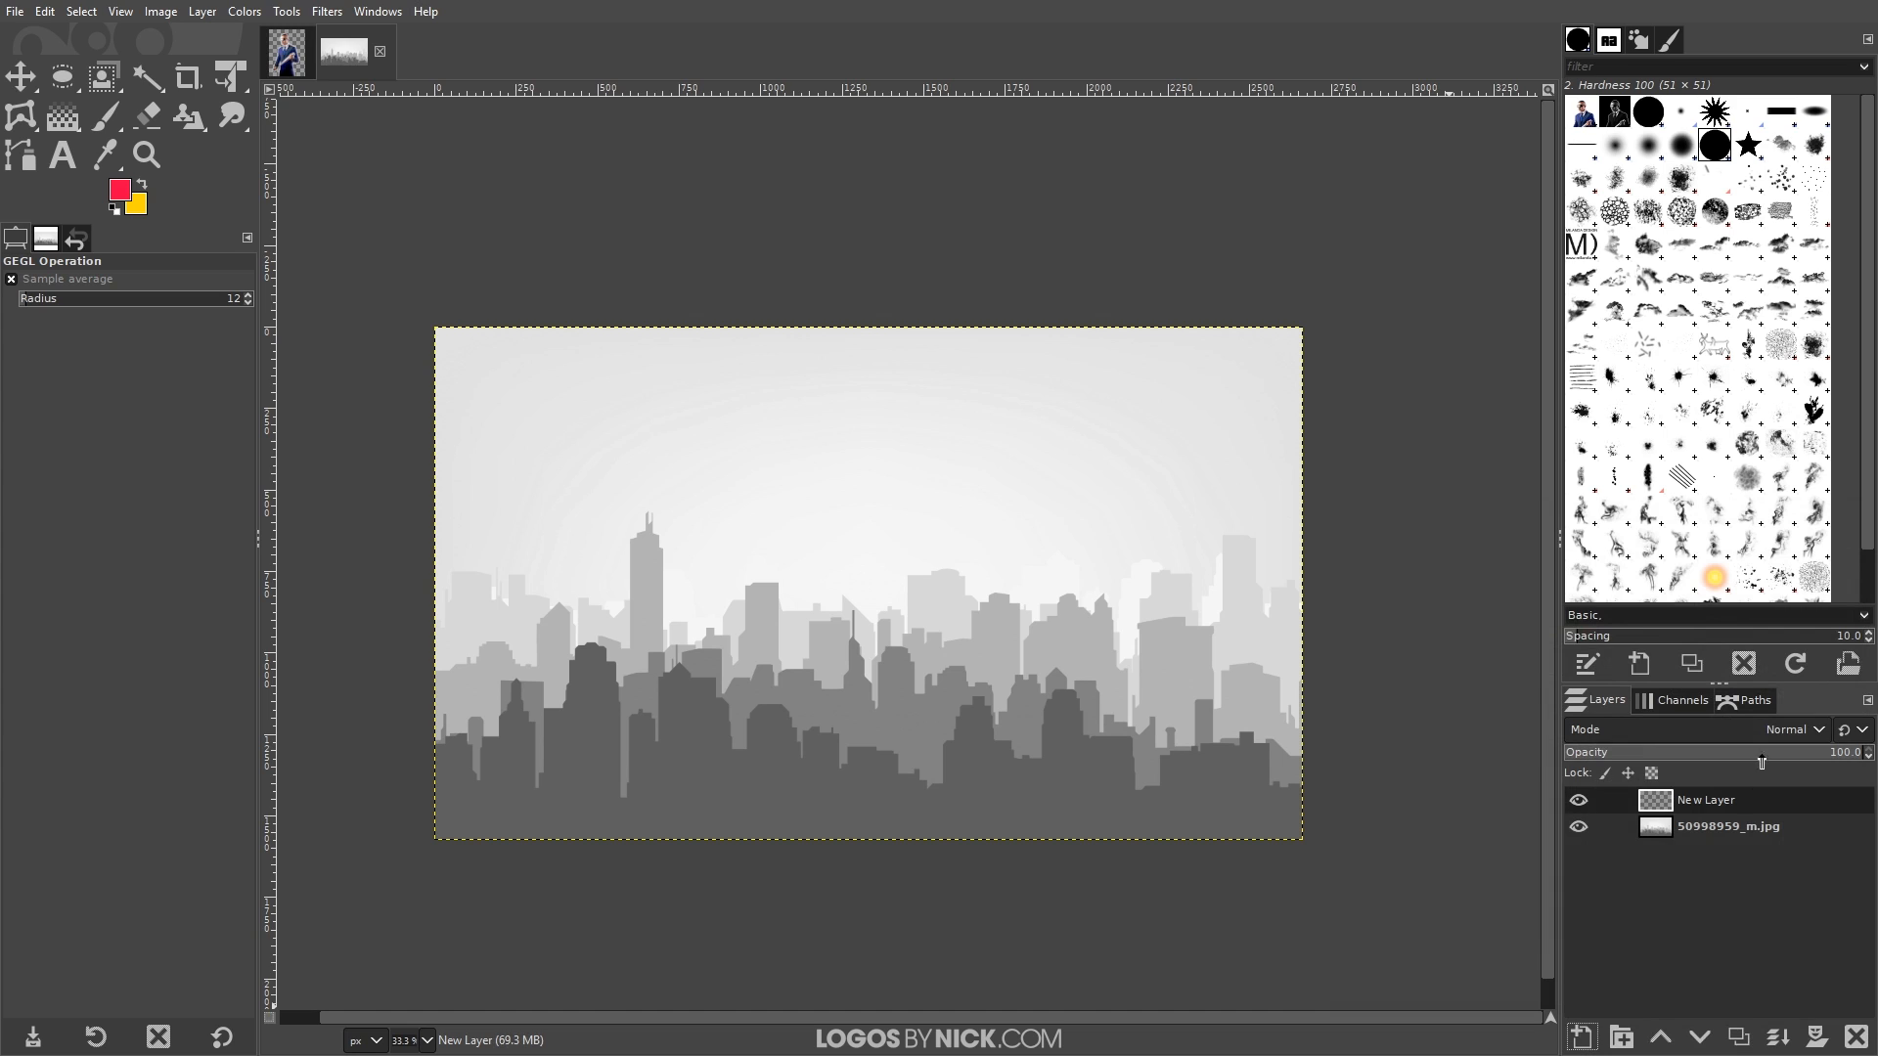
{"action": "left_click", "coordinate": [1788, 729]}
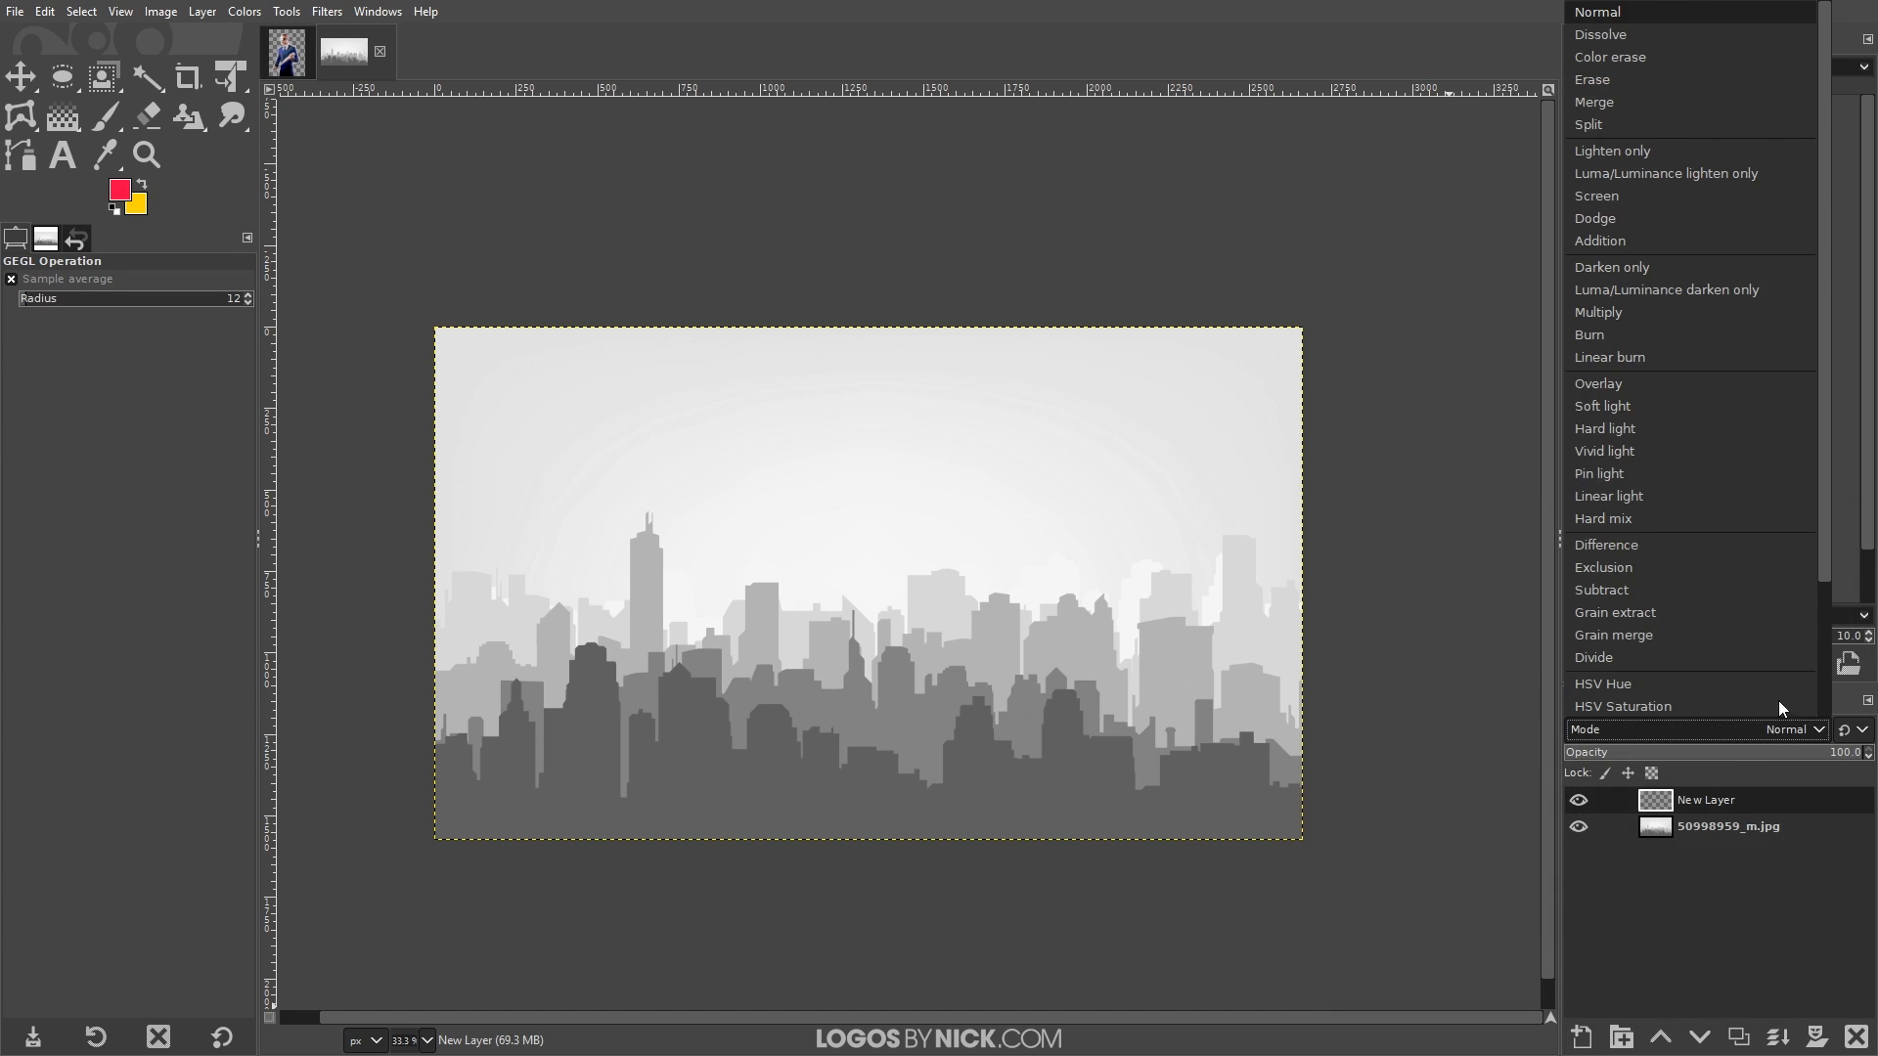
{"action": "left_click", "coordinate": [1626, 409]}
- Fill the new layer with a linear FG to BG (HSV counter-clockwise) gradient running upward from the skyline's bottom edge into the sky
{"action": "left_click", "coordinate": [75, 122]}
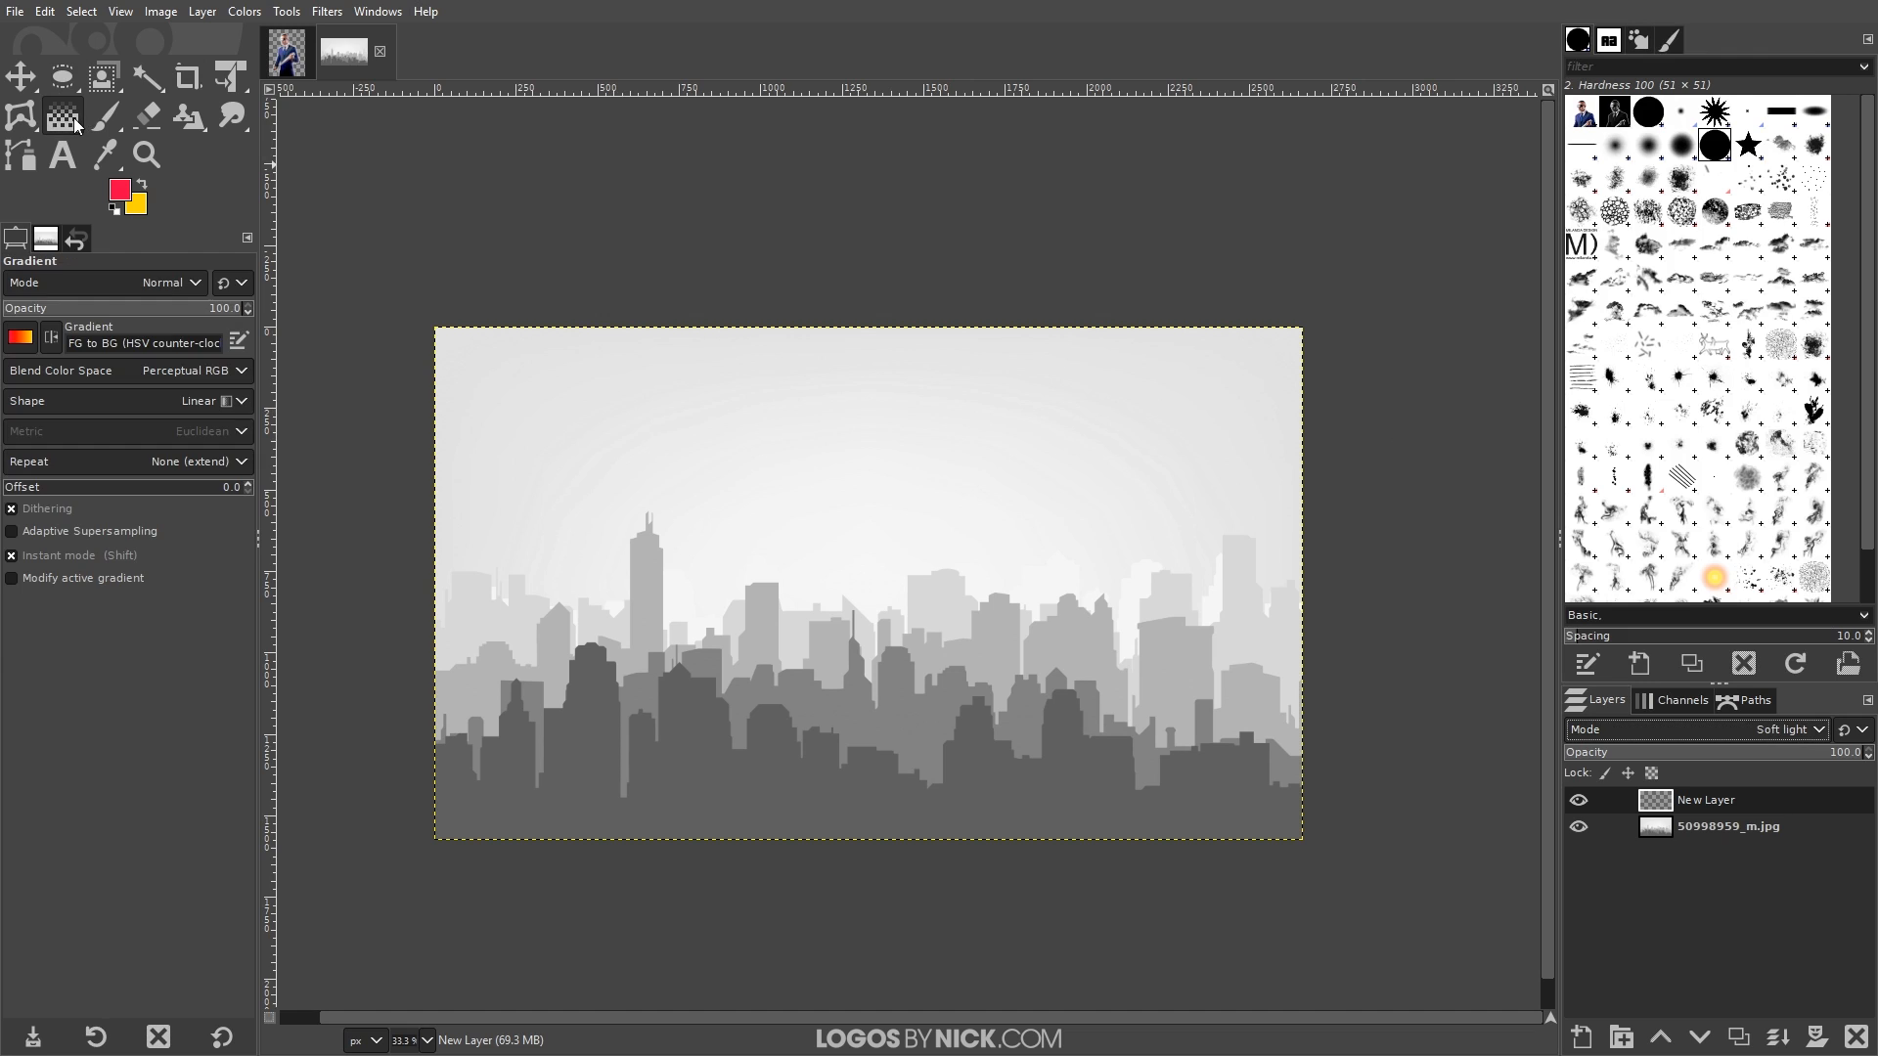
{"action": "left_click", "coordinate": [23, 336]}
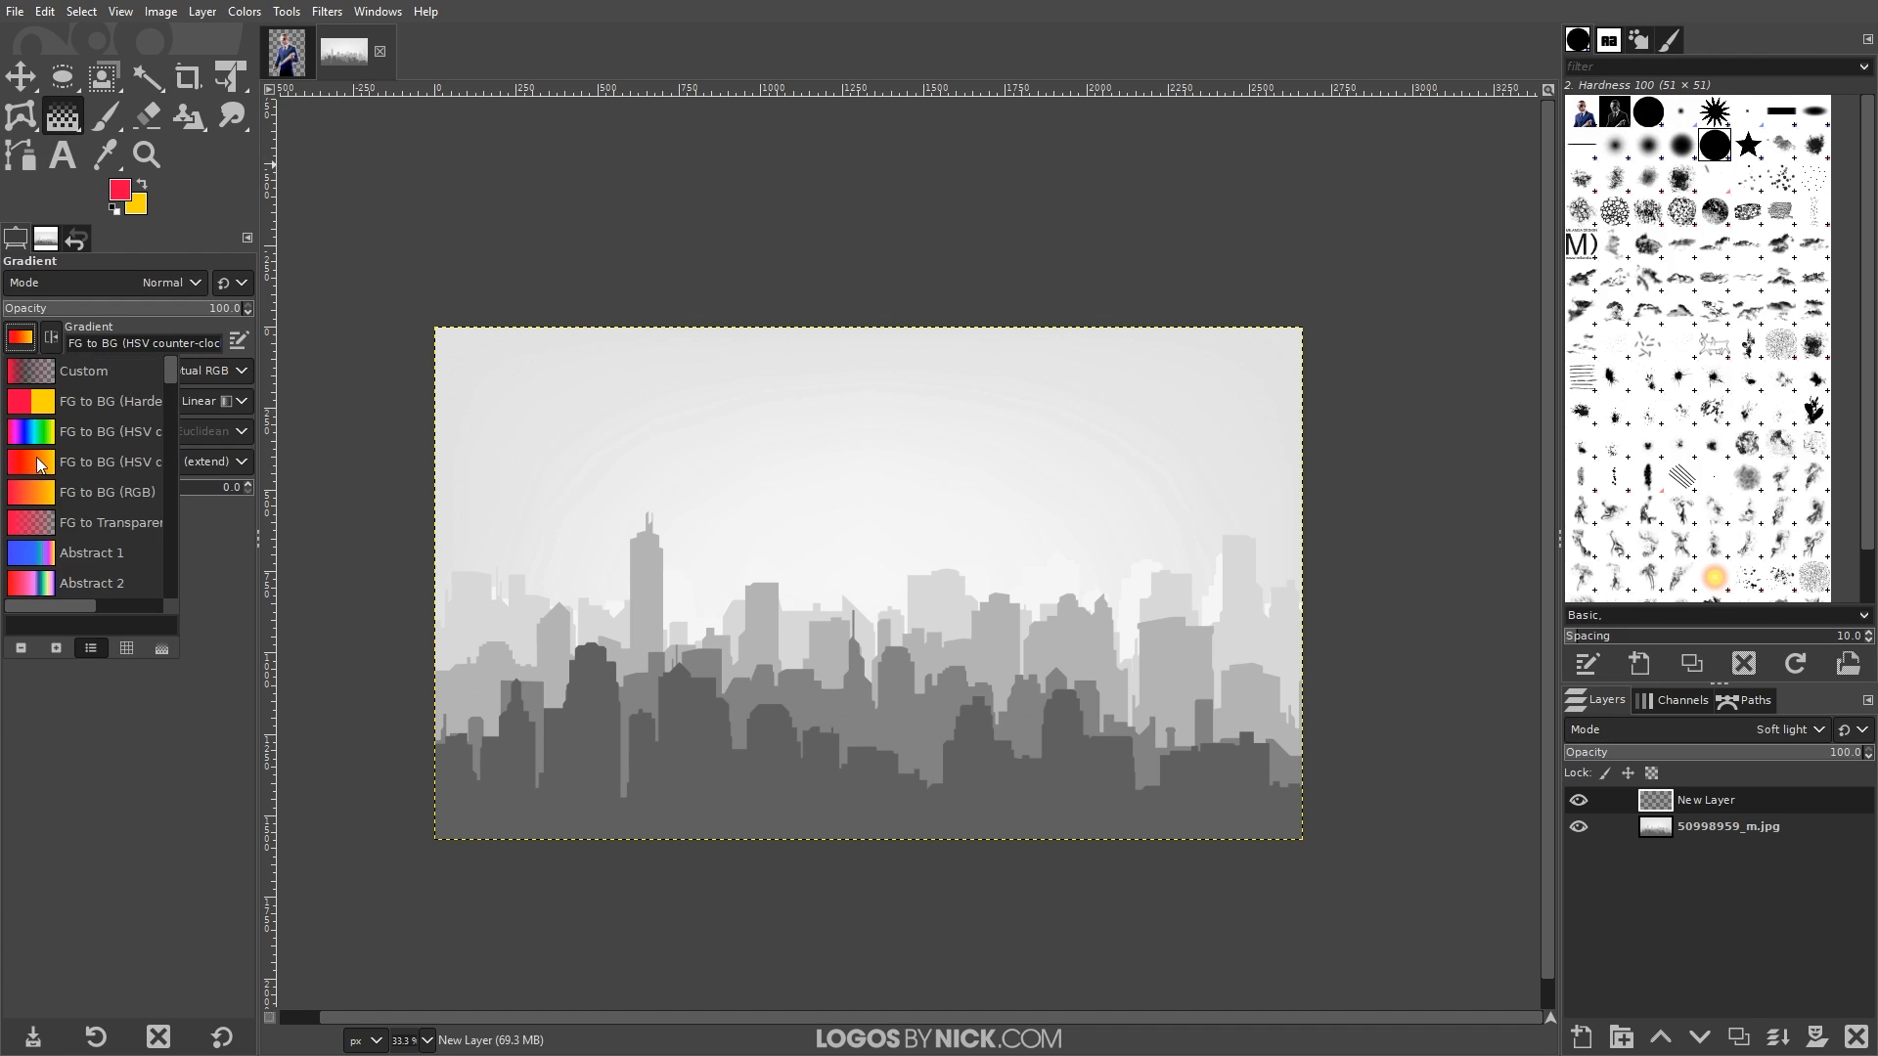
{"action": "left_click", "coordinate": [190, 322]}
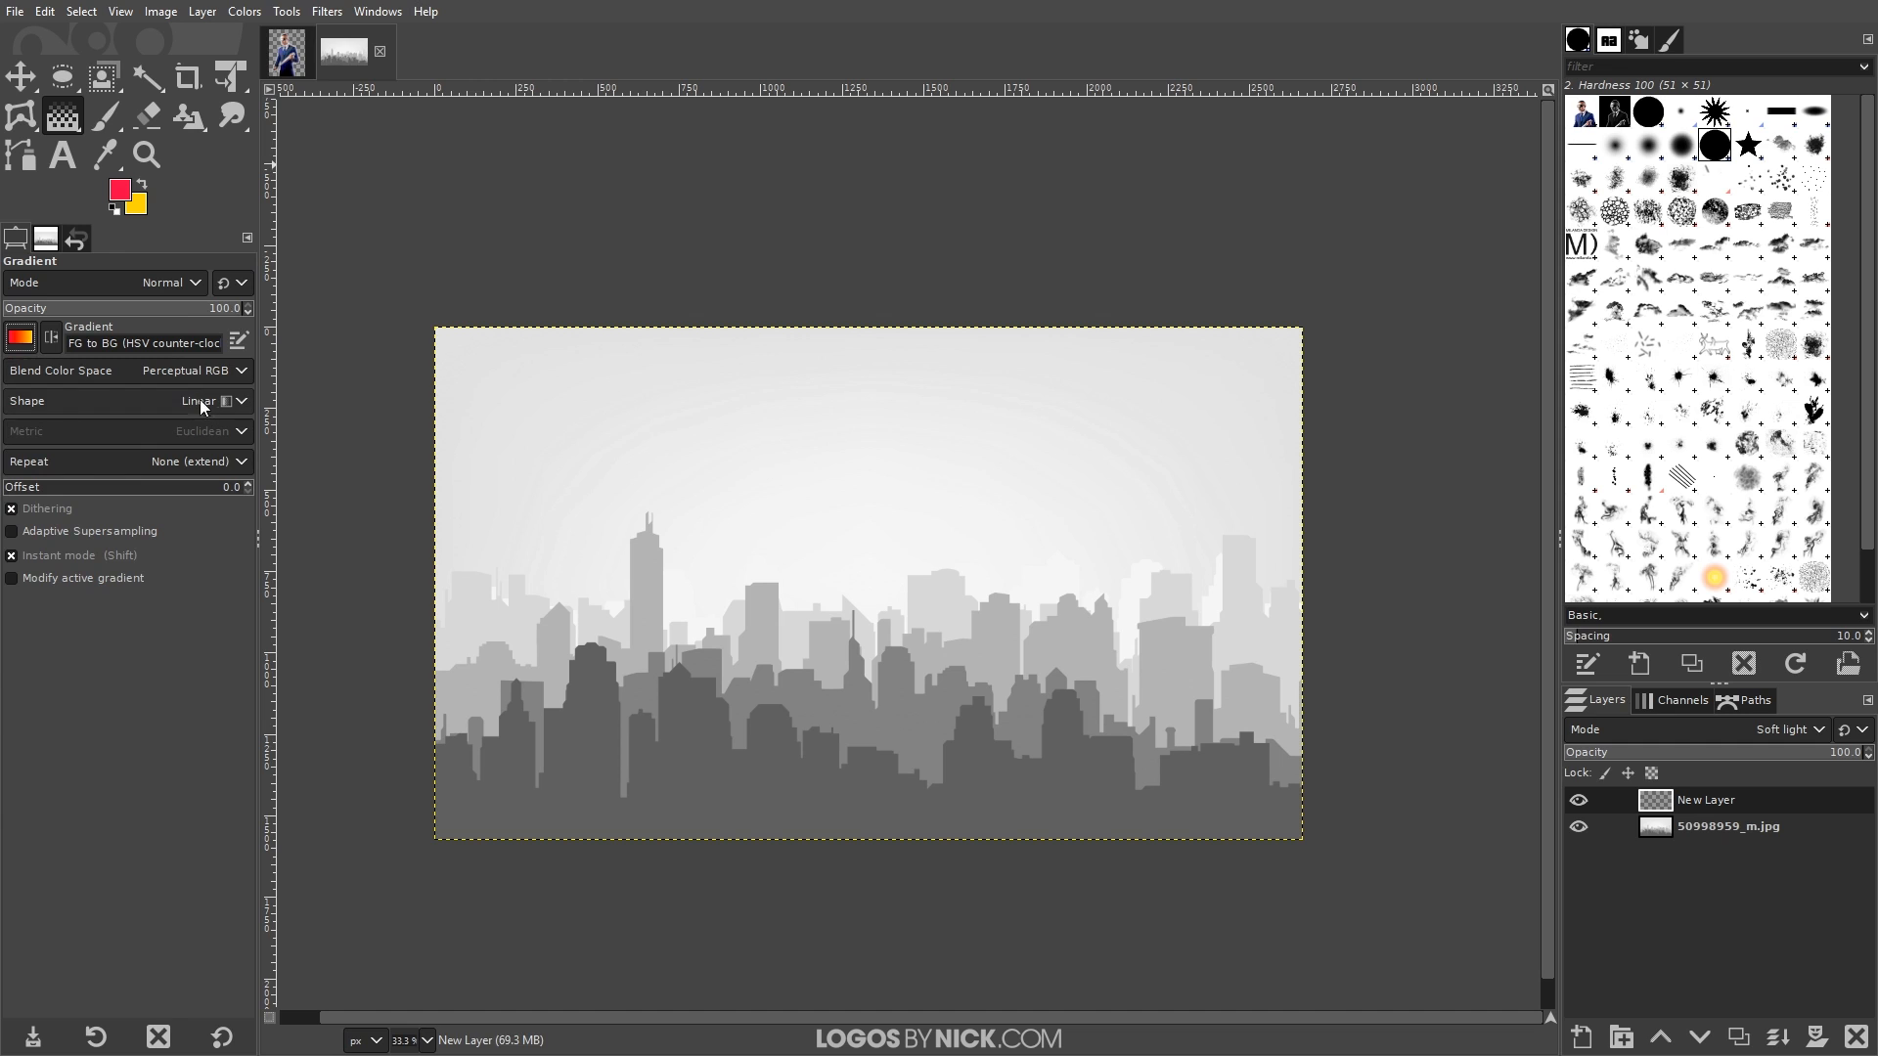
{"action": "left_click_drag", "start_coordinate": [889, 848], "coordinate": [889, 478]}
{"action": "key", "text": "Return"}
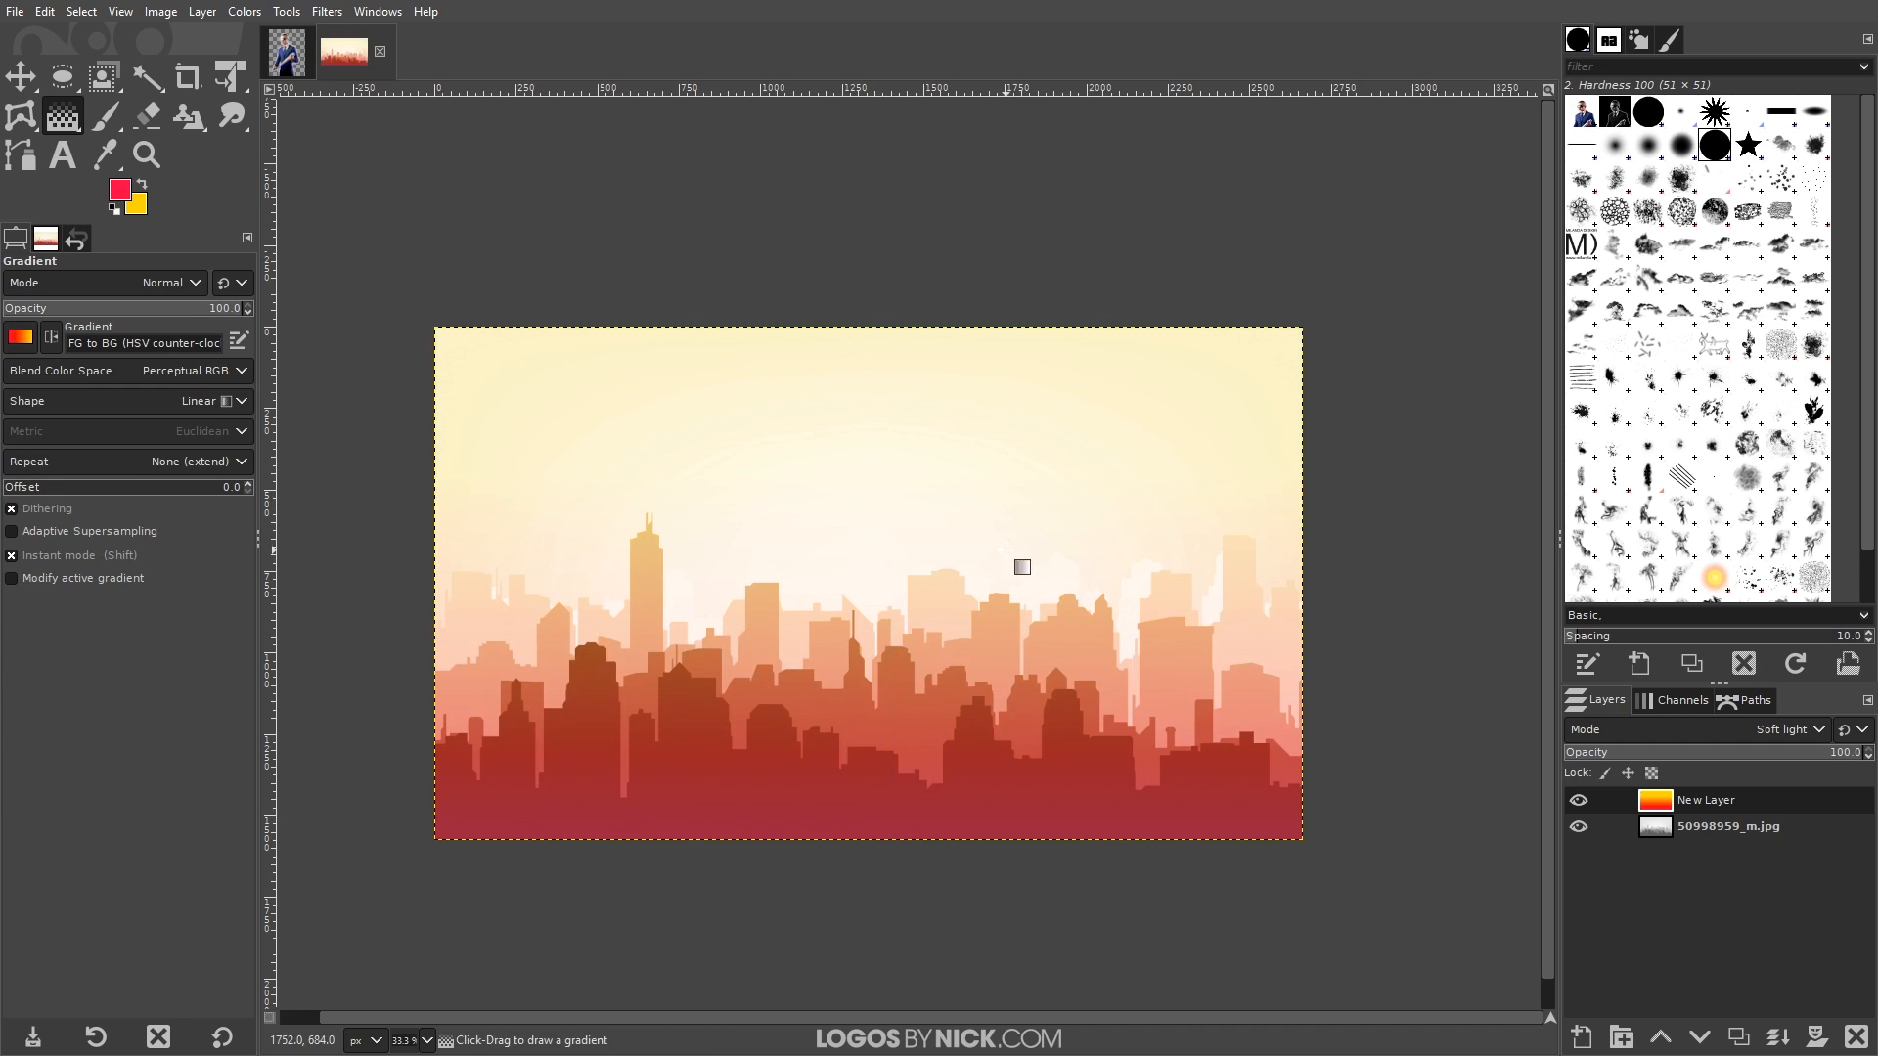
- Copy the visible content of the cartoon portrait image
{"action": "left_click", "coordinate": [20, 77]}
{"action": "left_click", "coordinate": [288, 69]}
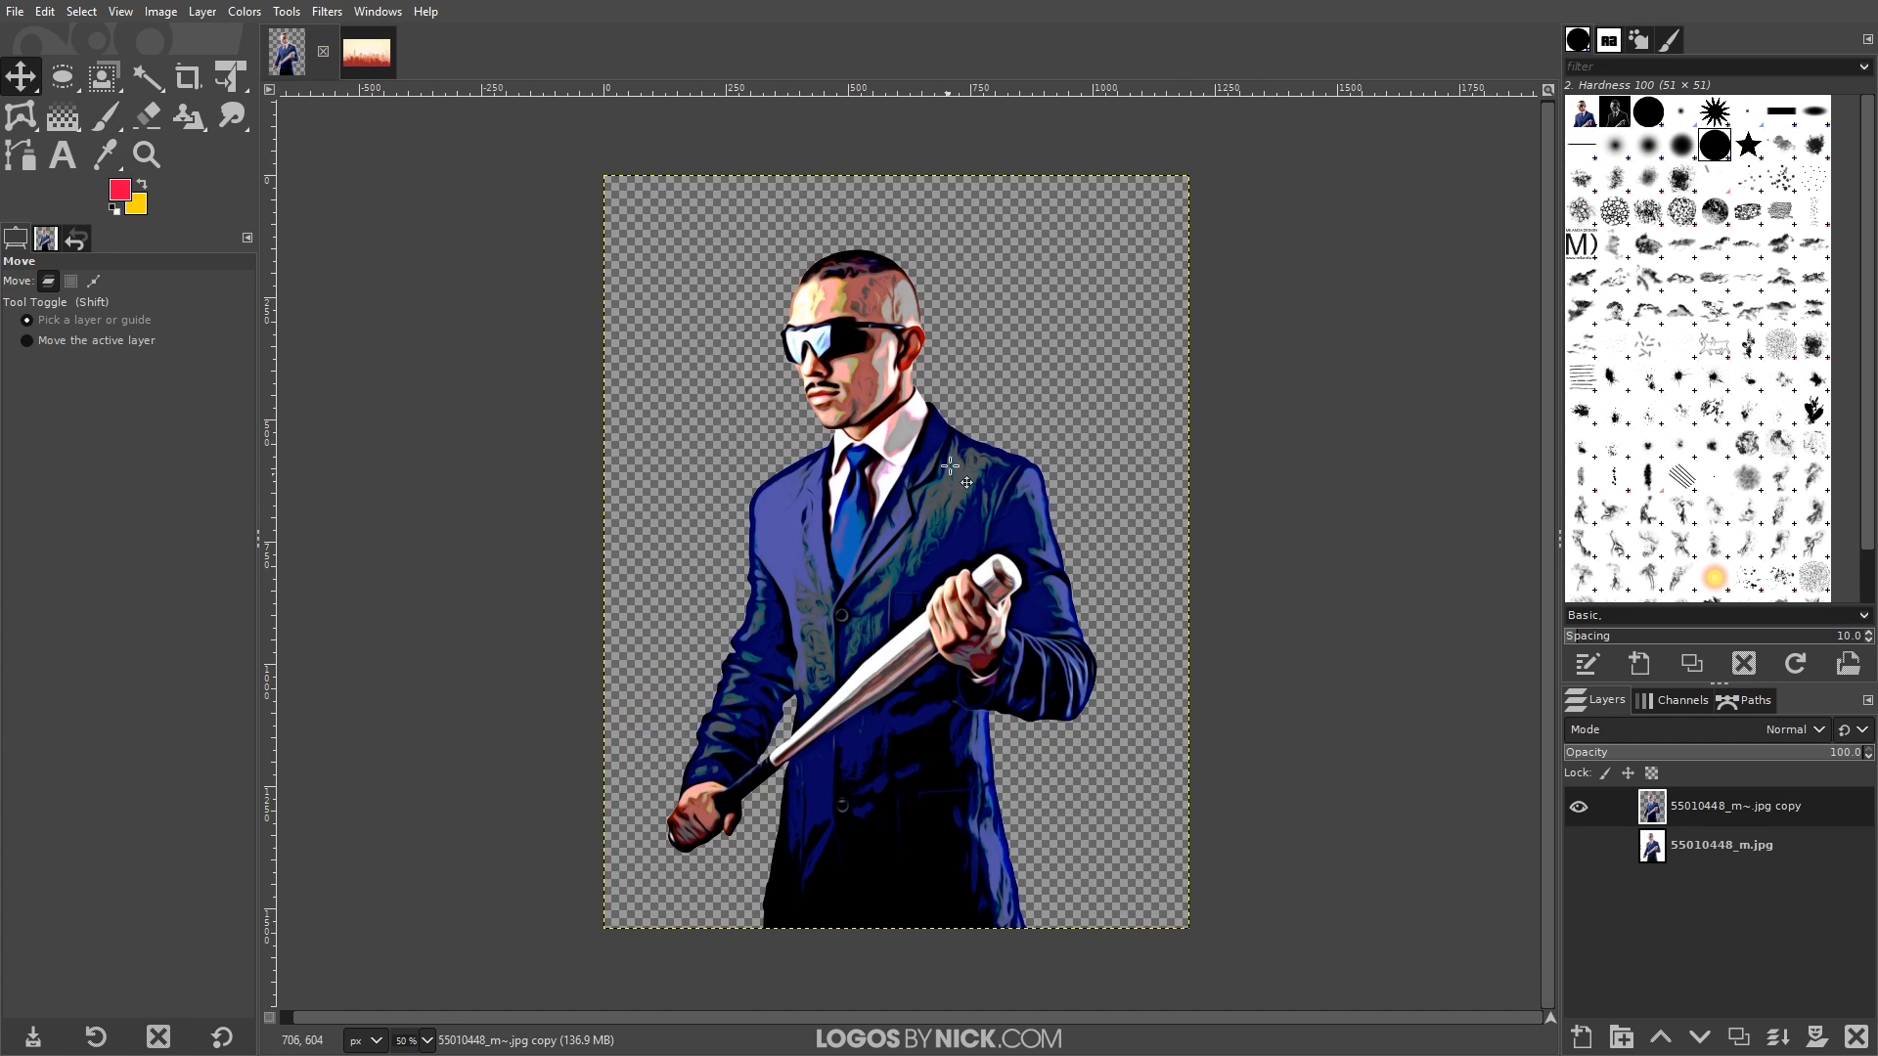
{"action": "left_click", "coordinate": [44, 10]}
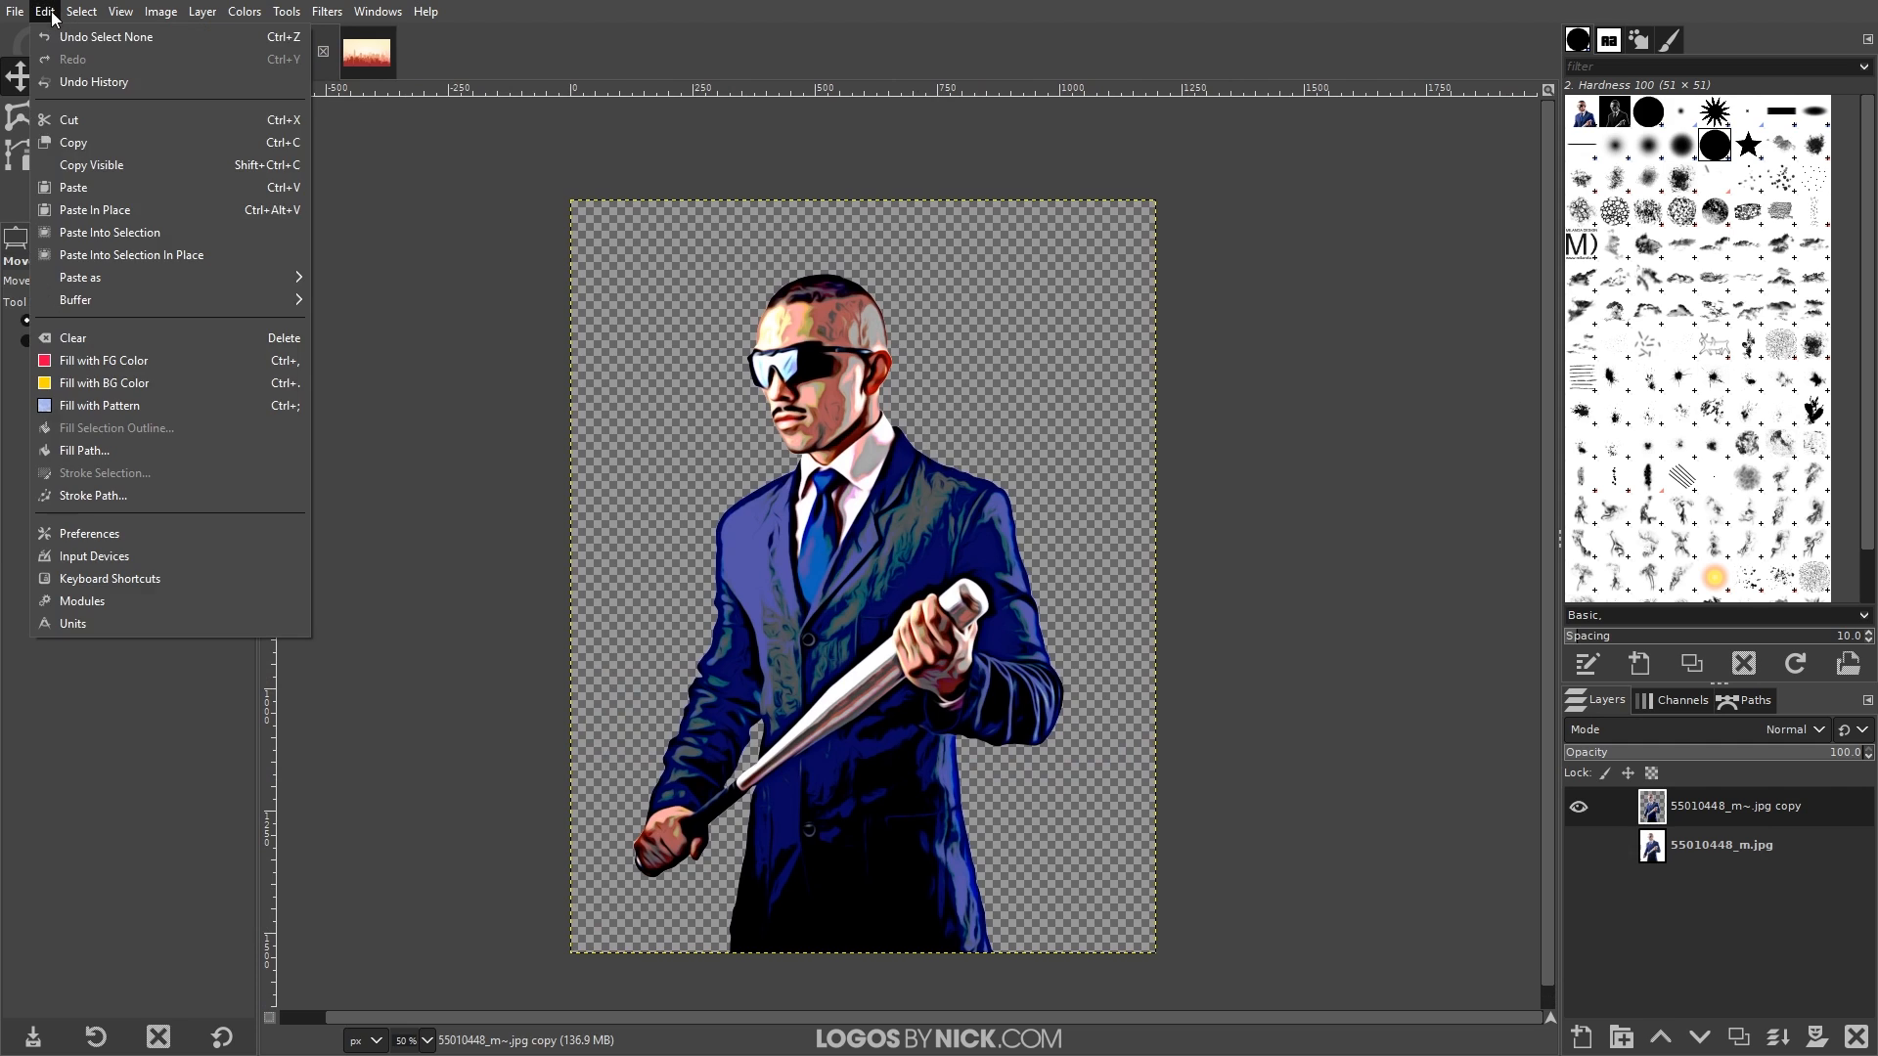
{"action": "left_click", "coordinate": [91, 164]}
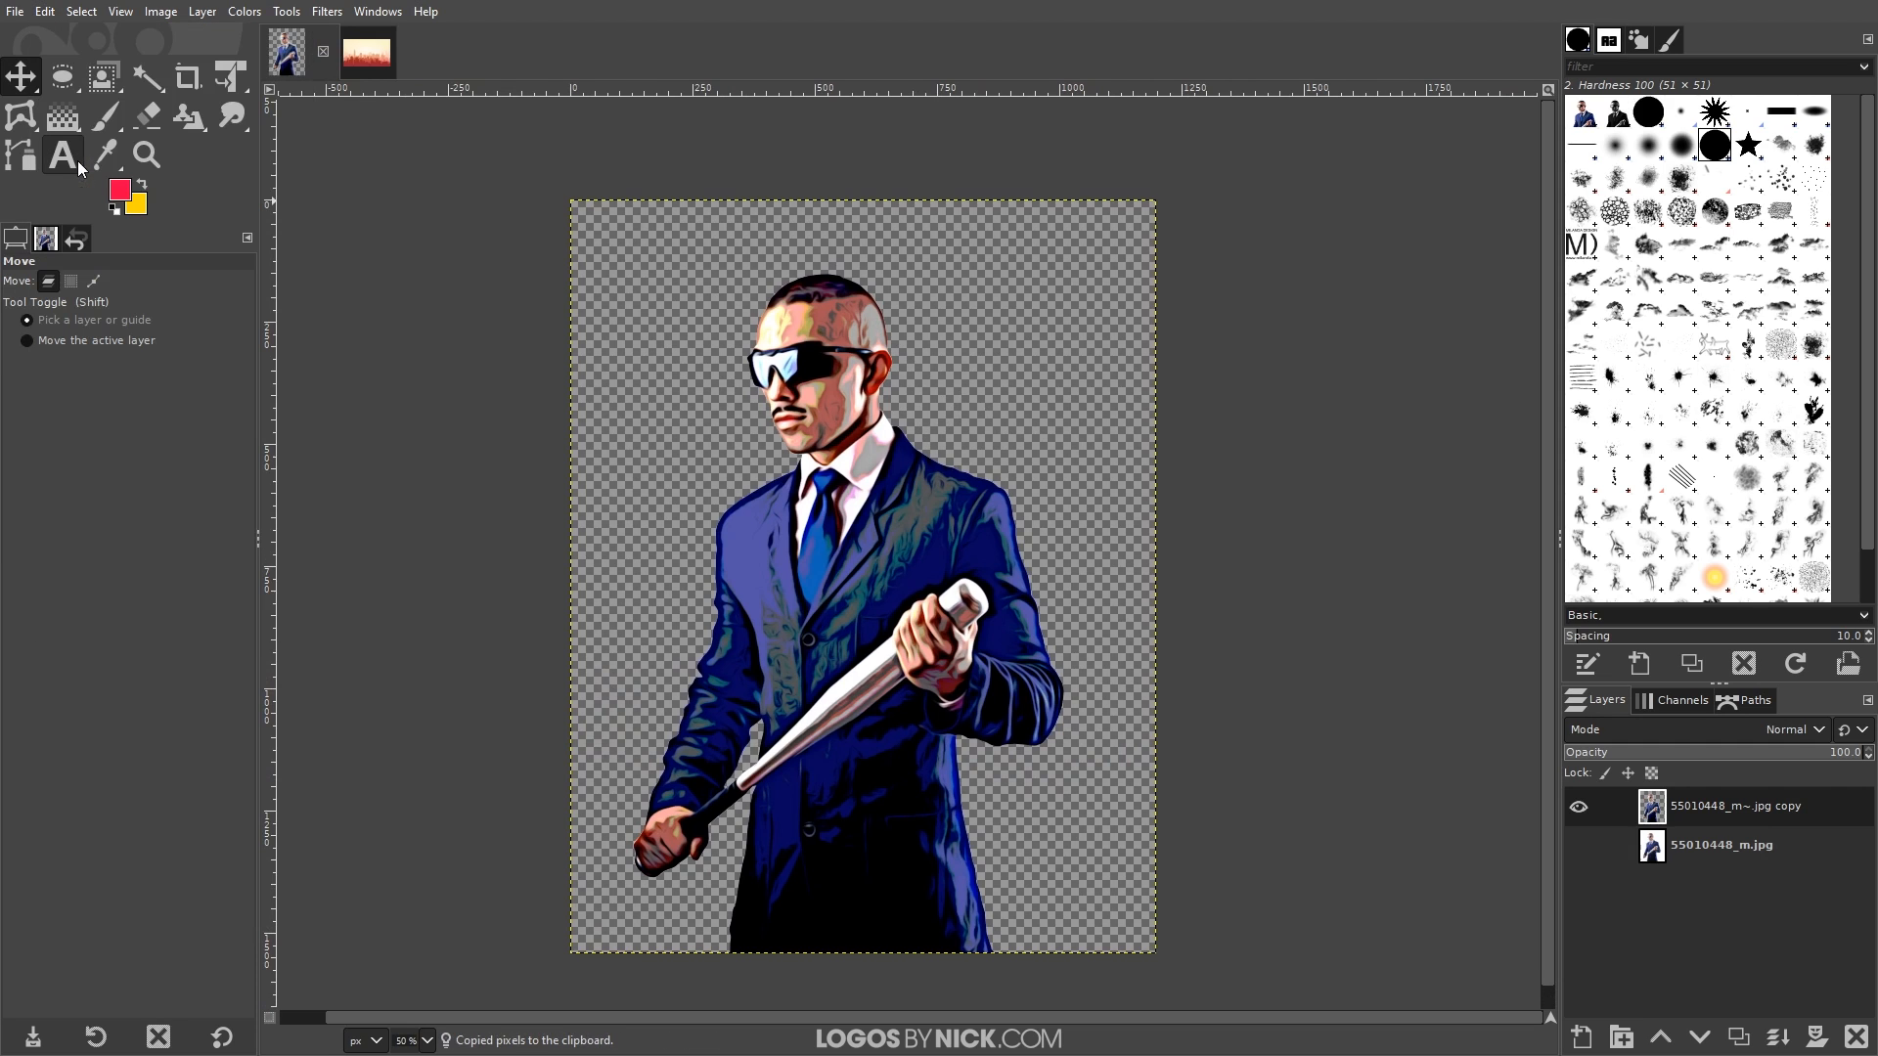
- Paste the portrait into the skyline image as a new layer and move it to the right side of the skyline
{"action": "left_click", "coordinate": [349, 55]}
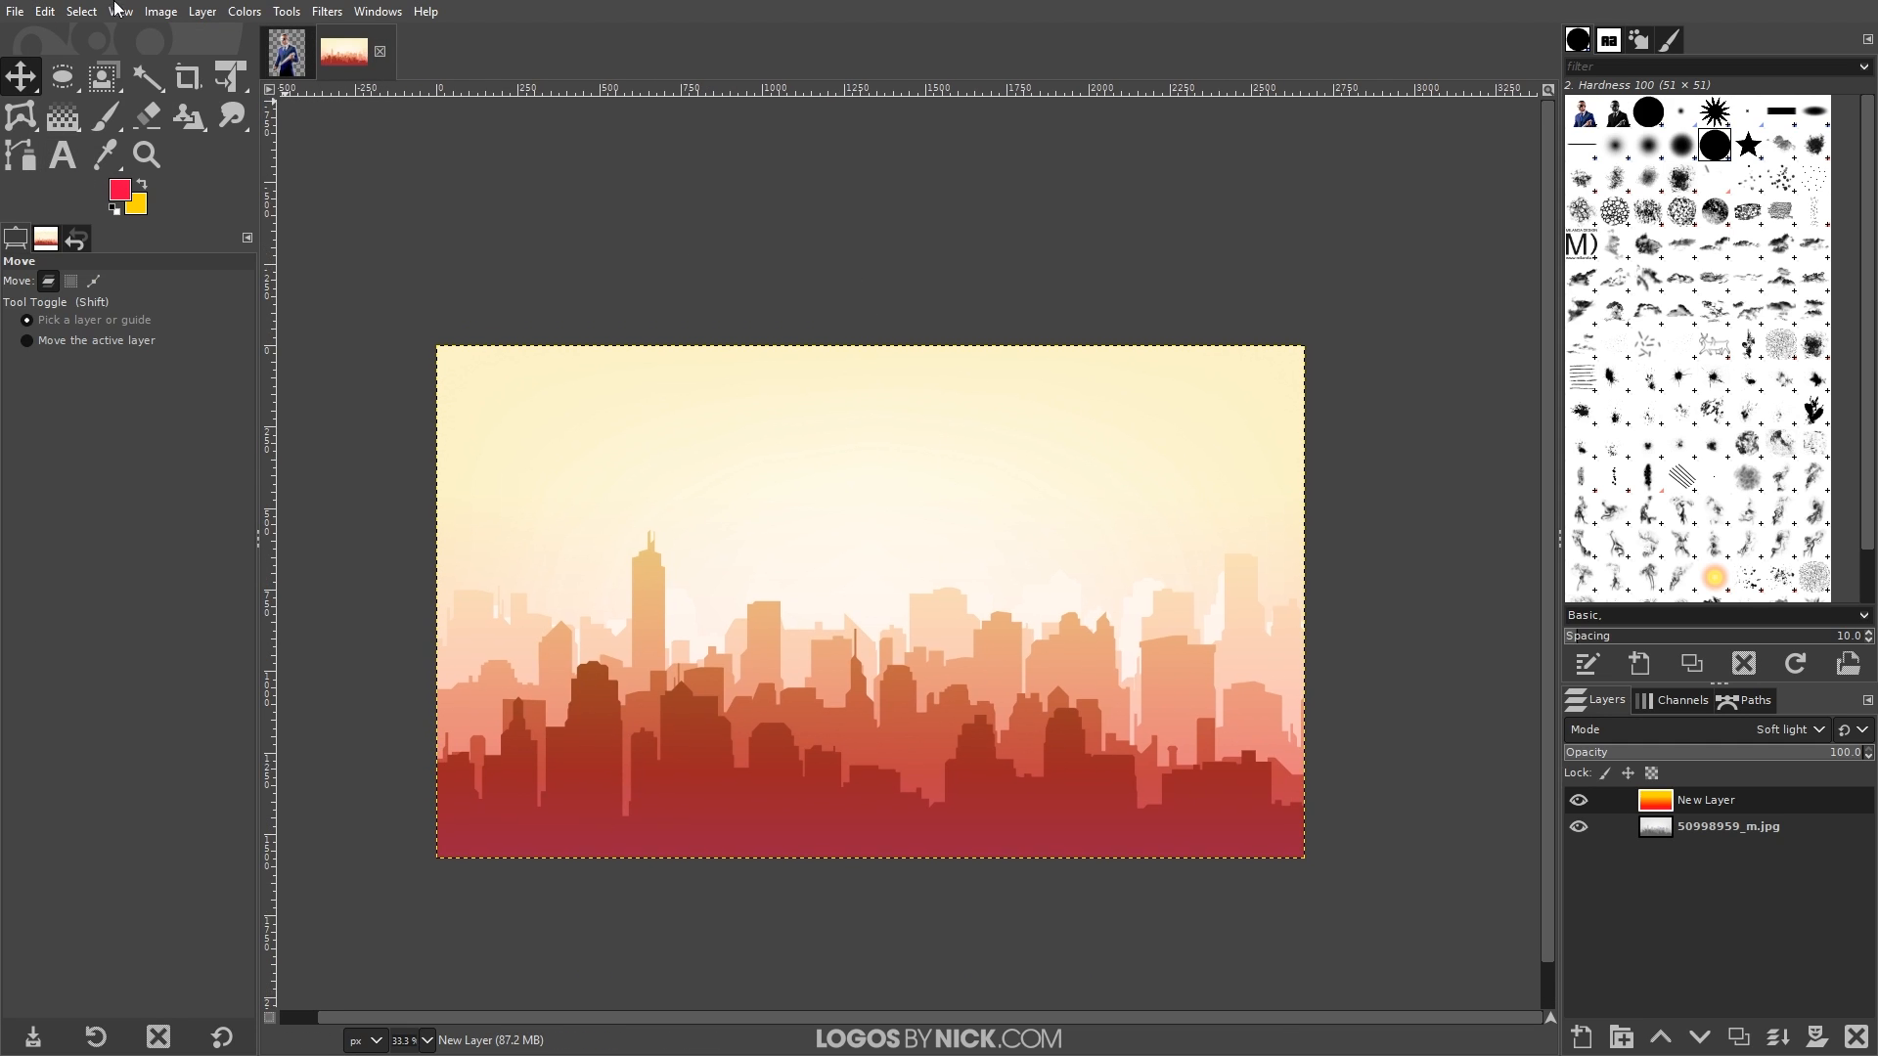
{"action": "left_click", "coordinate": [44, 11]}
{"action": "mouse_move", "coordinate": [234, 280]}
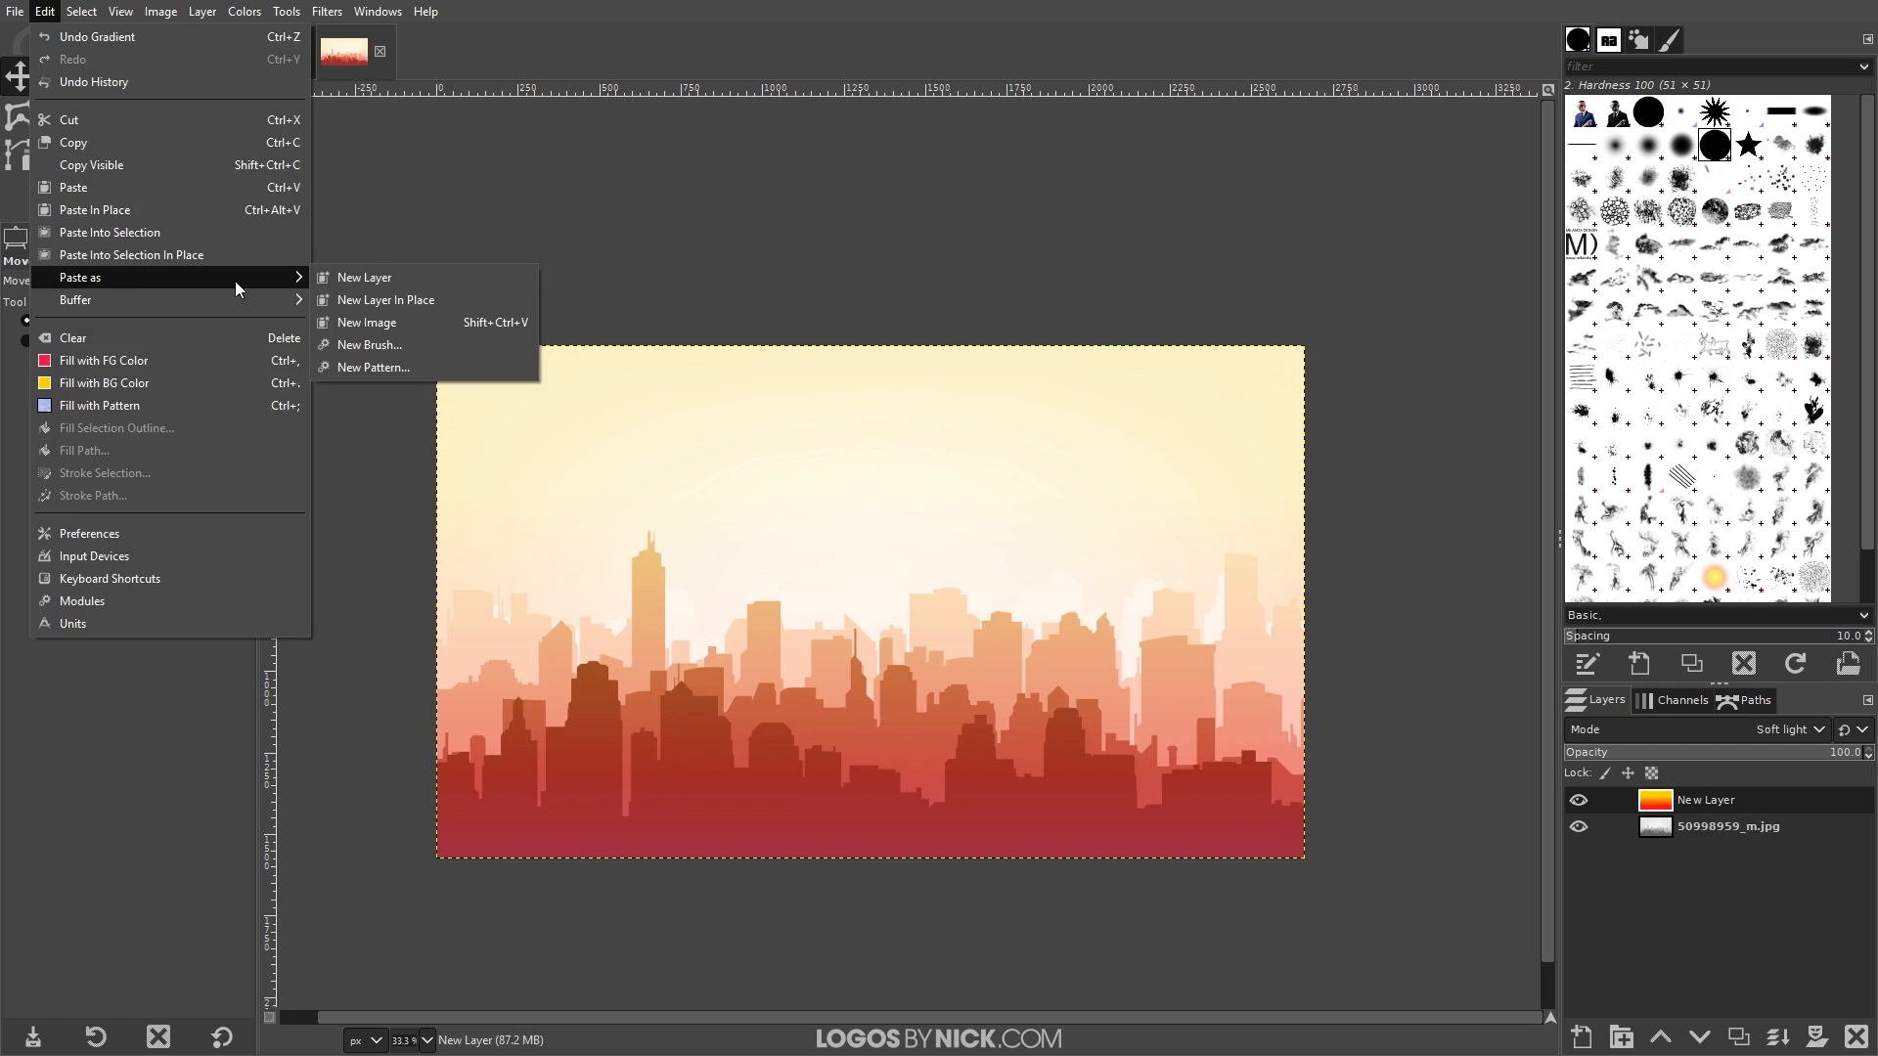
{"action": "left_click", "coordinate": [356, 284]}
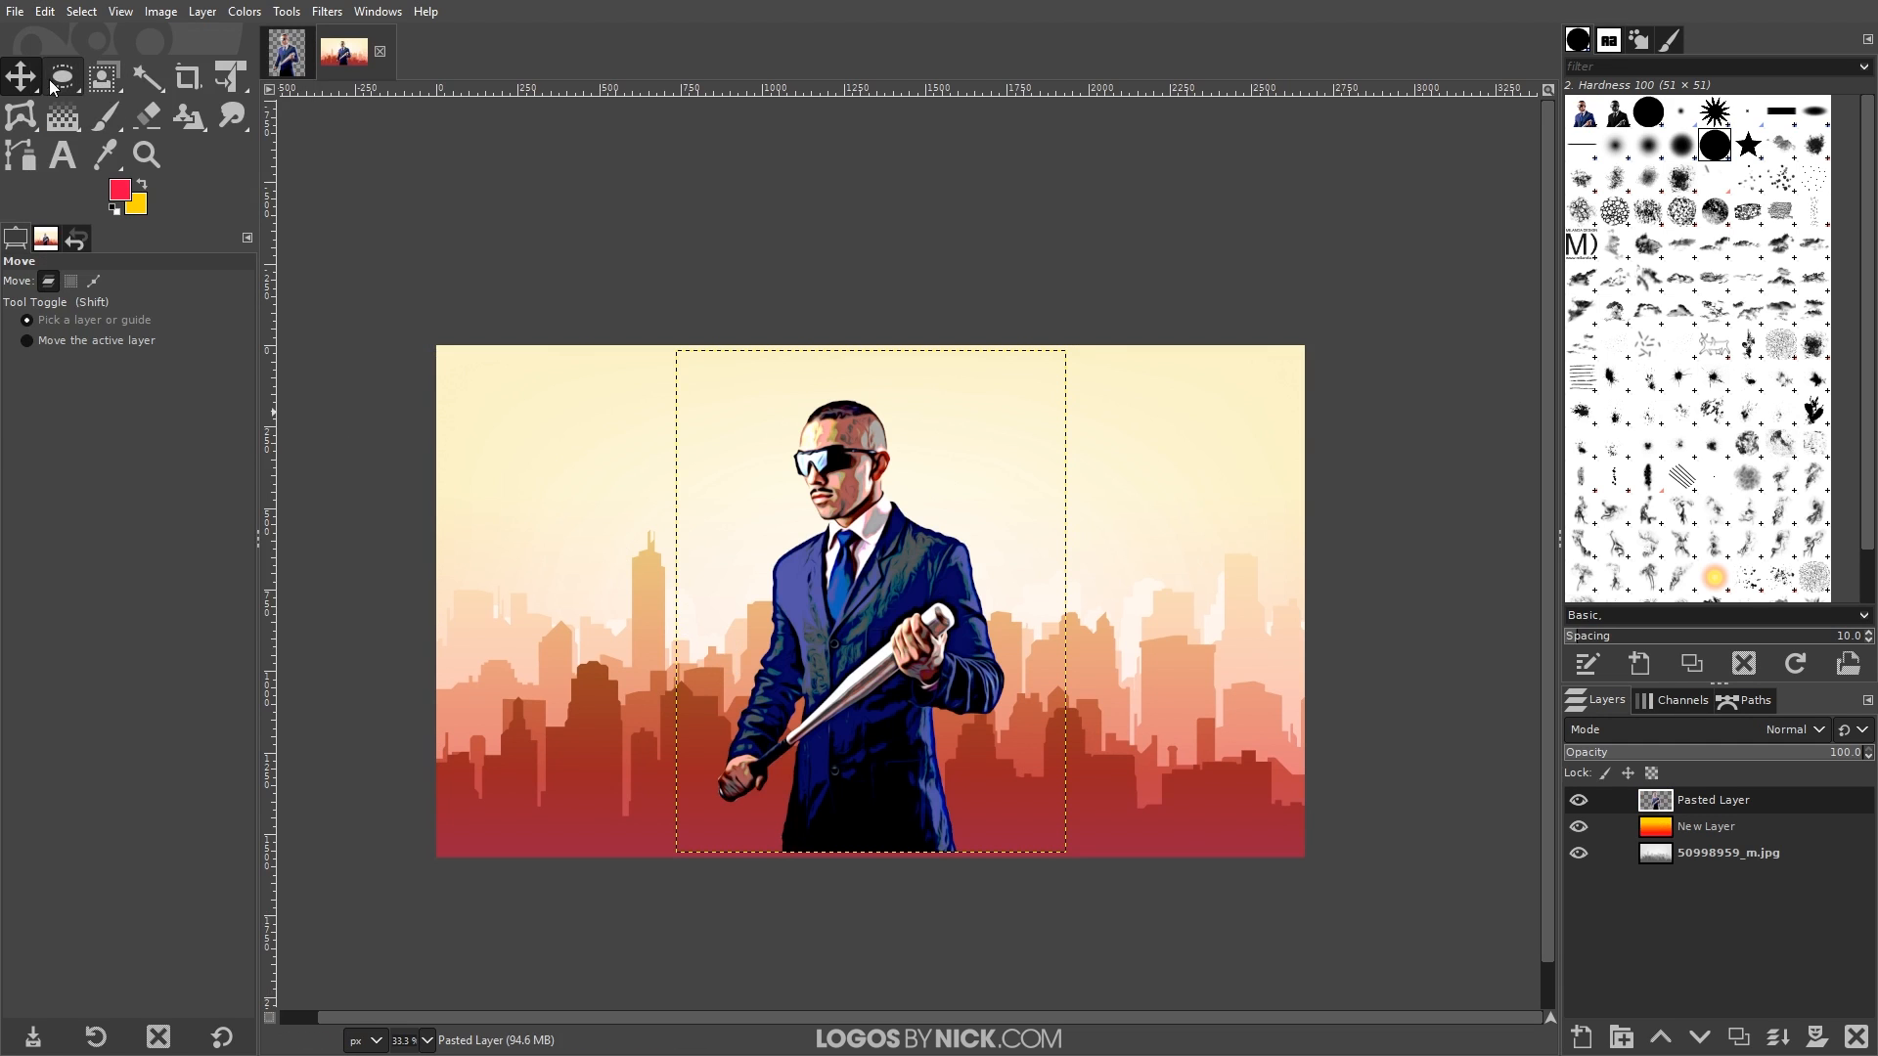
{"action": "left_click_drag", "start_coordinate": [865, 645], "coordinate": [1126, 653]}
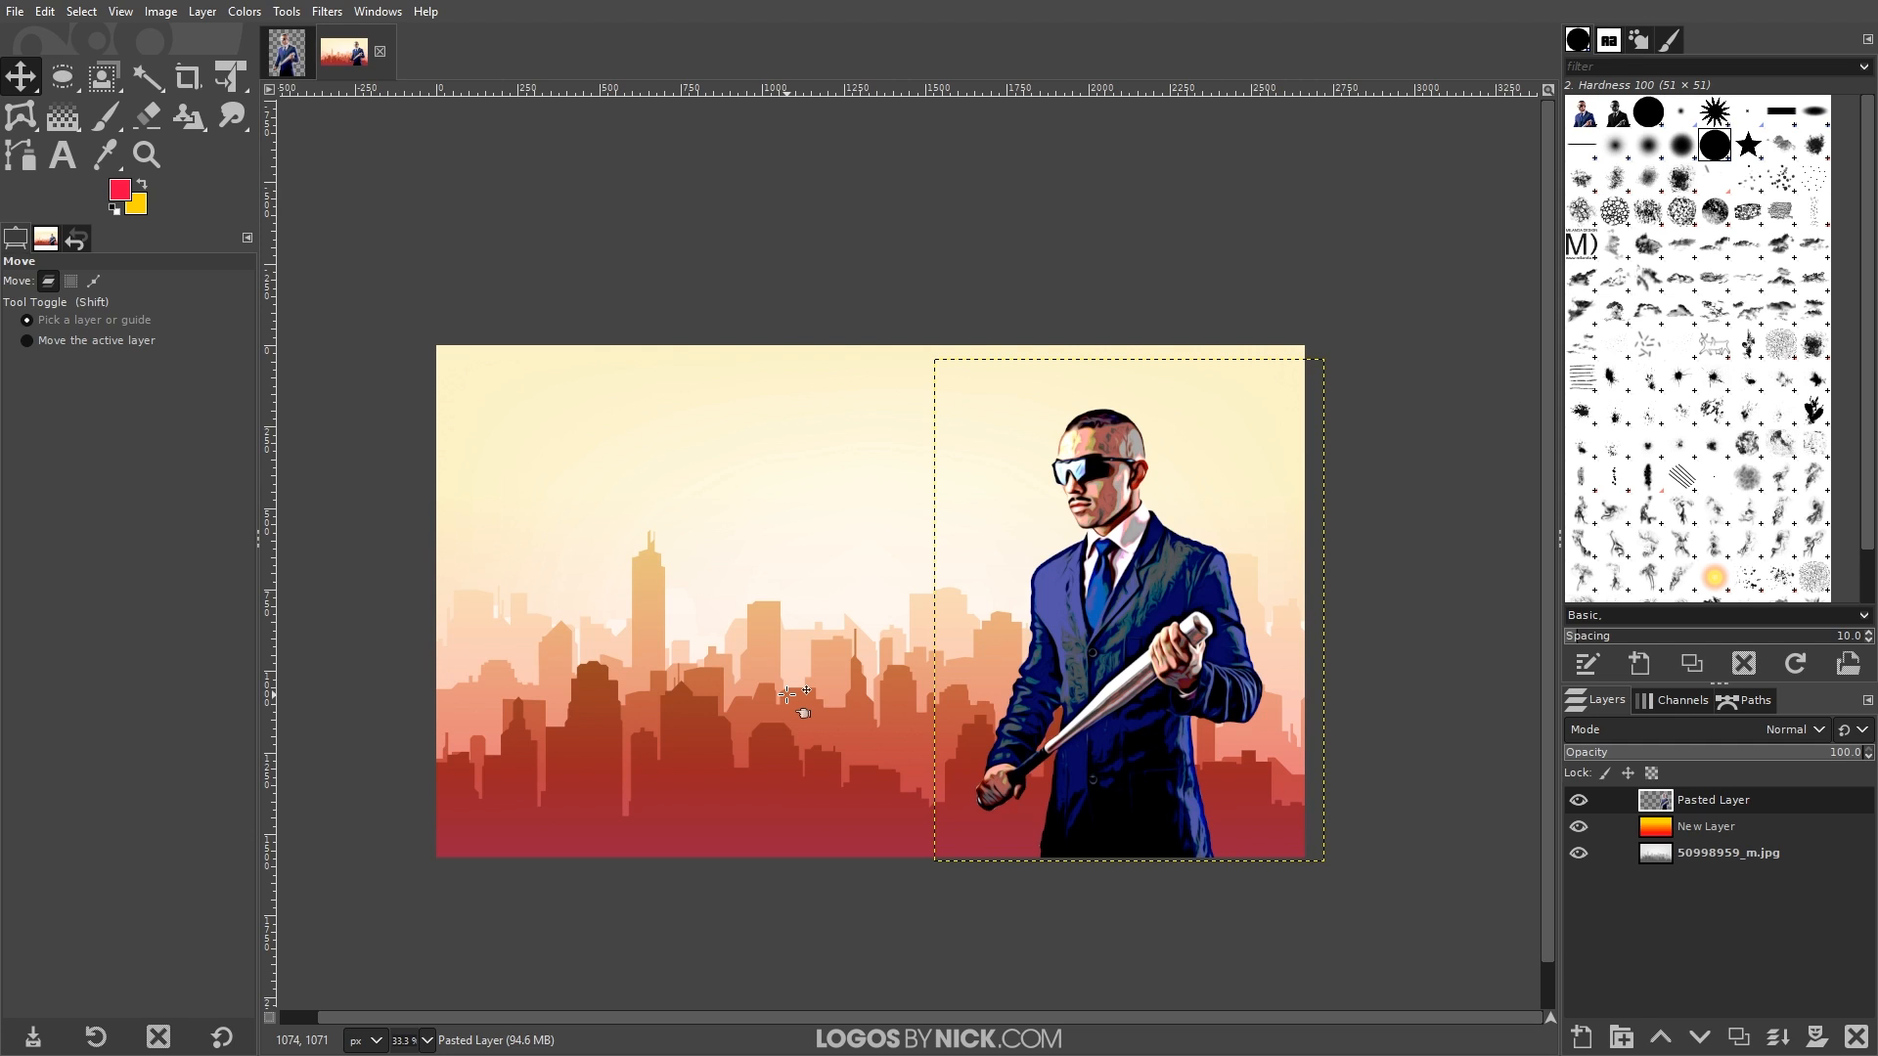
- Reset the colors to black and white and swap them to make white the foreground color
{"action": "left_click", "coordinate": [114, 208]}
{"action": "left_click", "coordinate": [69, 166]}
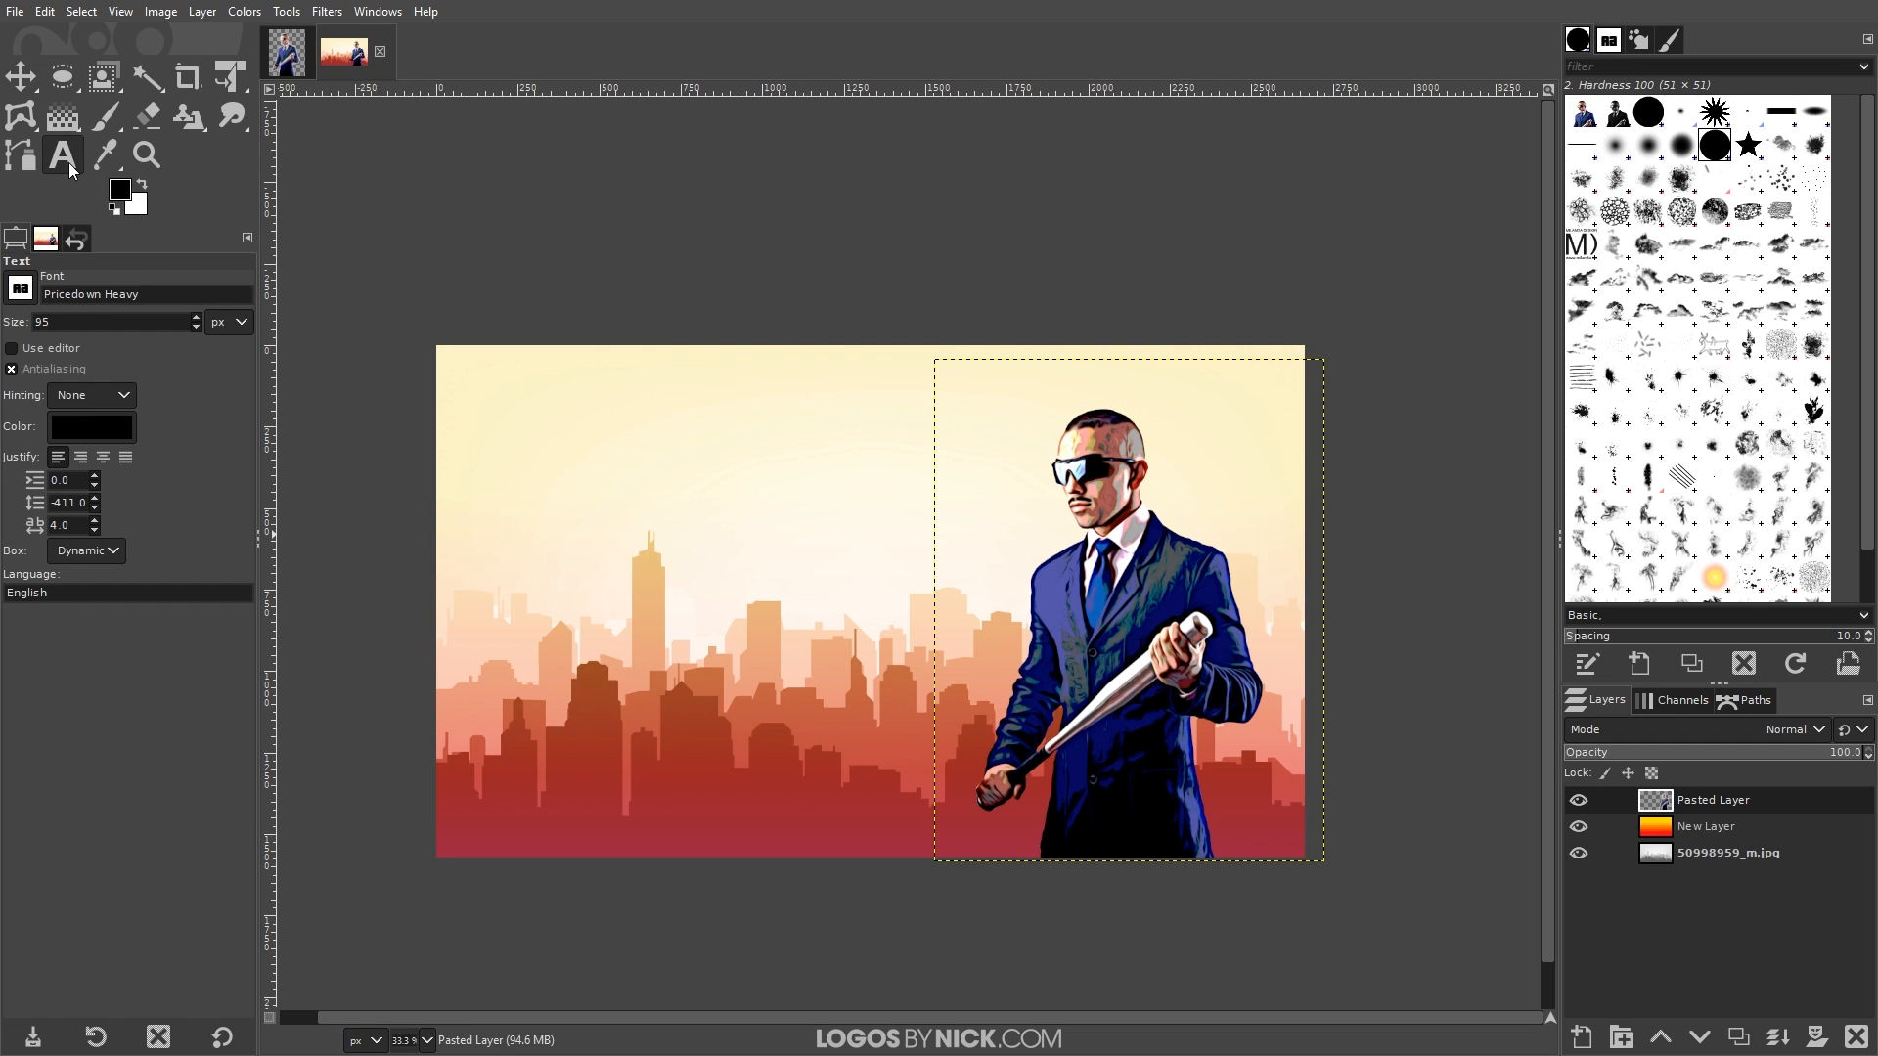
{"action": "left_click", "coordinate": [20, 76]}
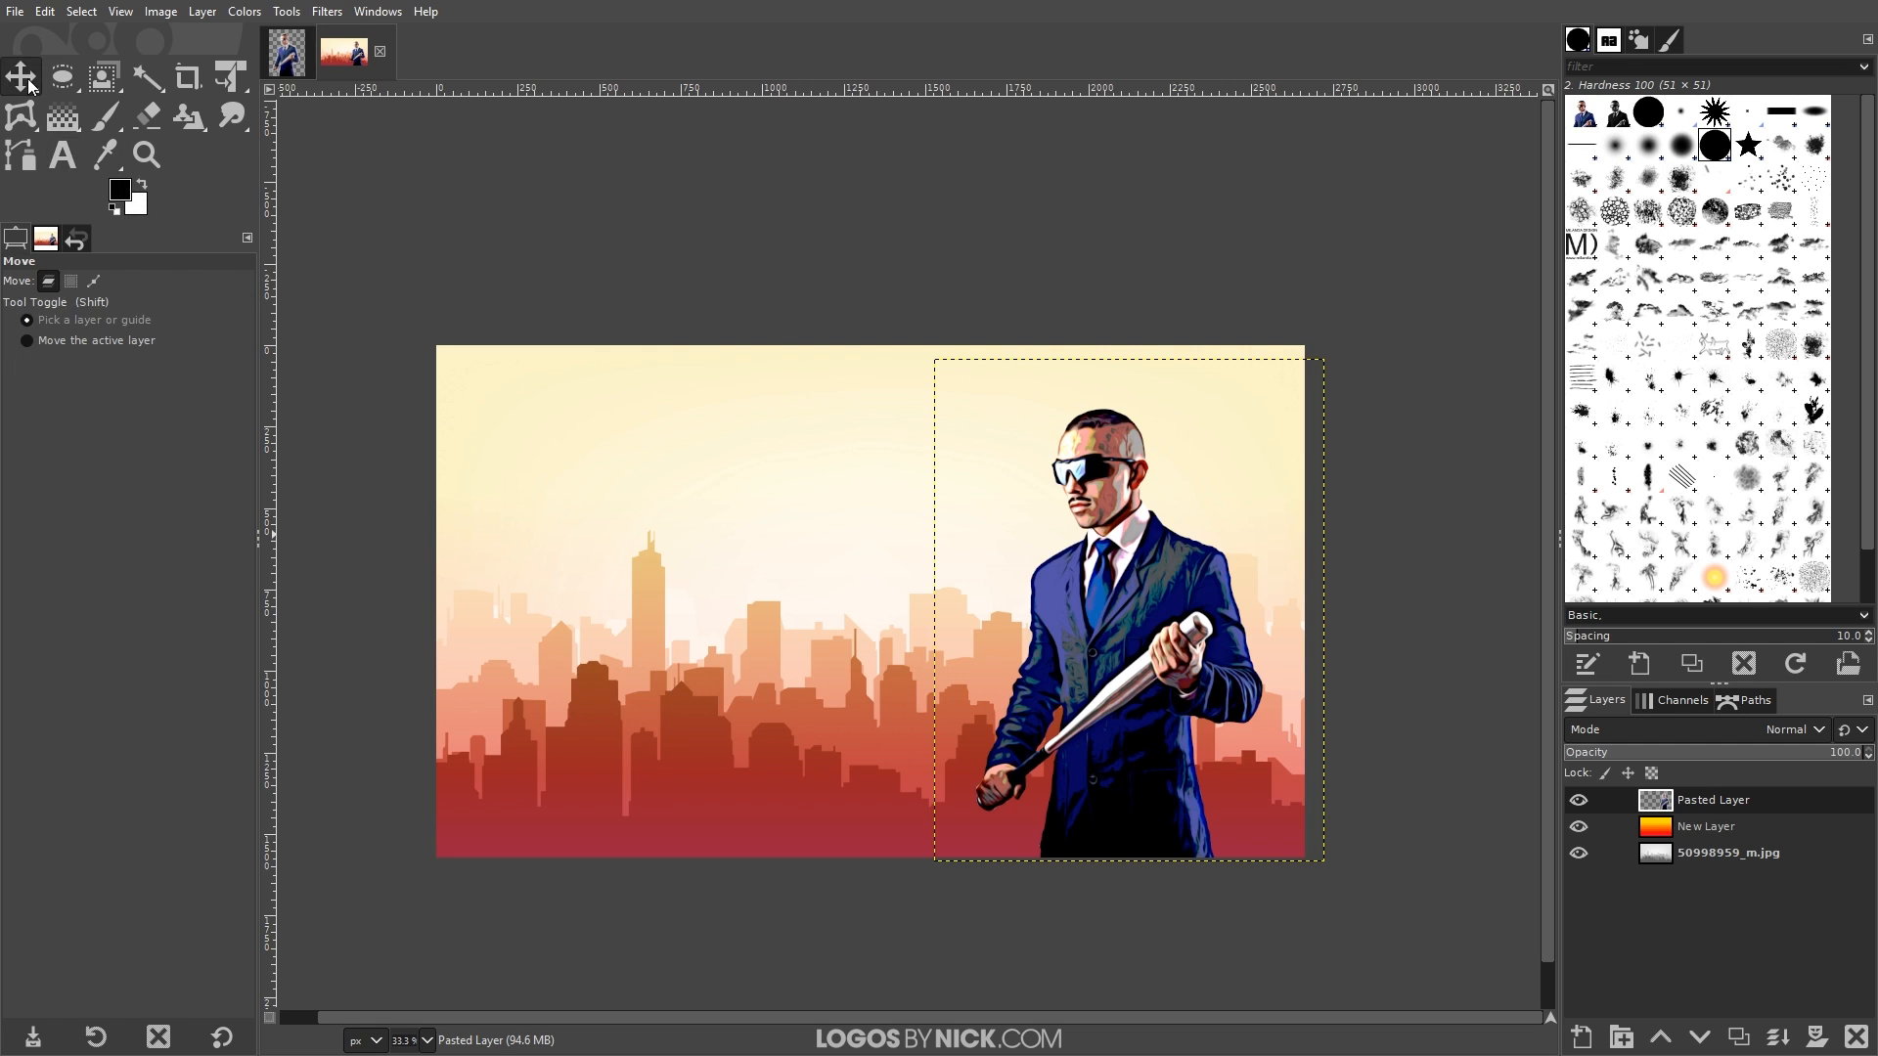
{"action": "left_click", "coordinate": [143, 187]}
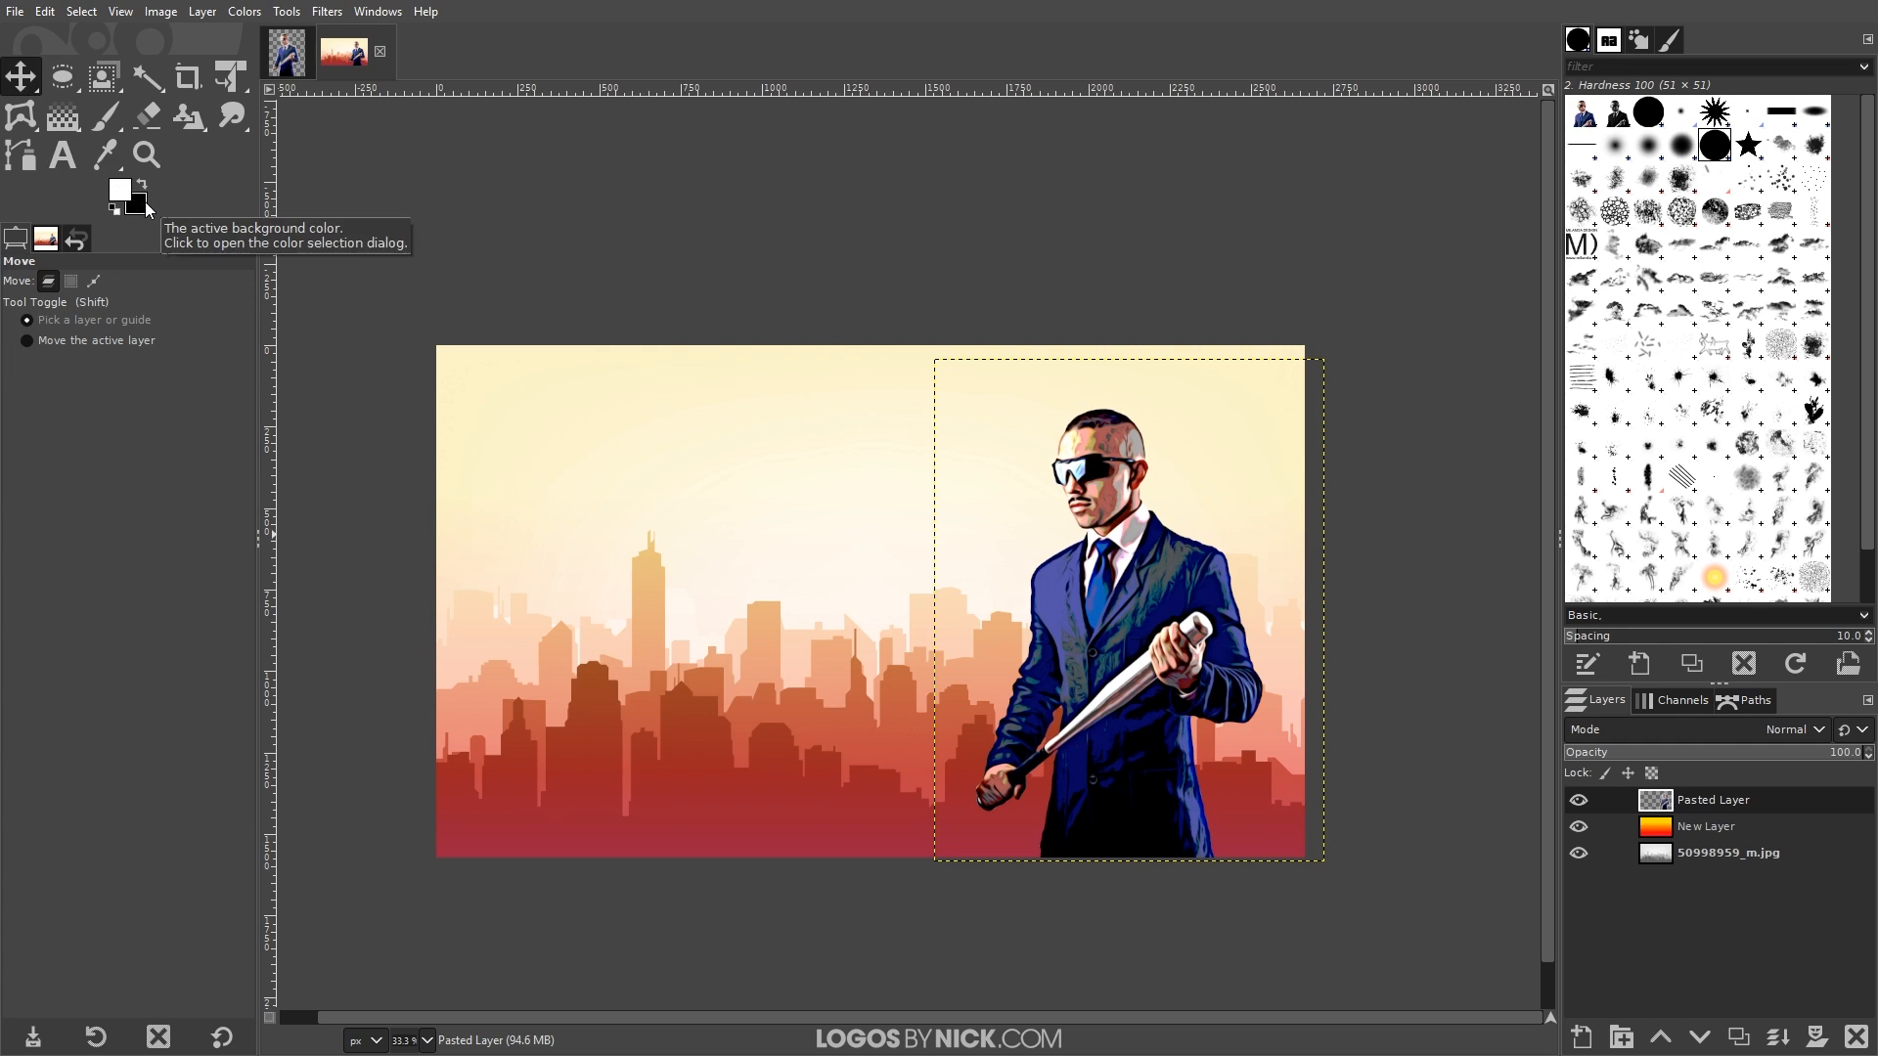
- Add the white text "gimp" in the Pricedown Heavy font over the left part of the skyline
{"action": "left_click", "coordinate": [67, 158]}
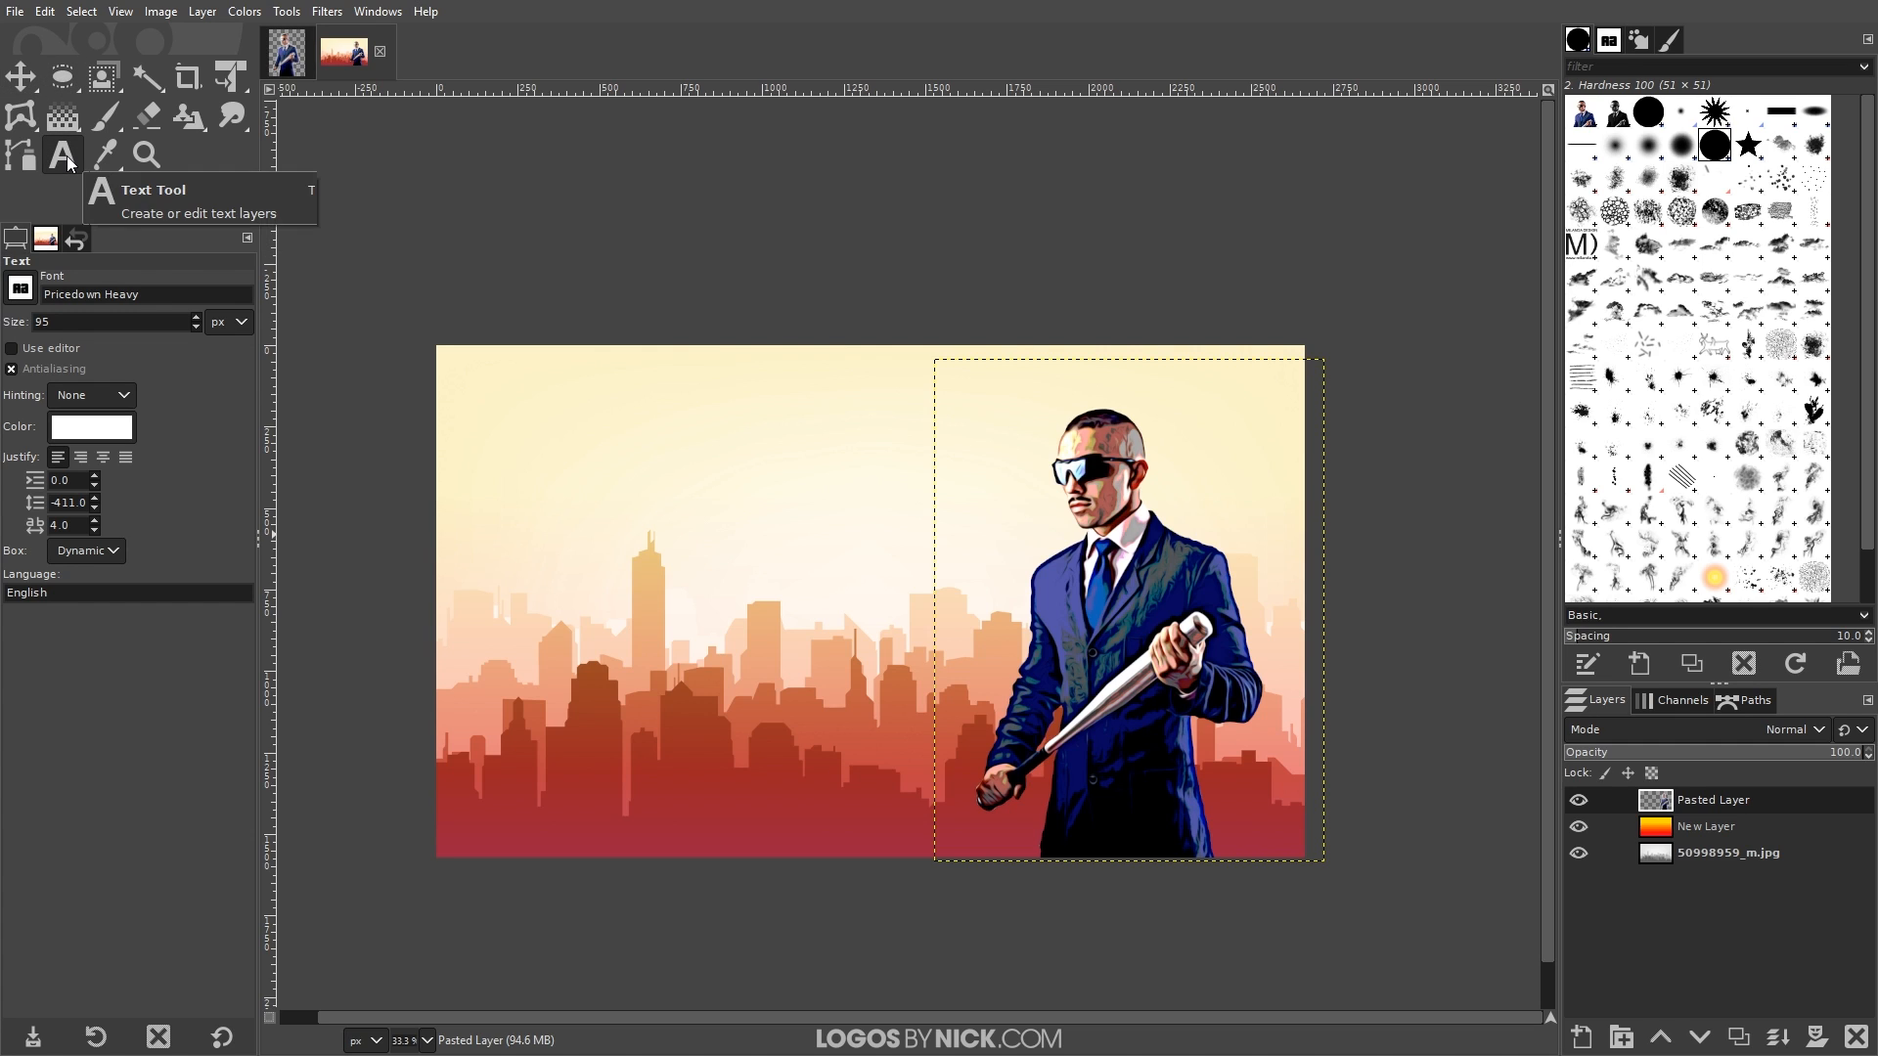
{"action": "left_click", "coordinate": [20, 289]}
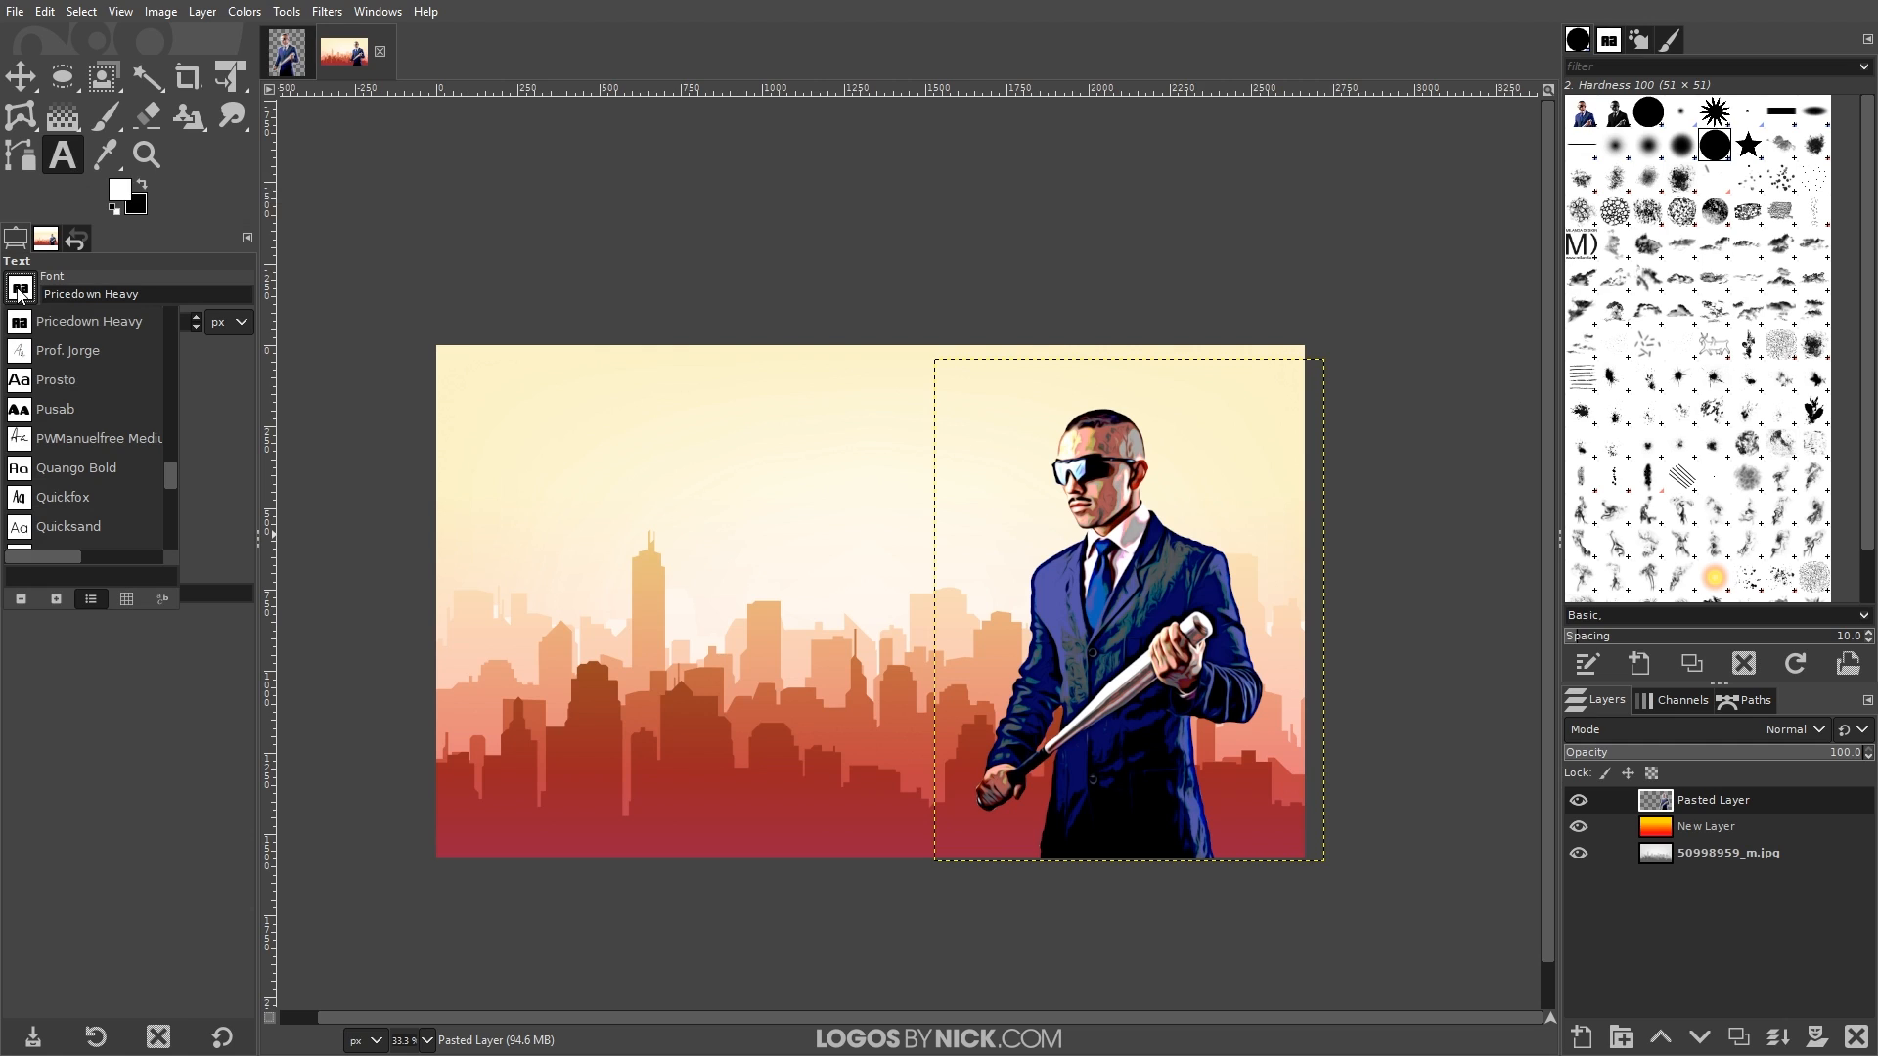
{"action": "left_click", "coordinate": [162, 274]}
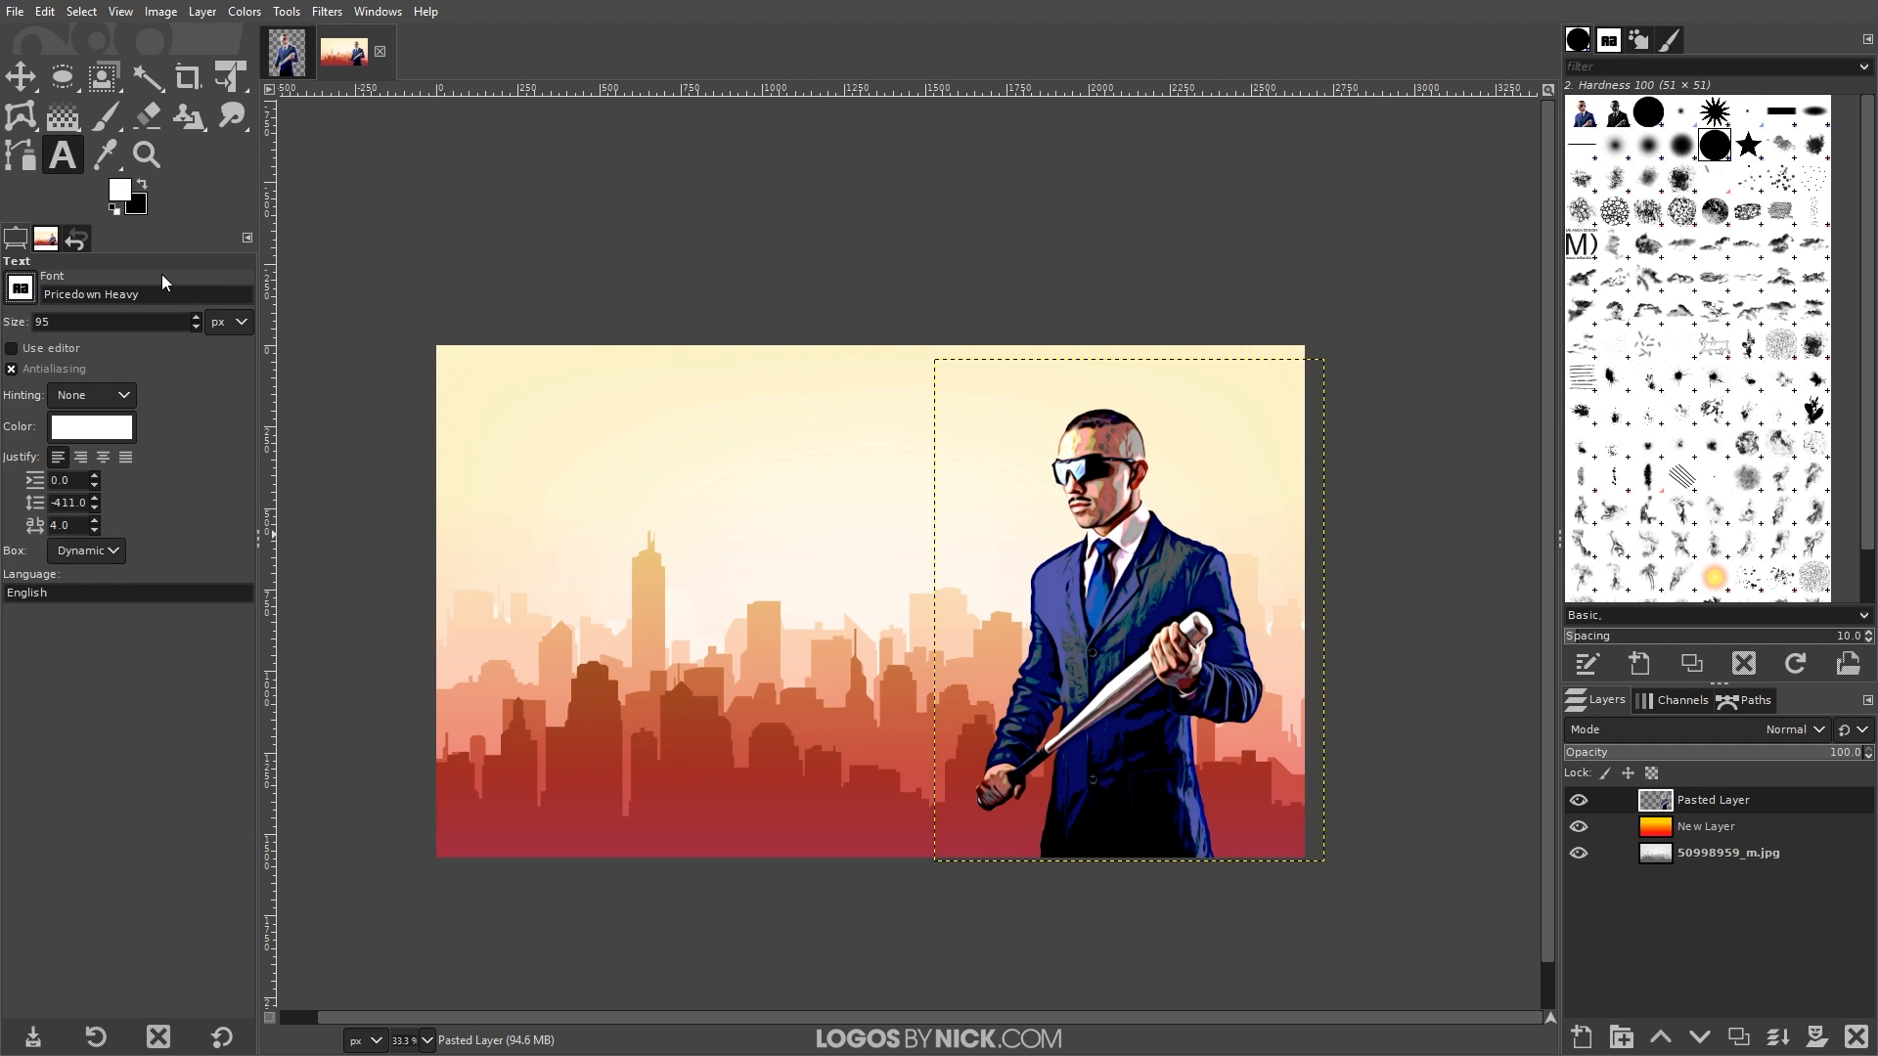
{"action": "left_click", "coordinate": [559, 543]}
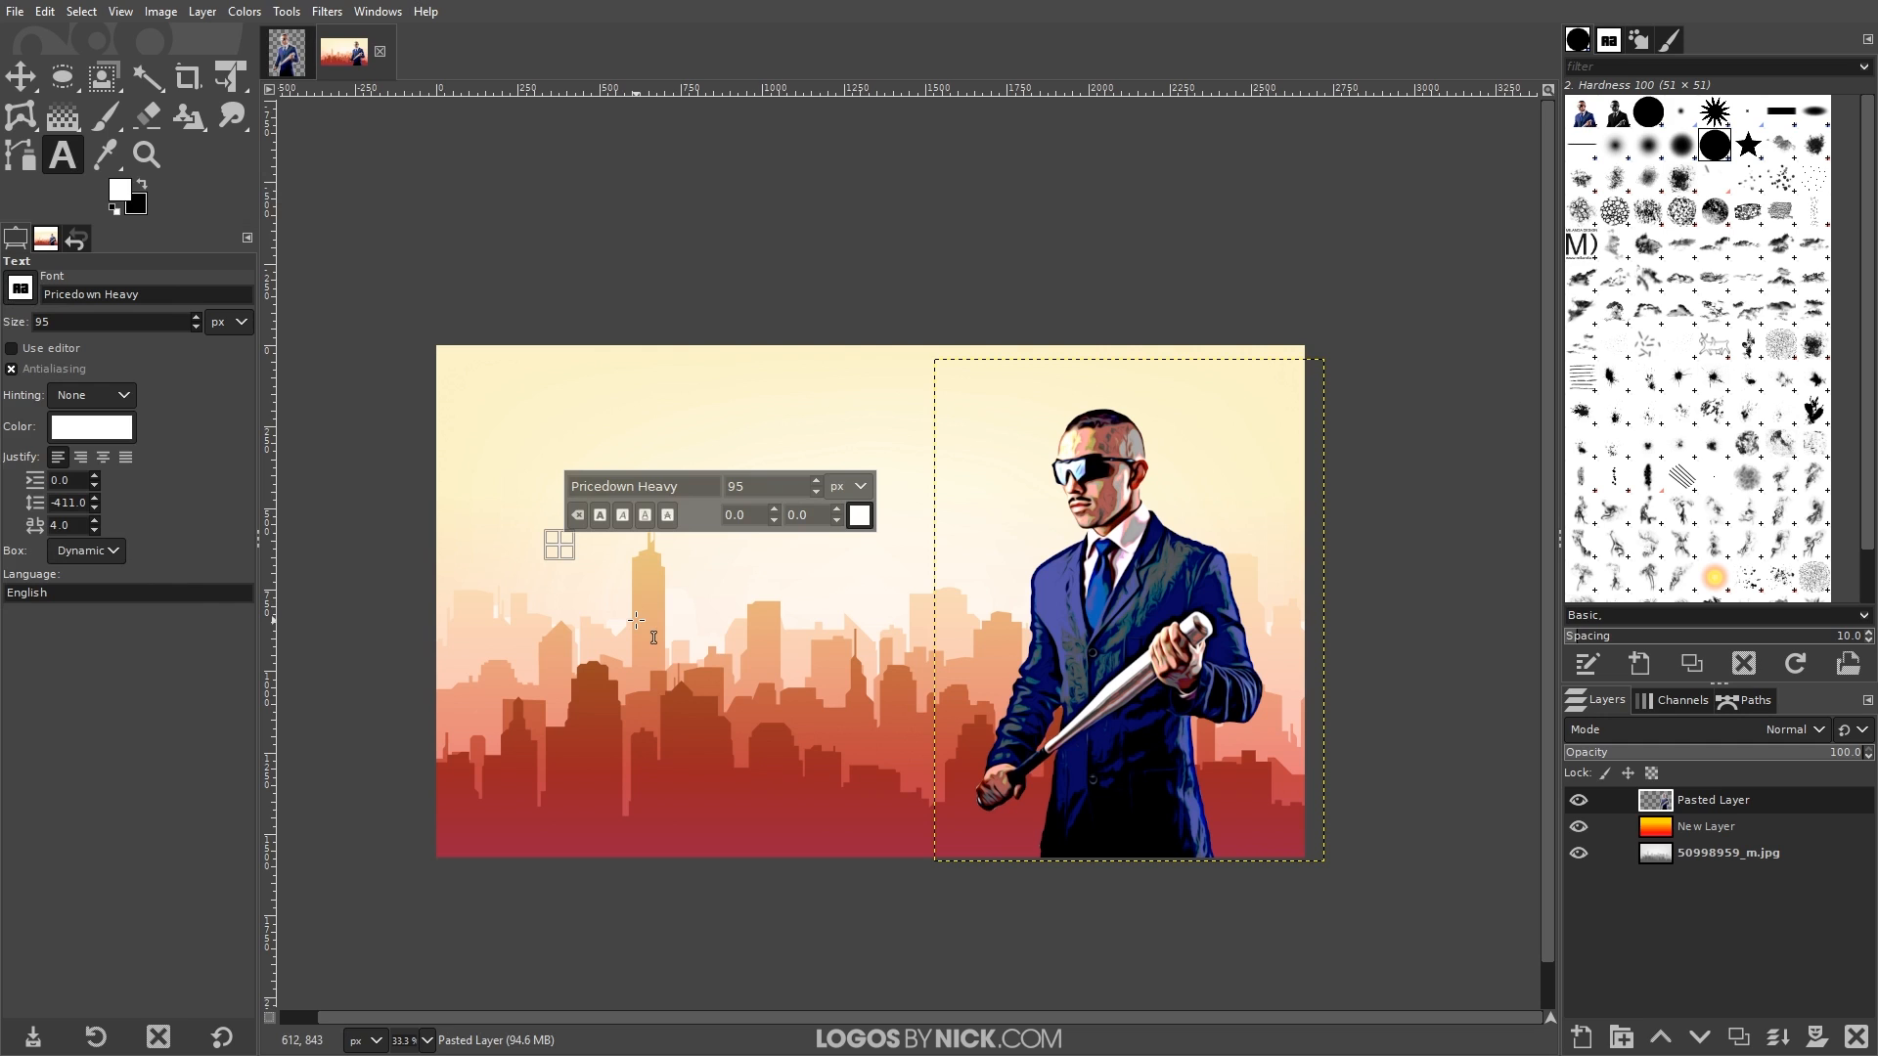
{"action": "type", "text": "gimp"}
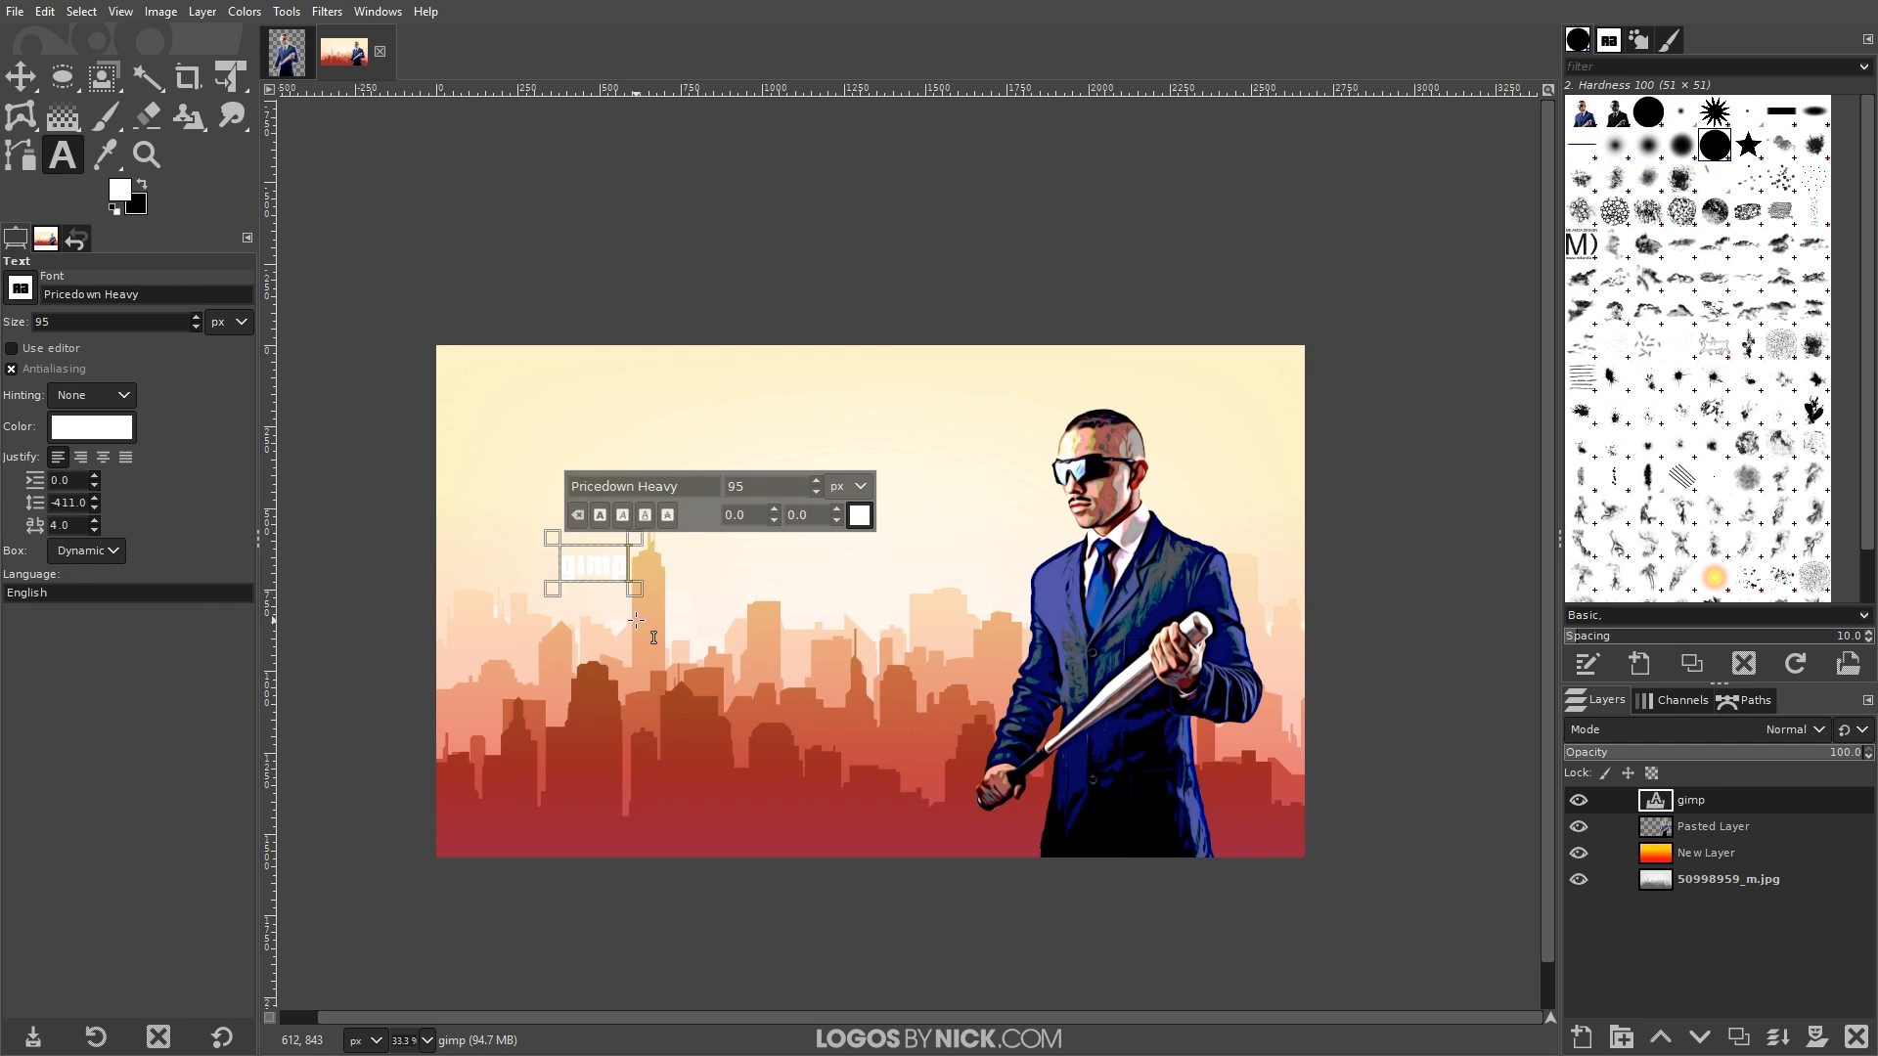
- Set the size of the "gimp" text to 250 px
{"action": "scroll", "coordinate": [613, 608], "scroll_direction": "up", "scroll_amount": 5}
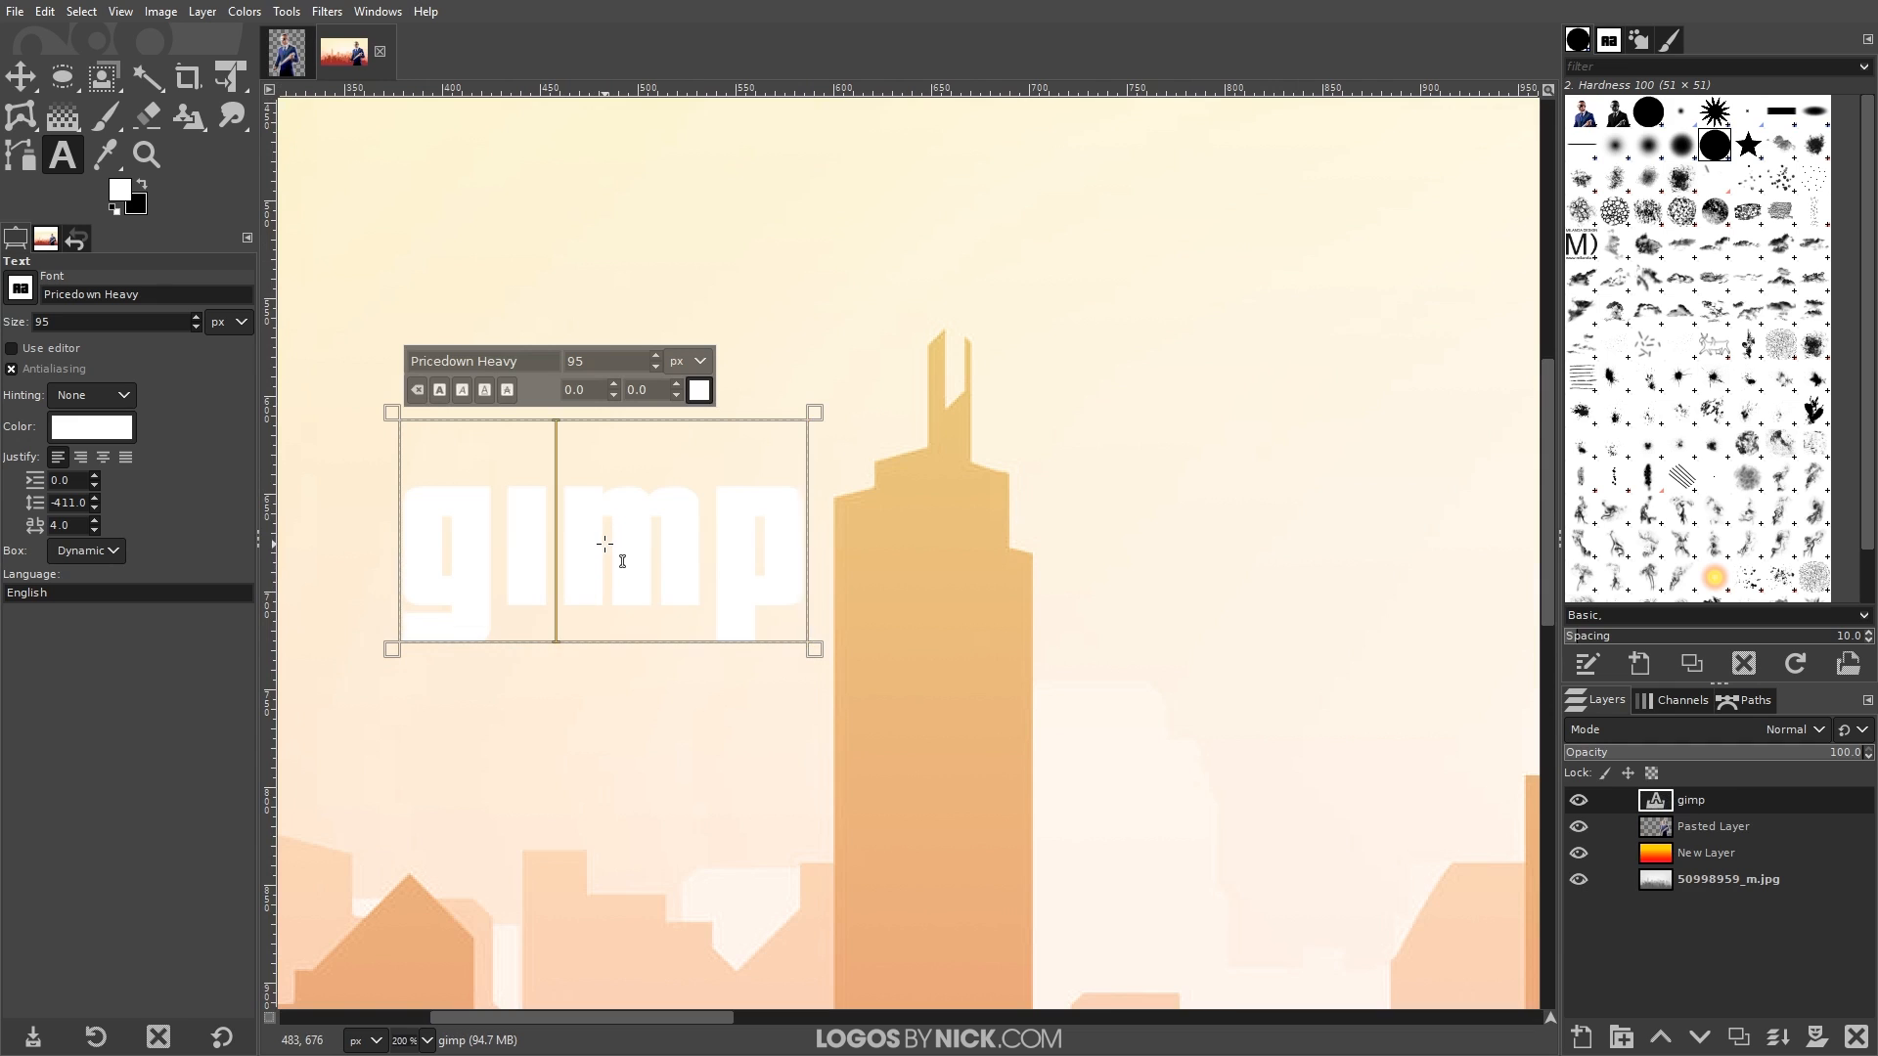
{"action": "scroll", "coordinate": [607, 549], "scroll_direction": "down", "scroll_amount": 2}
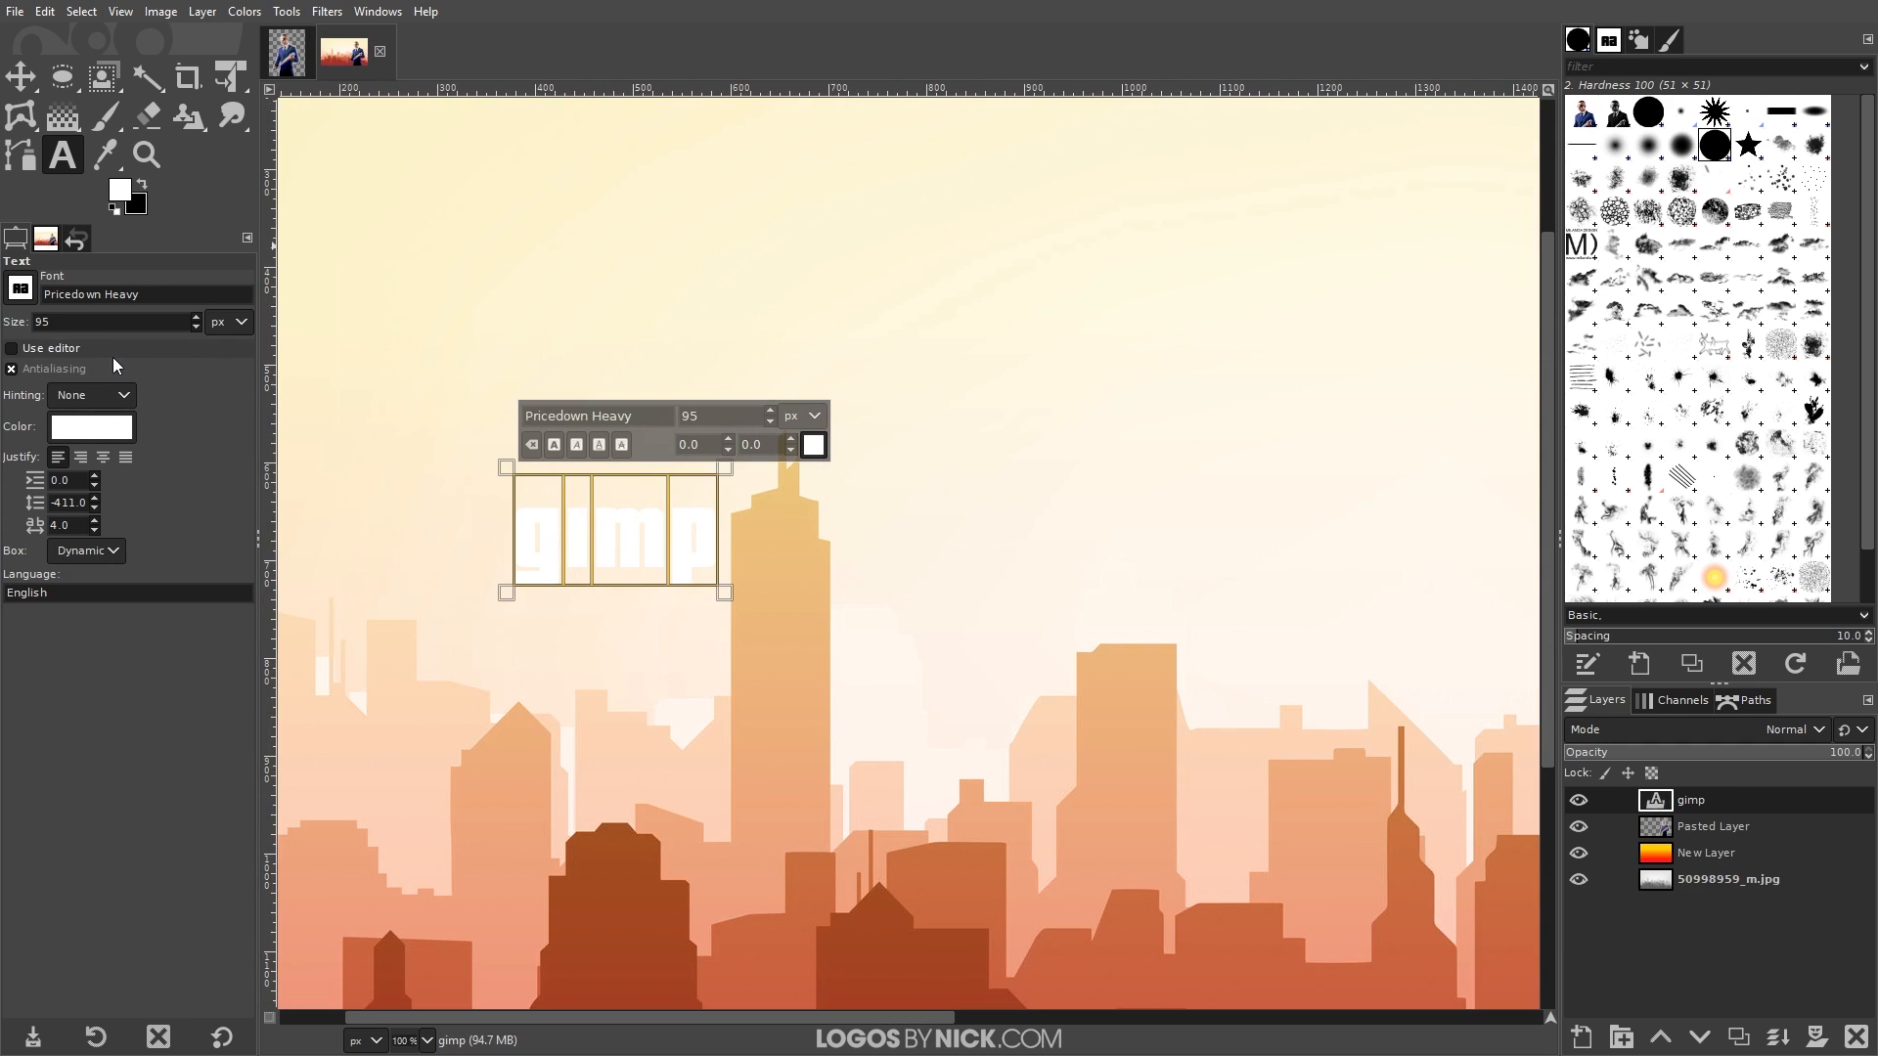
{"action": "left_click", "coordinate": [197, 317]}
{"action": "left_click_drag", "start_coordinate": [196, 317], "coordinate": [198, 317]}
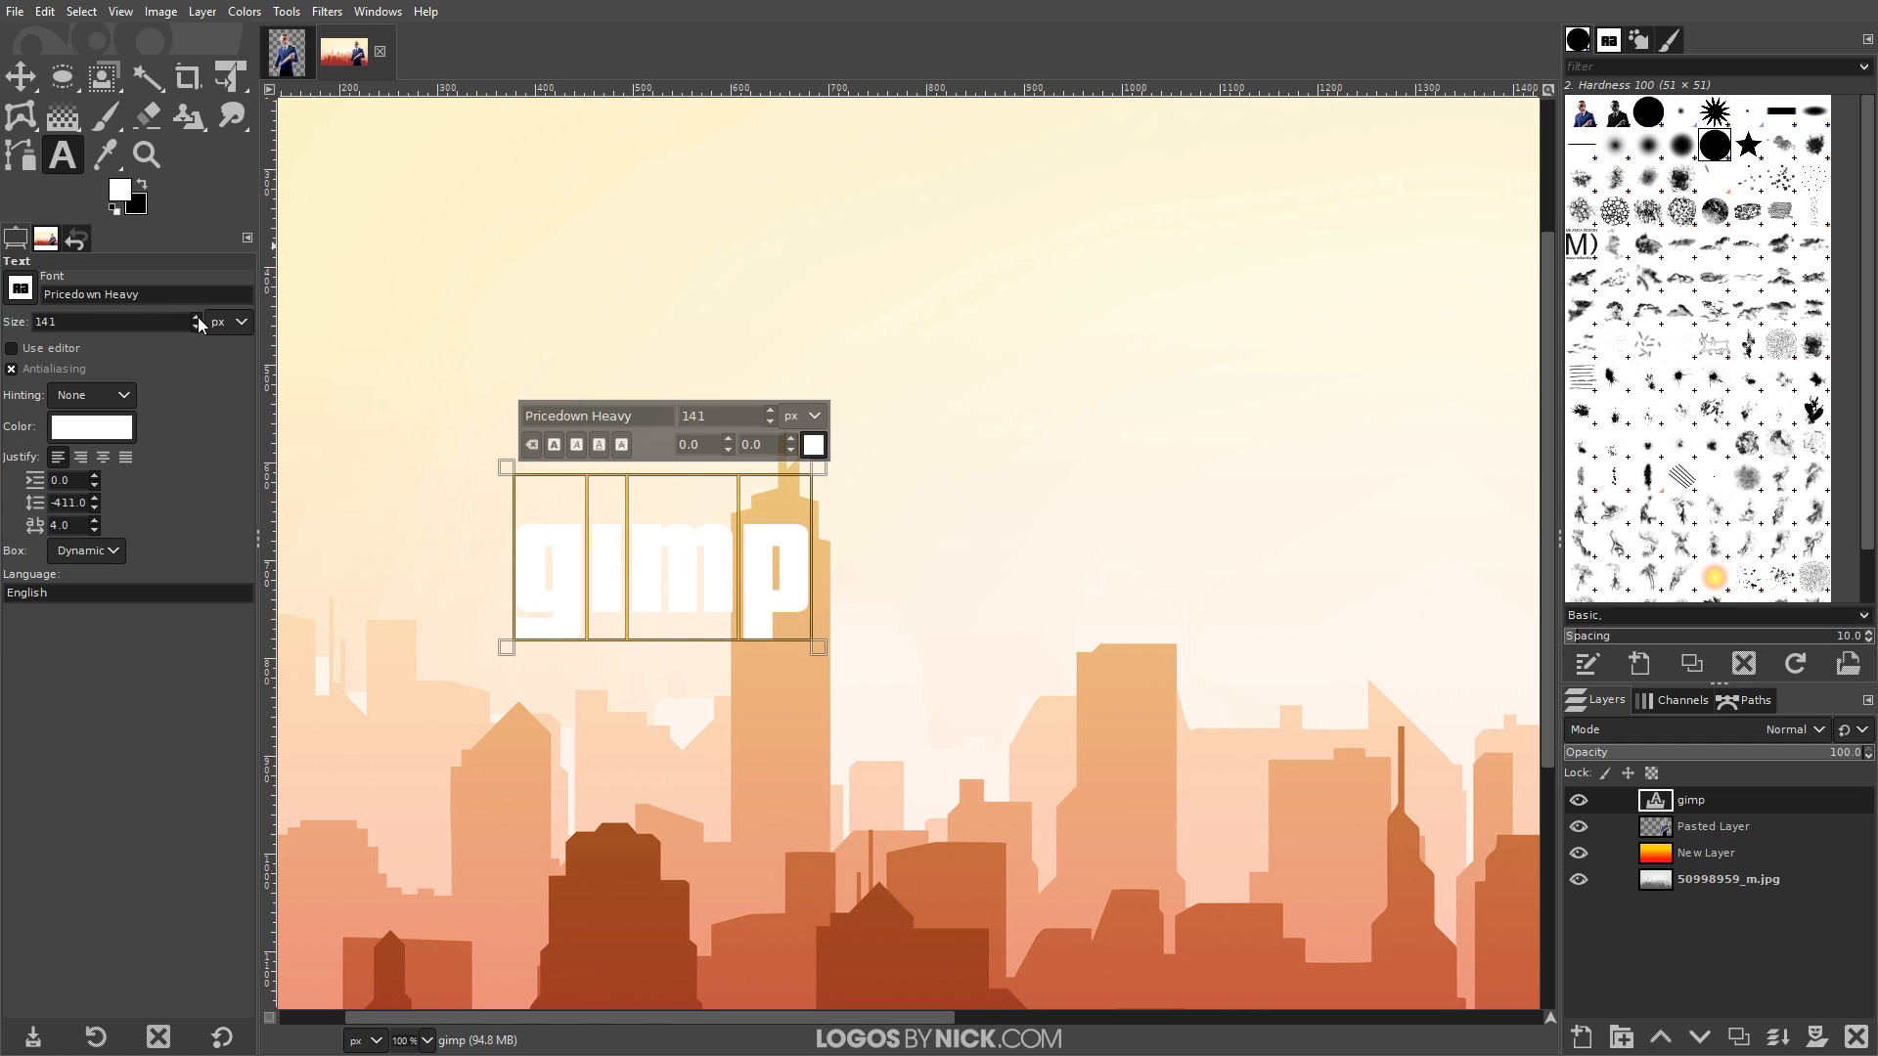
{"action": "double_click", "coordinate": [740, 422]}
{"action": "type", "text": "250"}
{"action": "scroll", "coordinate": [655, 500], "scroll_direction": "down", "scroll_amount": 5}
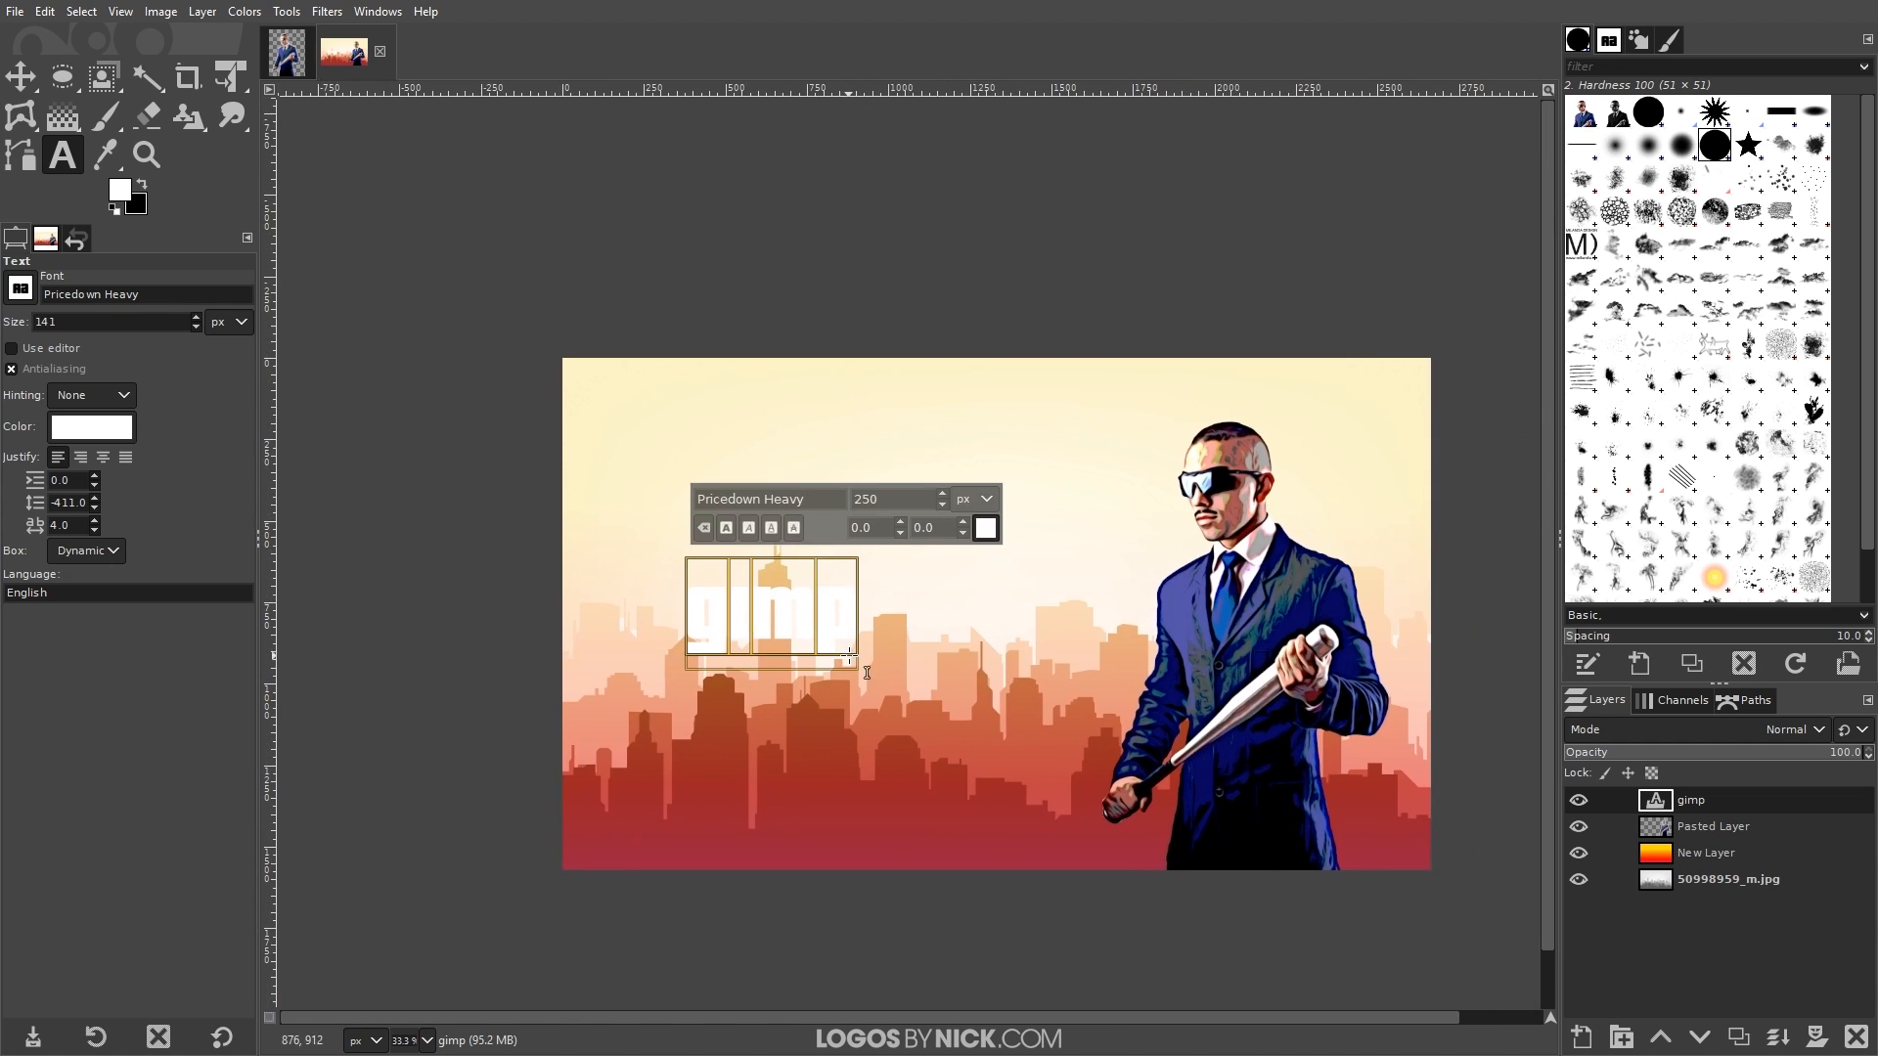
- Move the "gimp" text slightly down and to the left over the skyline
{"action": "scroll", "coordinate": [536, 524], "scroll_direction": "up", "scroll_amount": 2}
{"action": "left_click", "coordinate": [31, 79]}
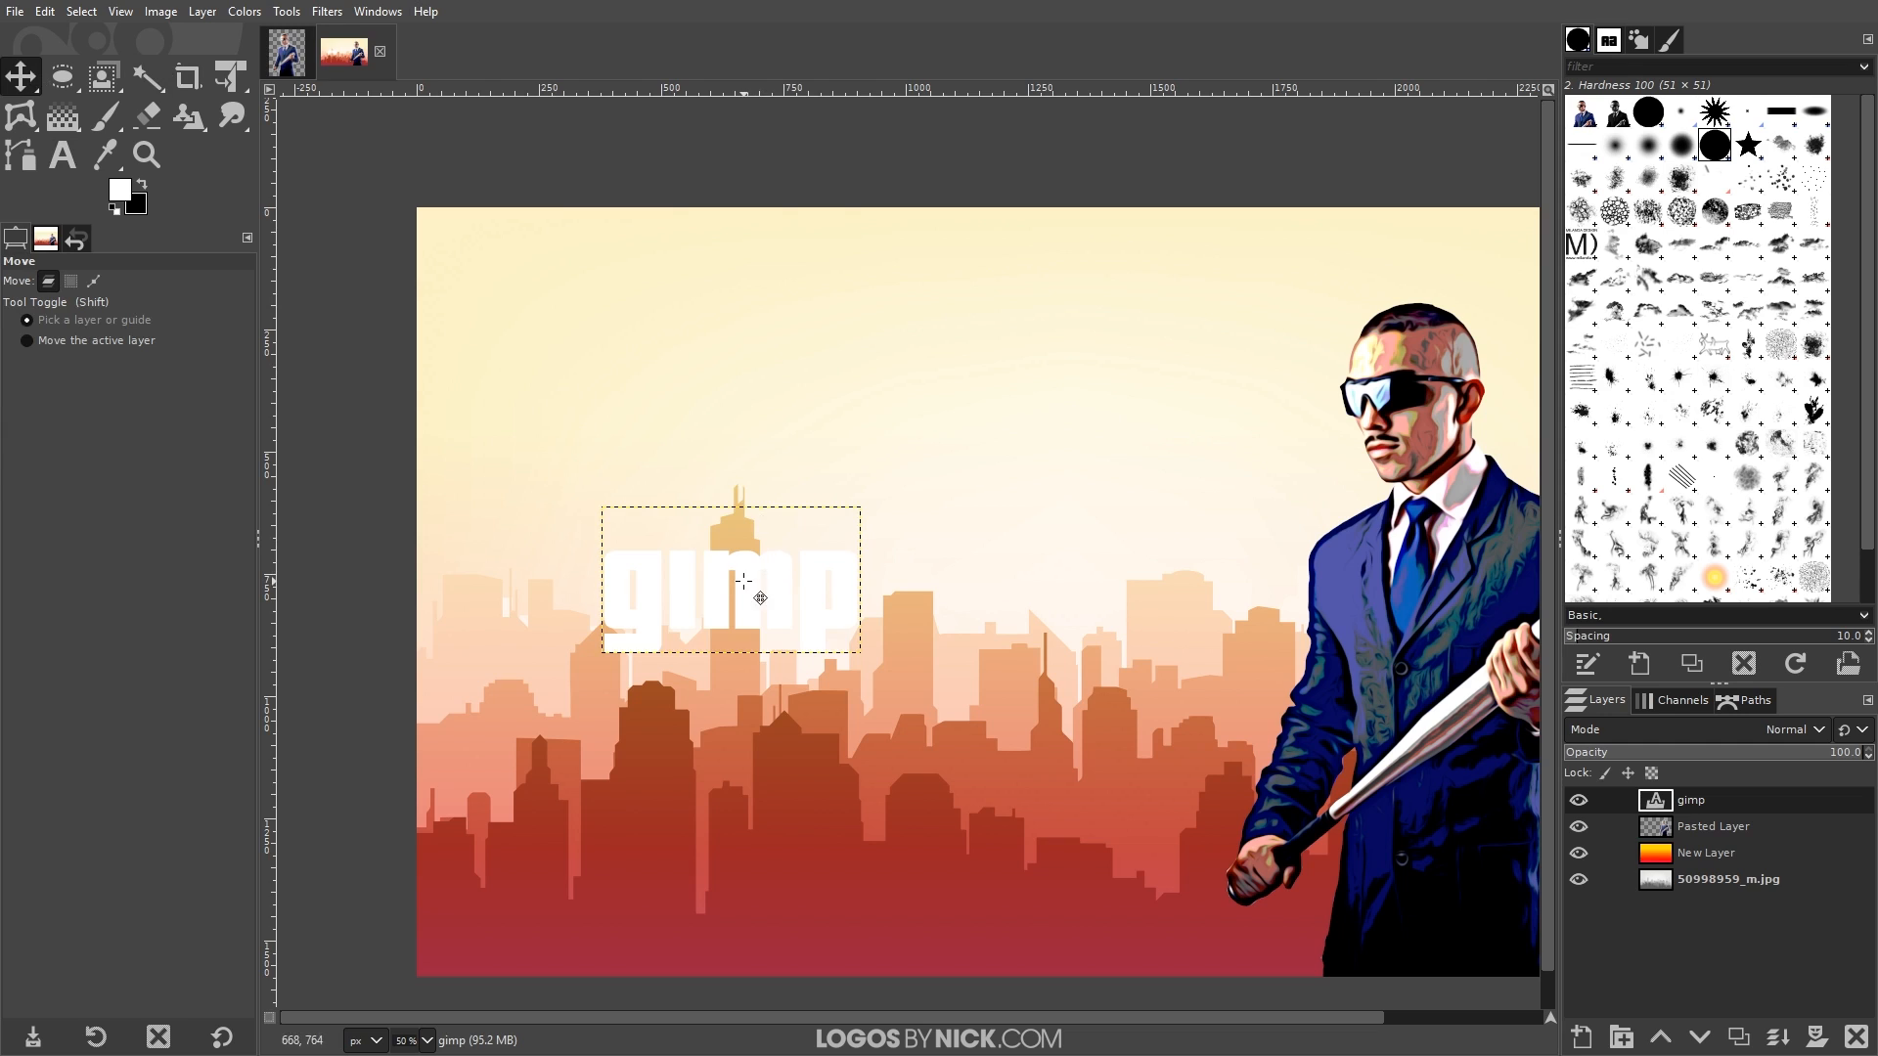
{"action": "left_click_drag", "start_coordinate": [741, 581], "coordinate": [695, 627]}
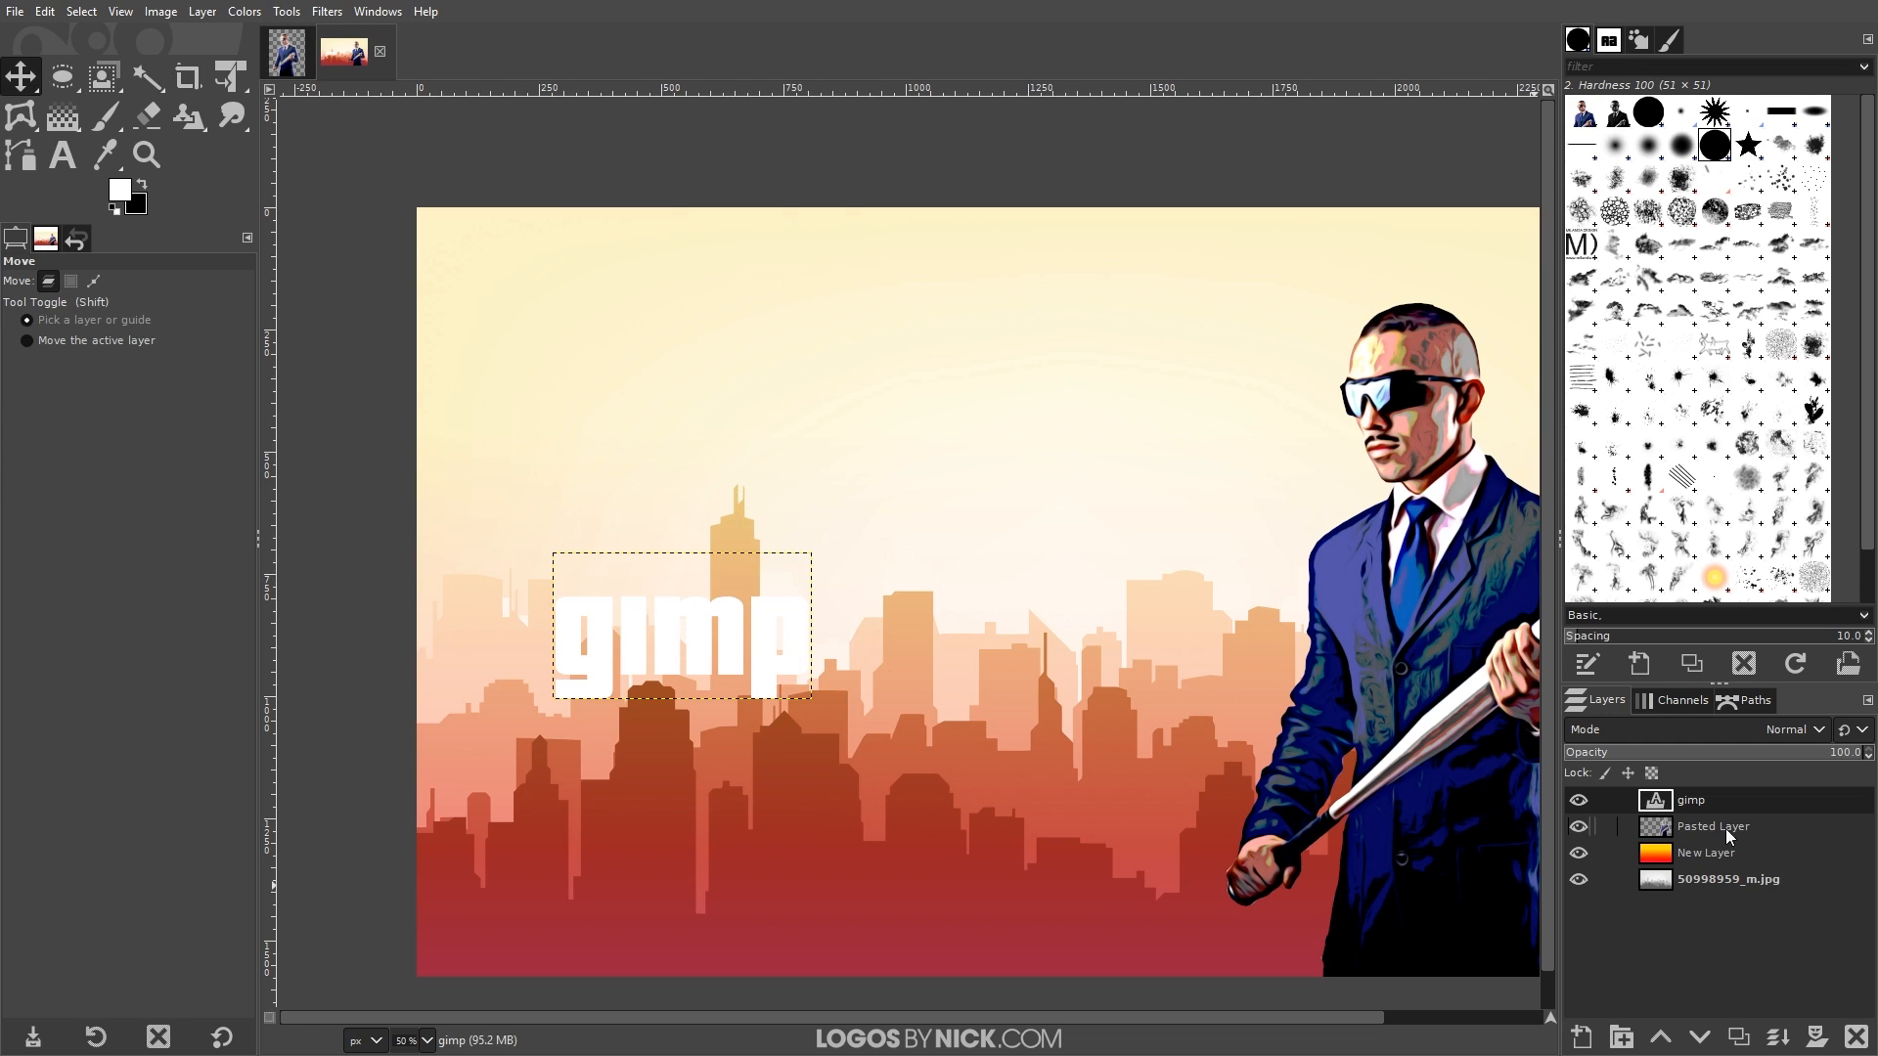
- Duplicate the "gimp" text layer, place the copy just below the original, and change its wording to "tutorial"
{"action": "left_click", "coordinate": [1746, 1039]}
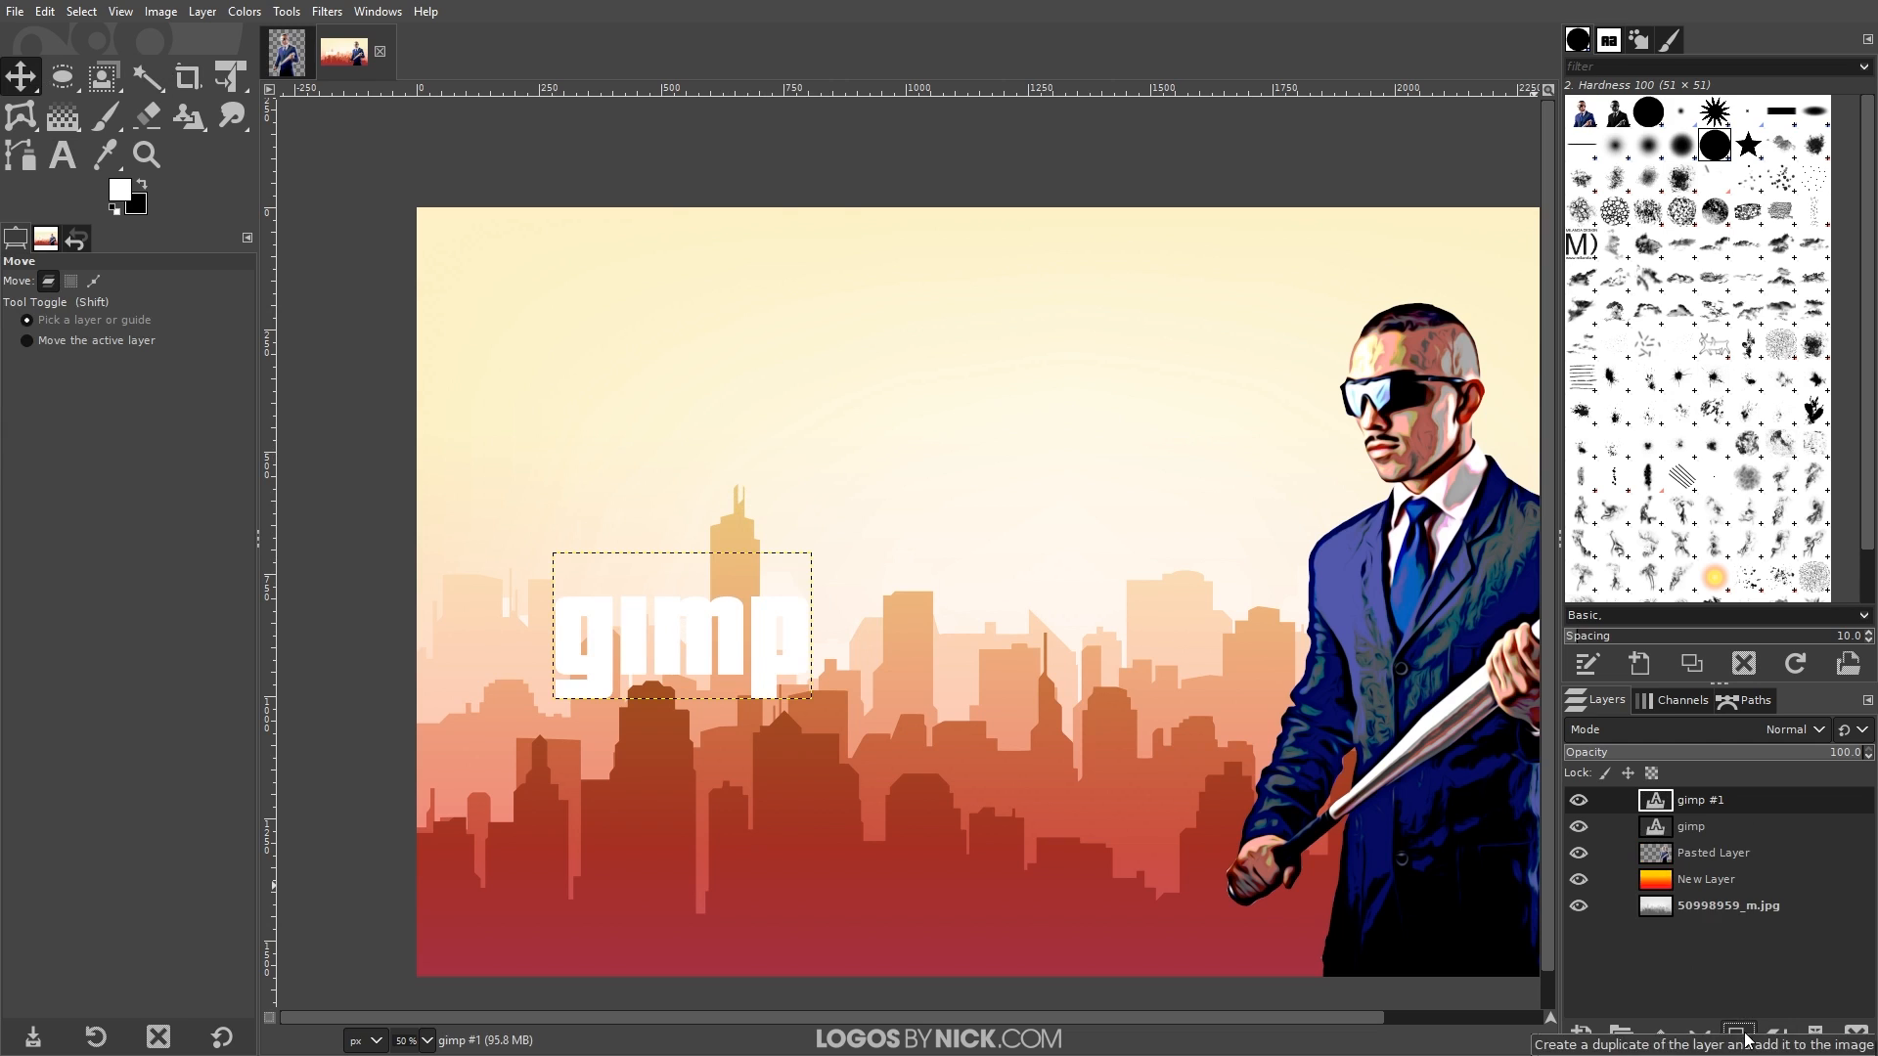
{"action": "left_click_drag", "start_coordinate": [690, 646], "coordinate": [732, 756]}
{"action": "left_click", "coordinate": [63, 154]}
{"action": "left_click", "coordinate": [799, 771]}
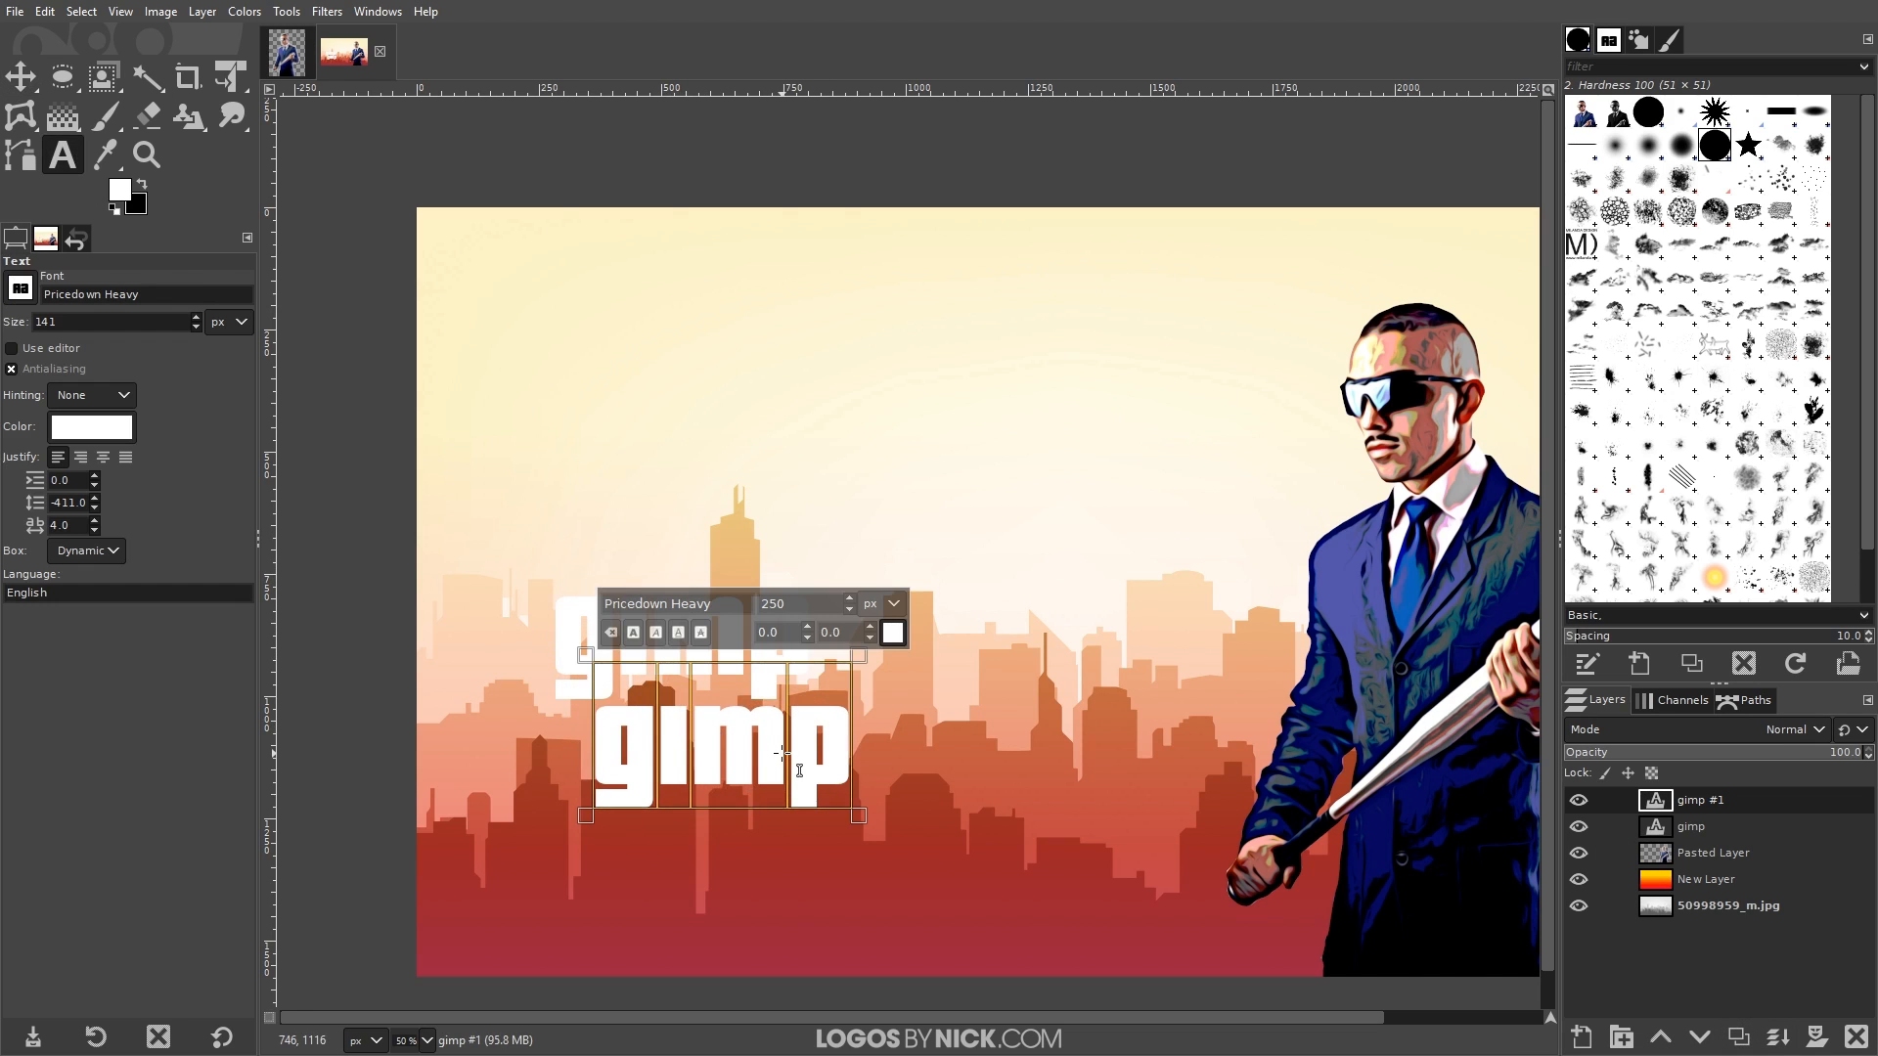
{"action": "type", "text": "tutorial"}
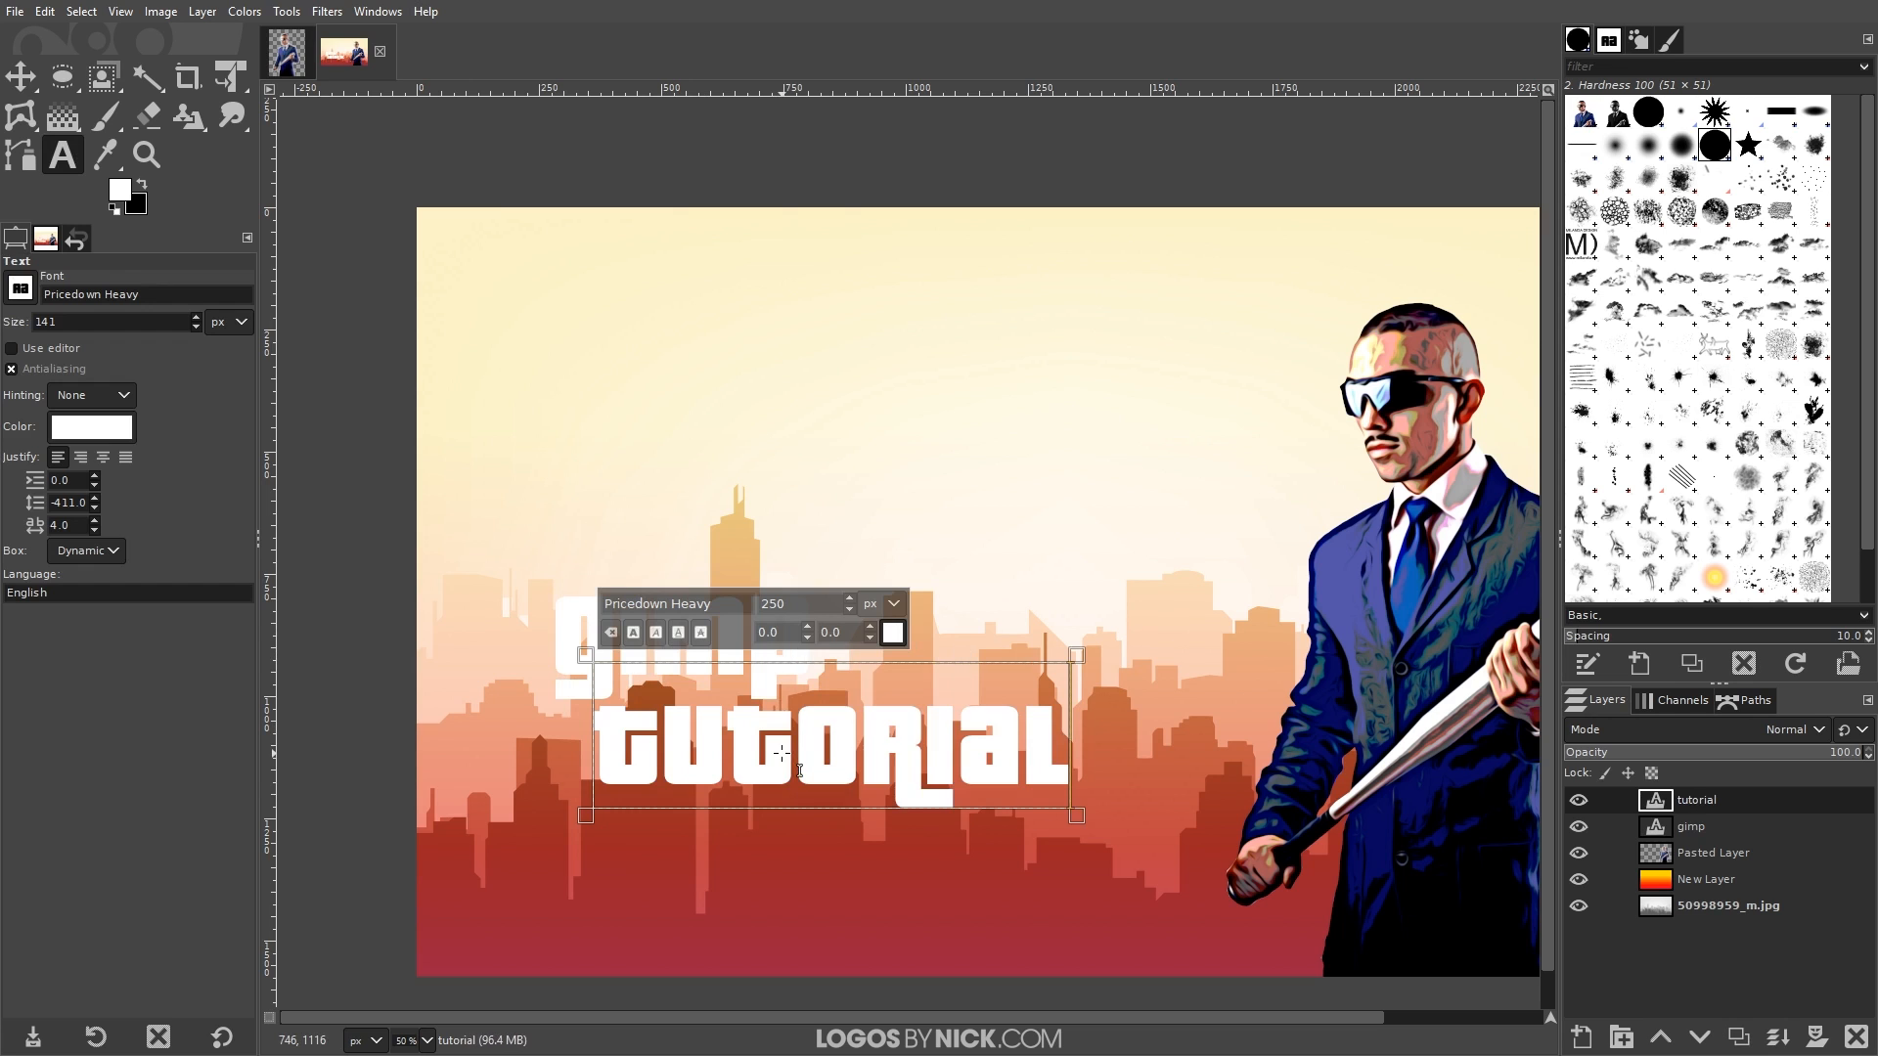
{"action": "left_click", "coordinate": [21, 76]}
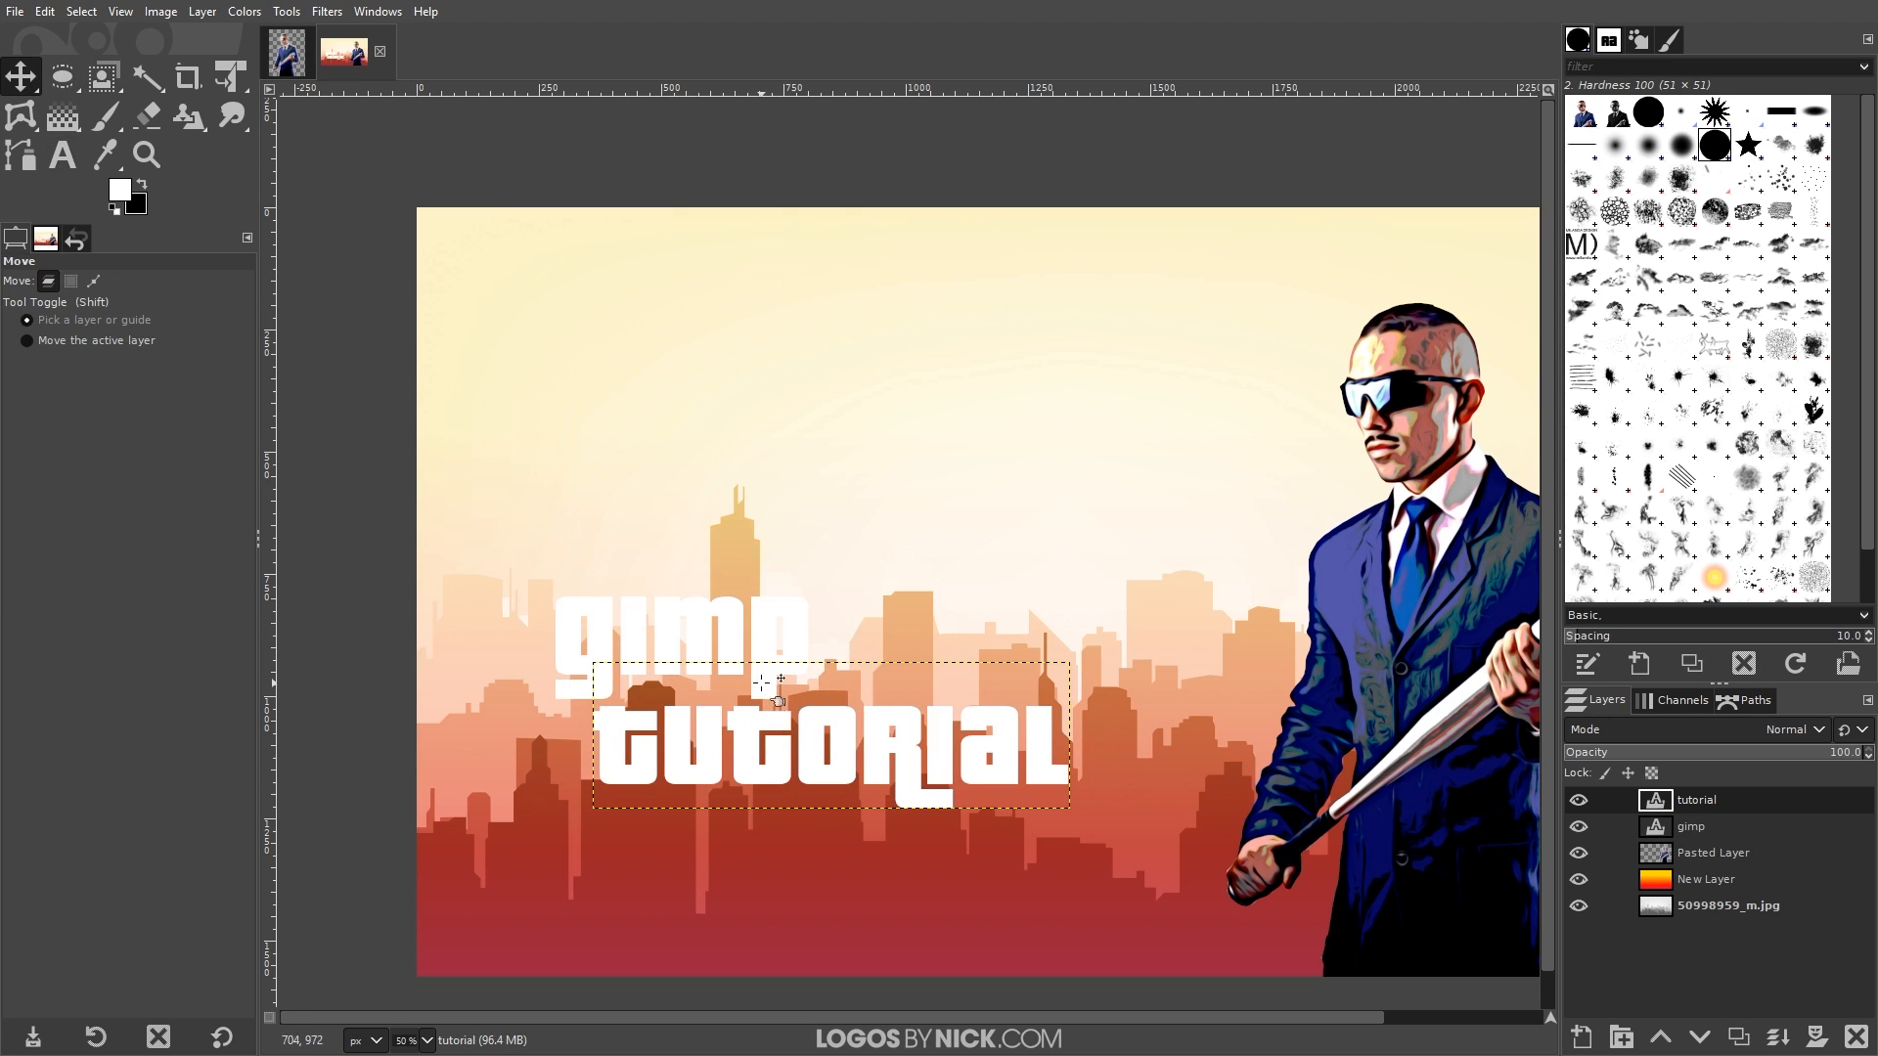
- Move the "tutorial" text so it nests closely beneath "gimp", slightly indented from its start
{"action": "scroll", "coordinate": [741, 724], "scroll_direction": "up", "scroll_amount": 1}
{"action": "scroll", "coordinate": [741, 724], "scroll_direction": "up", "scroll_amount": 2}
{"action": "left_click_drag", "start_coordinate": [755, 721], "coordinate": [793, 673]}
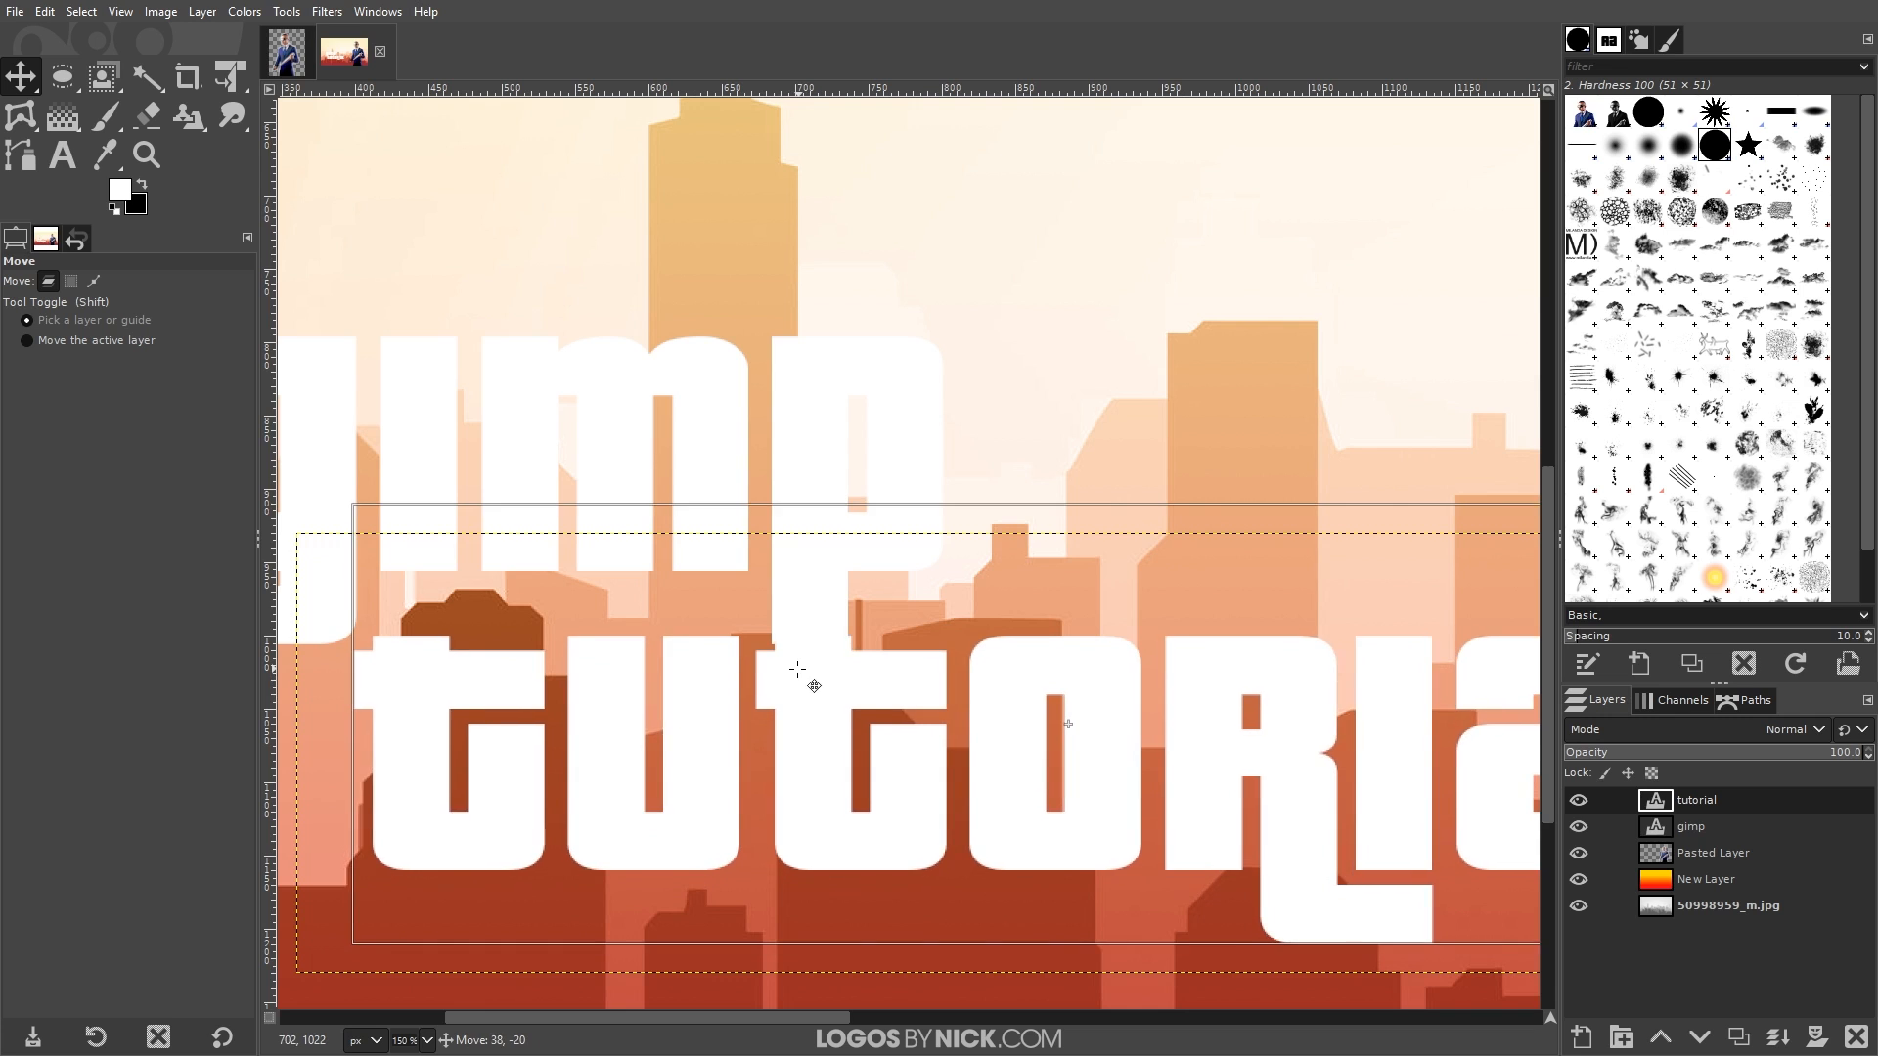
{"action": "scroll", "coordinate": [795, 672], "scroll_direction": "down", "scroll_amount": 3}
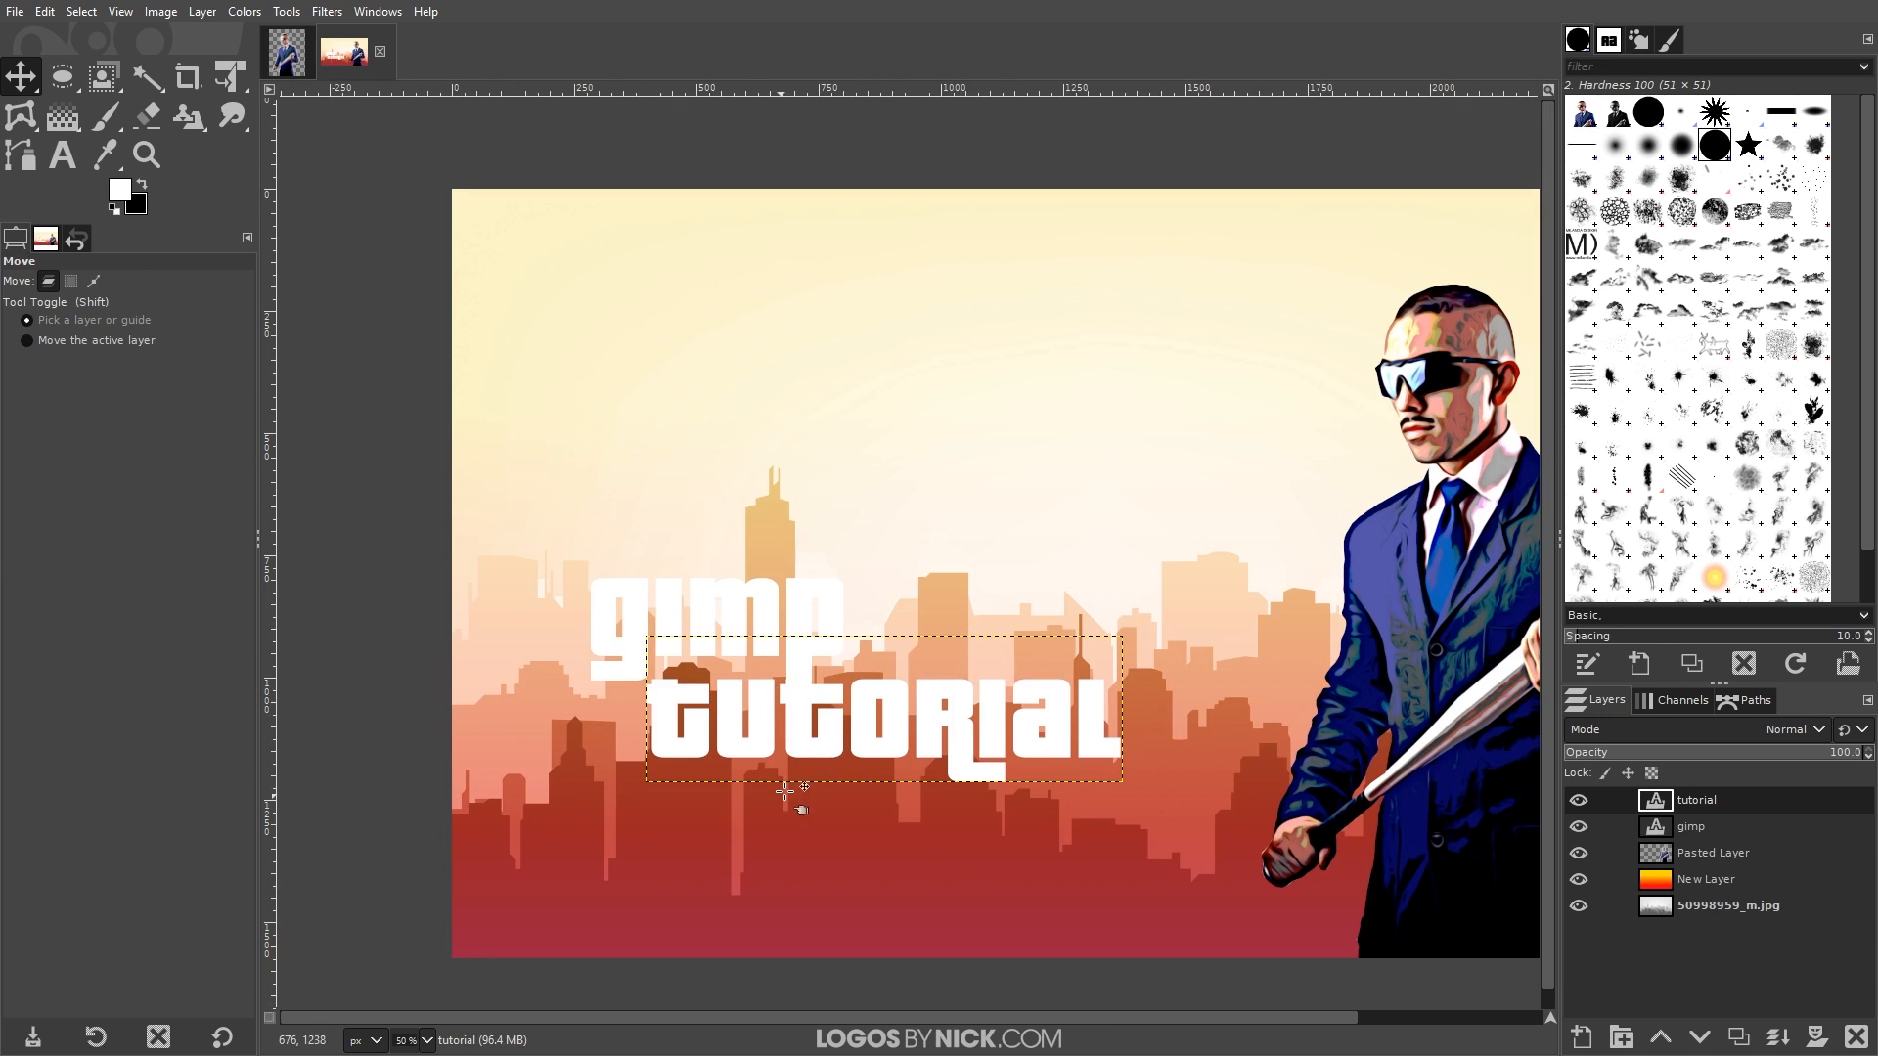
{"action": "scroll", "coordinate": [798, 684], "scroll_direction": "up", "scroll_amount": 5}
{"action": "left_click_drag", "start_coordinate": [798, 681], "coordinate": [761, 618]}
{"action": "scroll", "coordinate": [761, 626], "scroll_direction": "down", "scroll_amount": 5}
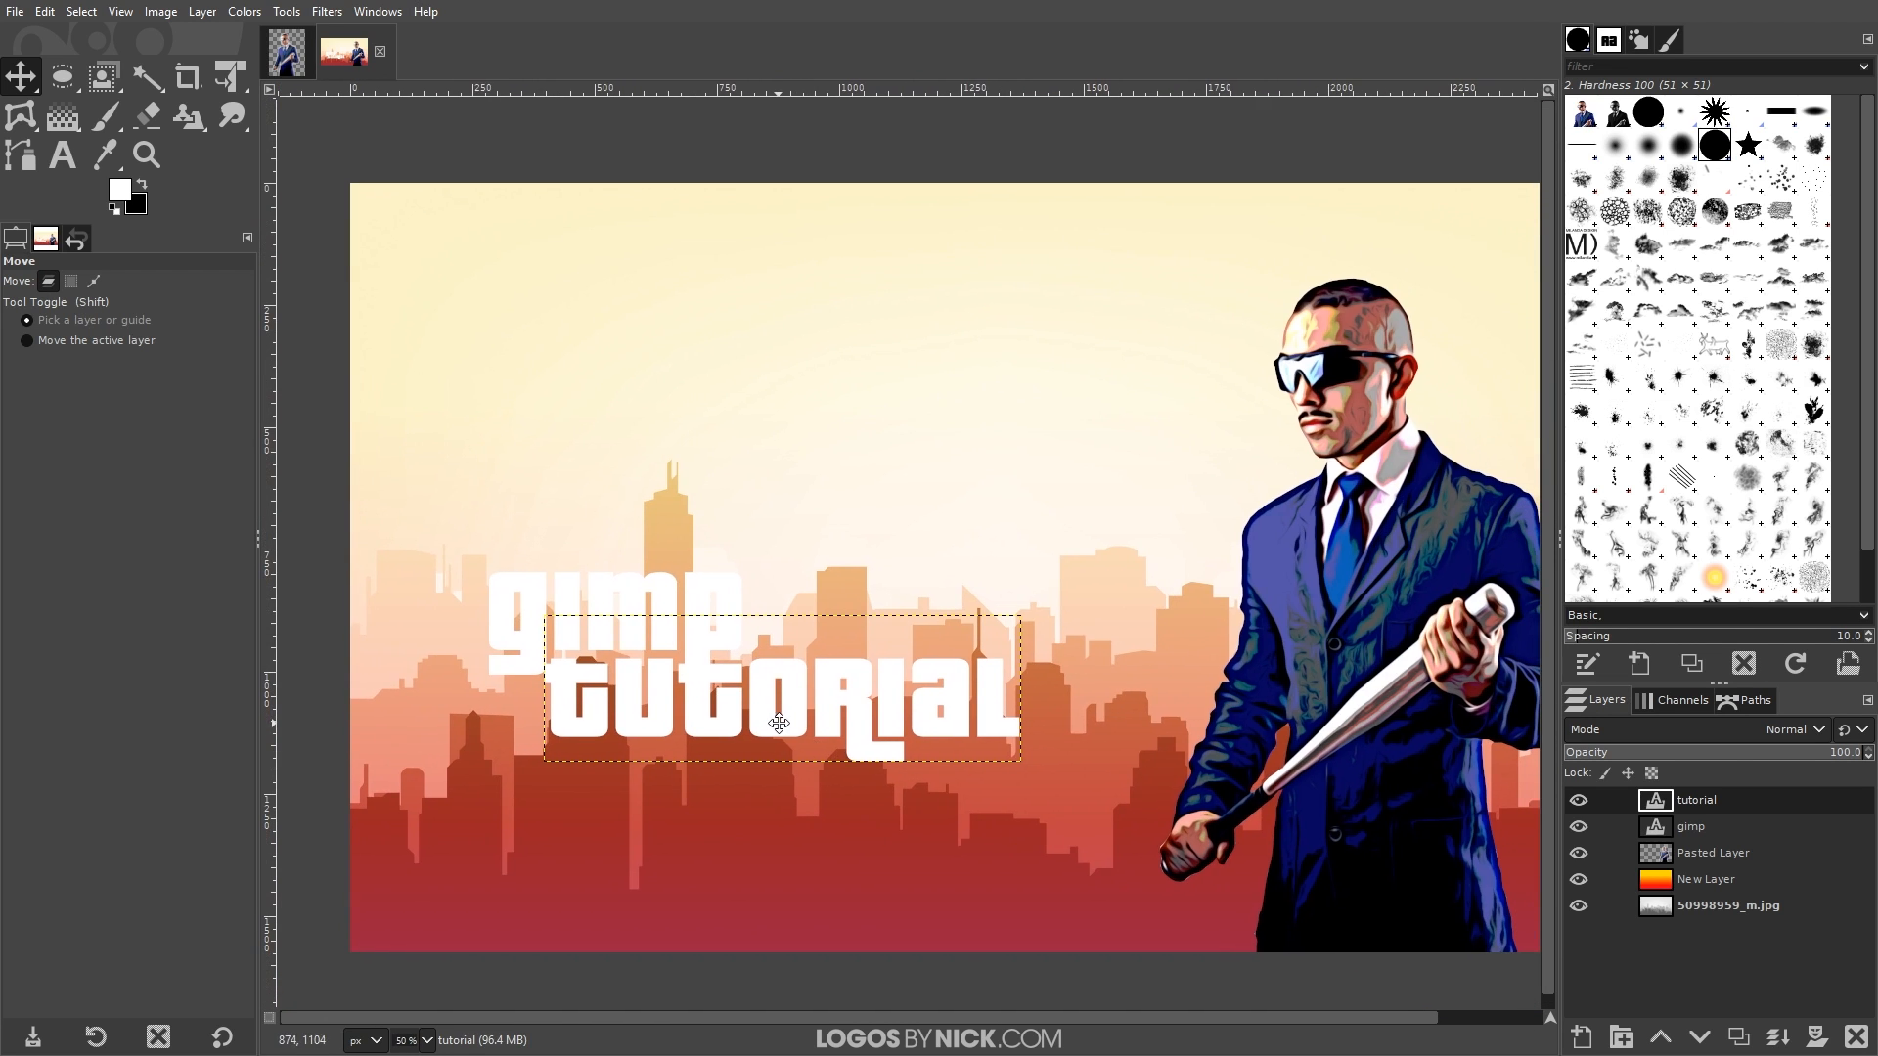
- Merge the "tutorial" text layer down into the "gimp" layer and add a new transparent layer directly beneath it
{"action": "right_click", "coordinate": [1691, 801]}
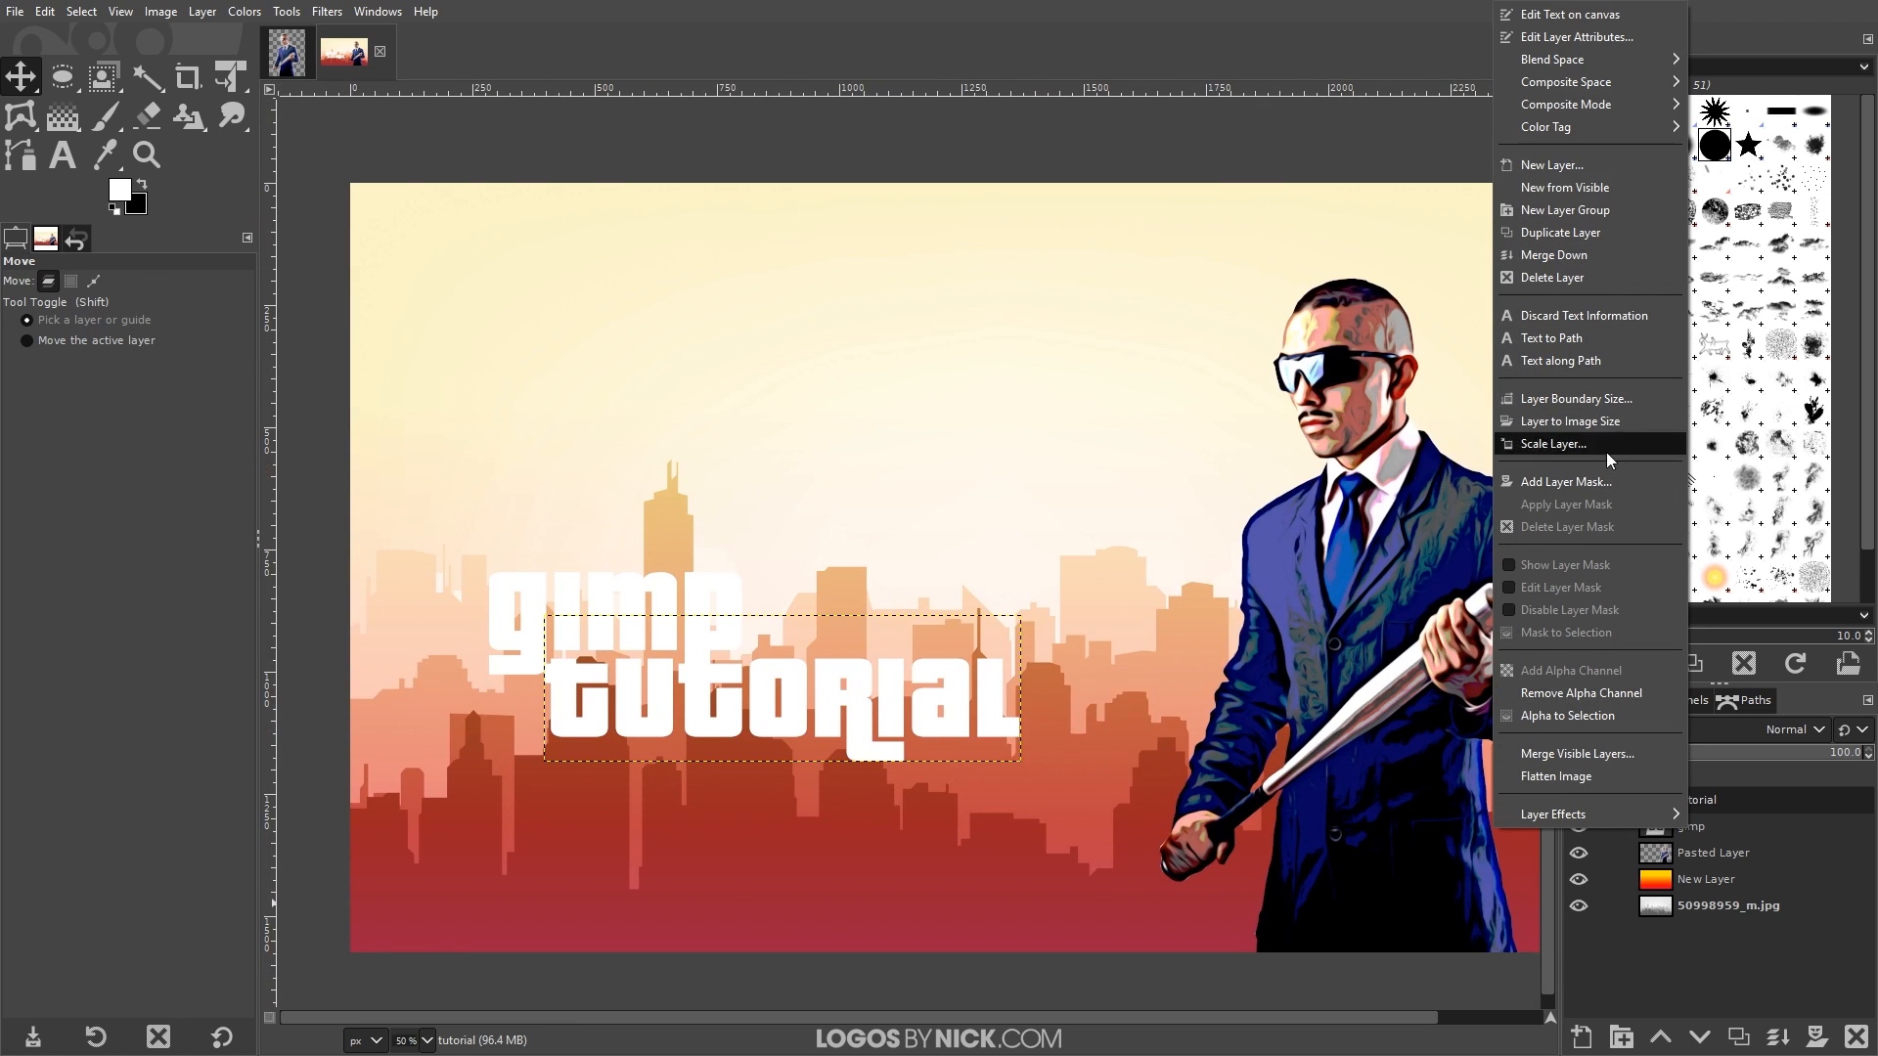
{"action": "left_click", "coordinate": [1563, 256]}
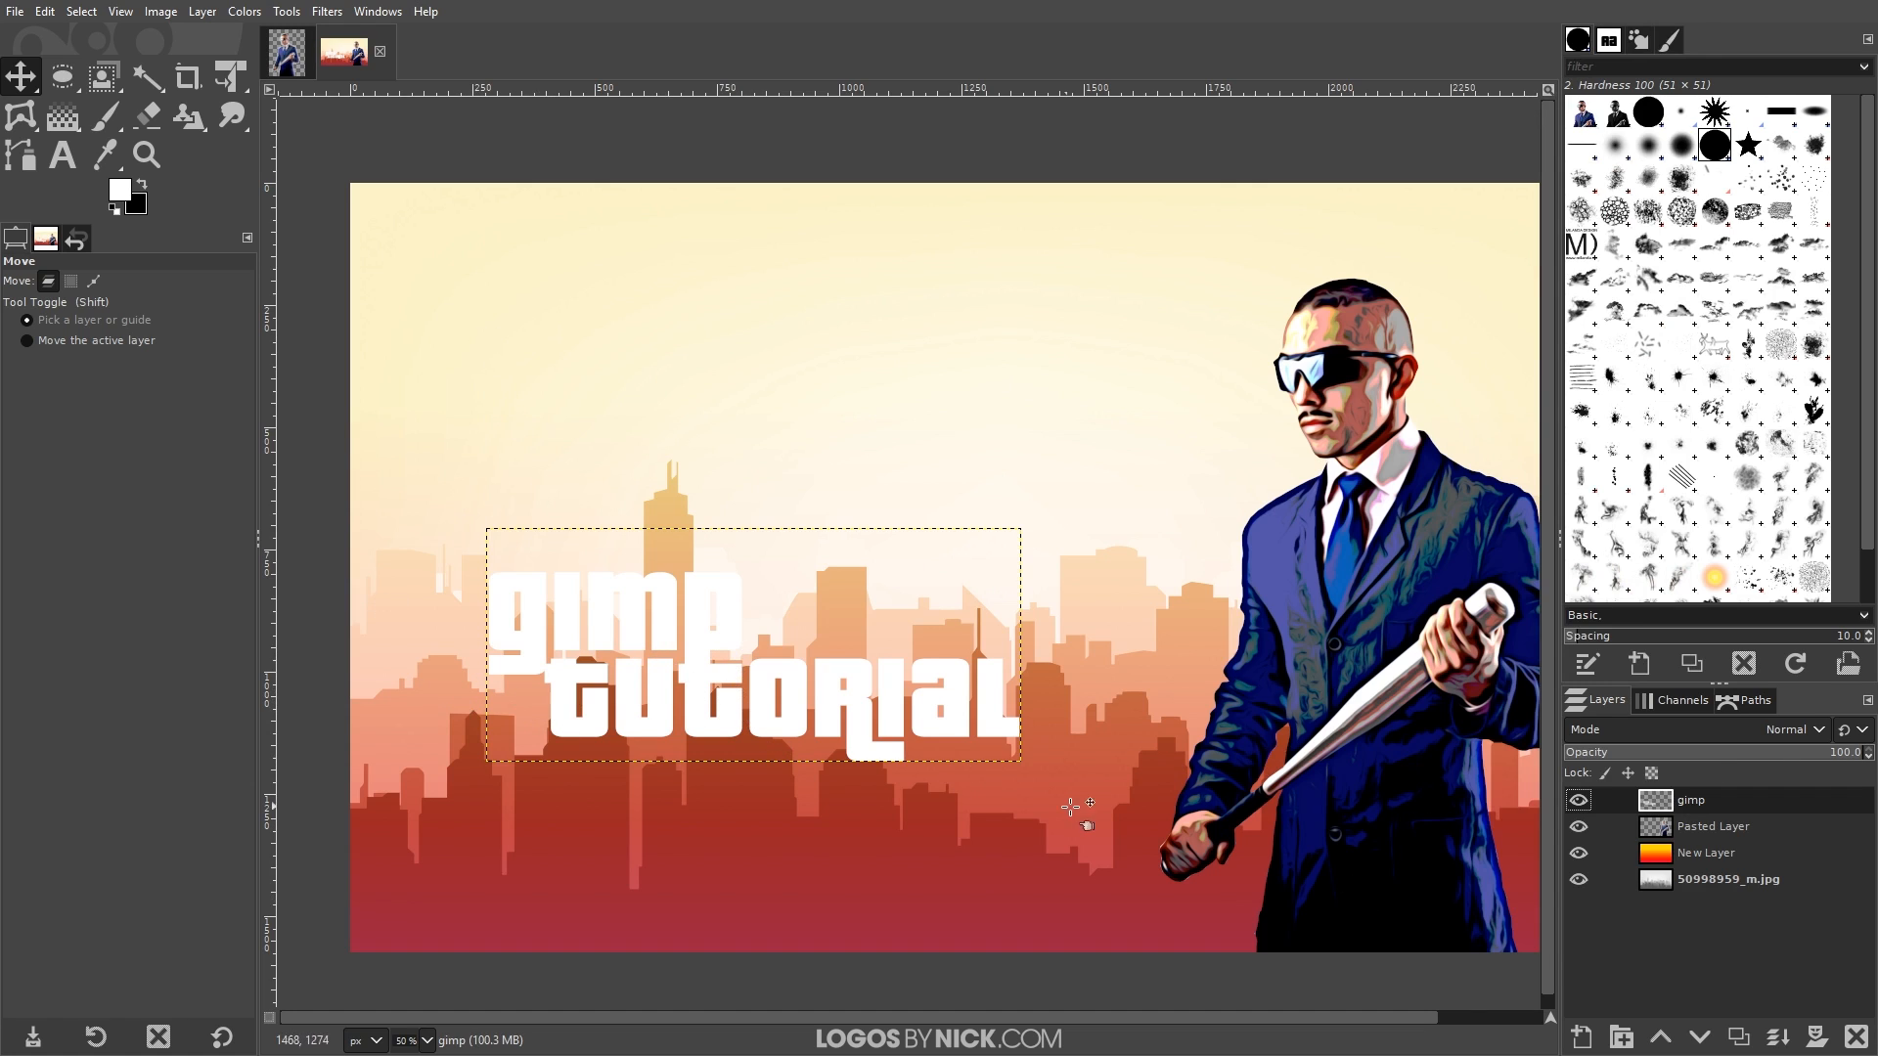
{"action": "left_click", "coordinate": [1579, 1048]}
{"action": "left_click", "coordinate": [1699, 988]}
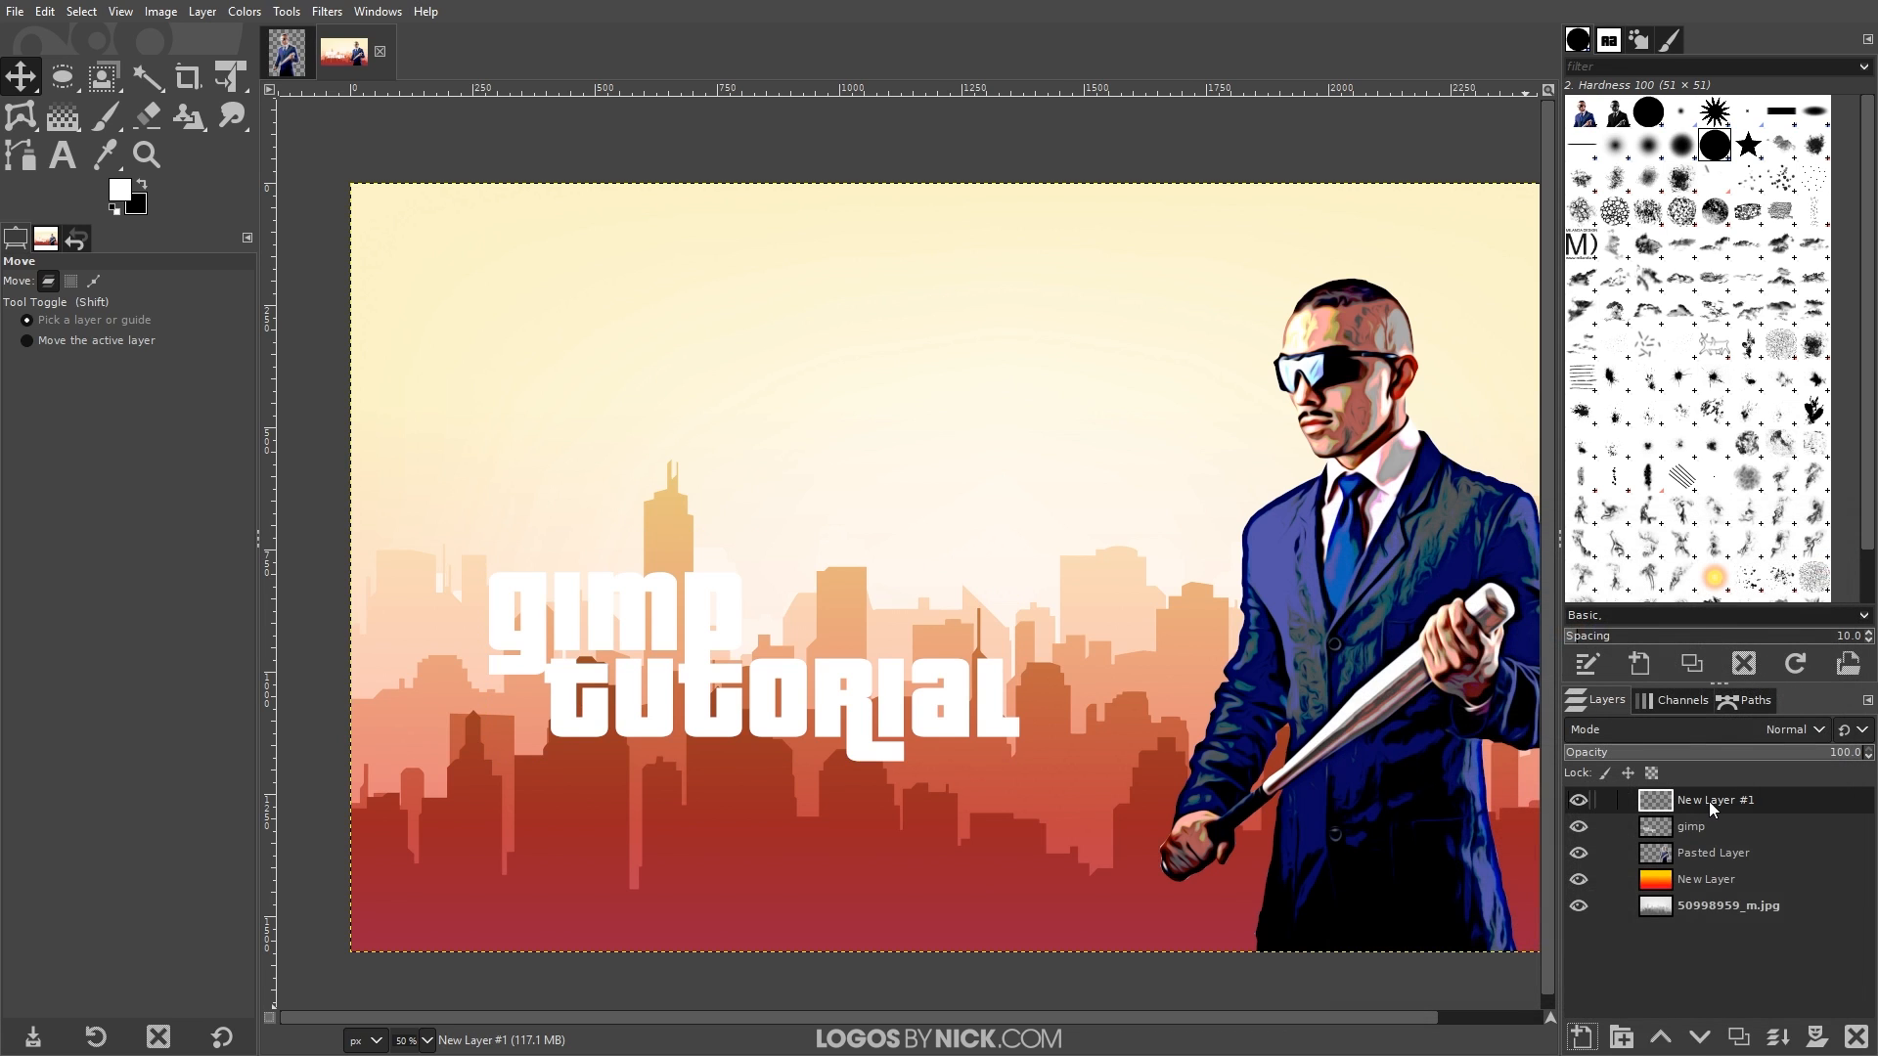
{"action": "left_click_drag", "start_coordinate": [1708, 801], "coordinate": [1694, 833]}
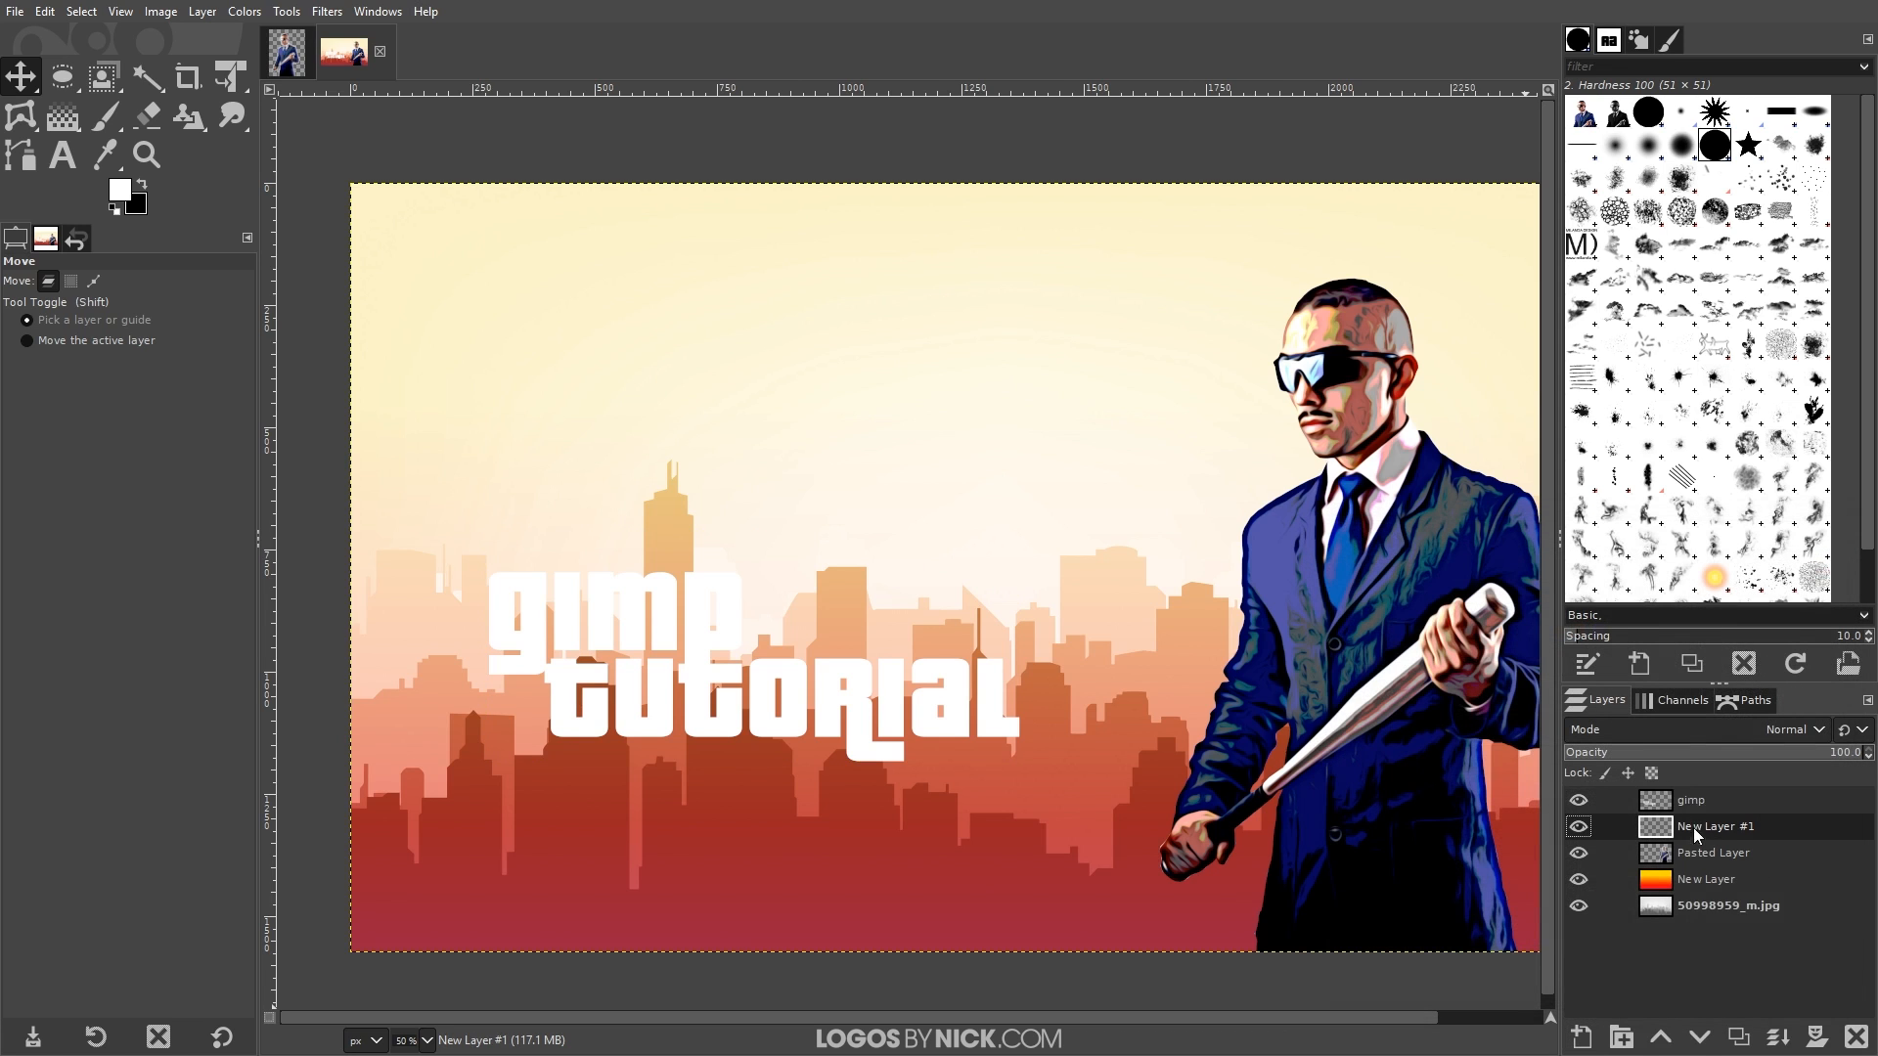
- Create a selection from the "gimp" layer's alpha, make the new empty layer active, and grow the selection by 25 px
{"action": "left_click", "coordinate": [1695, 801]}
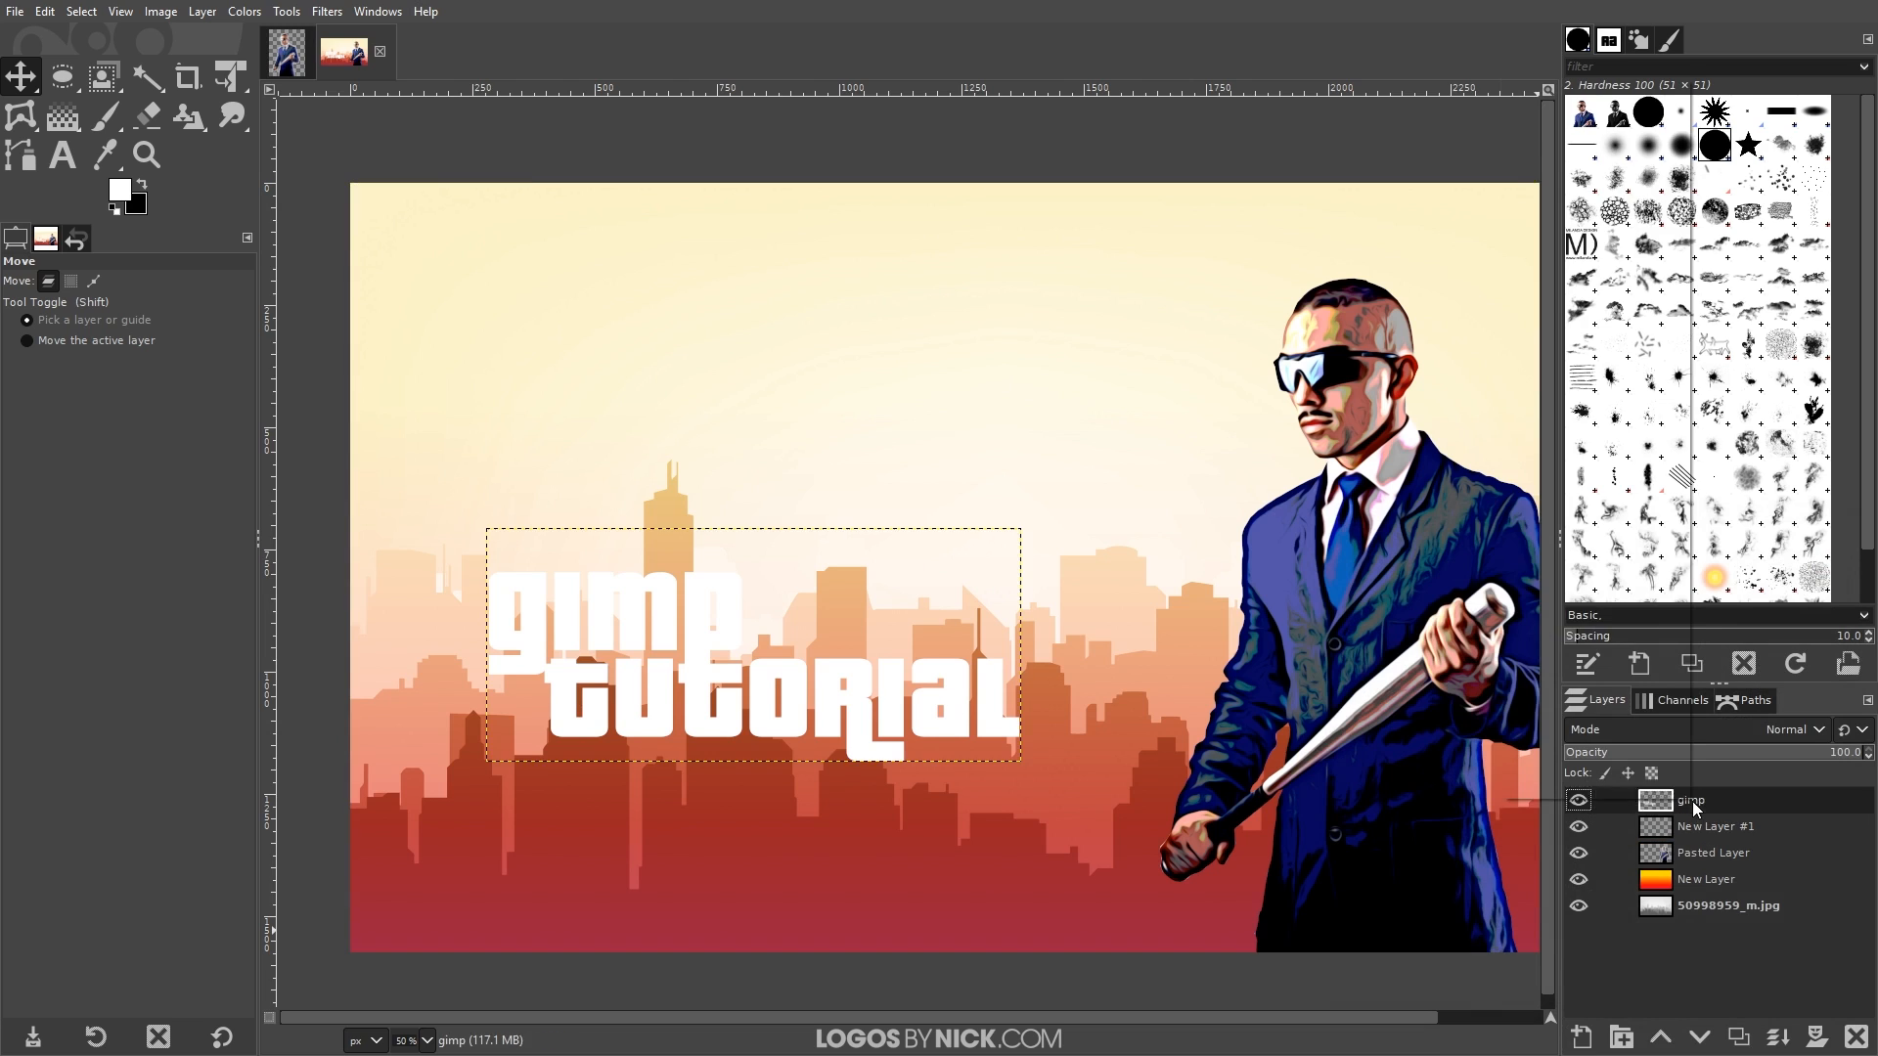
{"action": "right_click", "coordinate": [1692, 801]}
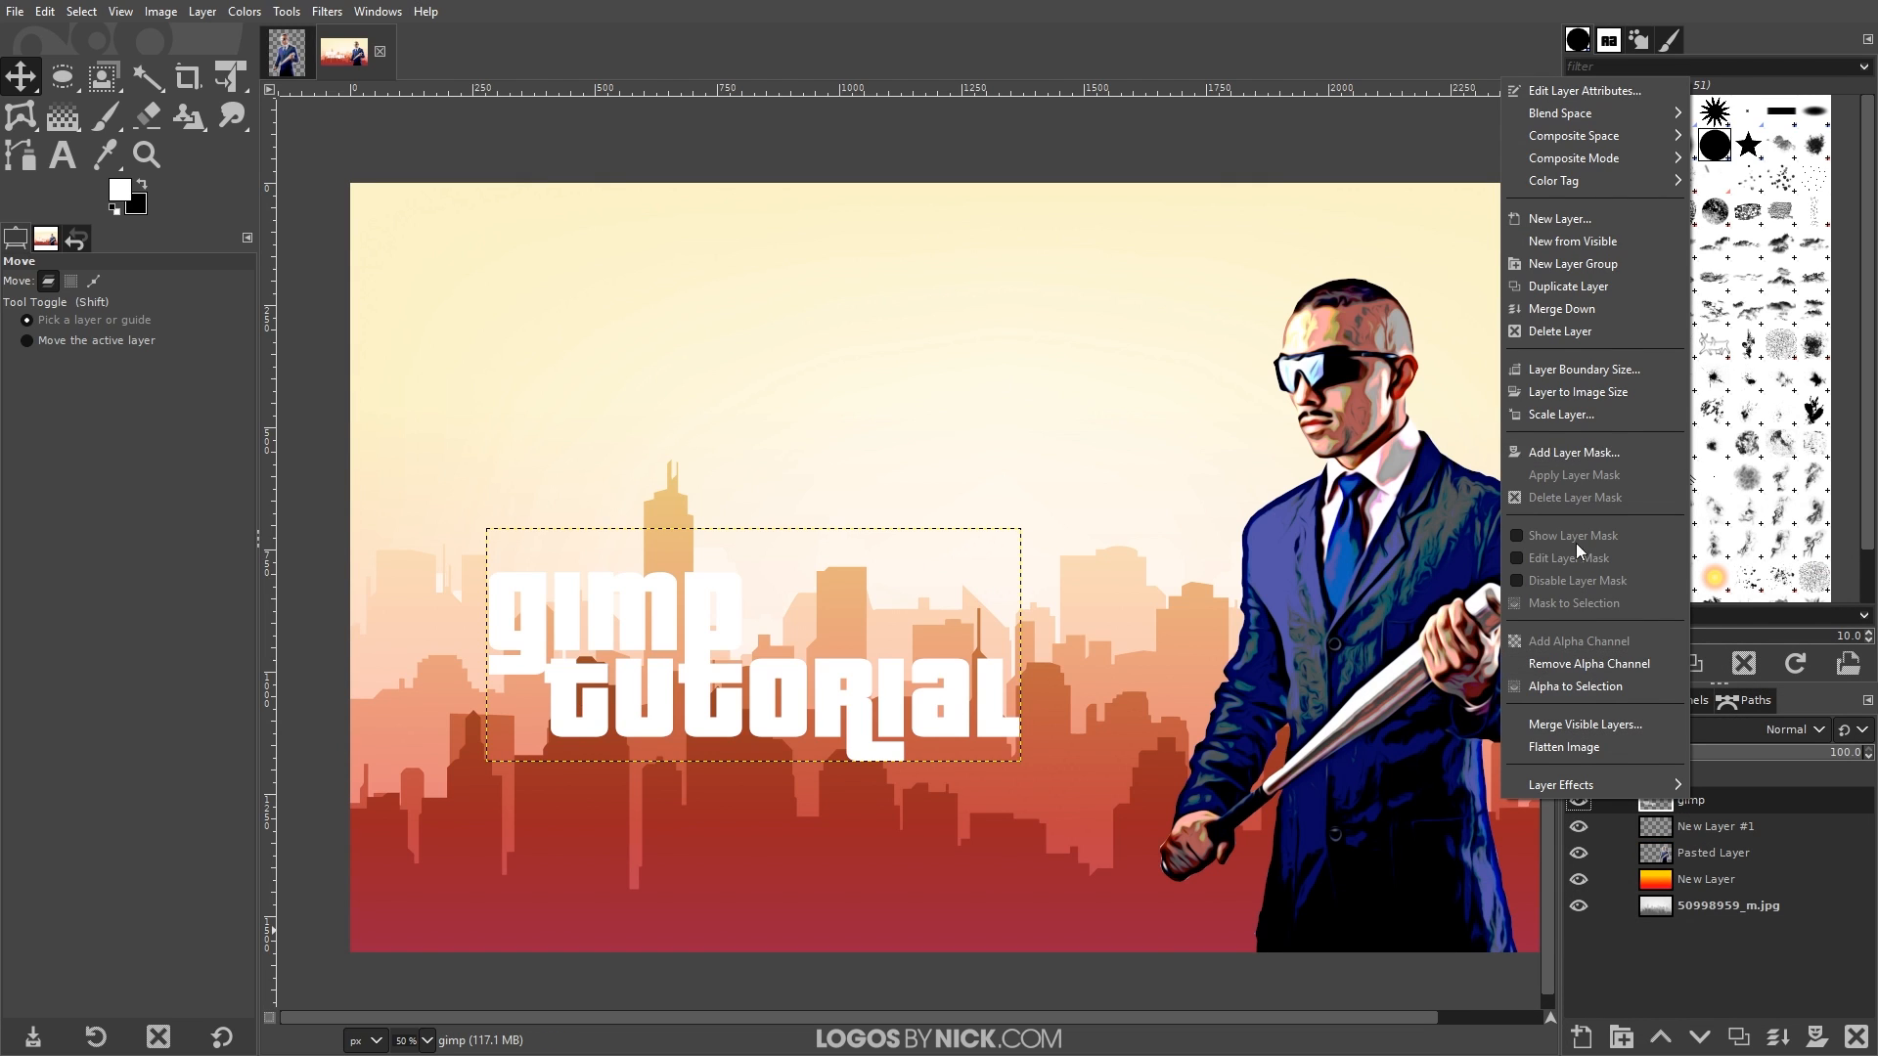
{"action": "left_click", "coordinate": [1589, 687]}
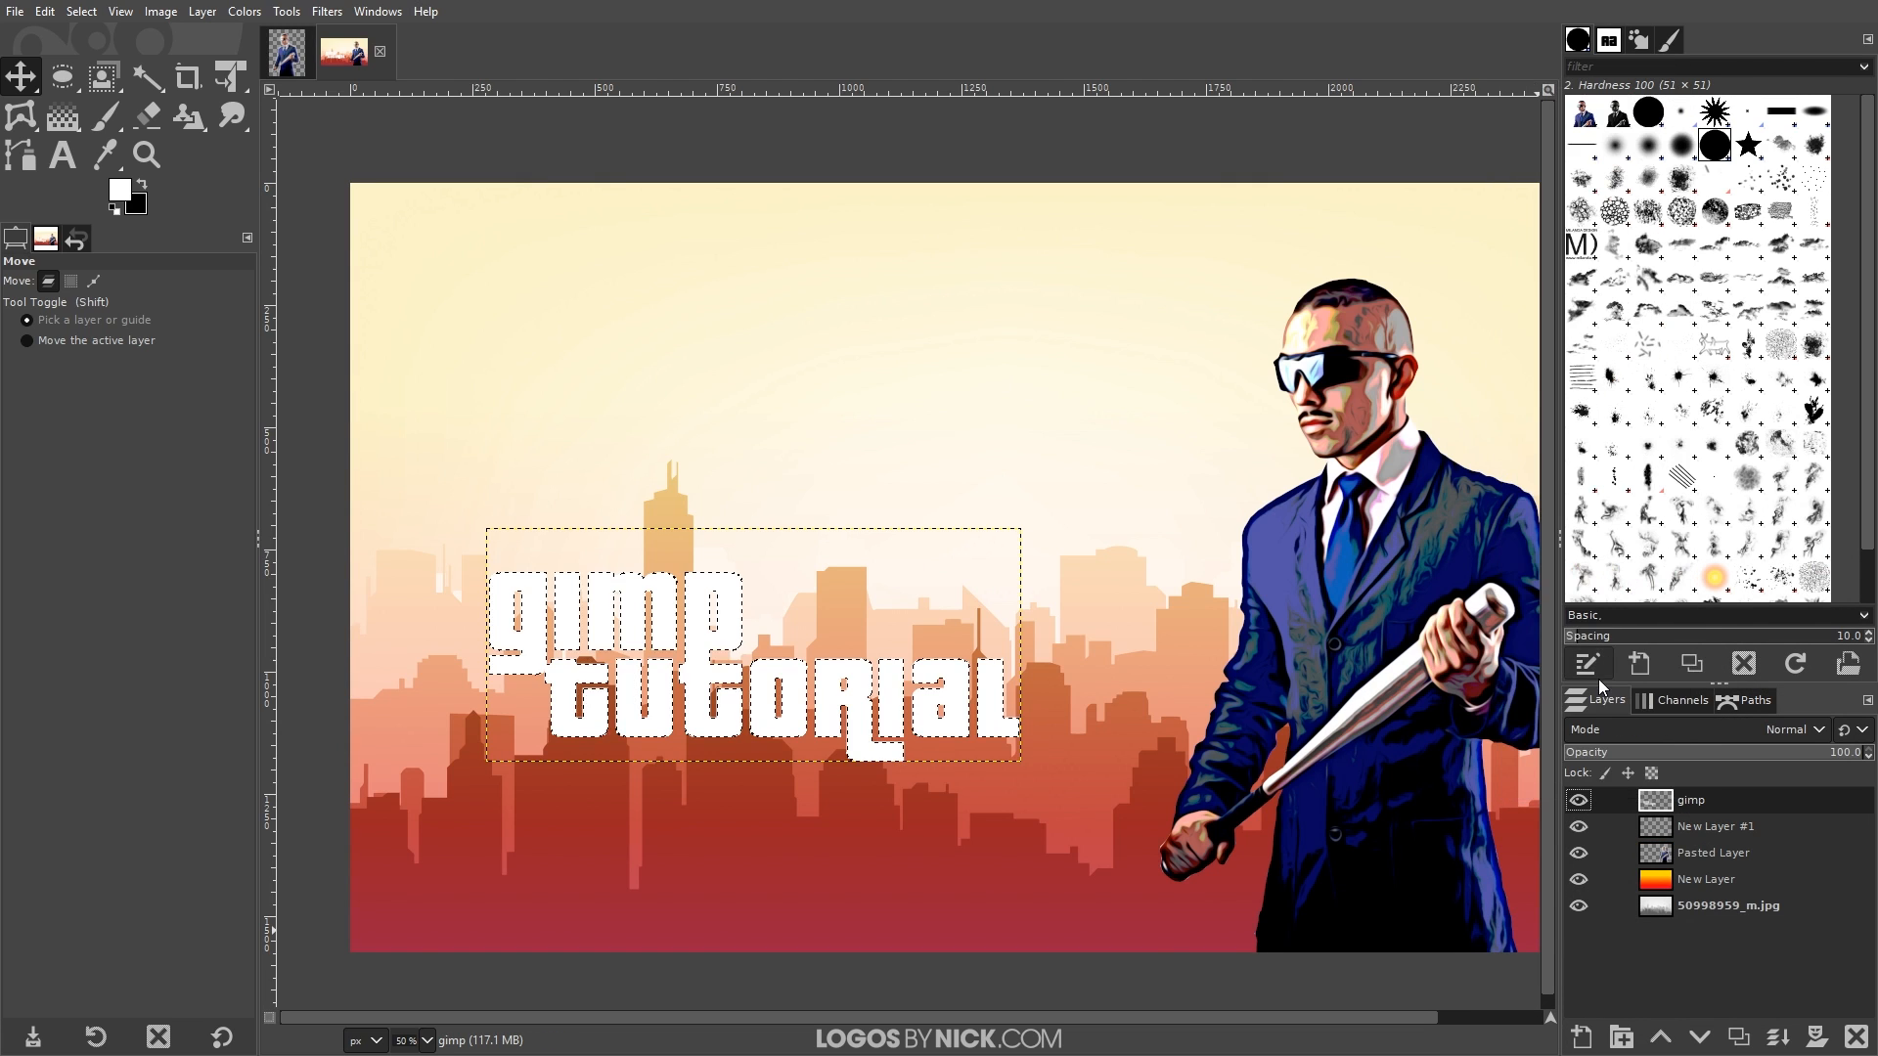
{"action": "left_click", "coordinate": [1693, 821]}
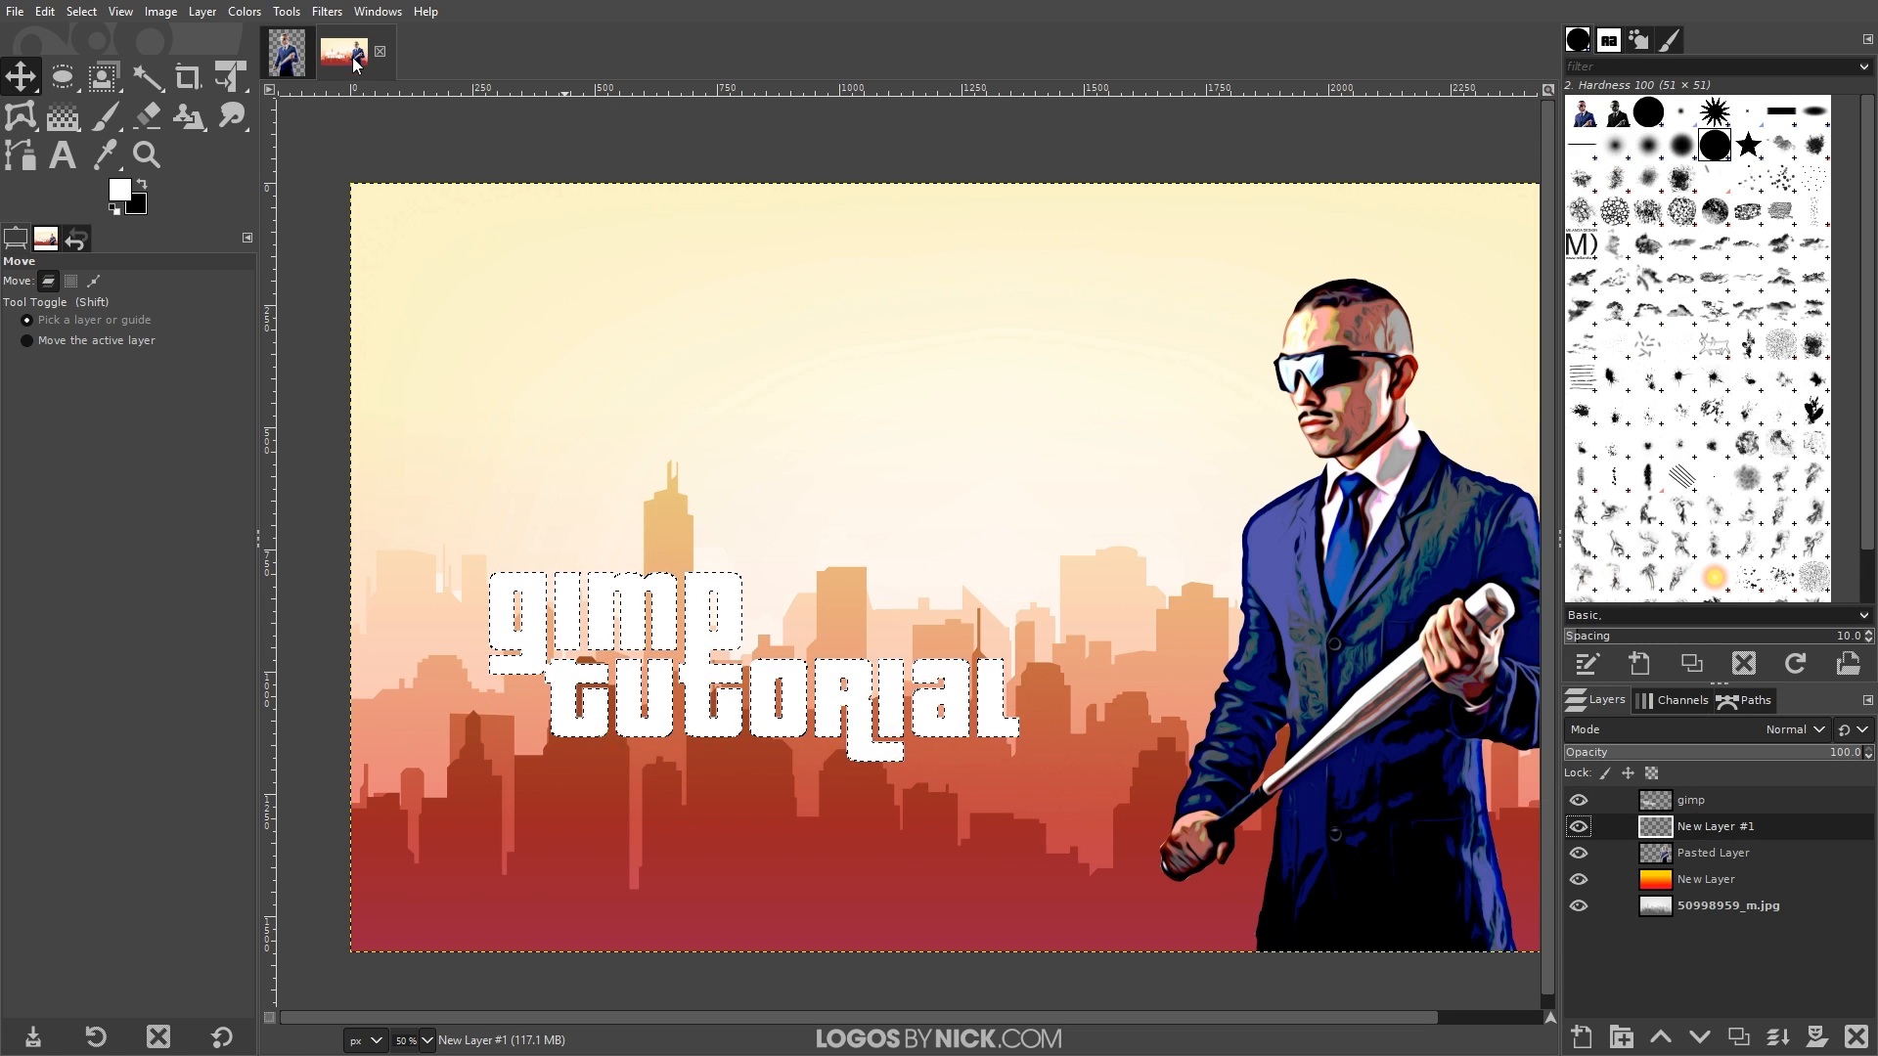
{"action": "left_click", "coordinate": [93, 13]}
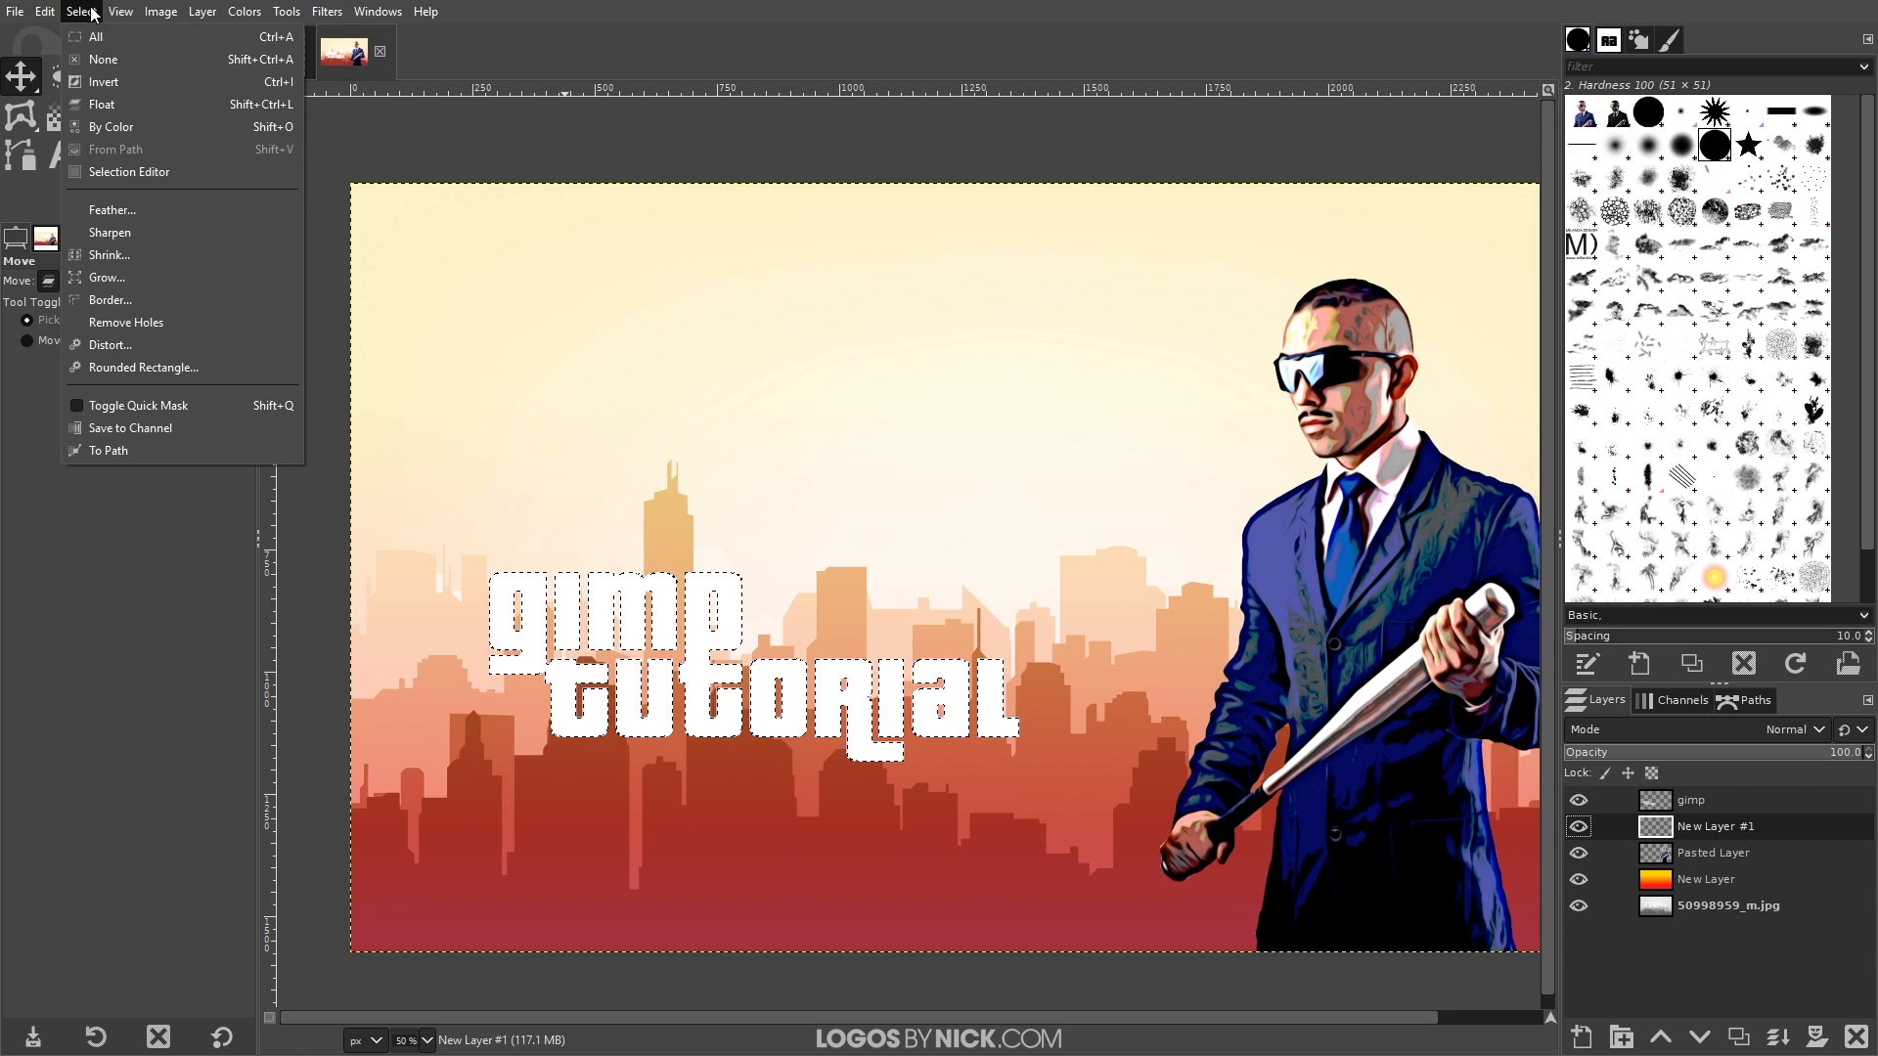
{"action": "left_click", "coordinate": [102, 280]}
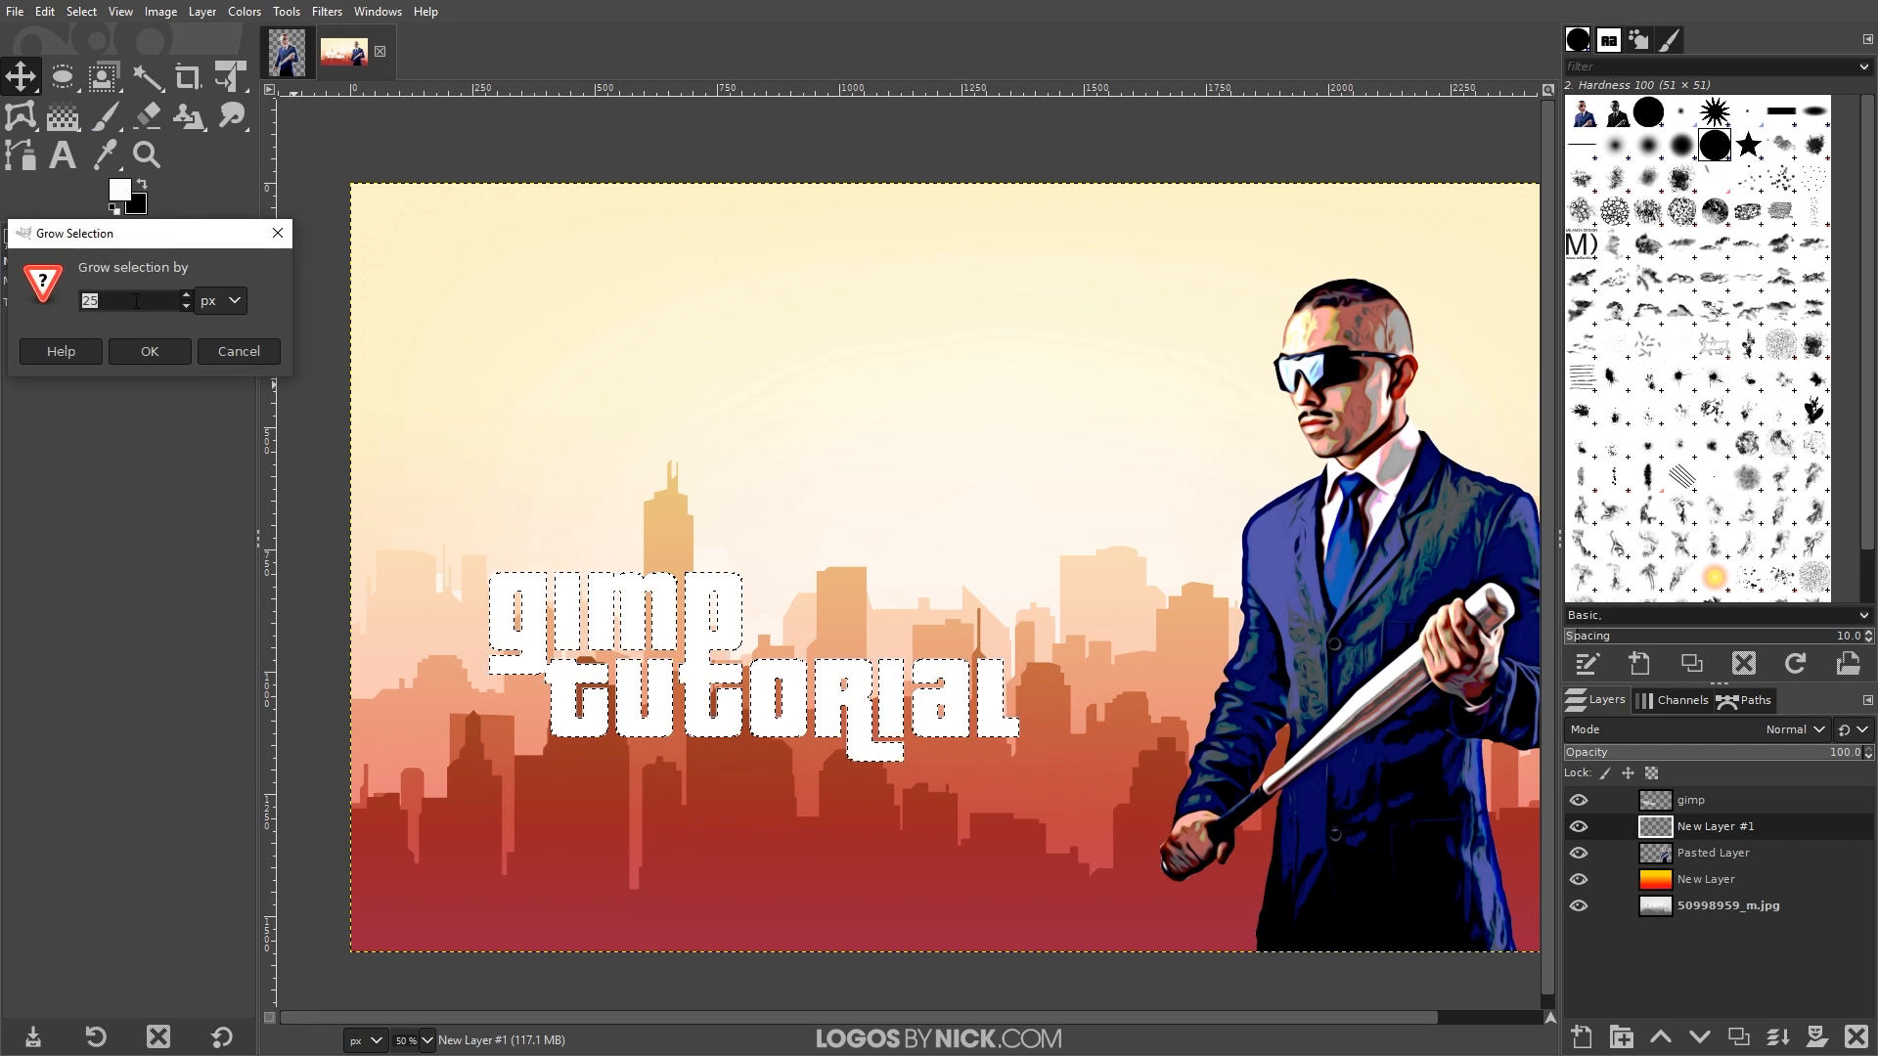
{"action": "left_click", "coordinate": [151, 351]}
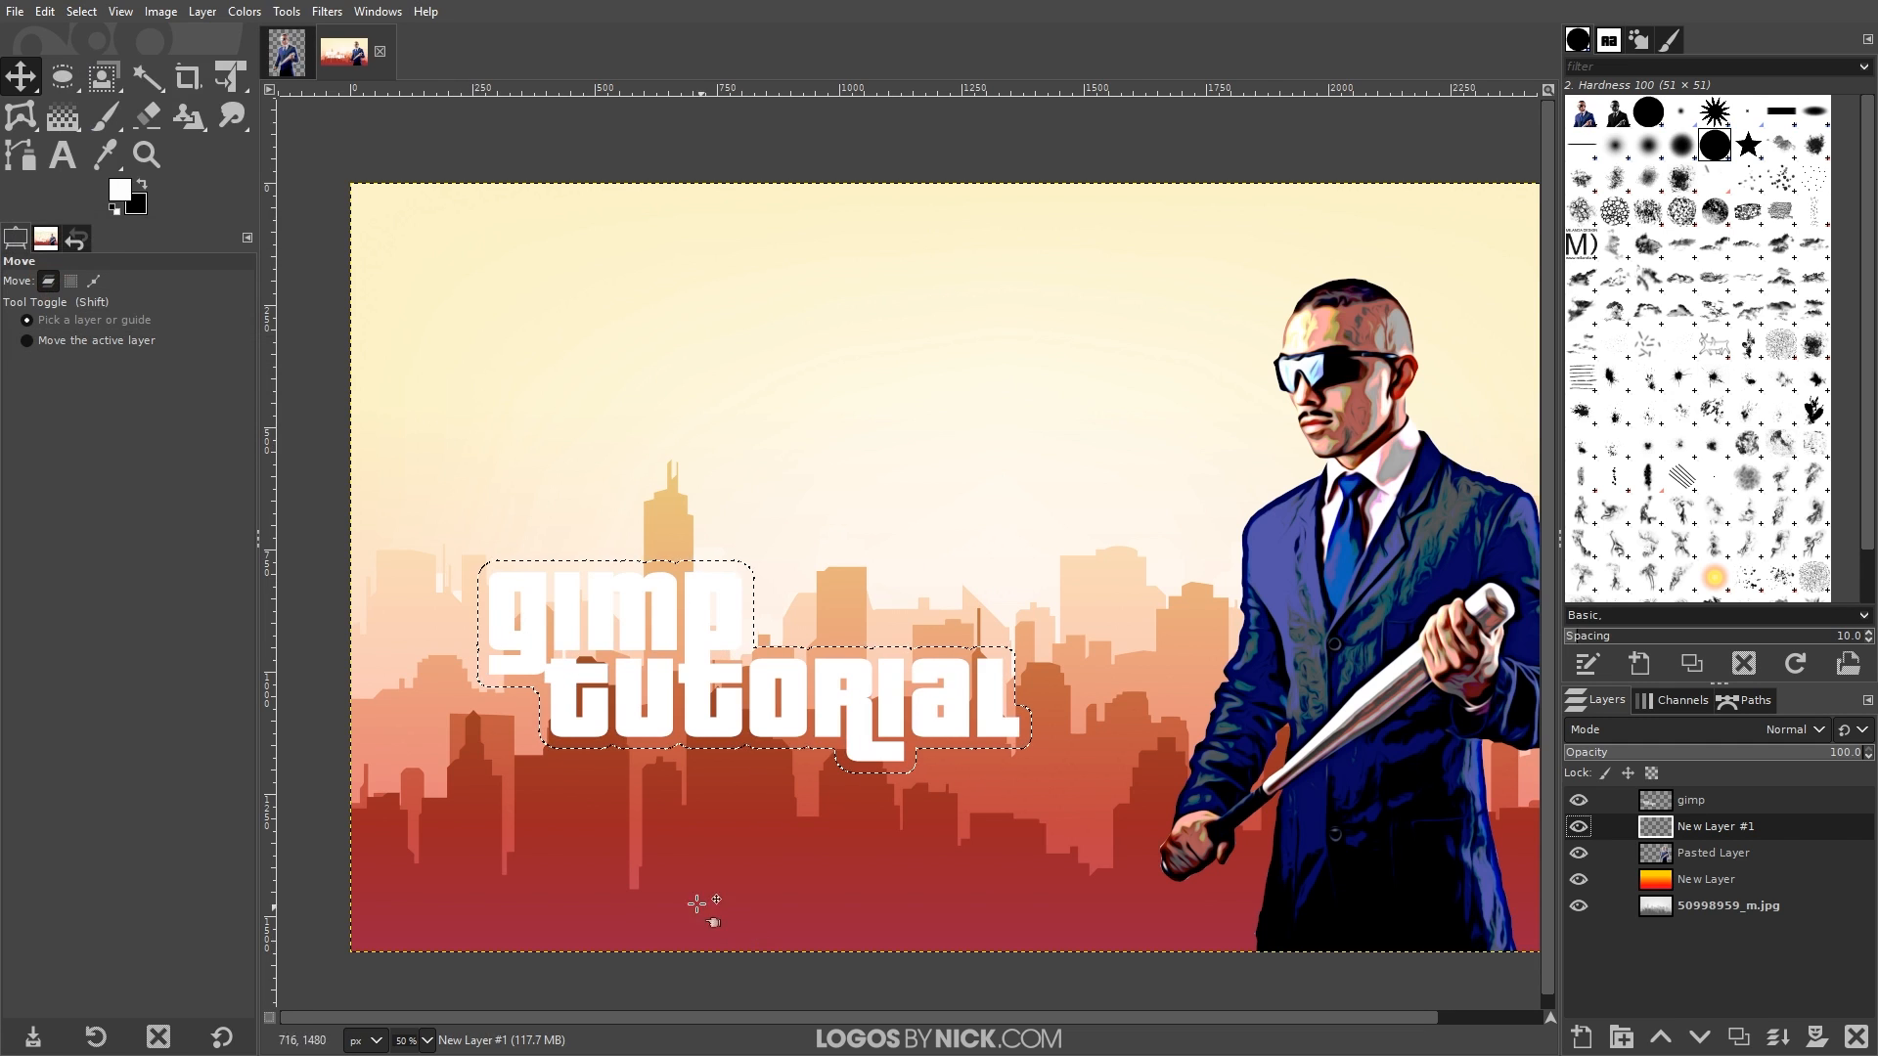
- Examine the grown selection outline around the "gimp tutorial" lettering
{"action": "scroll", "coordinate": [684, 805], "scroll_direction": "up", "scroll_amount": 1}
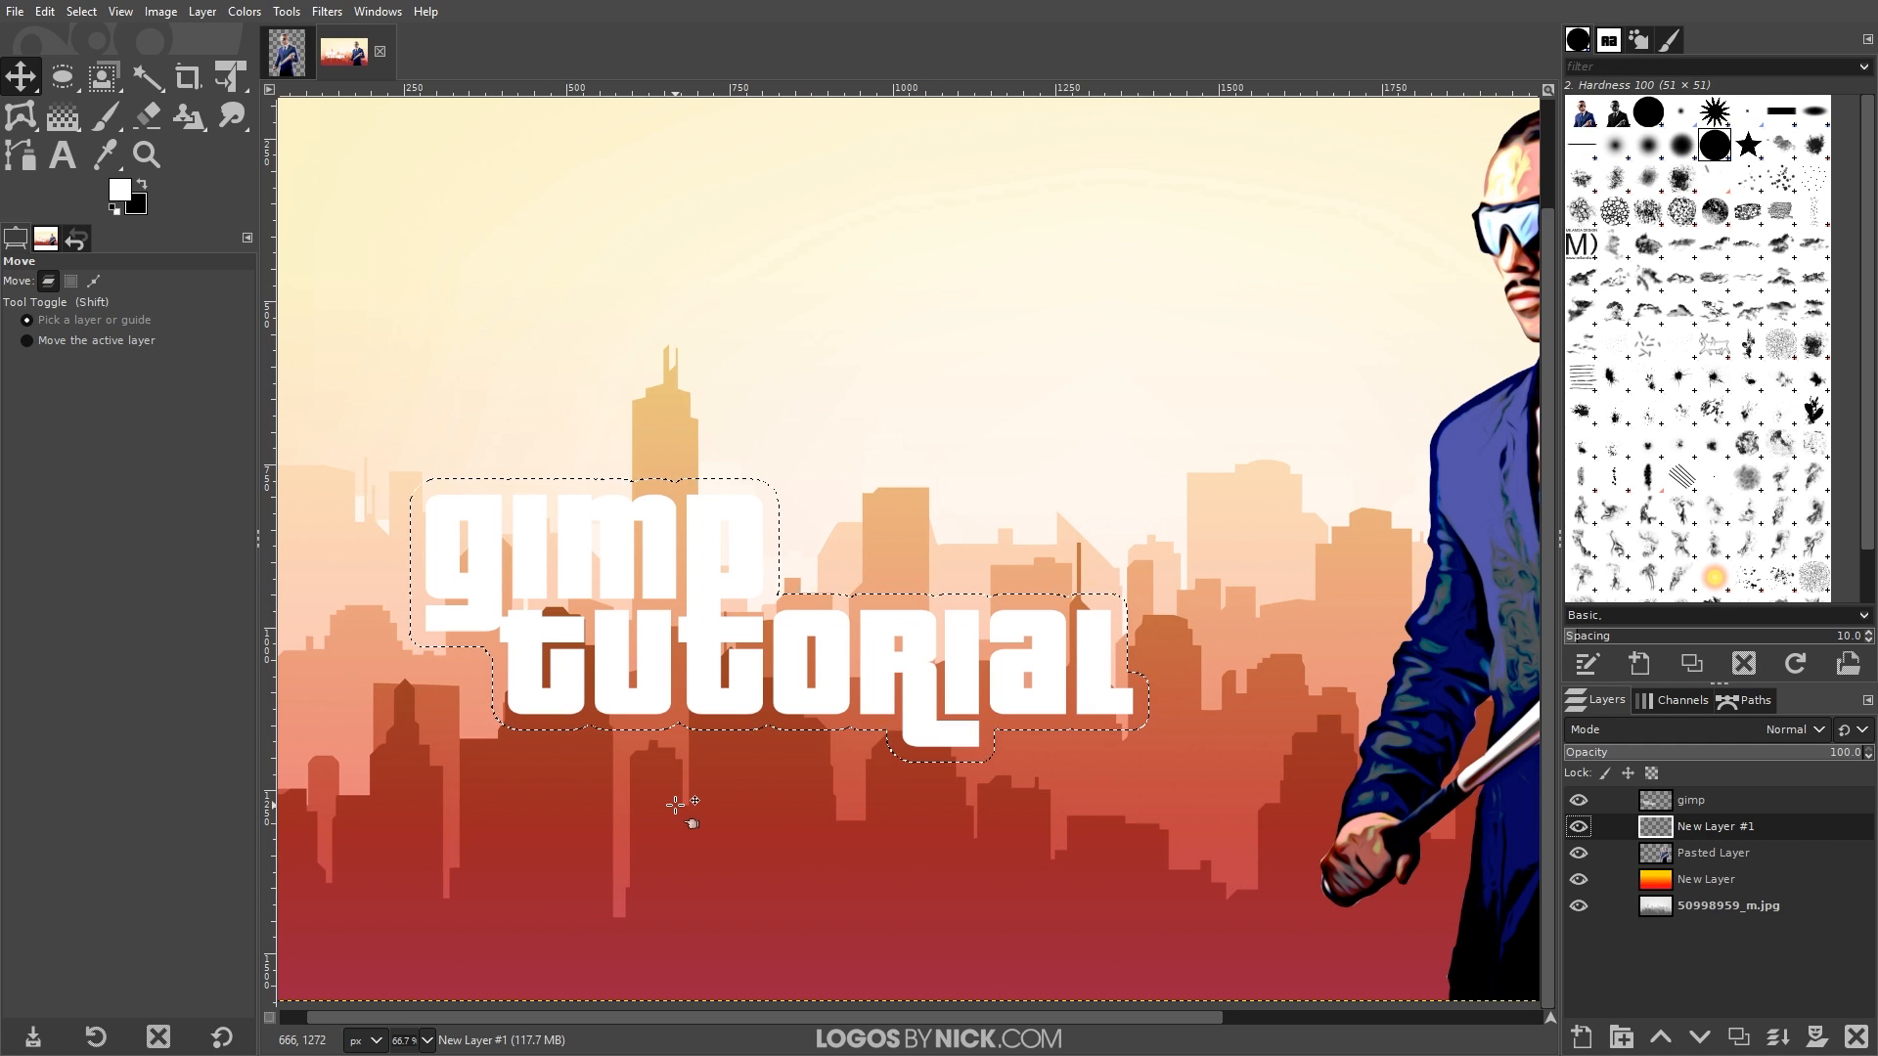
{"action": "scroll", "coordinate": [677, 802], "scroll_direction": "down", "scroll_amount": 3}
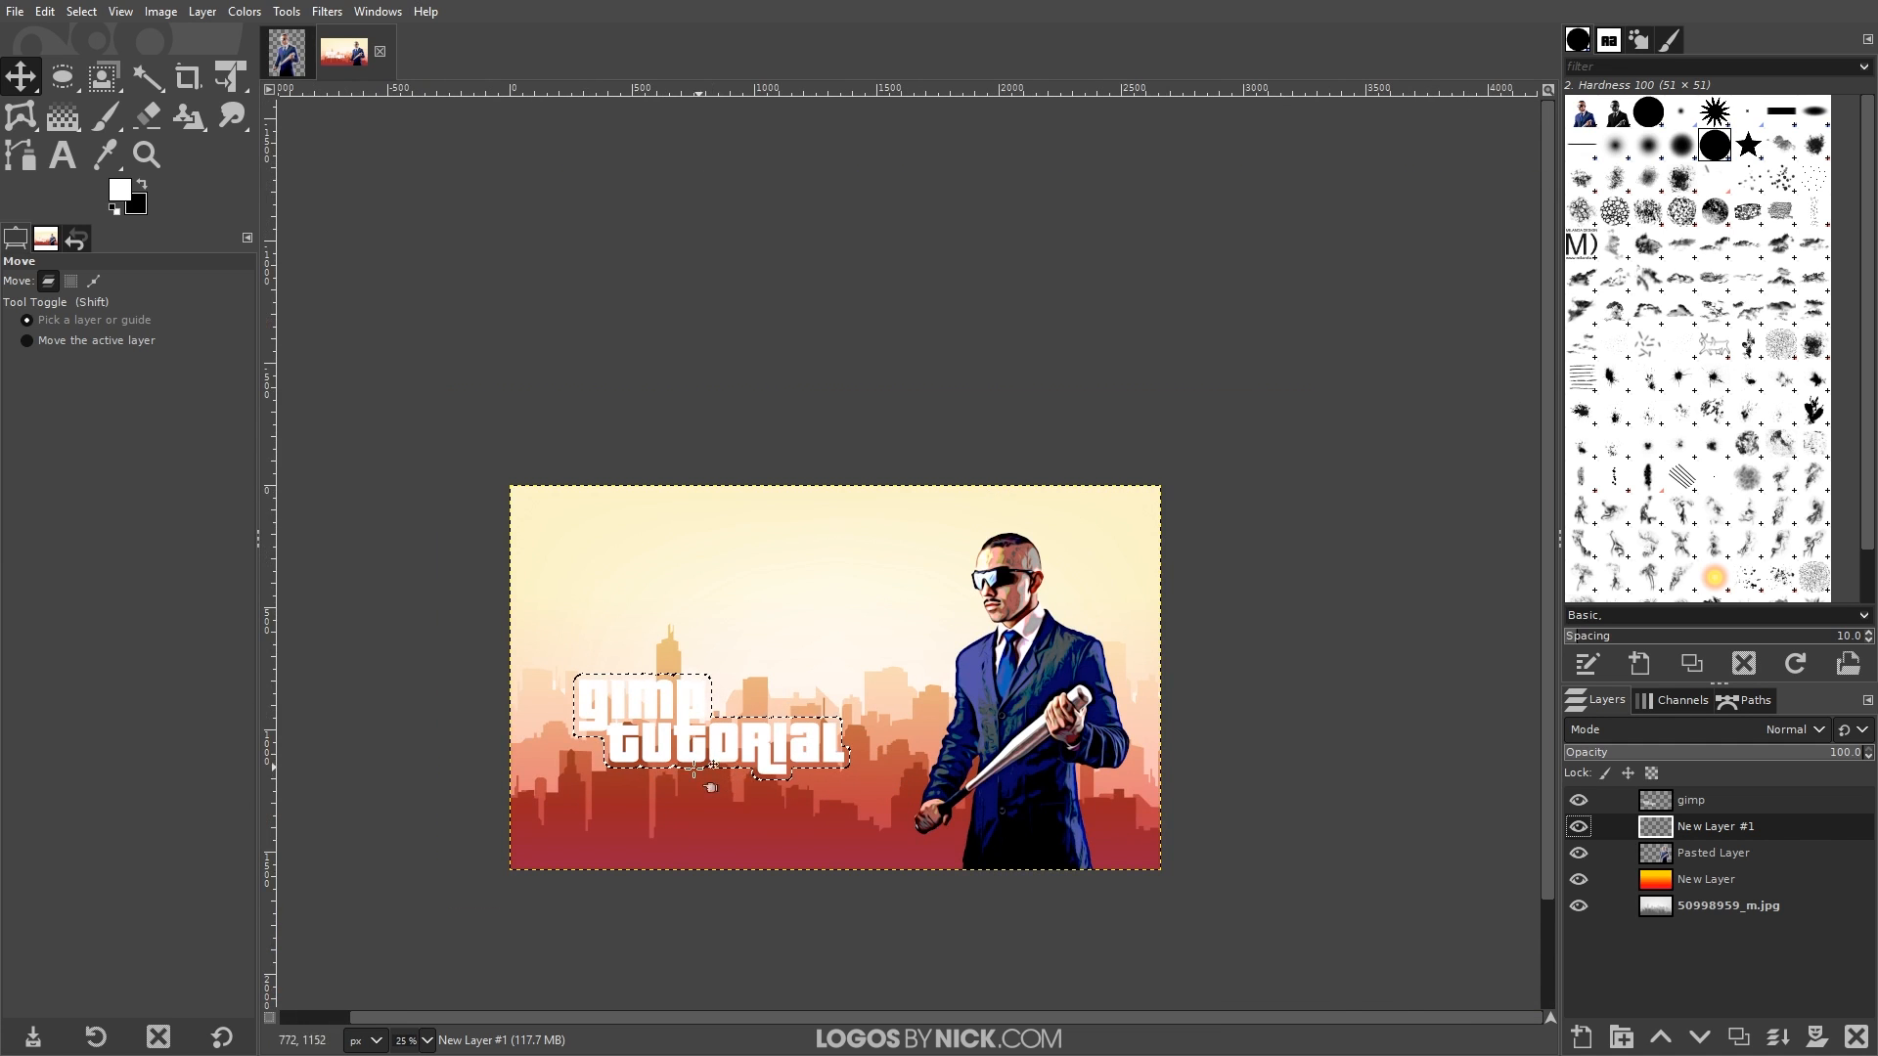
{"action": "scroll", "coordinate": [694, 769], "scroll_direction": "up", "scroll_amount": 4}
{"action": "scroll", "coordinate": [670, 766], "scroll_direction": "down", "scroll_amount": 1}
{"action": "scroll", "coordinate": [616, 783], "scroll_direction": "up", "scroll_amount": 2}
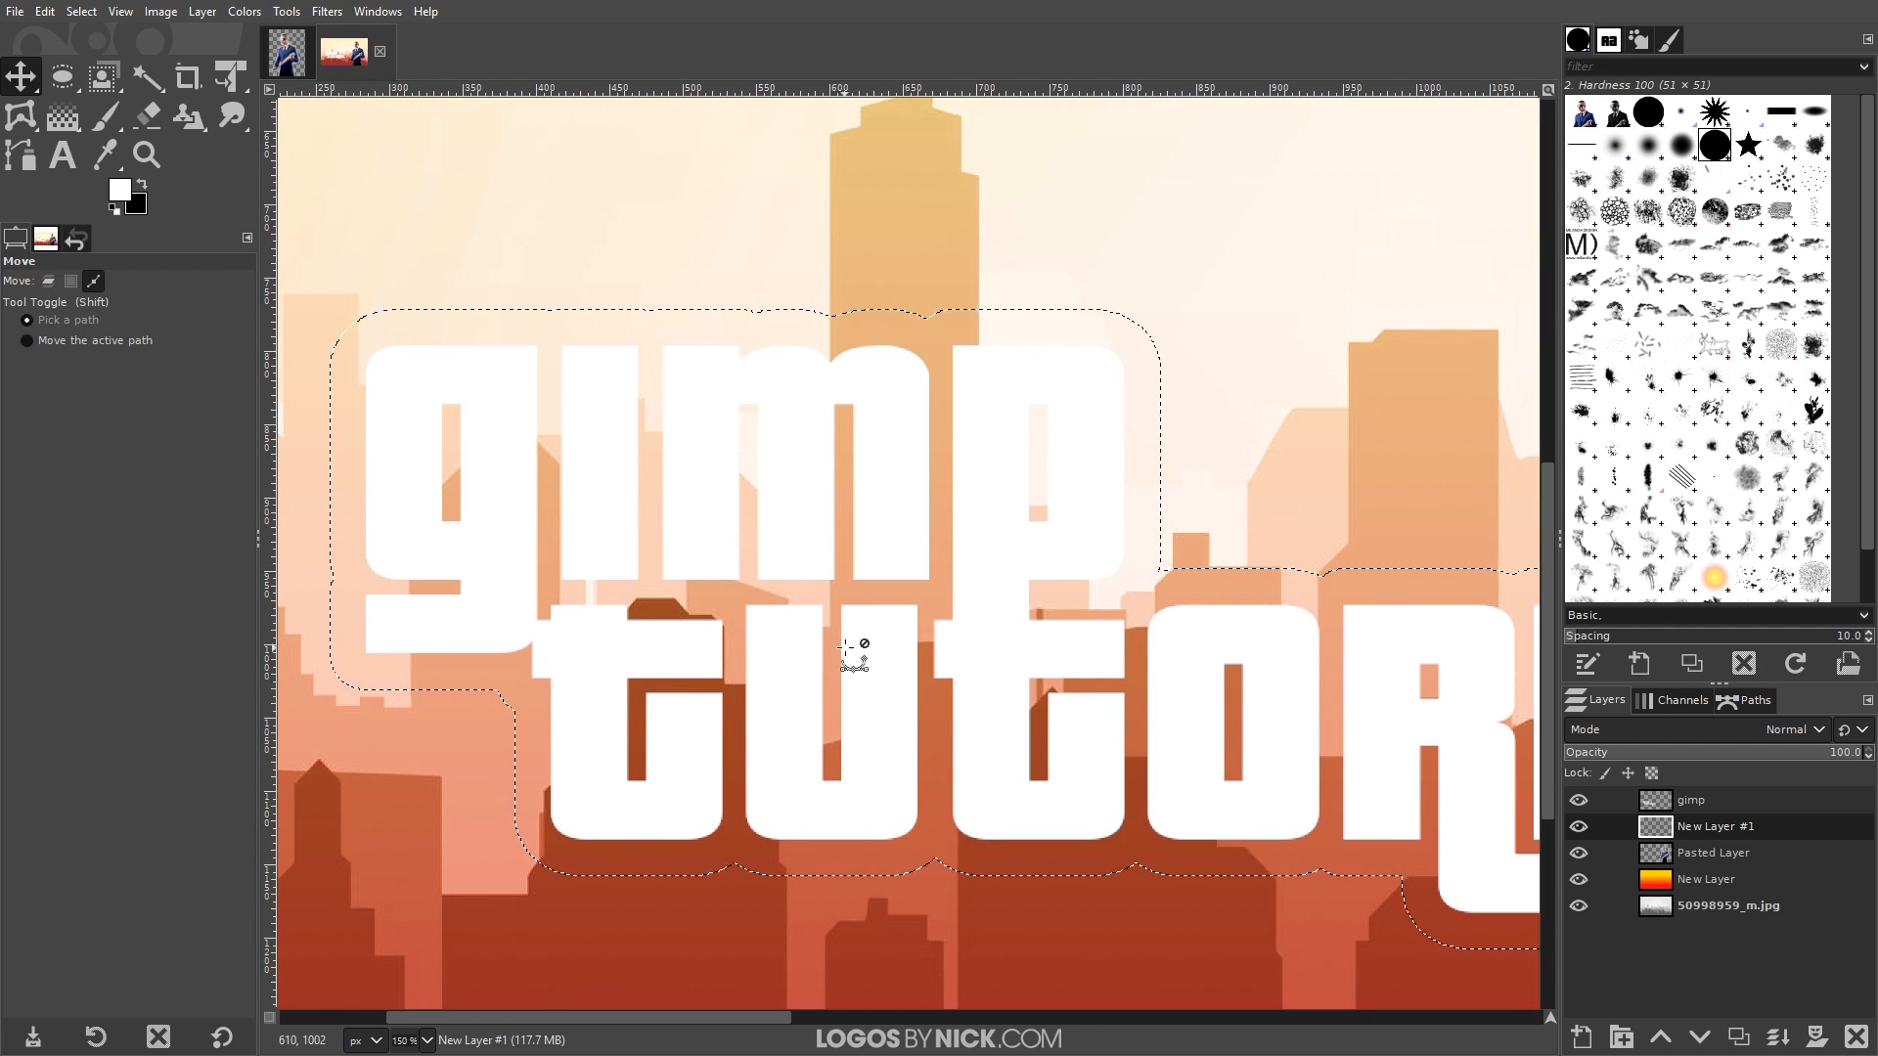
{"action": "scroll", "coordinate": [845, 648], "scroll_direction": "down", "scroll_amount": 1}
{"action": "left_click_drag", "start_coordinate": [1064, 675], "coordinate": [984, 688]}
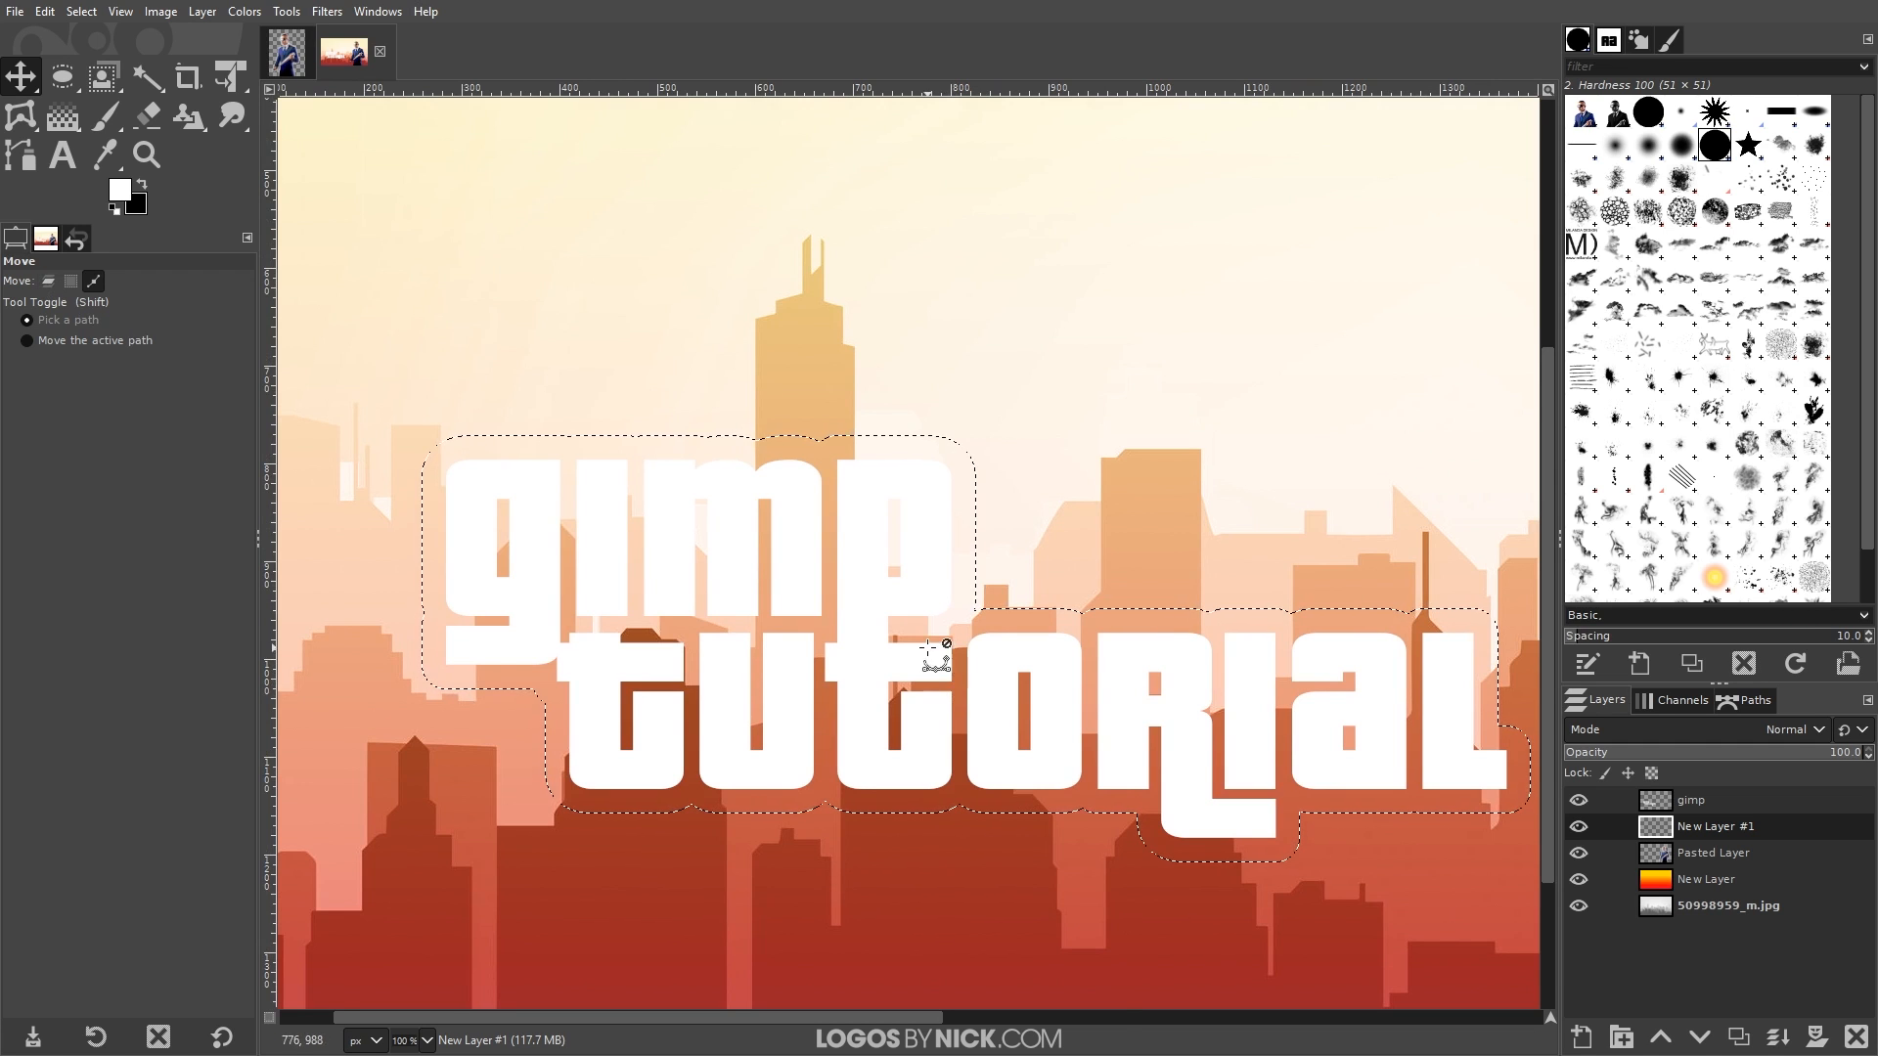
{"action": "scroll", "coordinate": [964, 721], "scroll_direction": "down", "scroll_amount": 1}
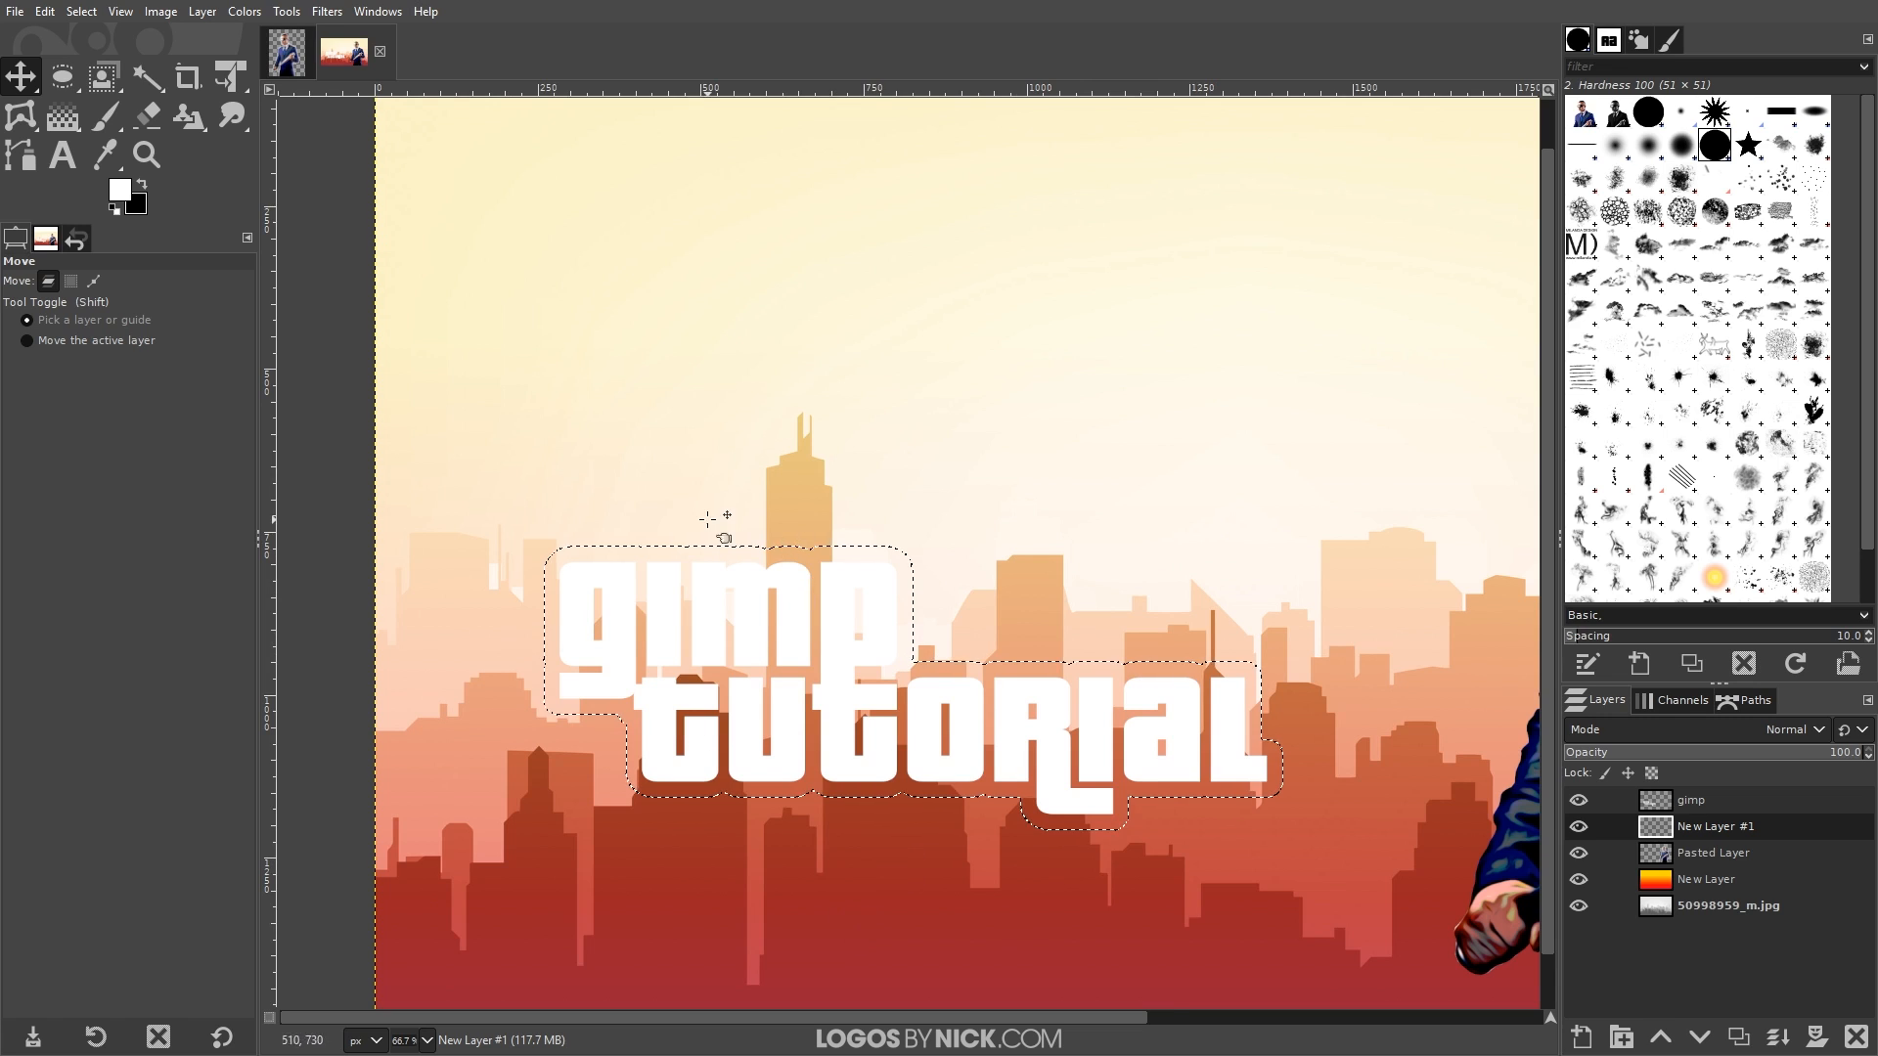
{"action": "scroll", "coordinate": [713, 529], "scroll_direction": "right", "scroll_amount": 1}
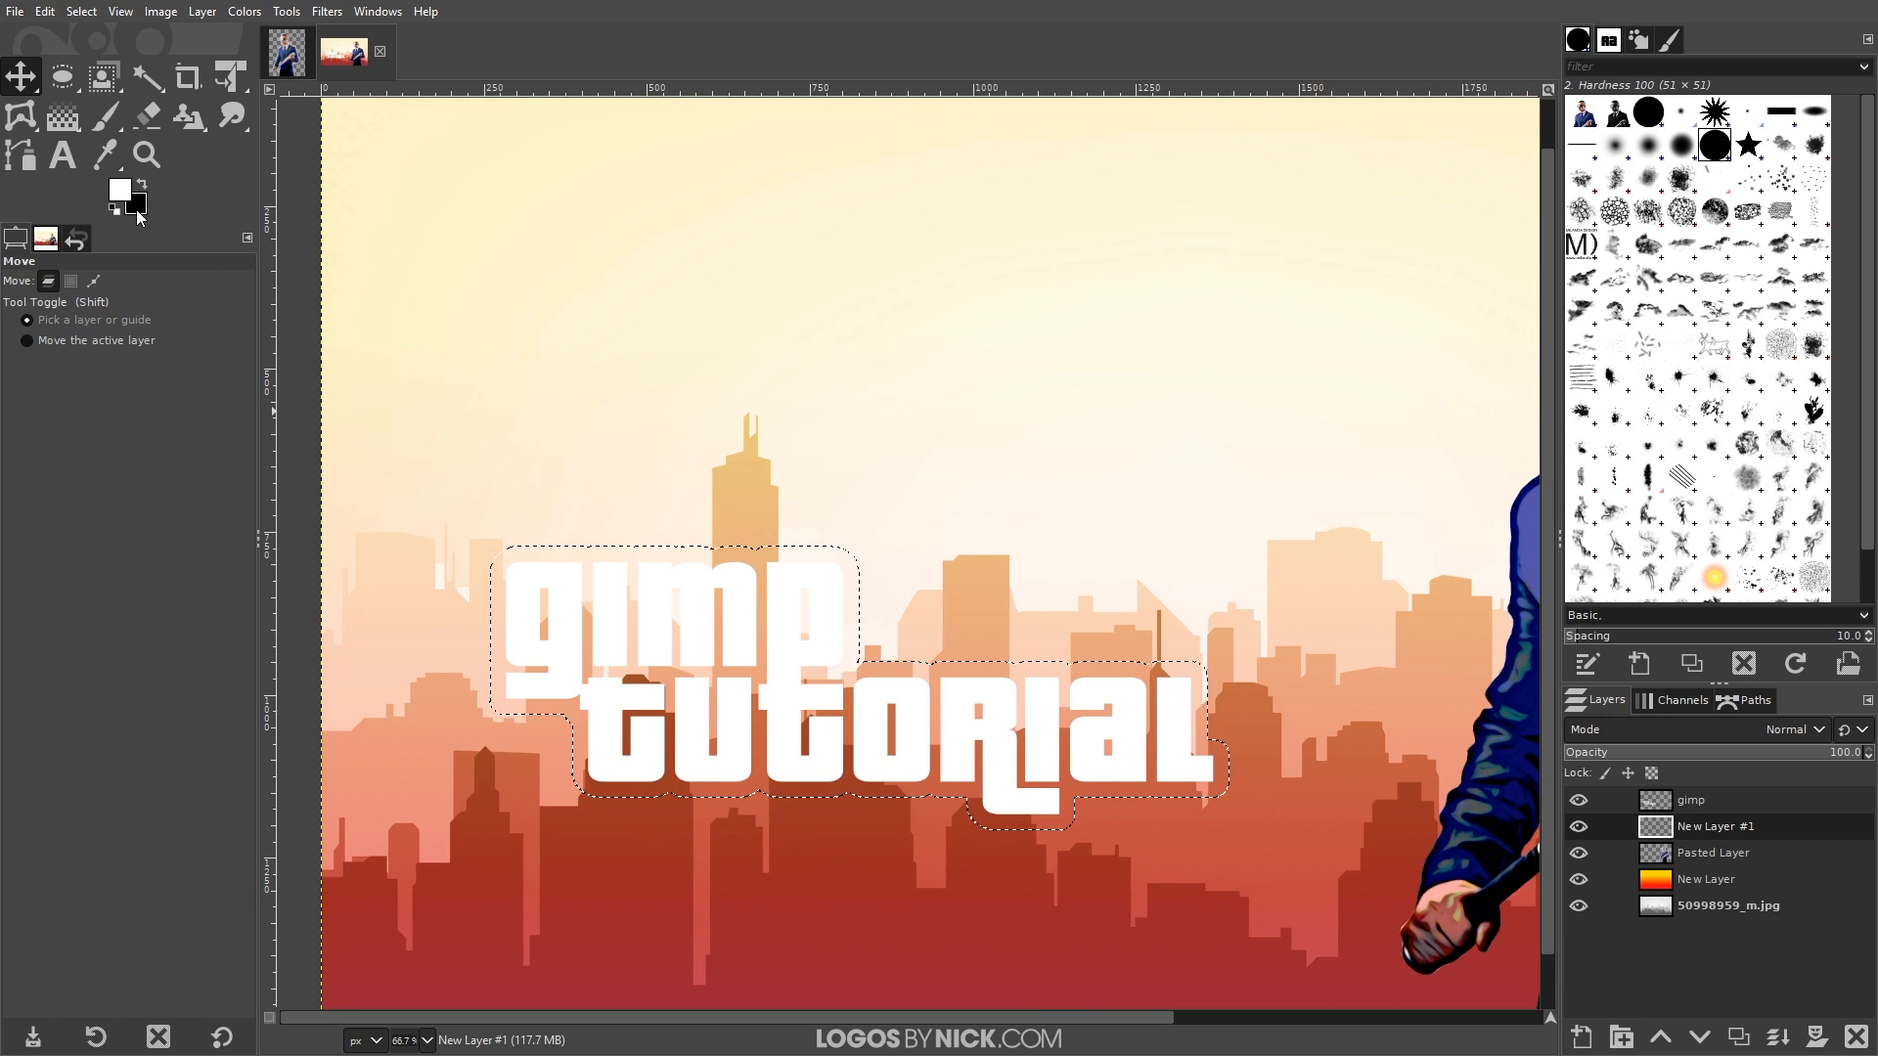
- Fill the grown selection with the black background color on the layer beneath the lettering, and deselect everything
{"action": "left_click", "coordinate": [45, 11]}
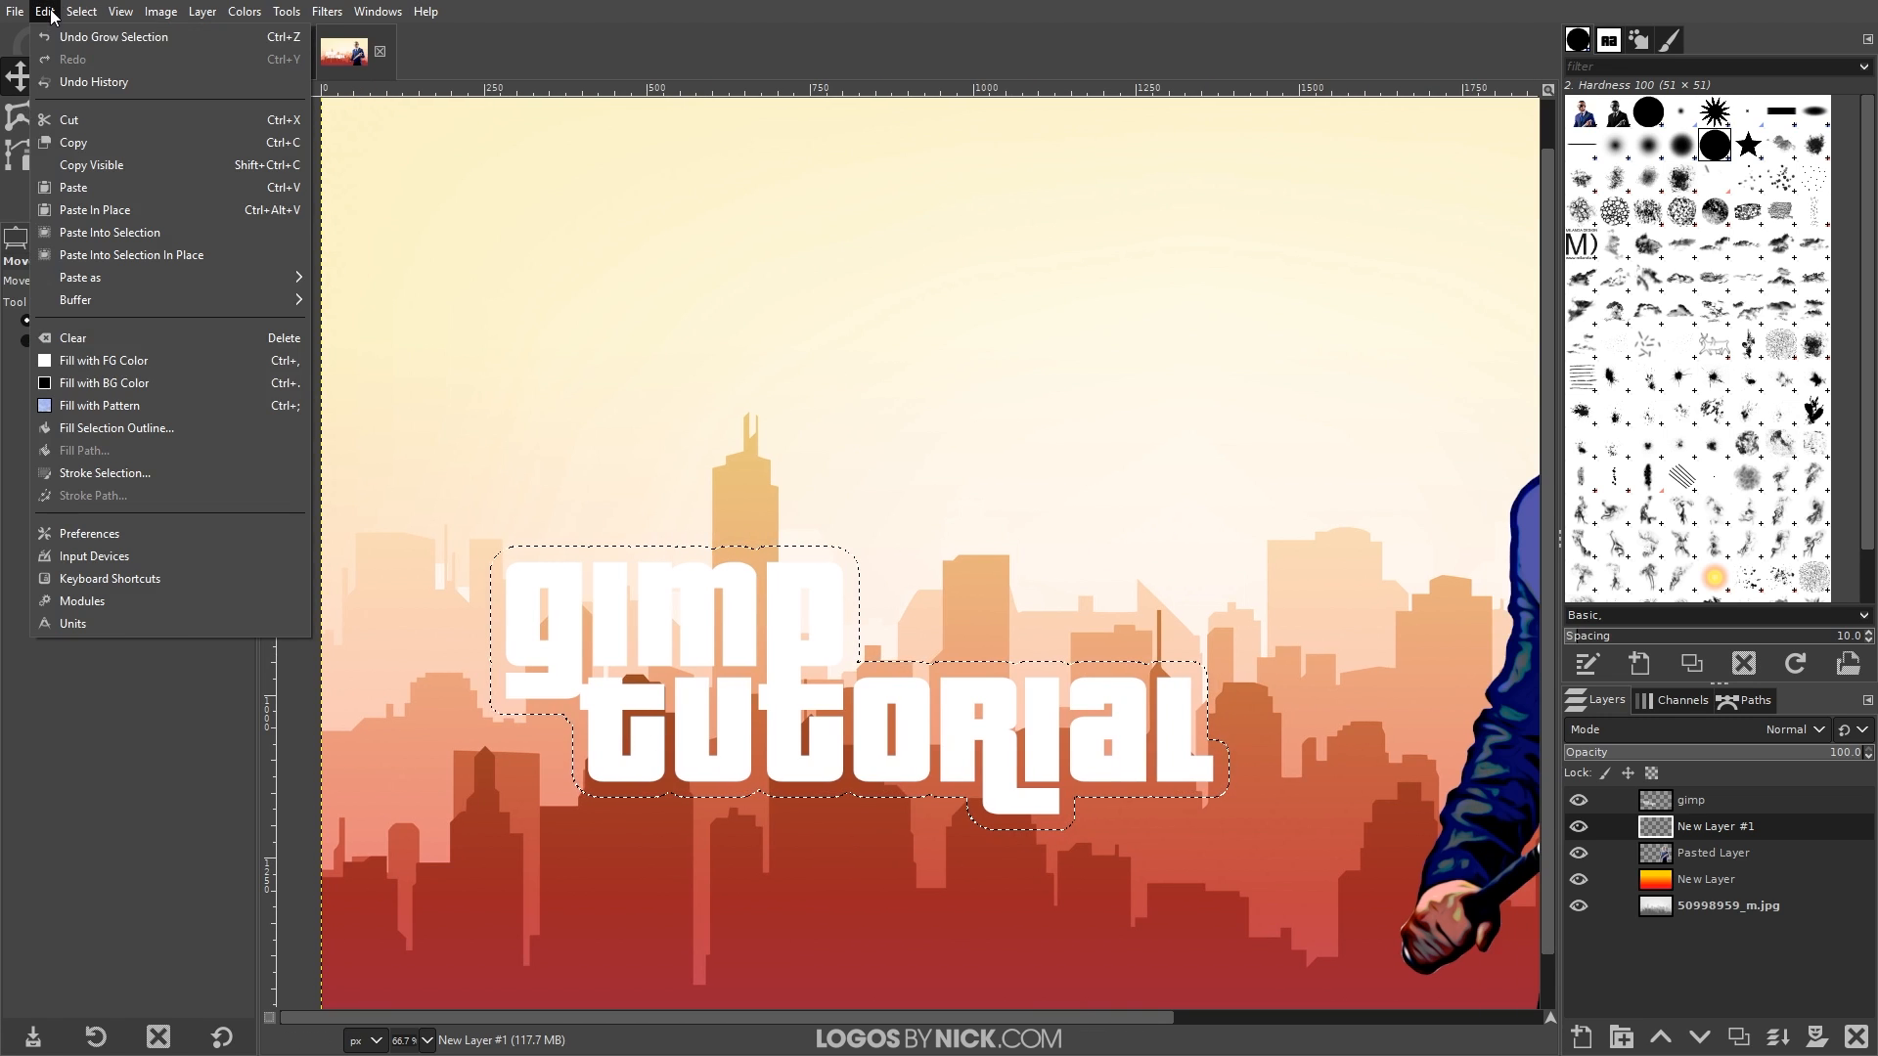
{"action": "left_click", "coordinate": [101, 388]}
{"action": "scroll", "coordinate": [1098, 554], "scroll_direction": "right", "scroll_amount": 1}
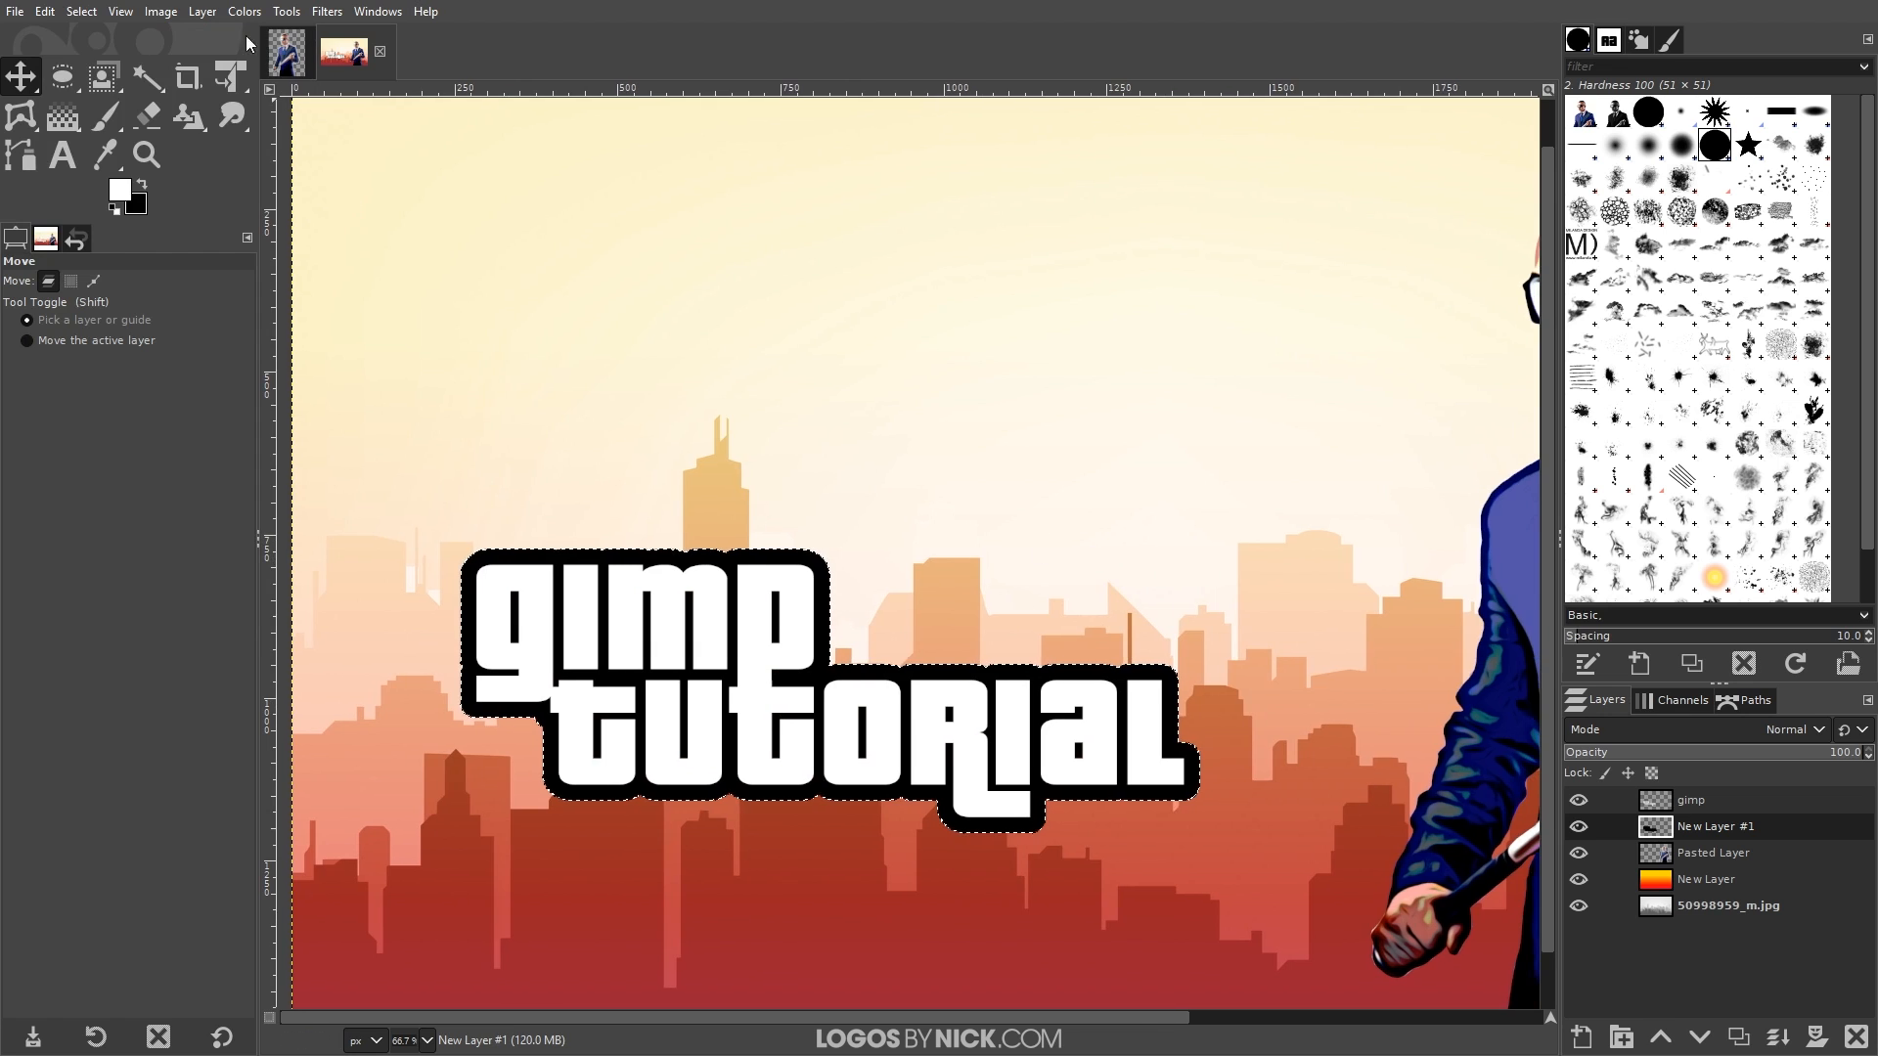
{"action": "left_click", "coordinate": [82, 12]}
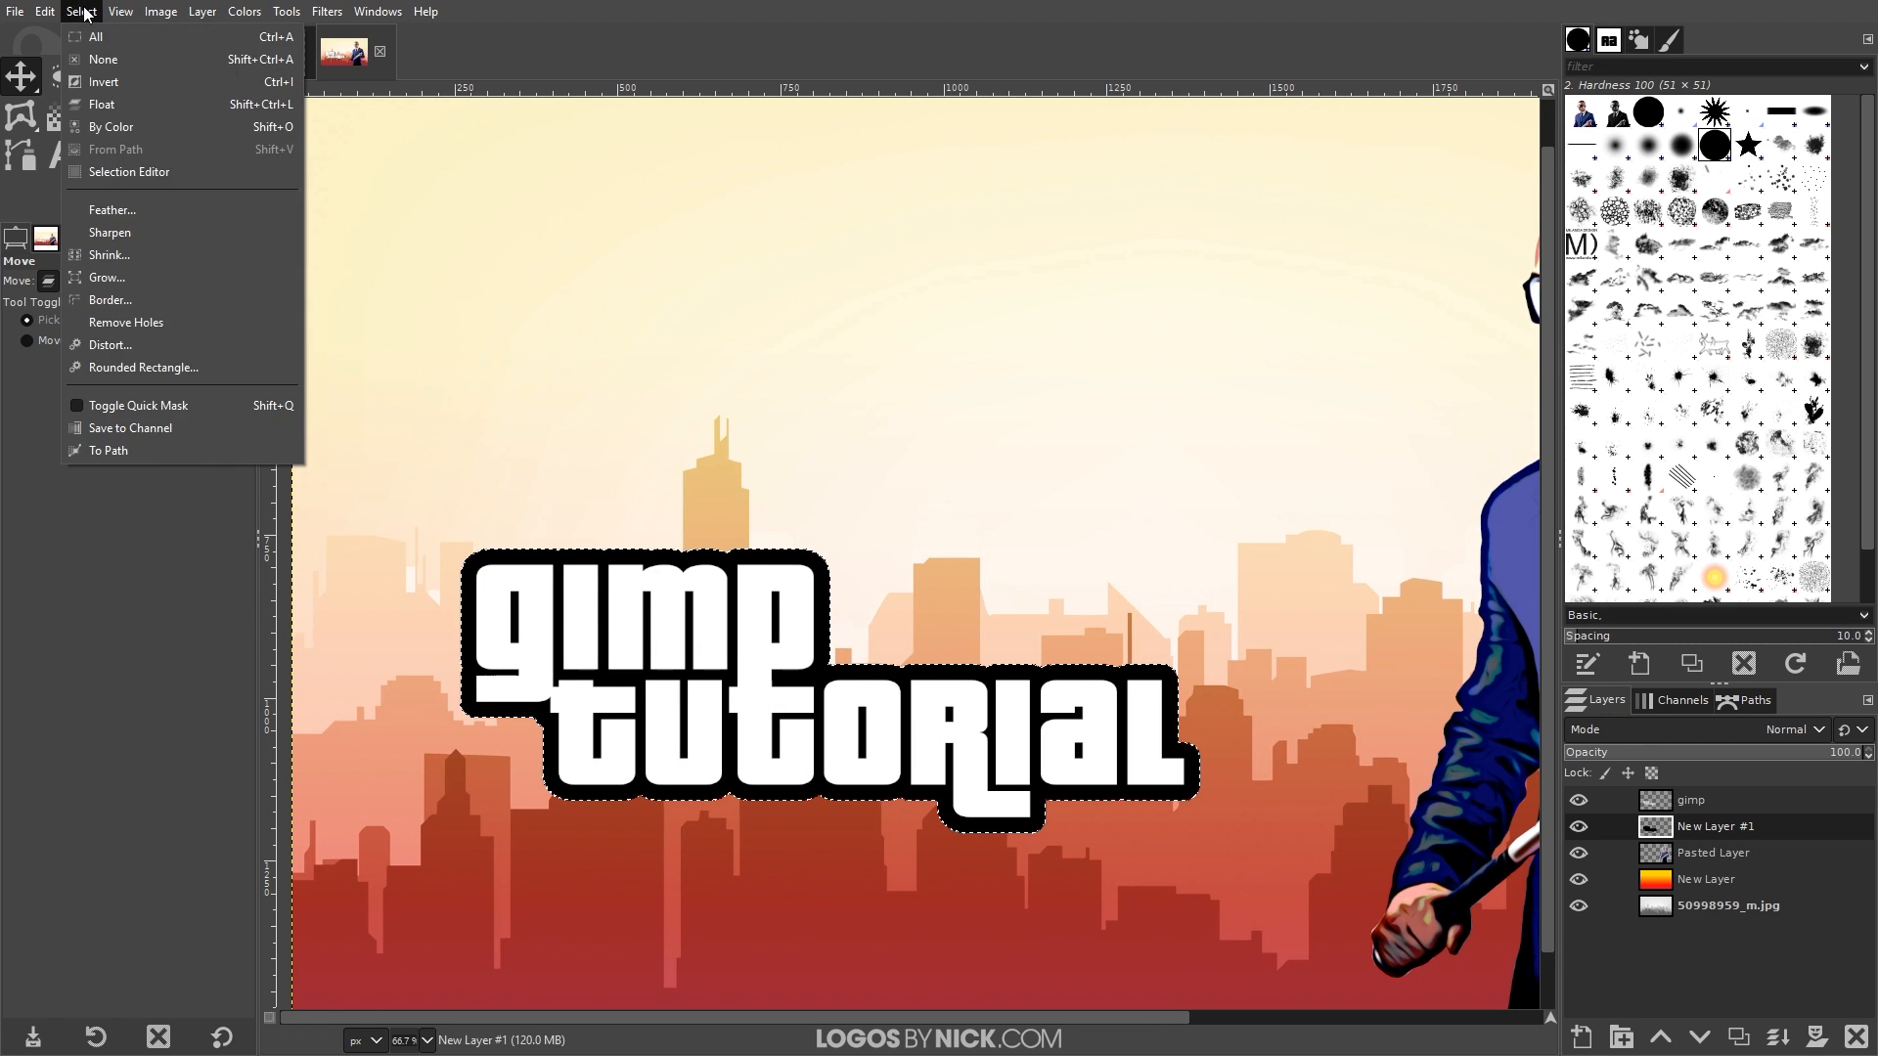
{"action": "left_click", "coordinate": [118, 60]}
{"action": "scroll", "coordinate": [945, 750], "scroll_direction": "down", "scroll_amount": 2}
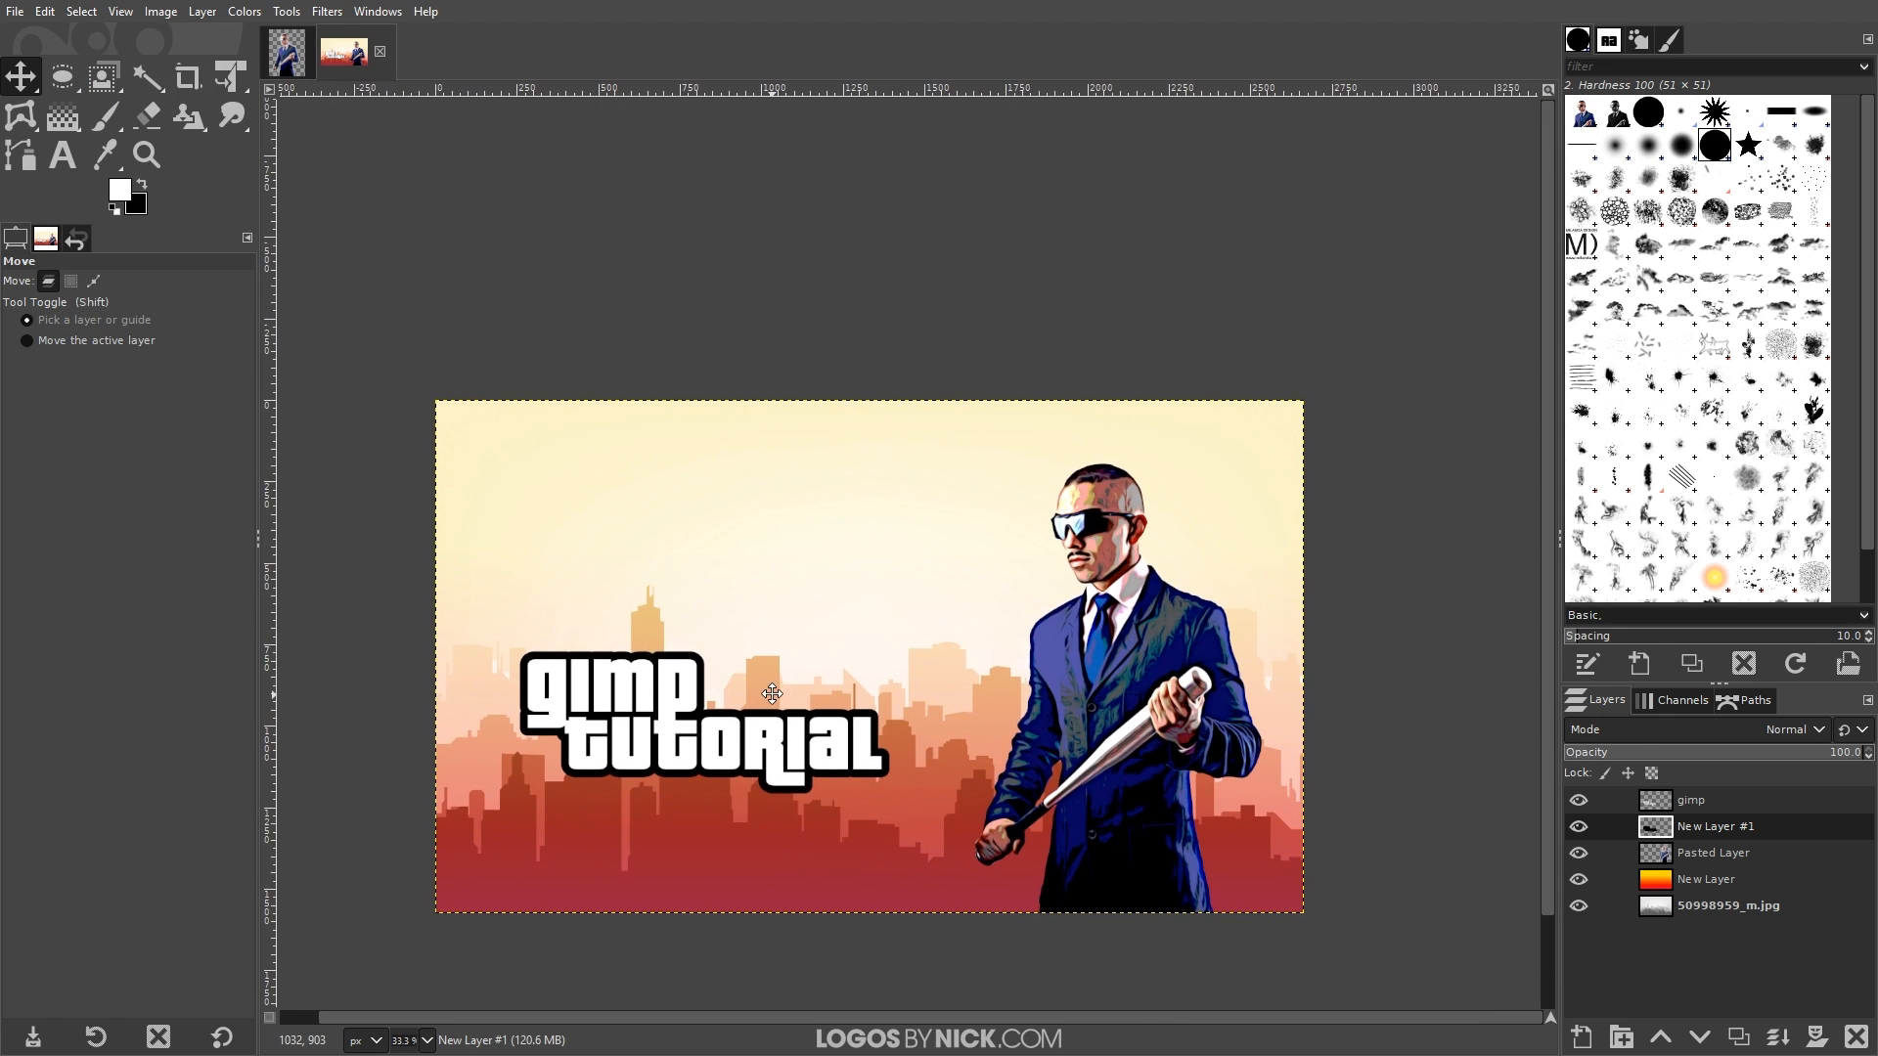
{"action": "mouse_move", "coordinate": [945, 748]}
{"action": "left_mouse_down"}
{"action": "mouse_move", "coordinate": [907, 754]}
{"action": "mouse_move", "coordinate": [939, 754]}
{"action": "left_mouse_up"}
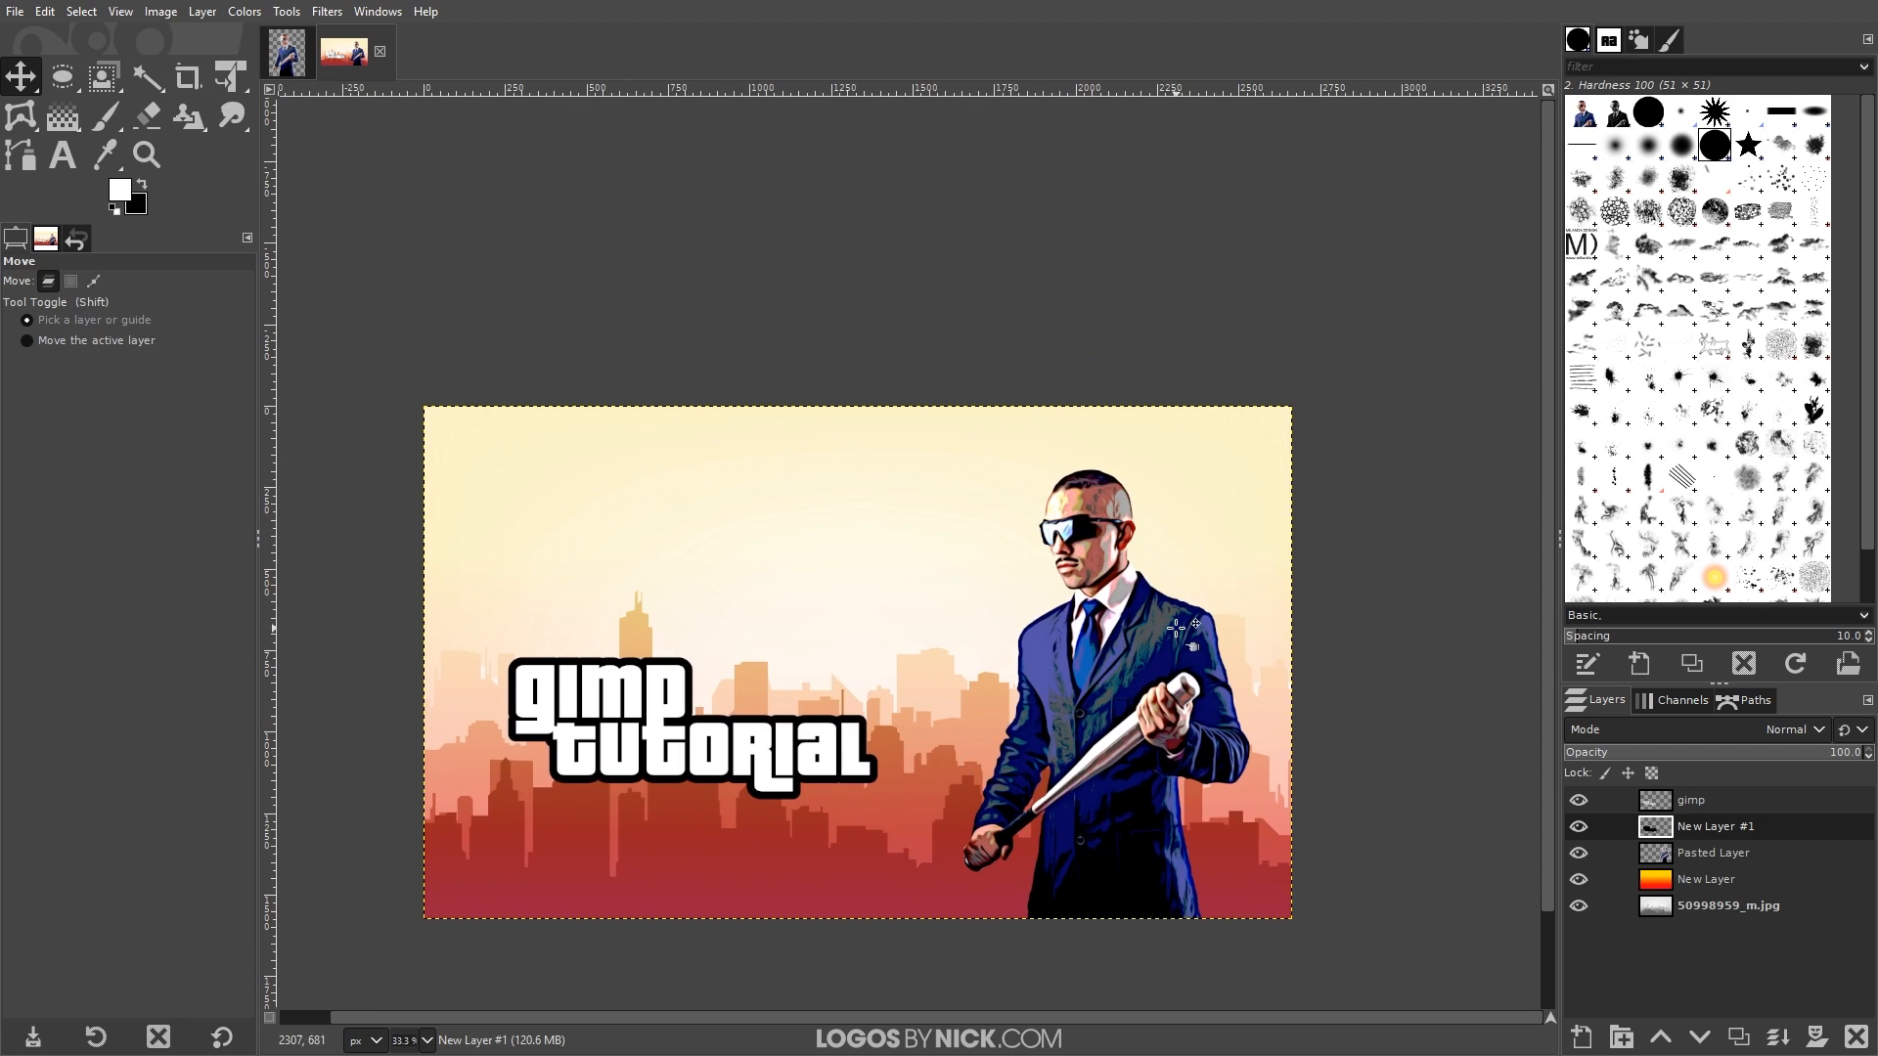